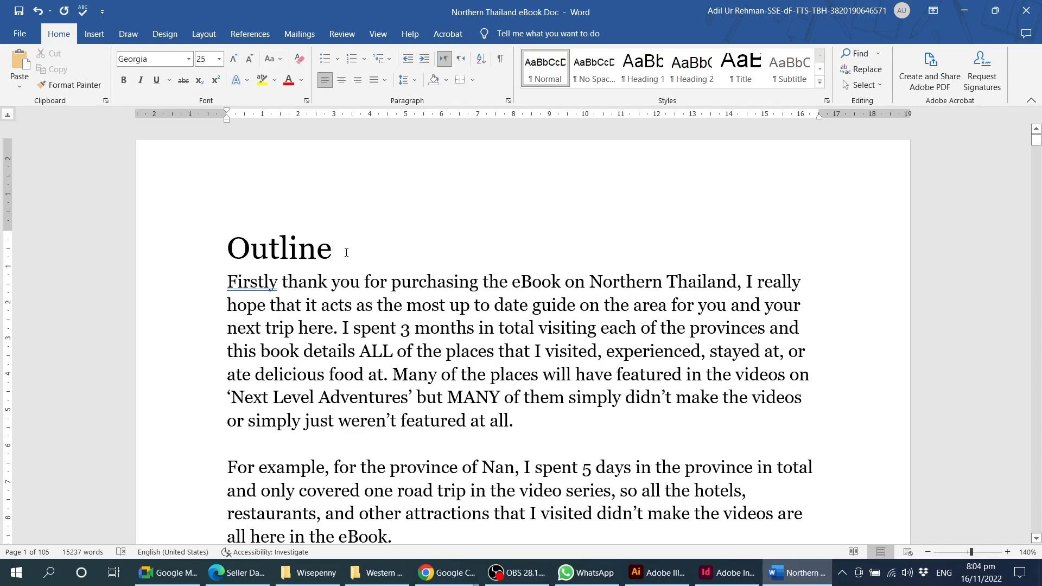
# Step: Insert a new line reading "Northern Thailand" above the Outline heading on the first page
pyautogui.click(293, 250)
pyautogui.doubleClick(293, 249)
pyautogui.click(316, 249)
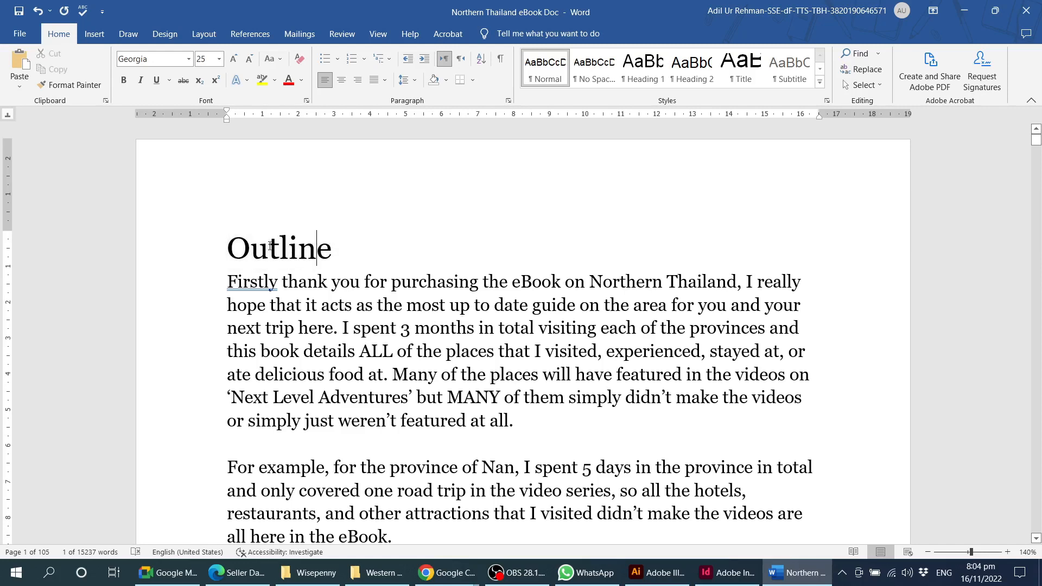
pyautogui.doubleClick(269, 247)
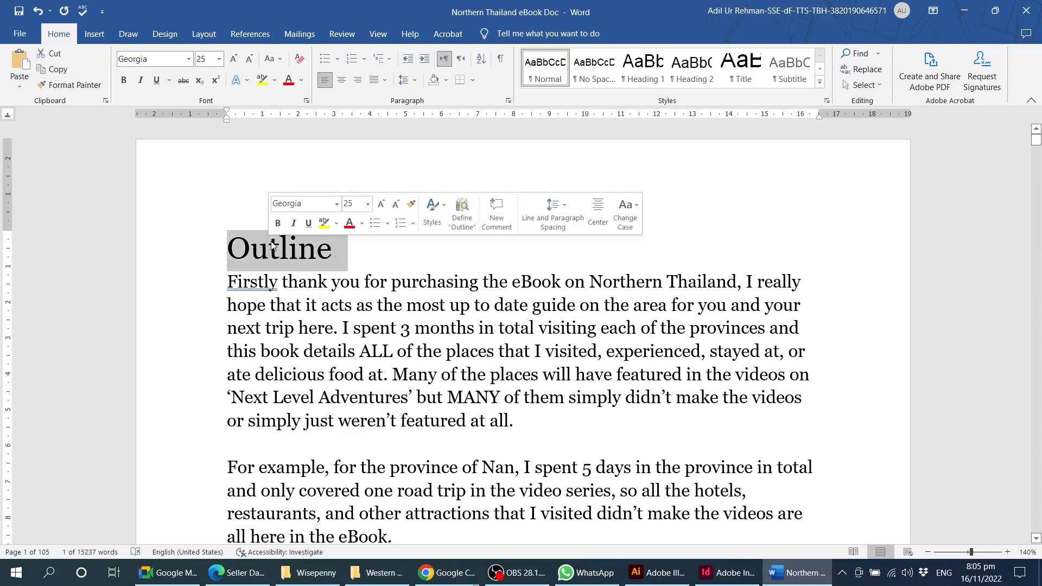
pyautogui.click(269, 247)
pyautogui.click(238, 252)
pyautogui.press('Return')
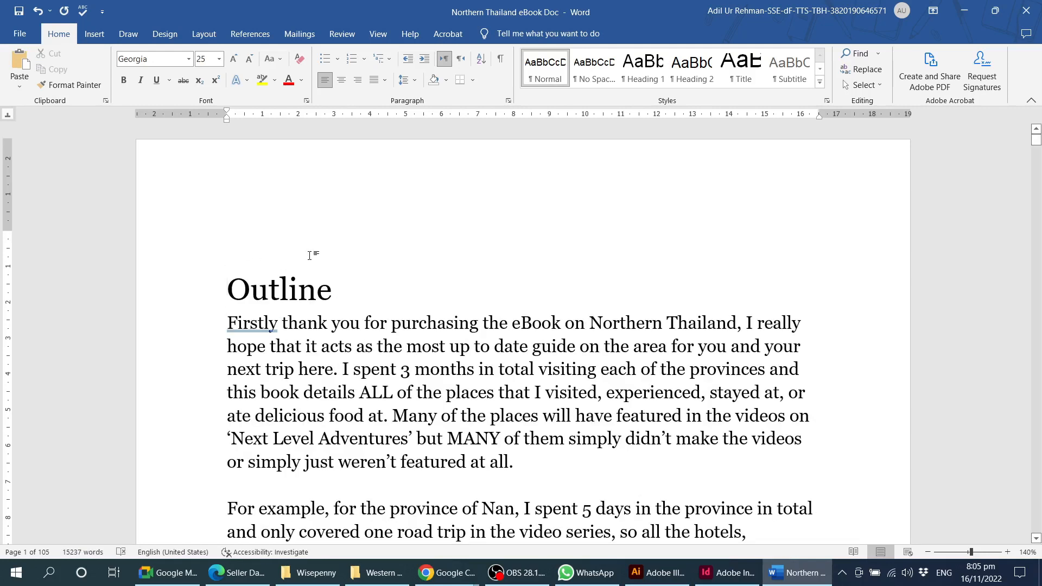
pyautogui.write('Northern ')
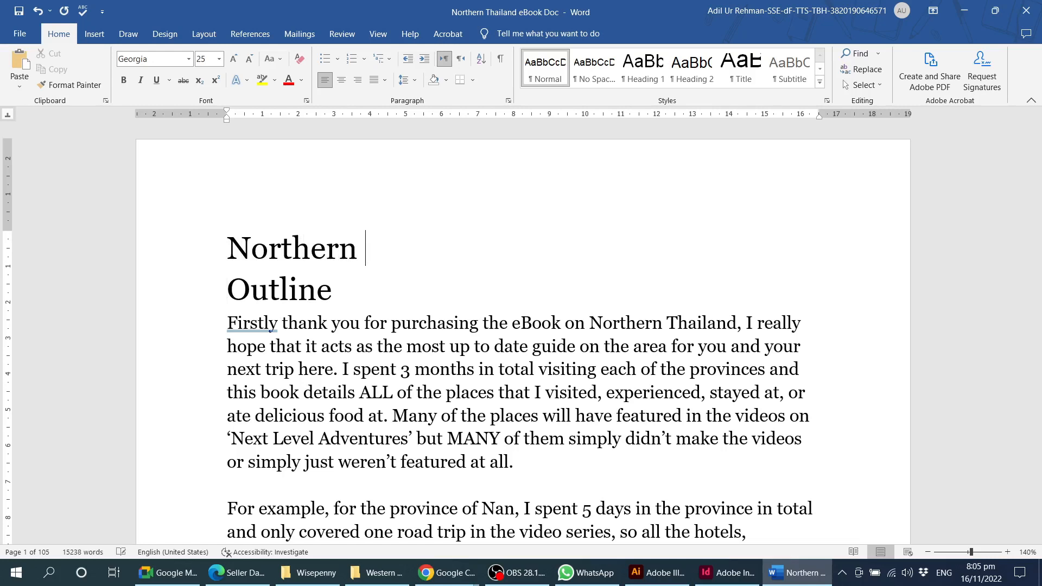
pyautogui.write('Thailand')
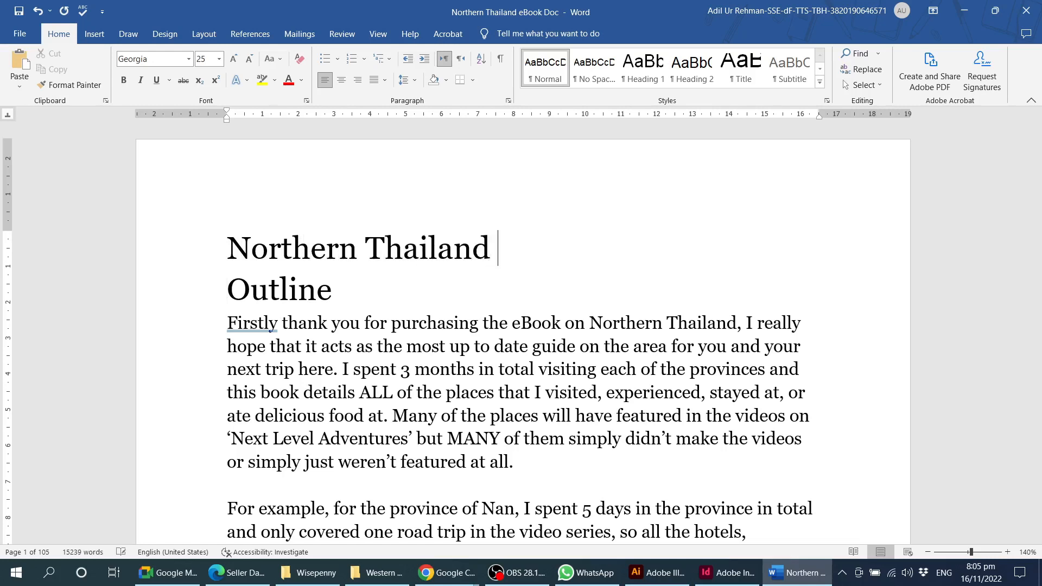
pyautogui.press('BackSpace')
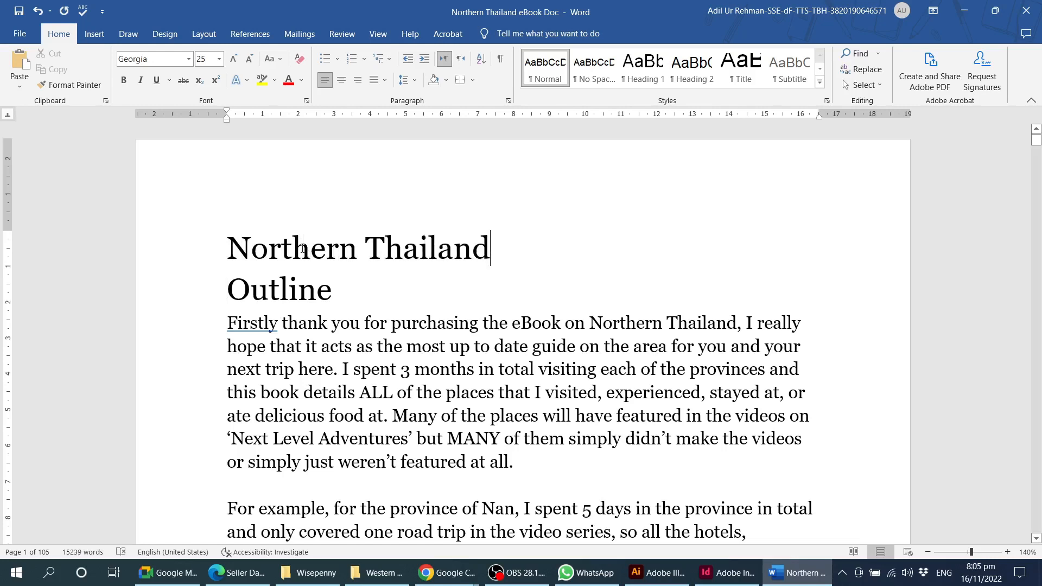
# Step: Center the "Northern Thailand" line and apply the Title style to it
pyautogui.click(348, 248)
pyautogui.hotkey('ctrl', 'e')
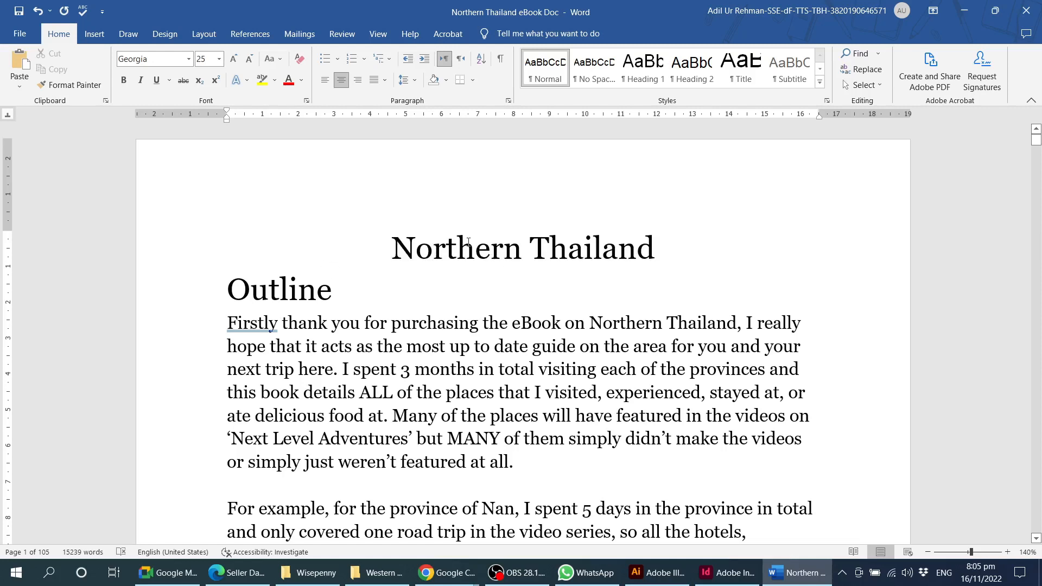
pyautogui.click(540, 244)
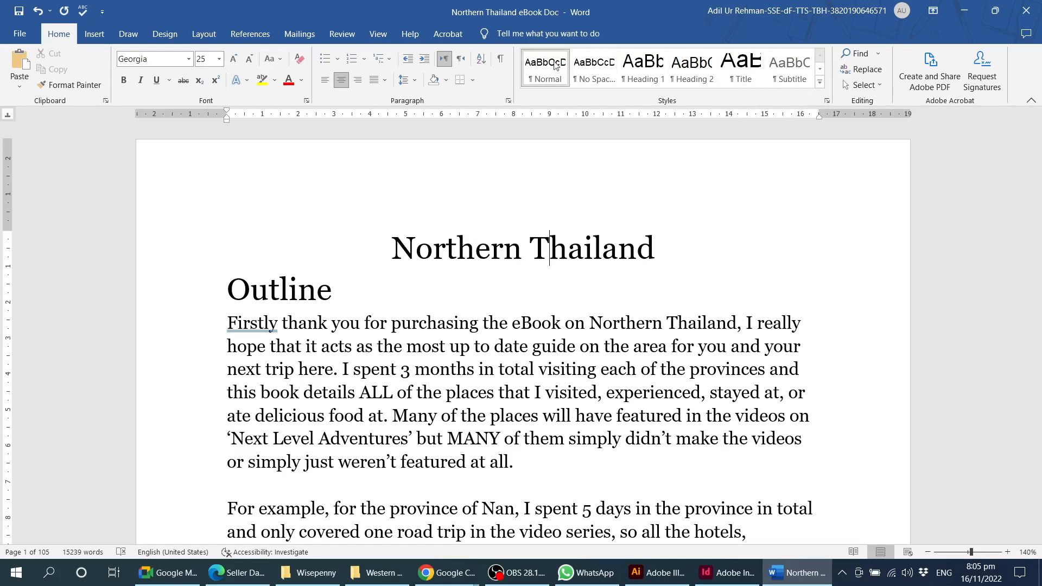
pyautogui.click(741, 72)
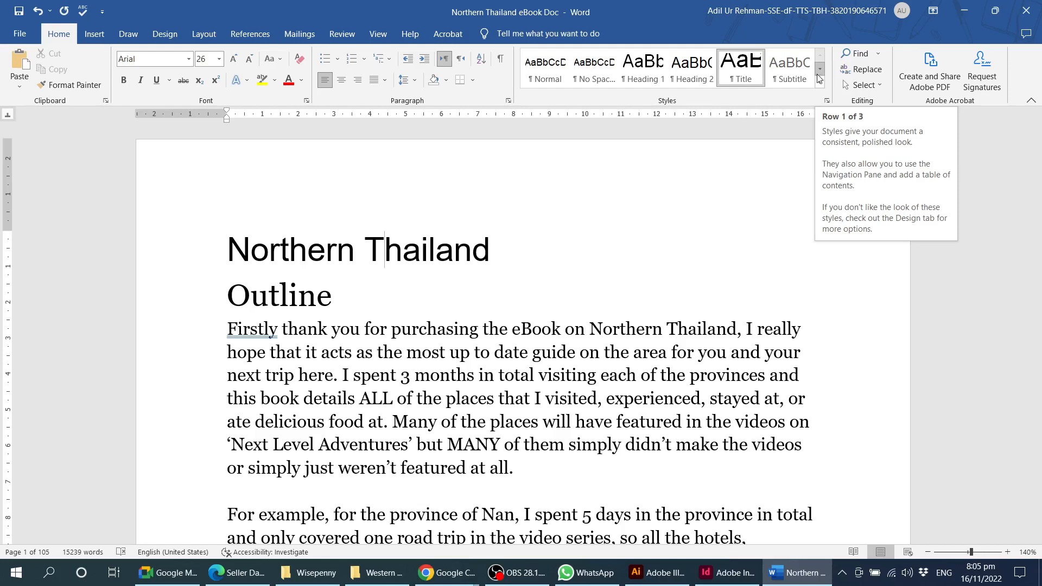
# Step: Change the font of the whole "Northern Thailand" title to Bebas Neue
pyautogui.tripleClick(406, 253)
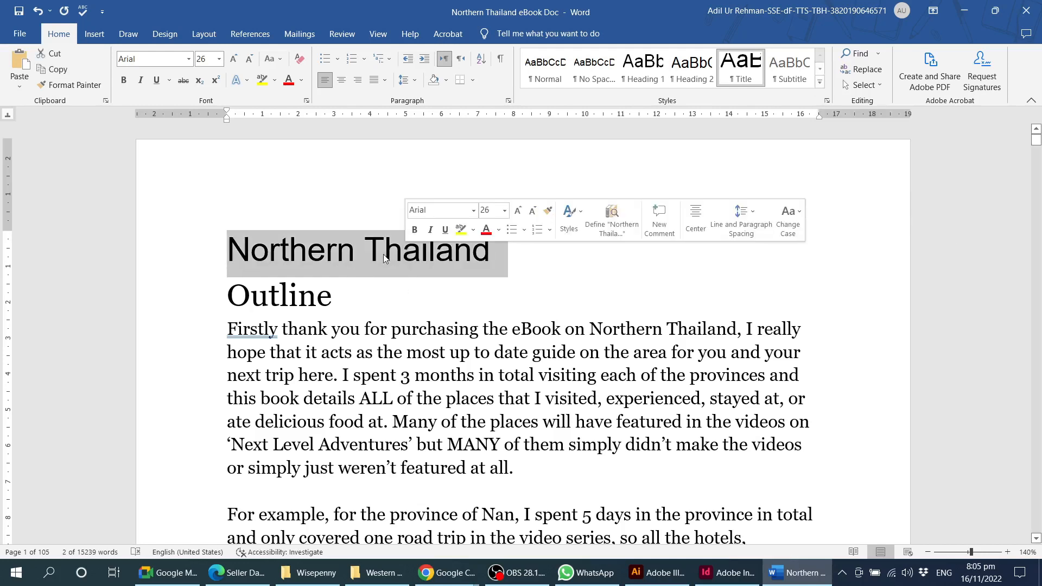
pyautogui.tripleClick(383, 257)
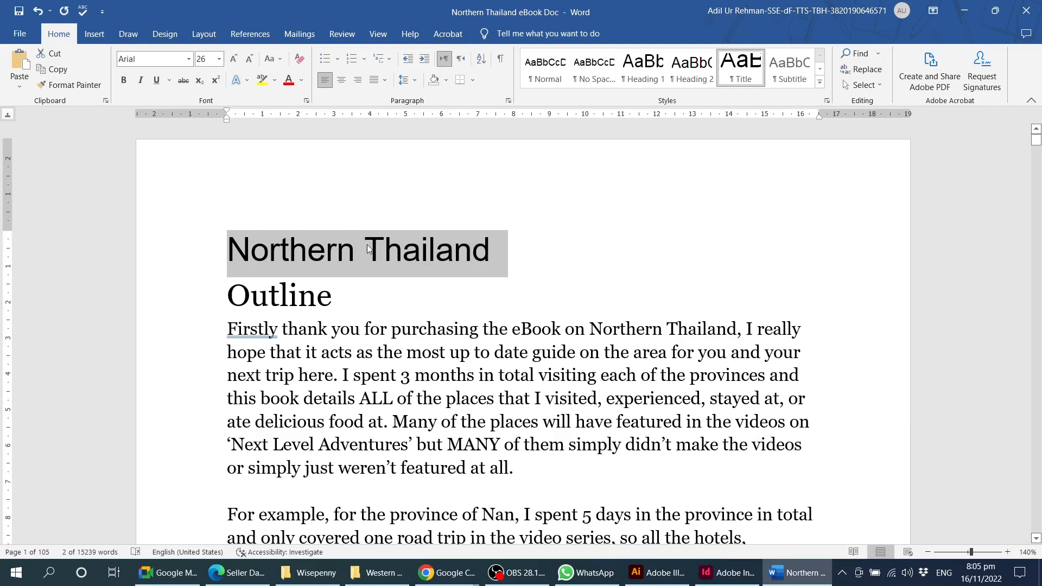
pyautogui.click(189, 59)
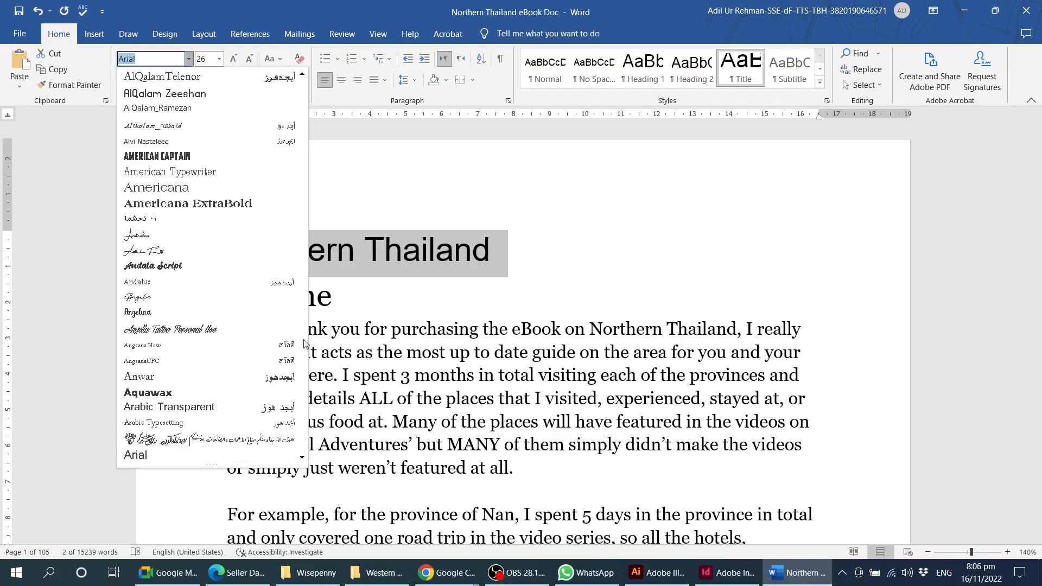
pyautogui.scroll(15, 227, 203)
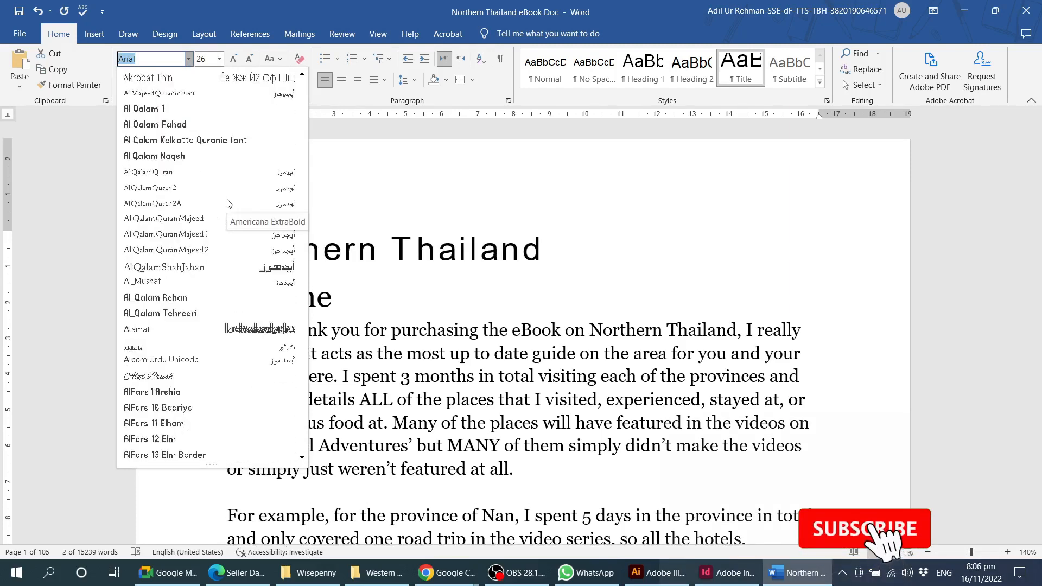
pyautogui.write('Bebas Neue')
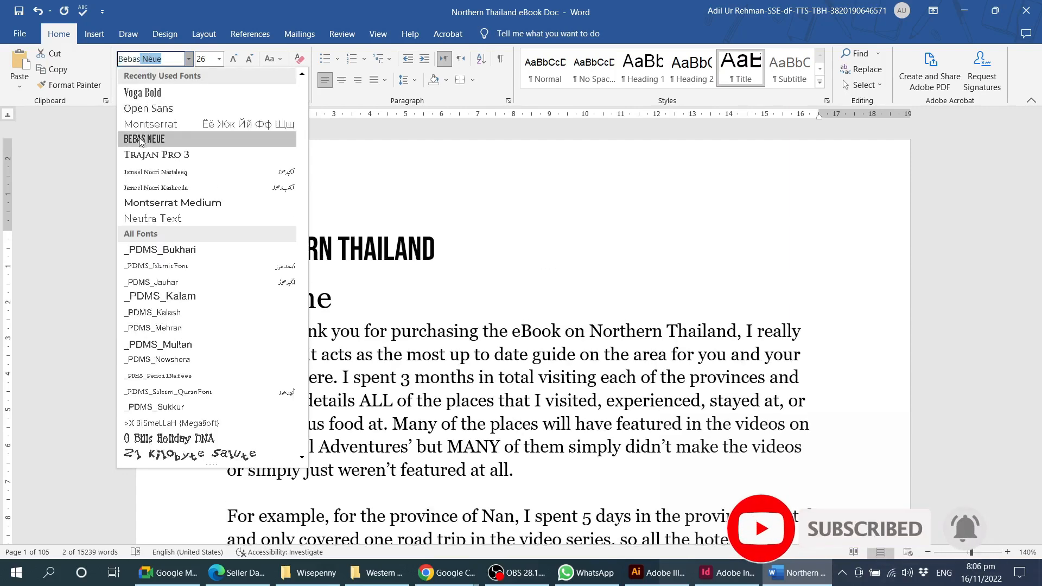
pyautogui.press('Return')
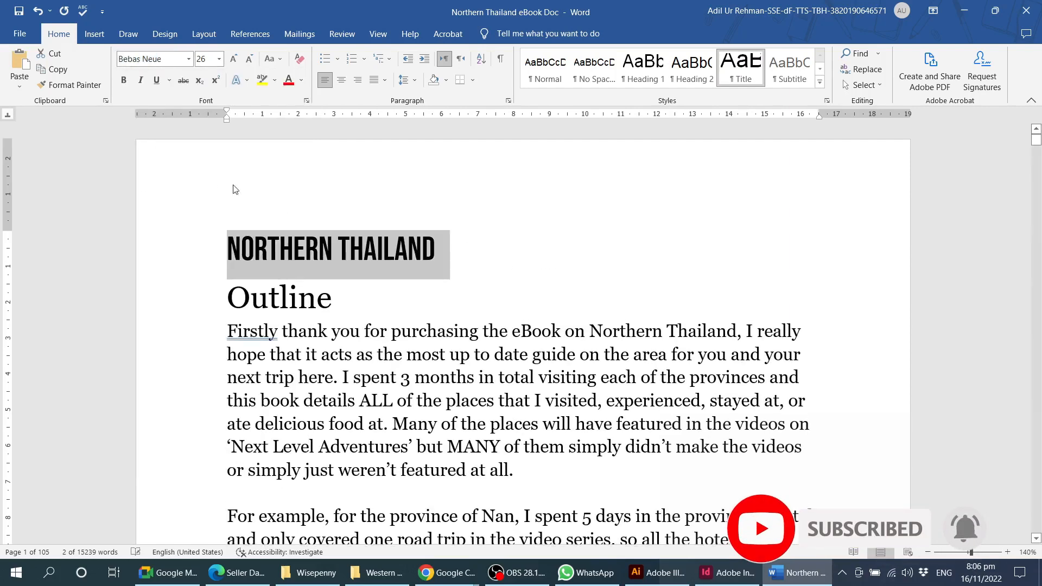
# Step: Set the "Northern Thailand" title's font size to 54 and center it on the page
pyautogui.click(238, 60)
pyautogui.click(239, 60)
pyautogui.click(239, 60)
pyautogui.click(239, 59)
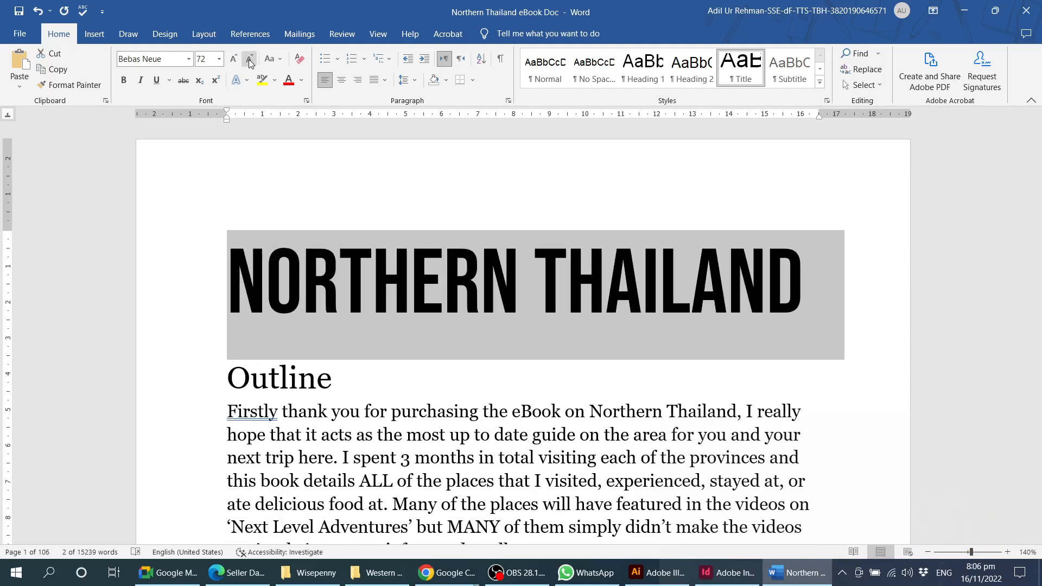
pyautogui.click(209, 58)
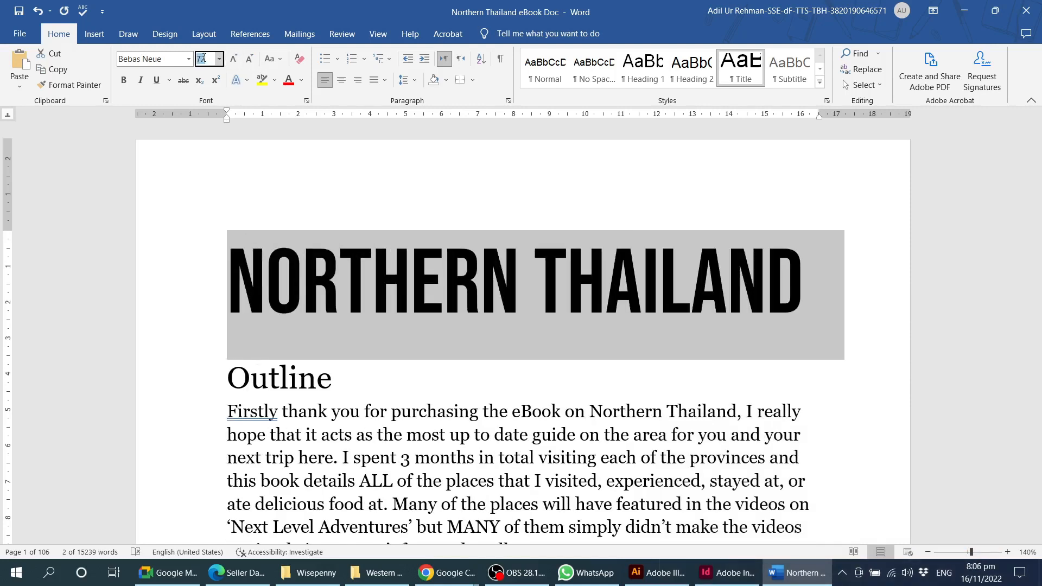
pyautogui.write('54')
pyautogui.press('Return')
pyautogui.hotkey('ctrl', 'e')
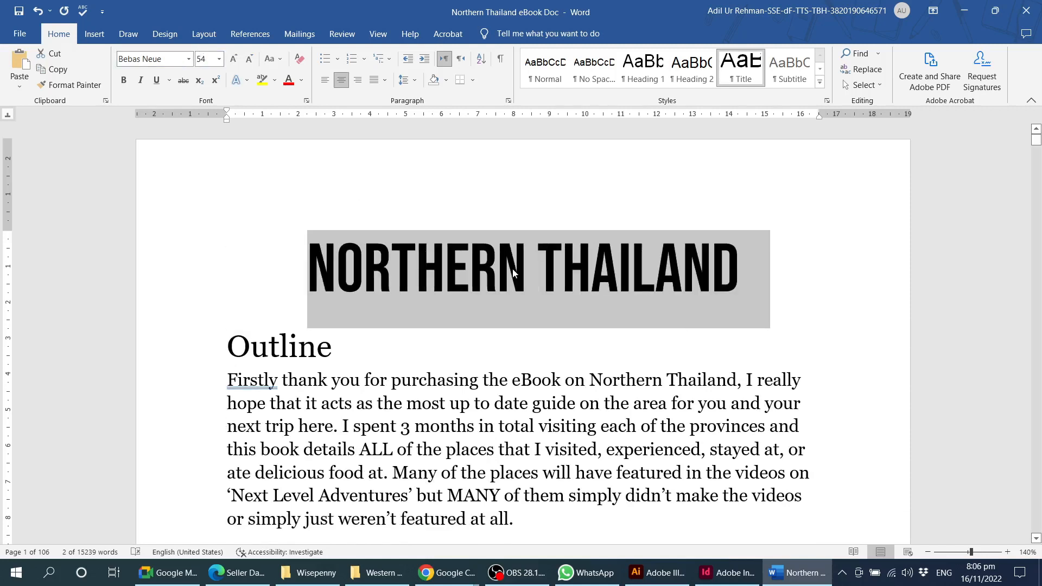
# Step: Color the "Northern Thailand" title in the theme red and set its paragraph spacing after to 60 pt
pyautogui.click(301, 80)
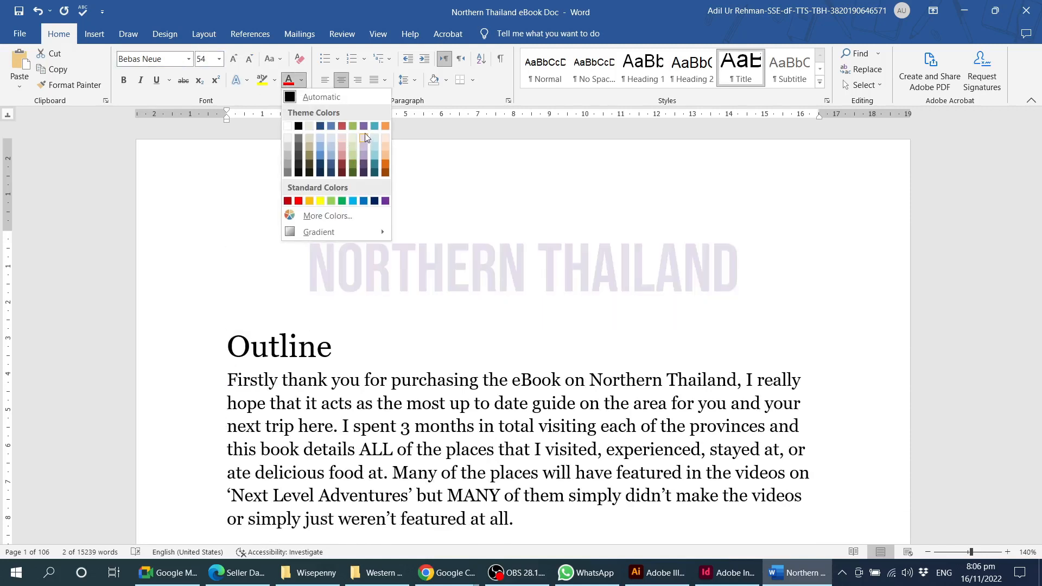
pyautogui.click(341, 126)
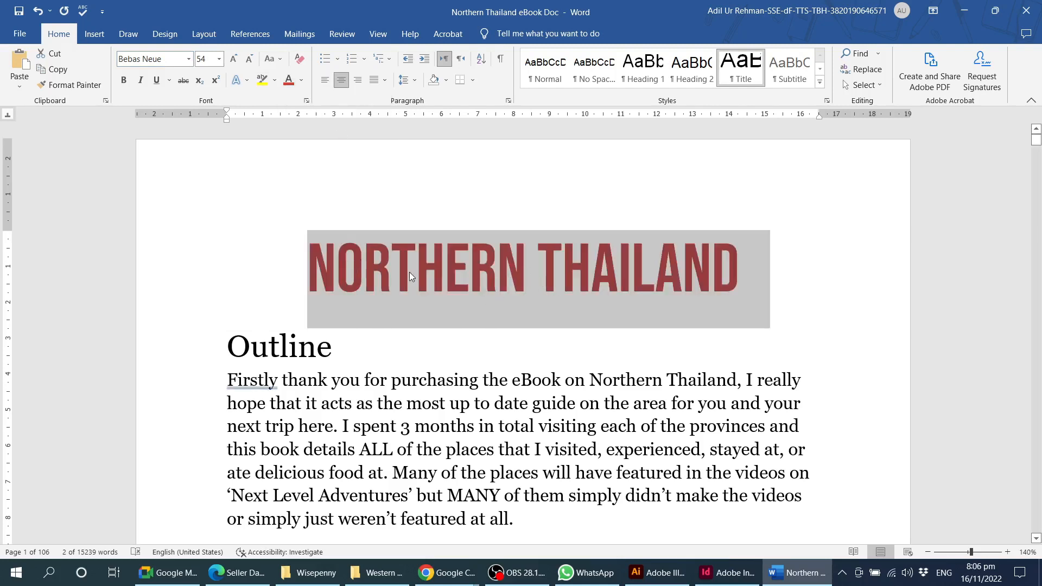
pyautogui.click(508, 101)
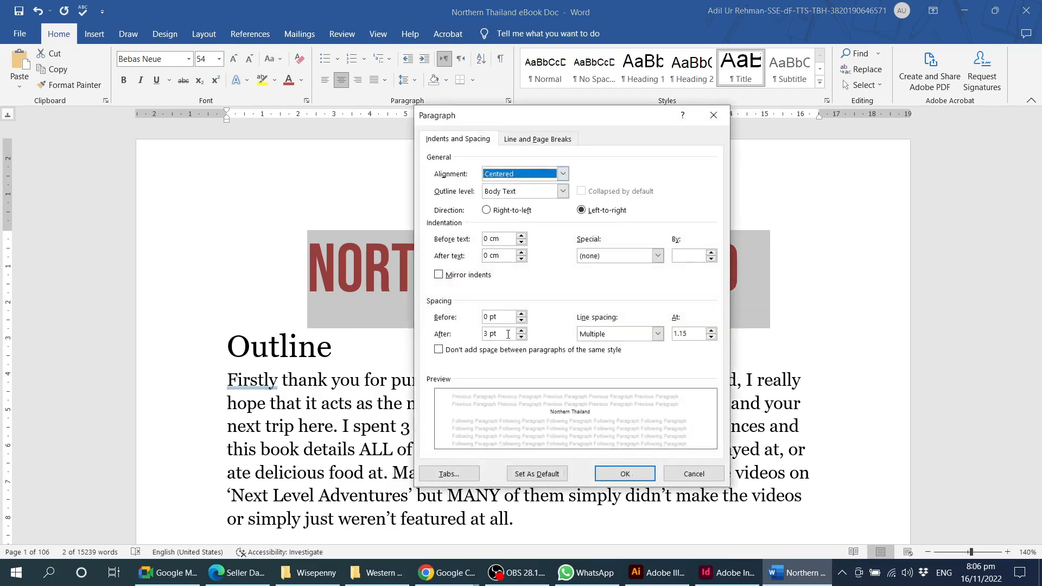
pyautogui.moveTo(508, 334); pyautogui.dragTo(458, 332)
pyautogui.write('60')
pyautogui.press('Return')
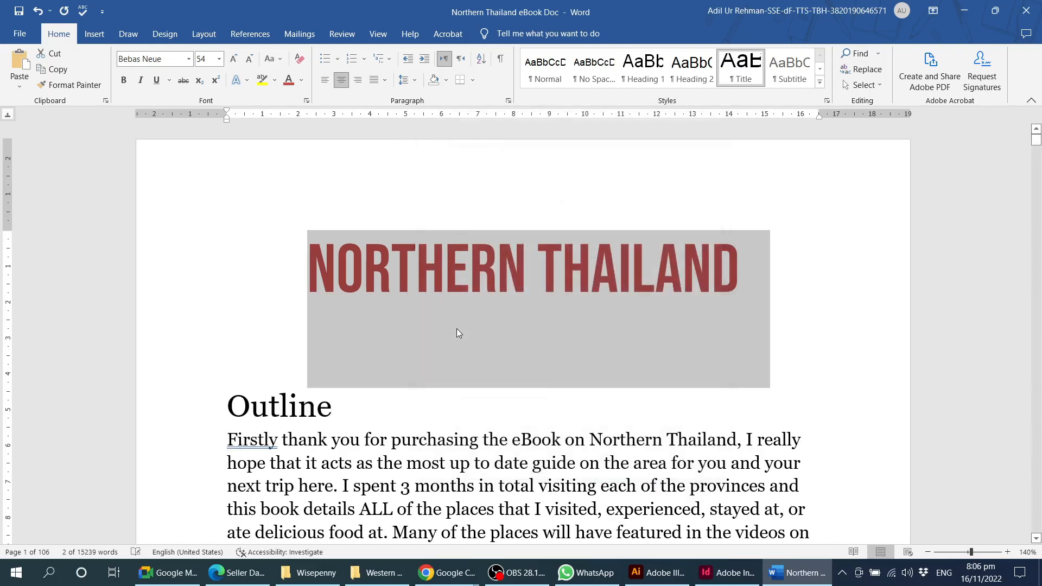
pyautogui.click(575, 265)
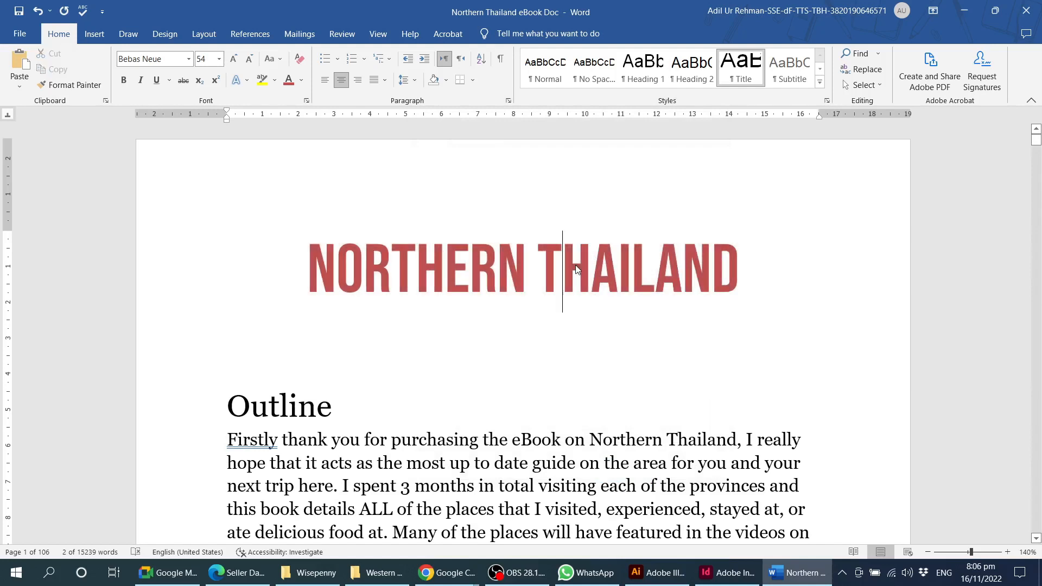
pyautogui.click(526, 264)
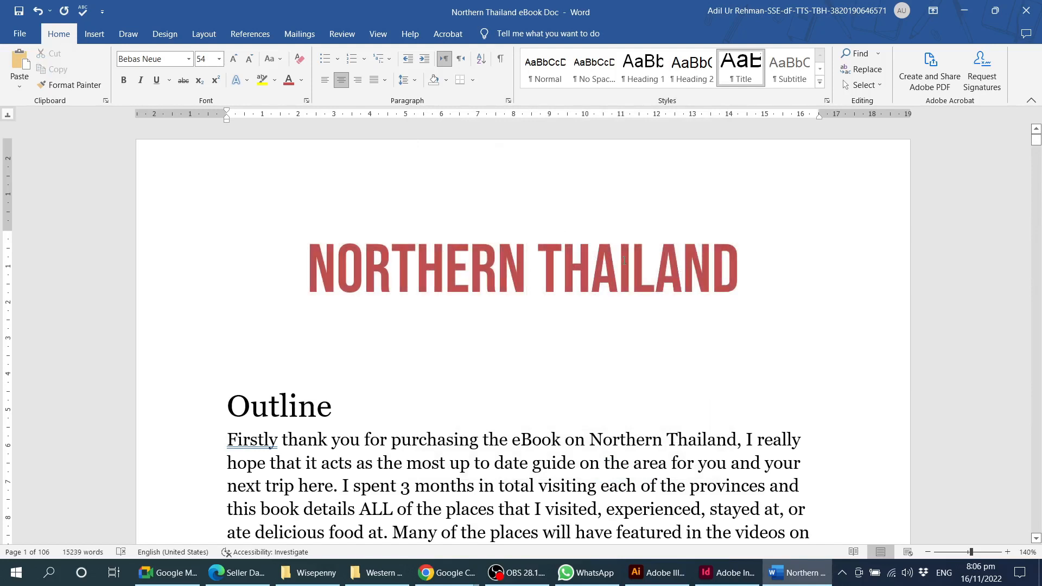
pyautogui.moveTo(749, 274); pyautogui.dragTo(310, 271)
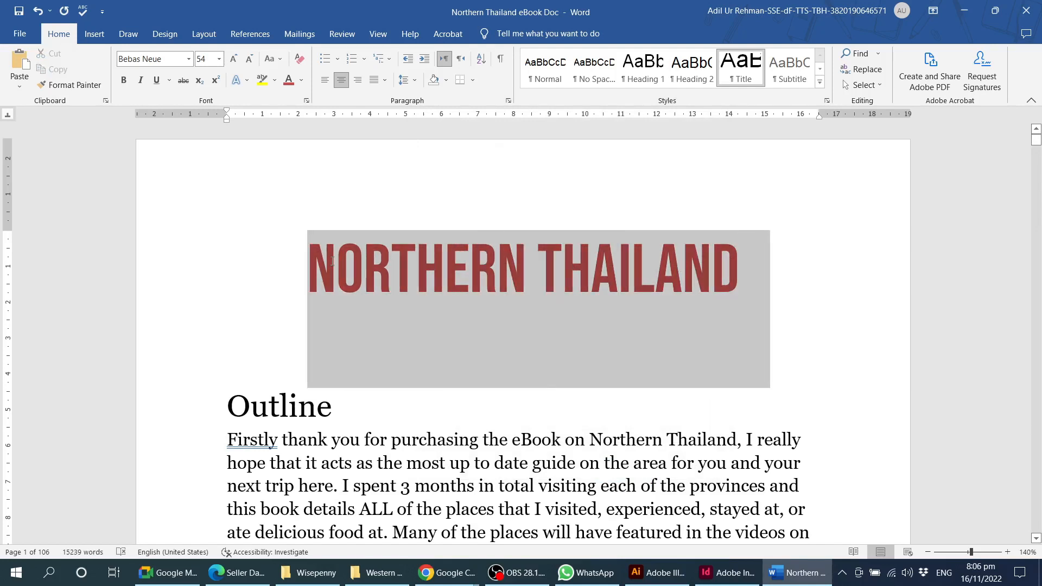
pyautogui.click(670, 279)
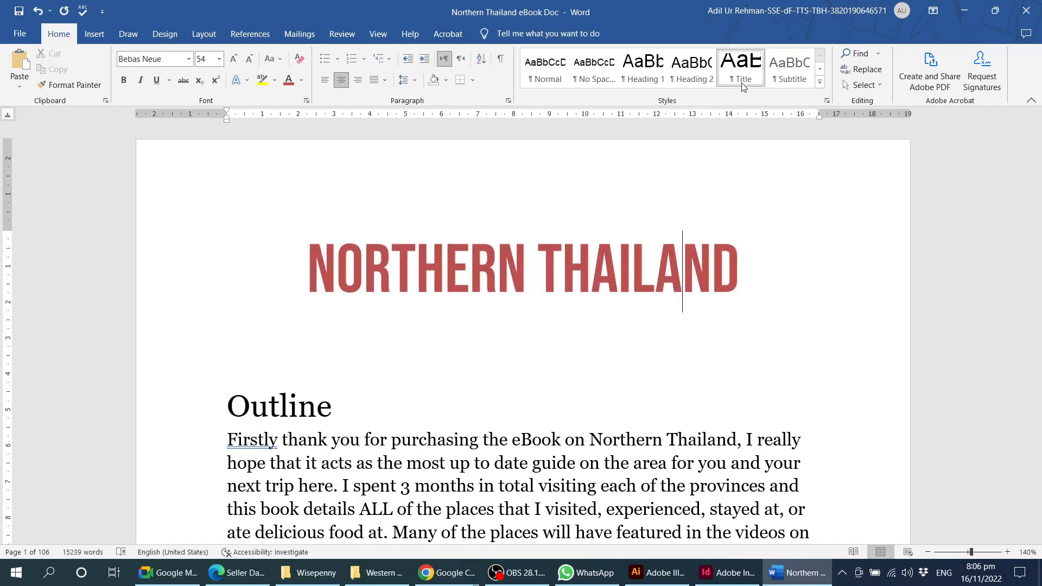
pyautogui.doubleClick(654, 266)
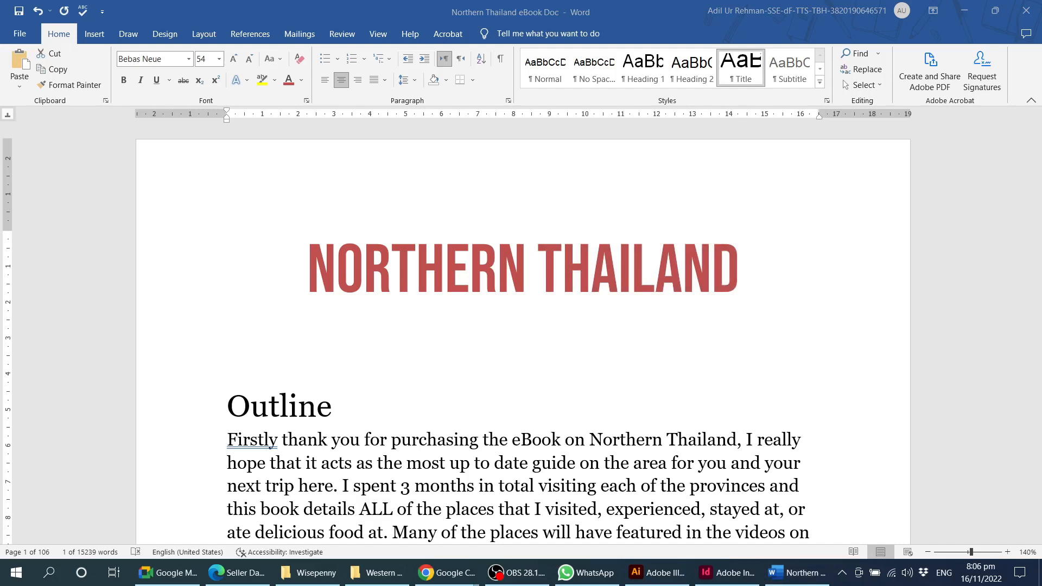
pyautogui.press('super+plus')
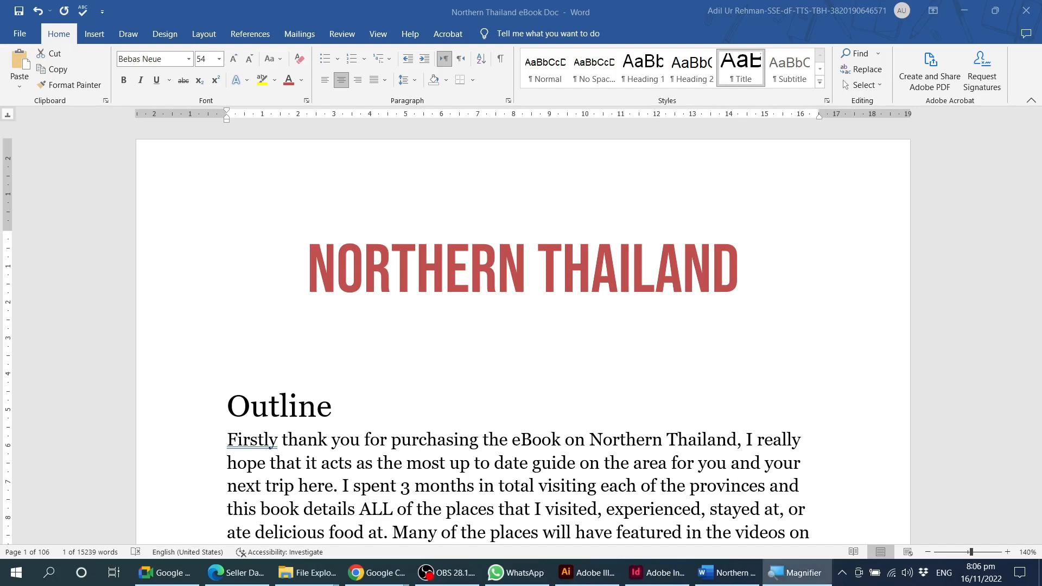
# Step: Update the Title style to match the formatting of the selected "Northern Thailand" title
pyautogui.click(507, 265)
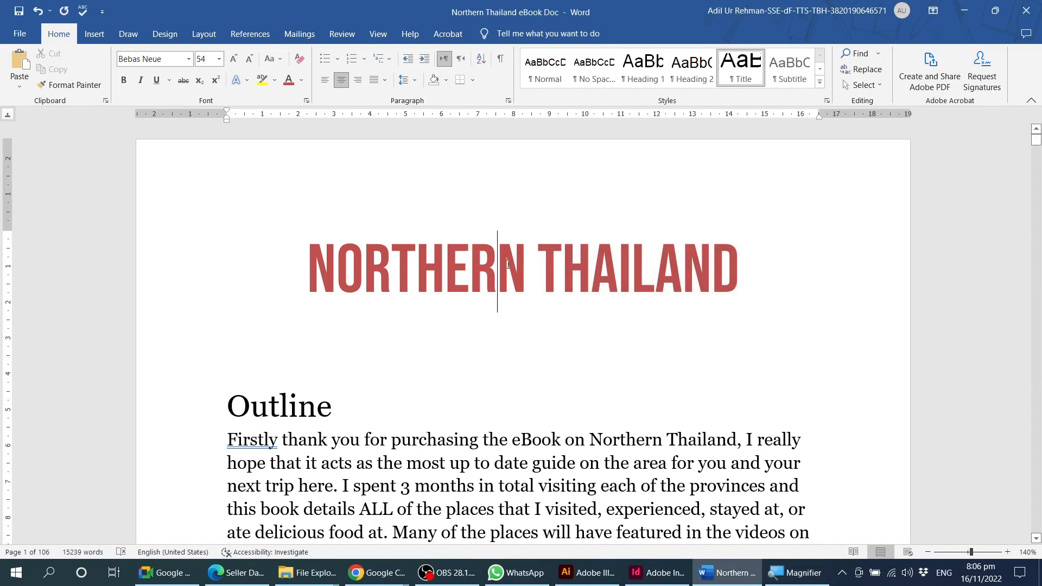
pyautogui.tripleClick(507, 264)
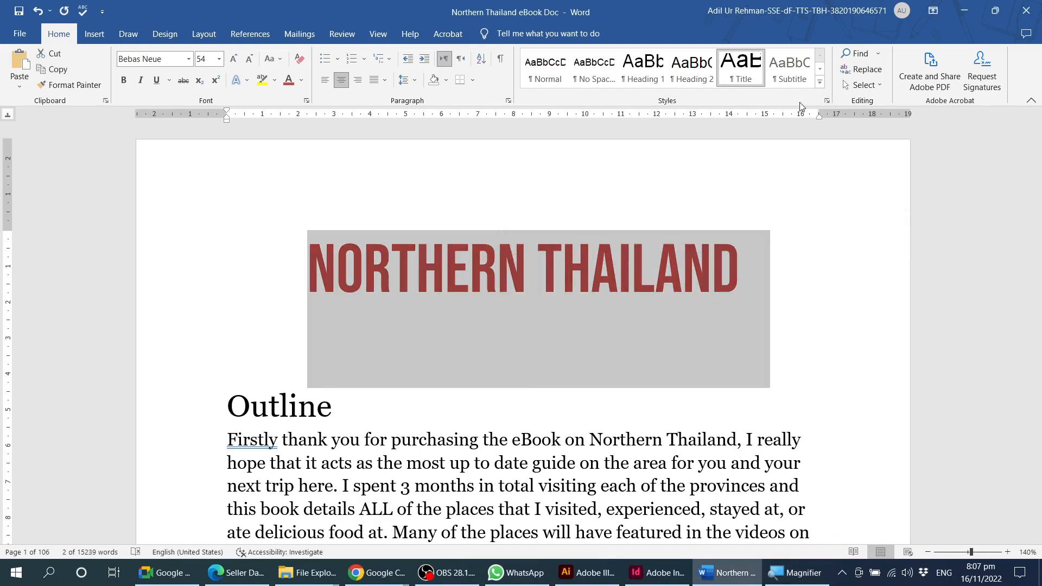
pyautogui.click(827, 101)
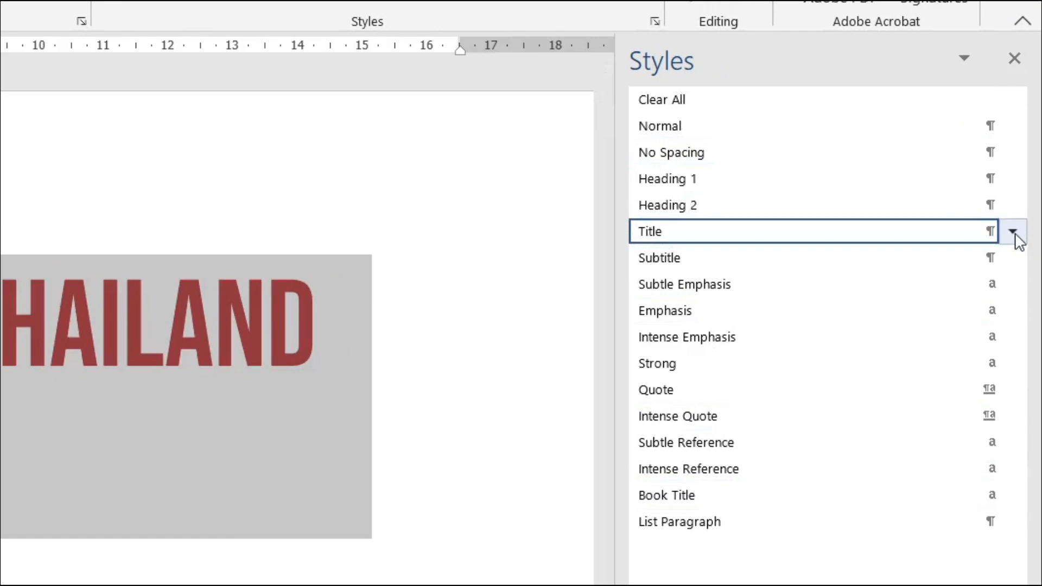
pyautogui.moveTo(1015, 152)
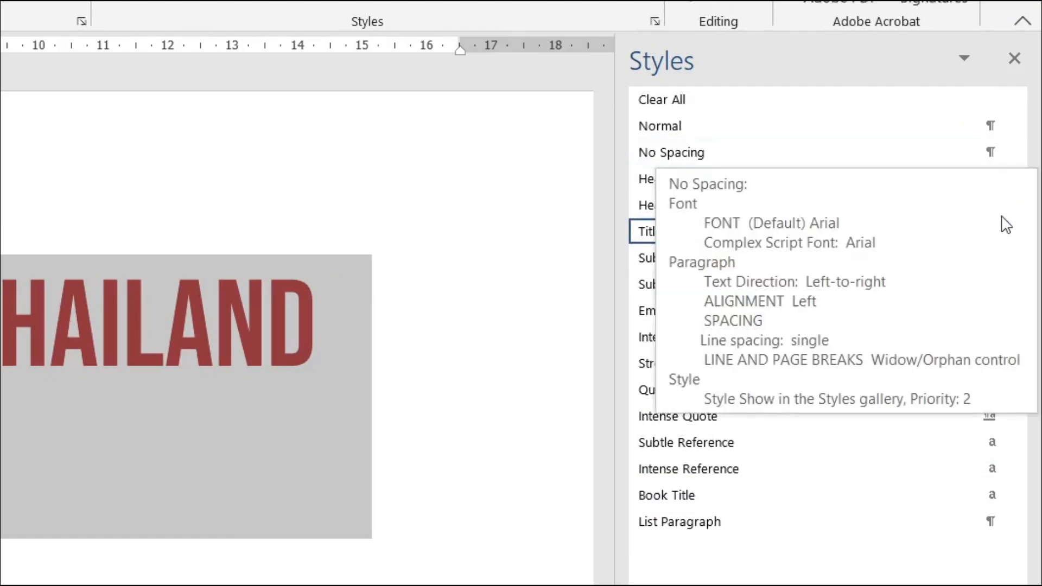
pyautogui.moveTo(704, 242)
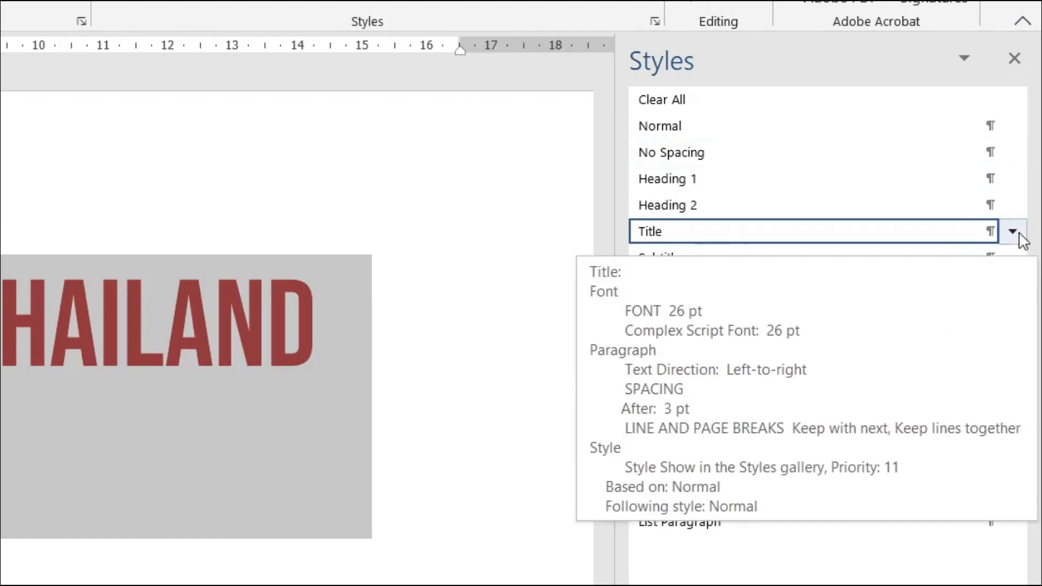
pyautogui.click(1012, 232)
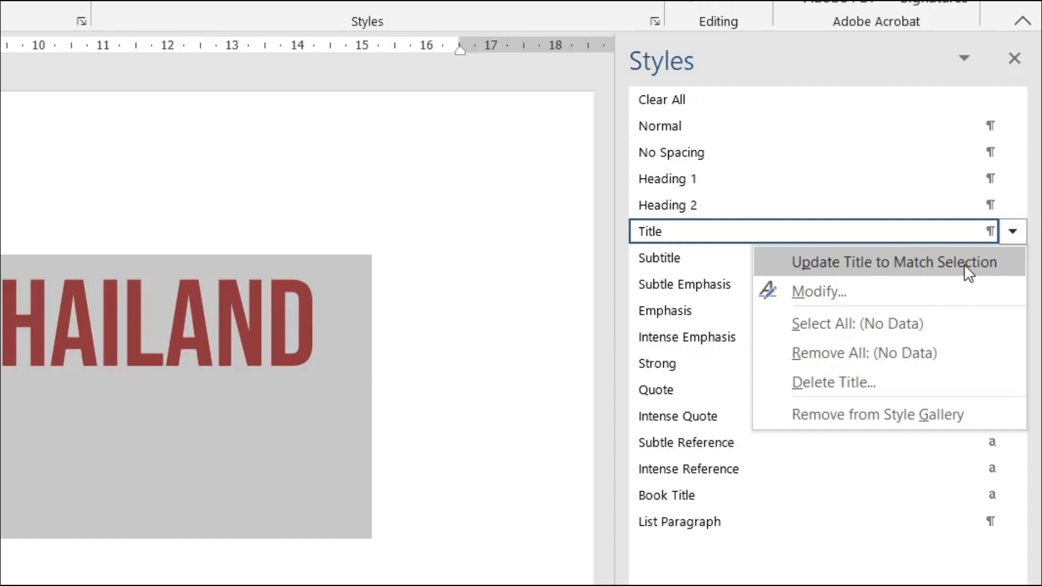
pyautogui.click(870, 262)
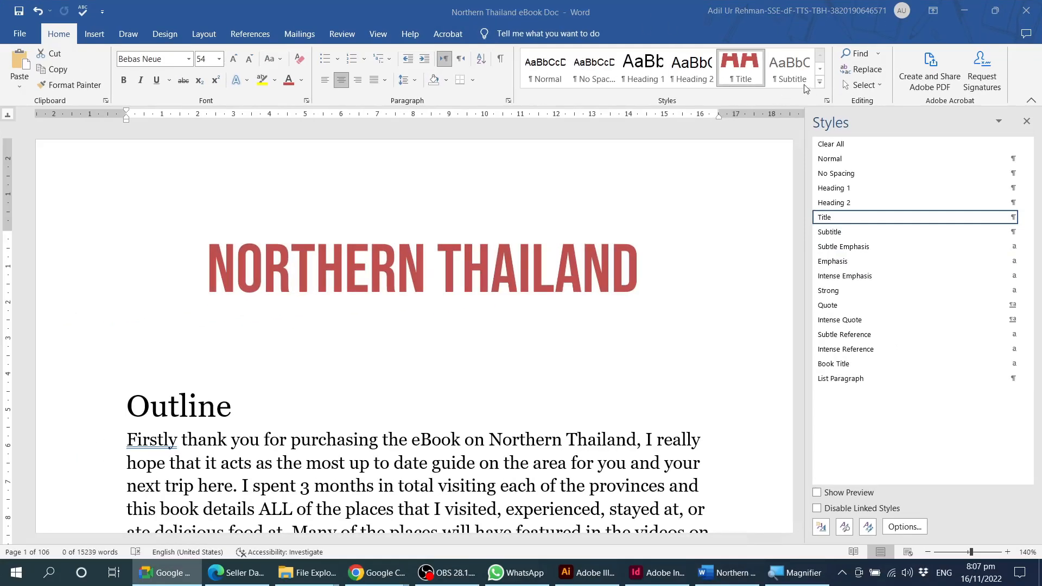
# Step: Check the updated Title style in the full style gallery
pyautogui.click(820, 86)
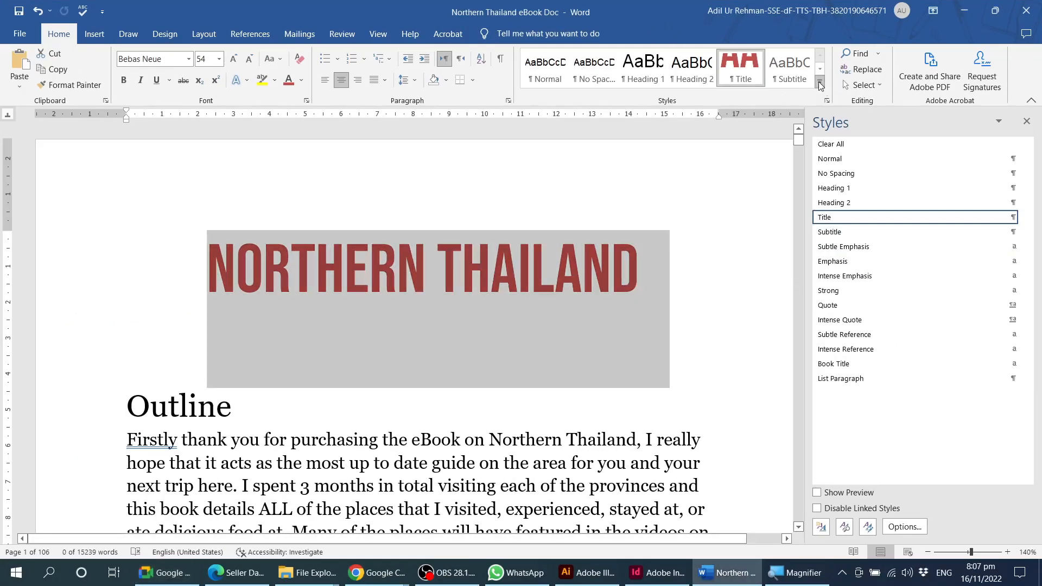
pyautogui.click(821, 84)
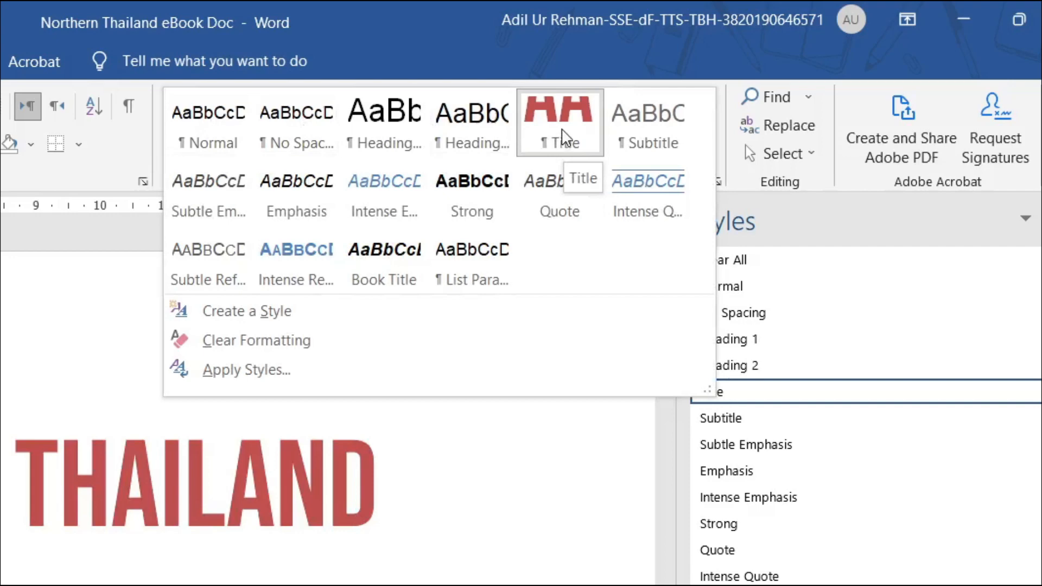
pyautogui.click(88, 472)
pyautogui.click(43, 482)
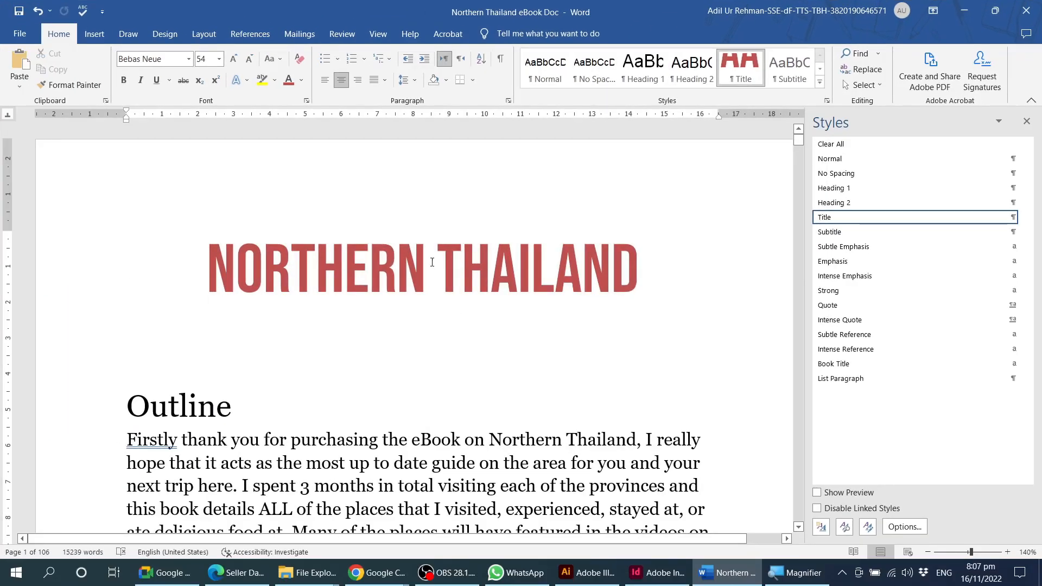
# Step: Modify the Title style to apply to new documents based on this template and to update automatically
pyautogui.doubleClick(431, 261)
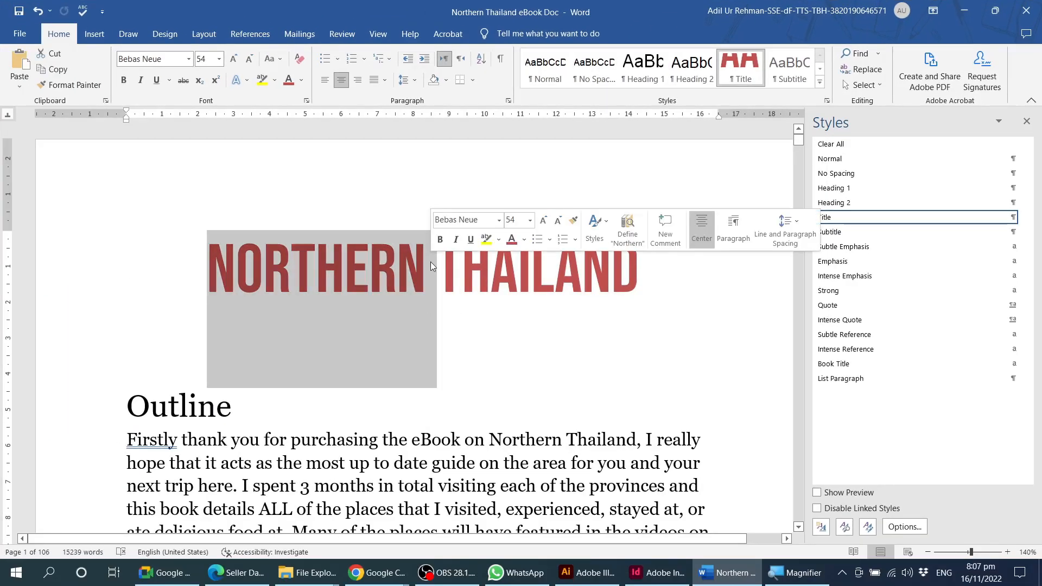
pyautogui.click(431, 262)
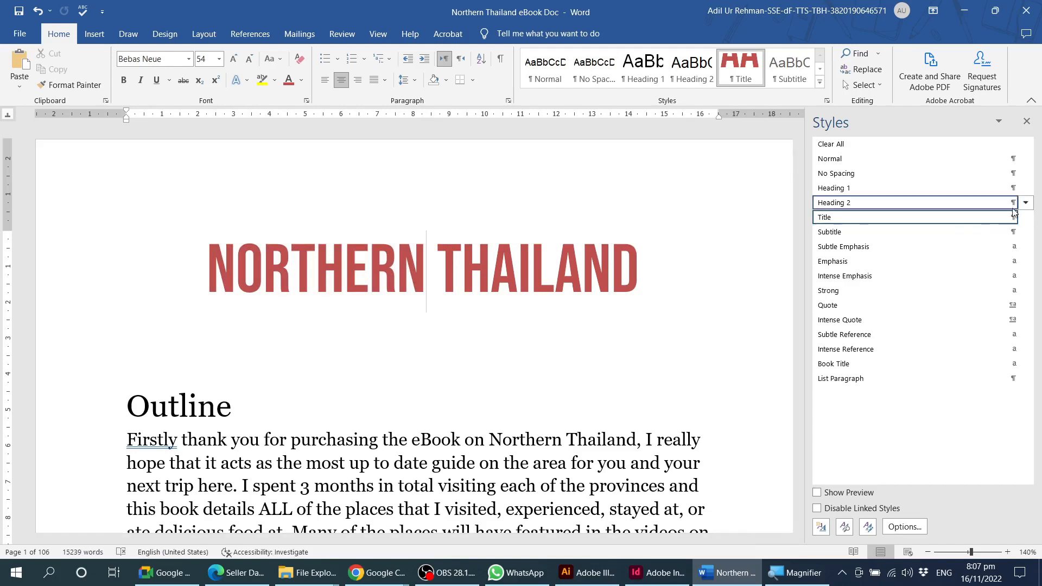
pyautogui.click(1026, 218)
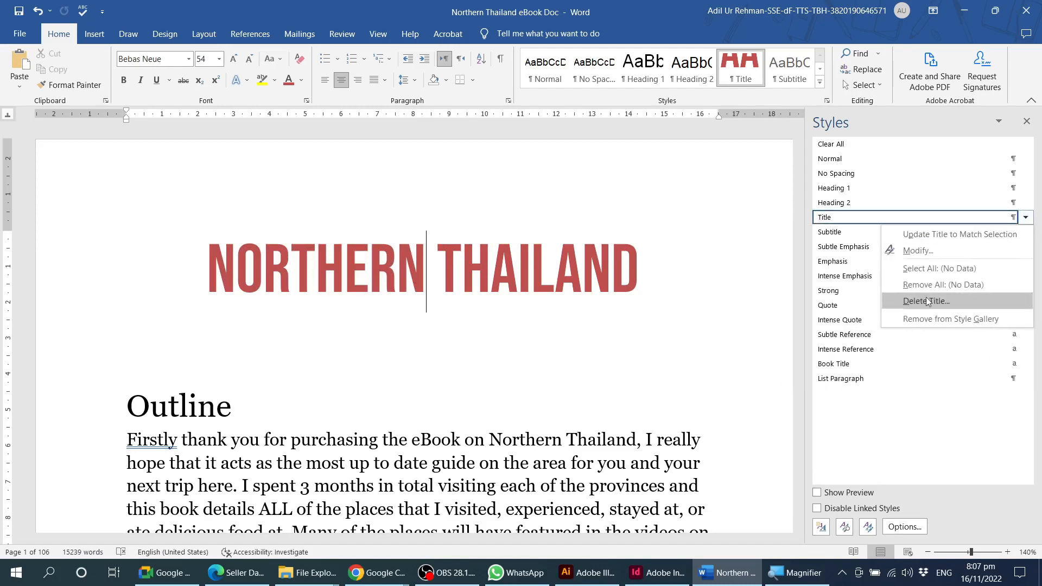
pyautogui.click(918, 251)
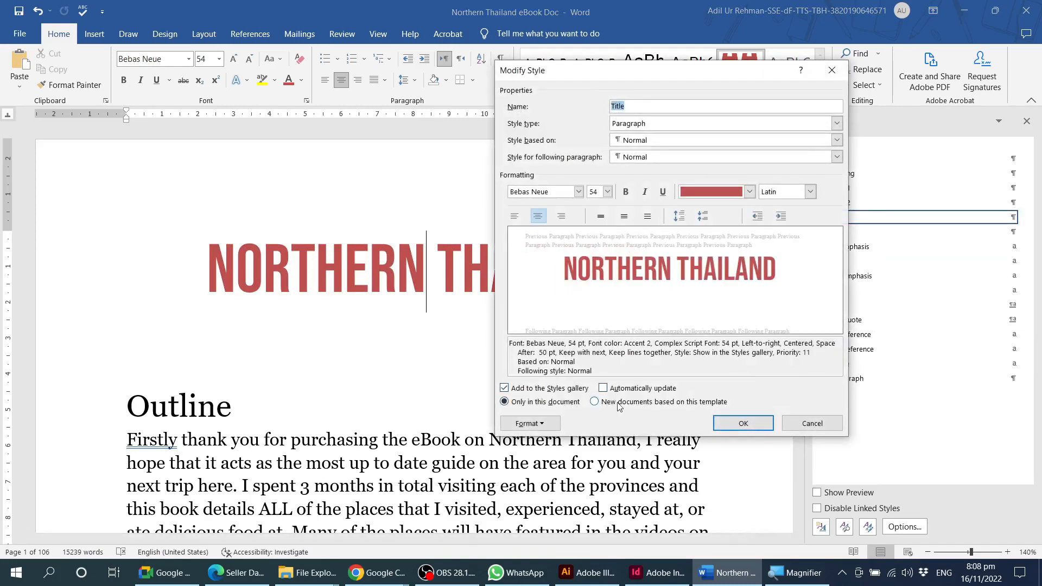
pyautogui.click(615, 404)
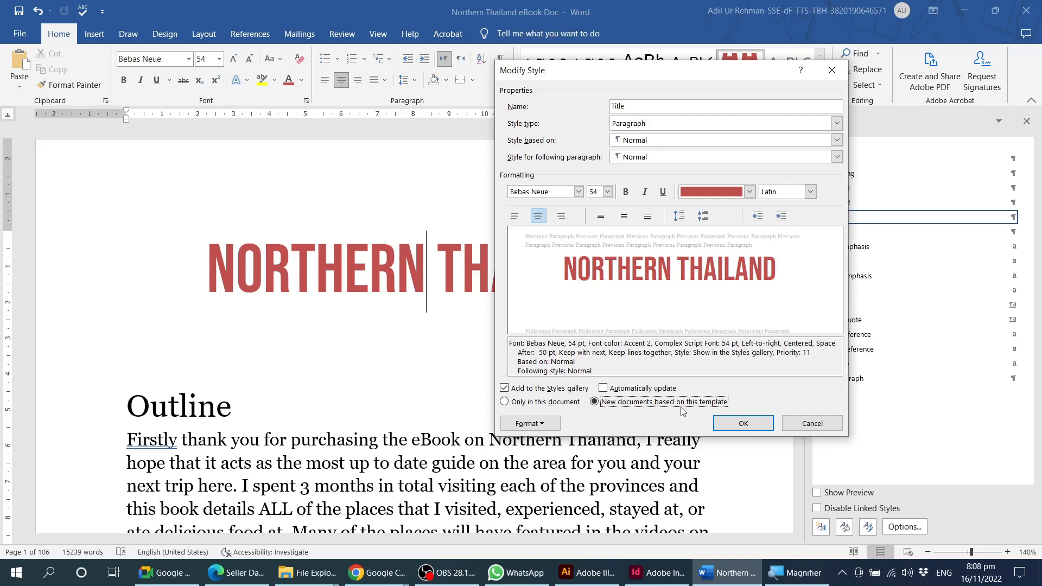
pyautogui.click(603, 388)
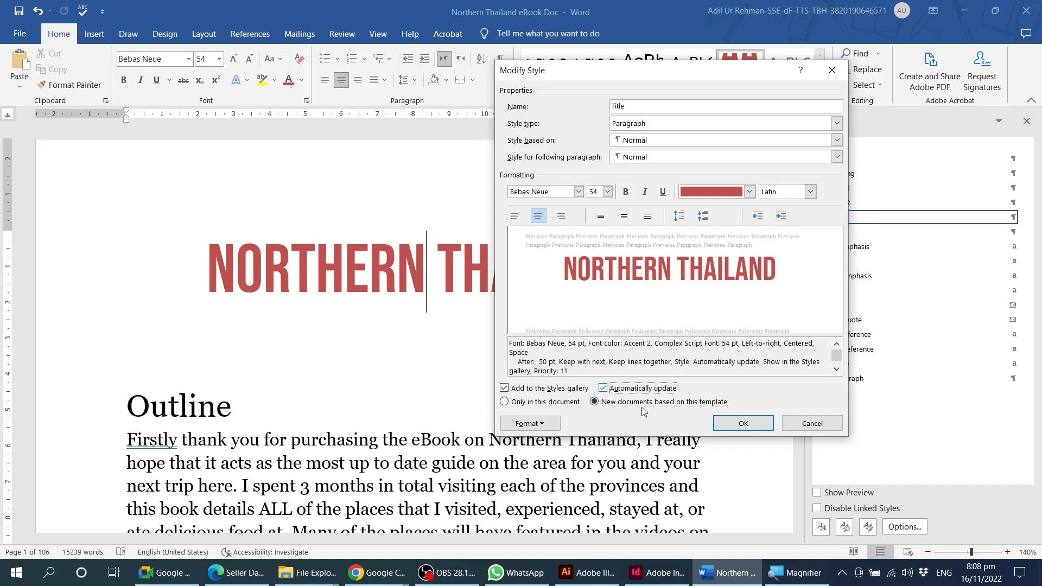
pyautogui.click(744, 424)
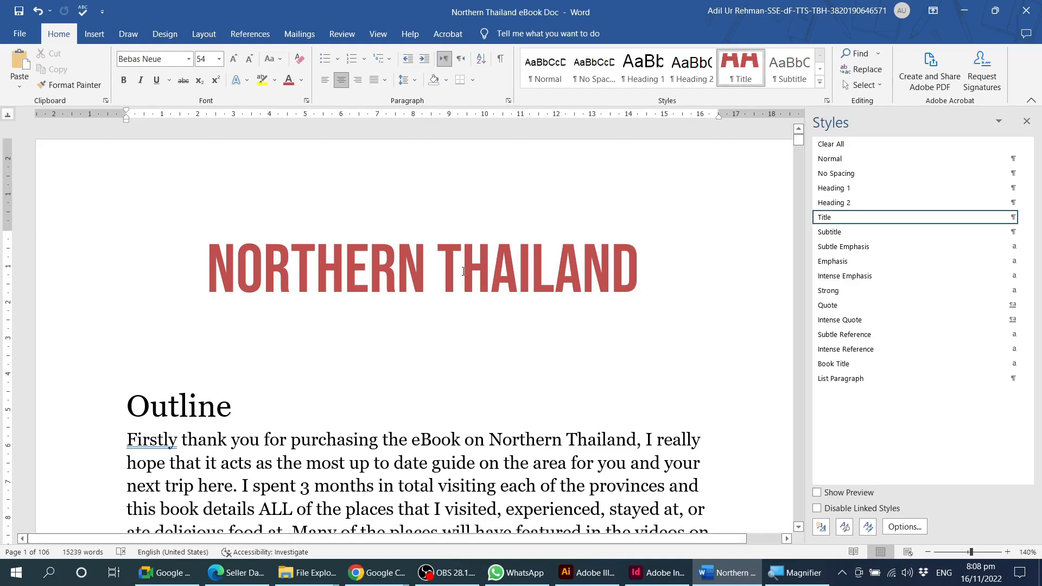
# Step: Apply the Heading 1 style to the "Outline" heading
pyautogui.scroll(-2, 462, 271)
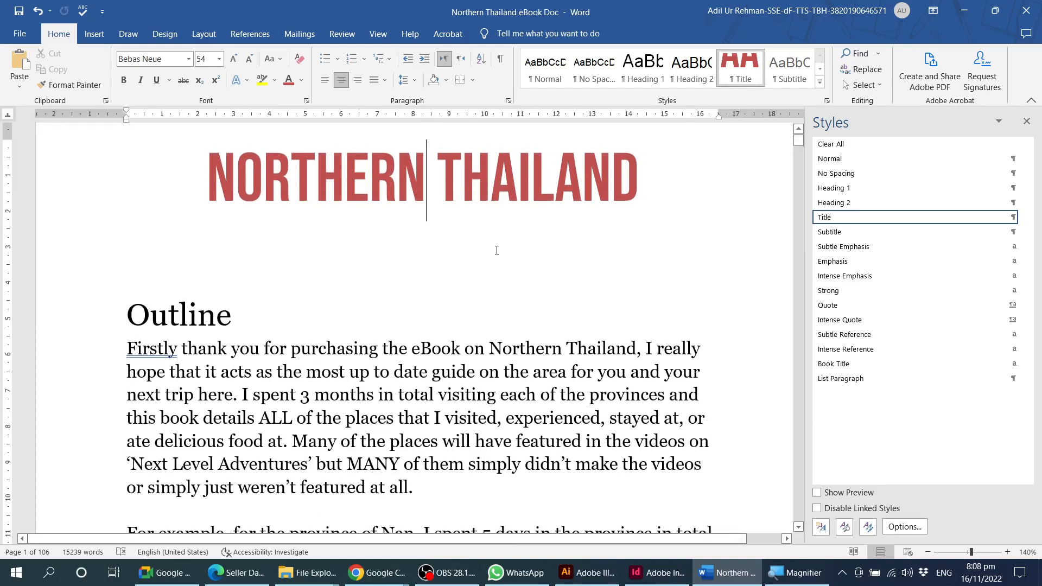
pyautogui.click(154, 316)
pyautogui.scroll(-1, 154, 316)
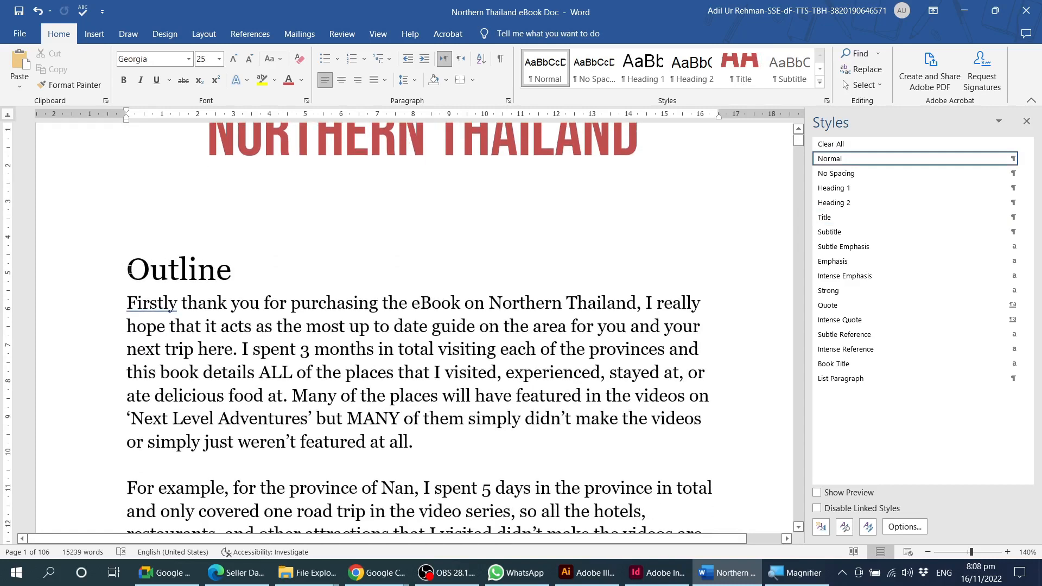
pyautogui.moveTo(130, 270); pyautogui.dragTo(227, 273)
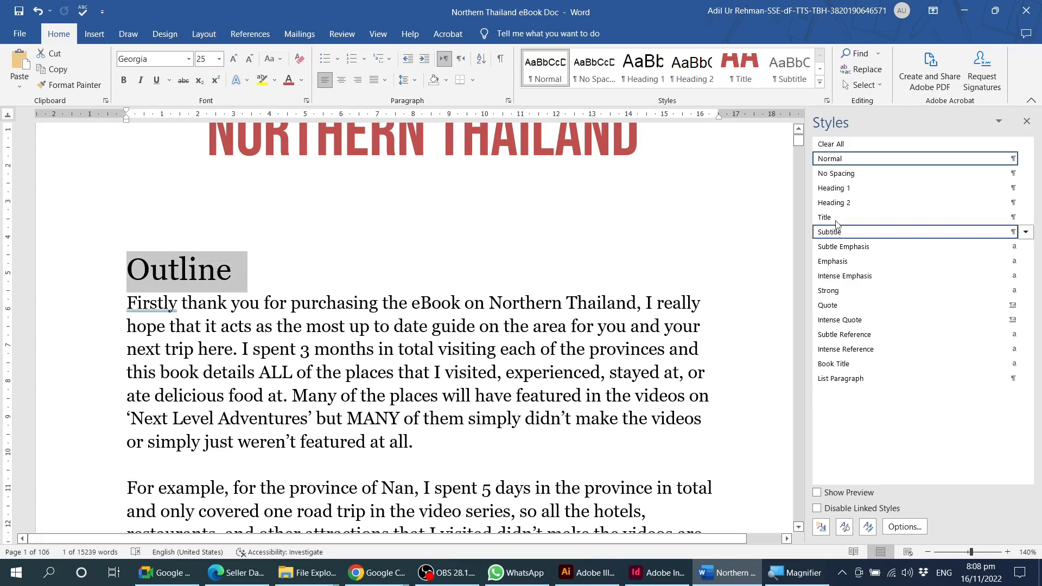
pyautogui.moveTo(864, 195)
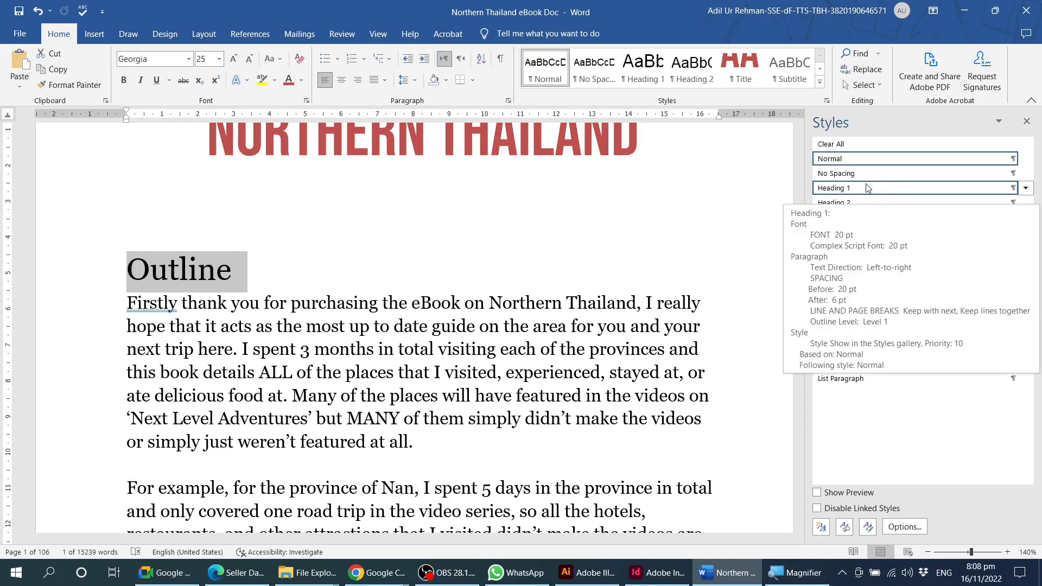
pyautogui.click(866, 188)
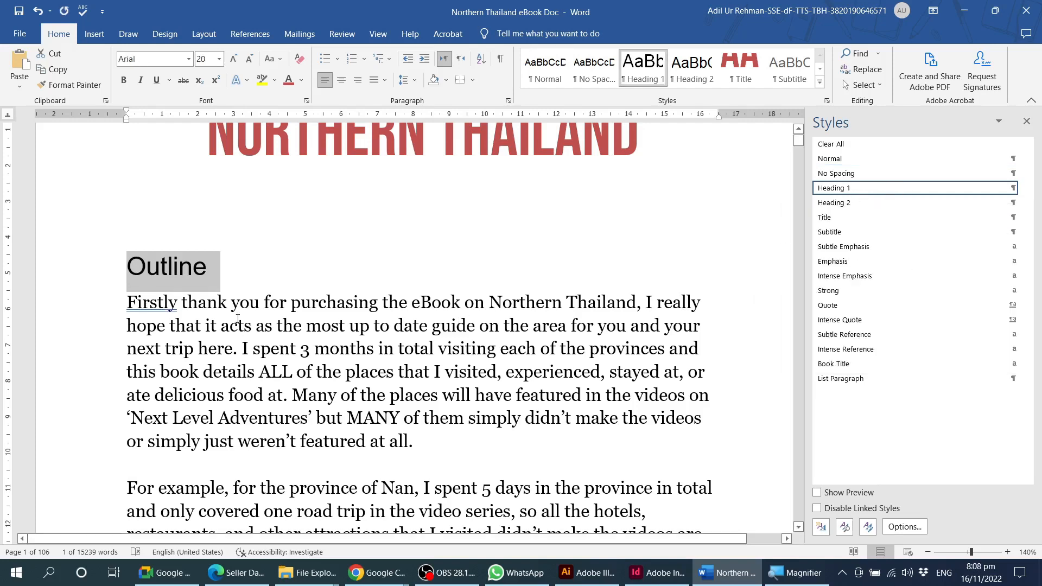
# Step: Change the "Outline" heading's font to Voga Bold at size 36
pyautogui.click(174, 59)
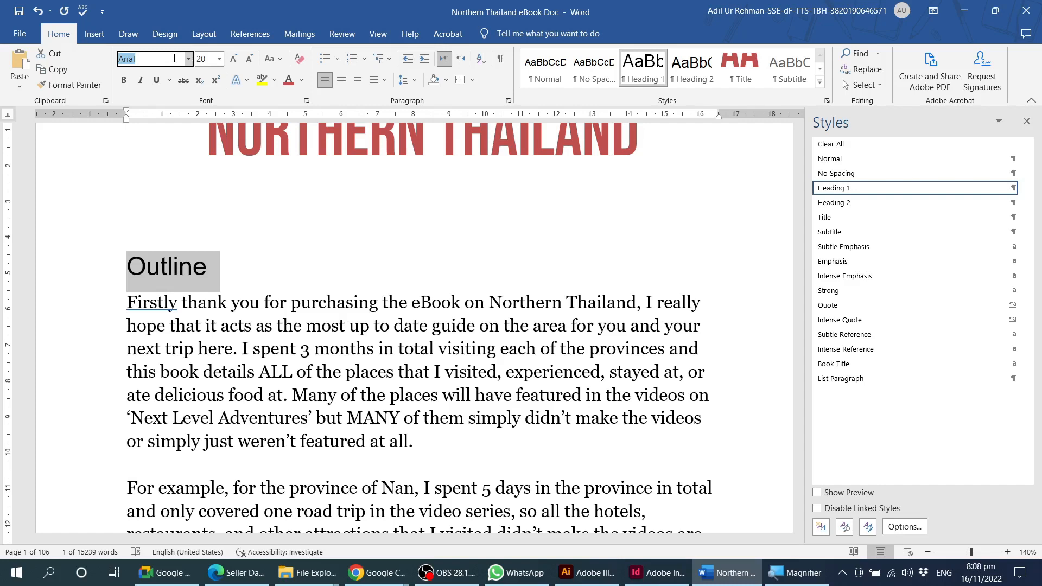
pyautogui.write('Voga Bold')
pyautogui.press('Return')
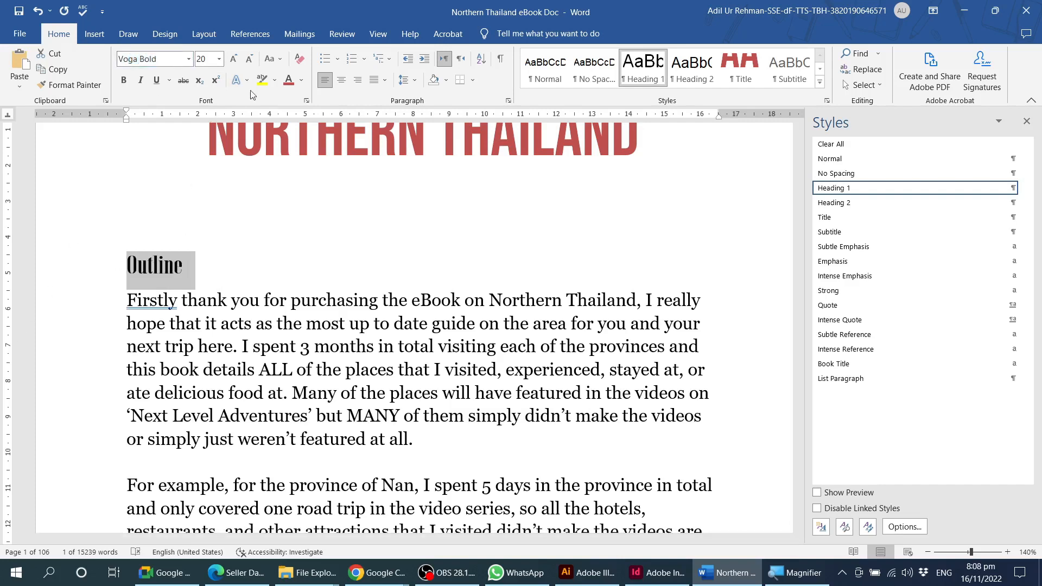
pyautogui.click(233, 58)
pyautogui.click(234, 59)
pyautogui.click(233, 58)
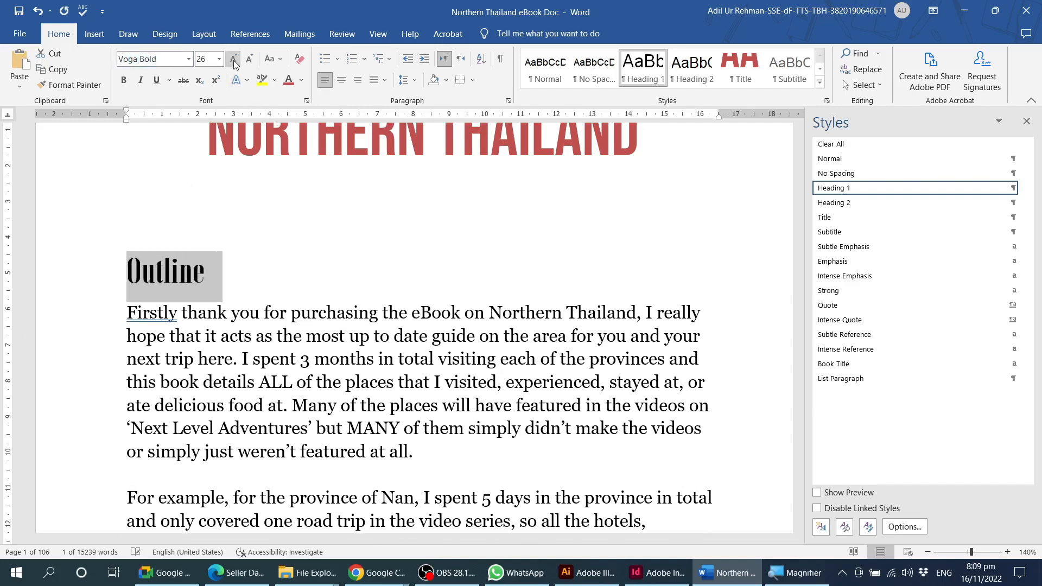
pyautogui.click(234, 58)
pyautogui.click(233, 58)
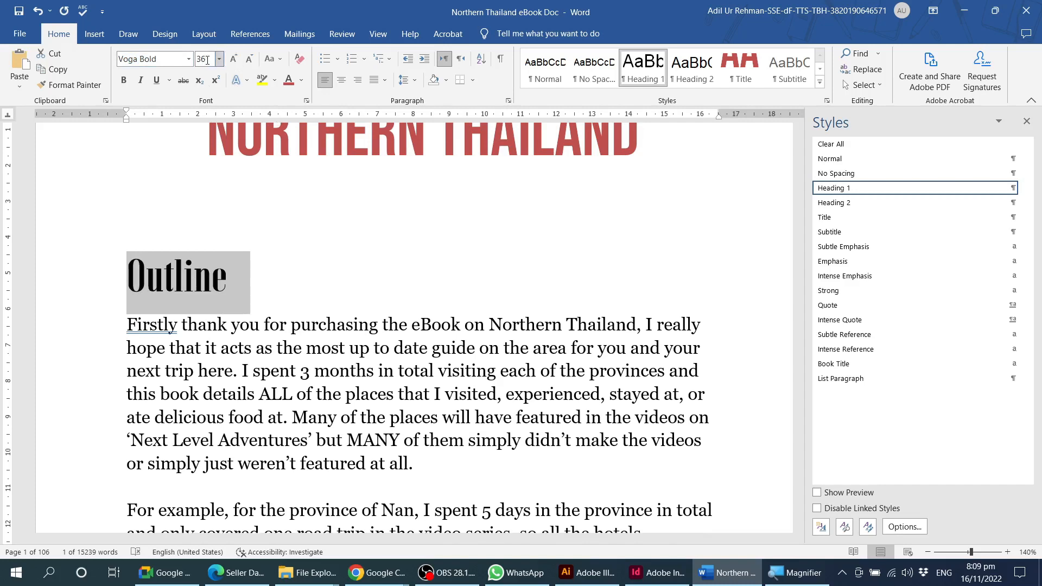
# Step: Color the "Outline" heading in the darkest shade of the theme red and add a bottom border beneath it
pyautogui.click(303, 80)
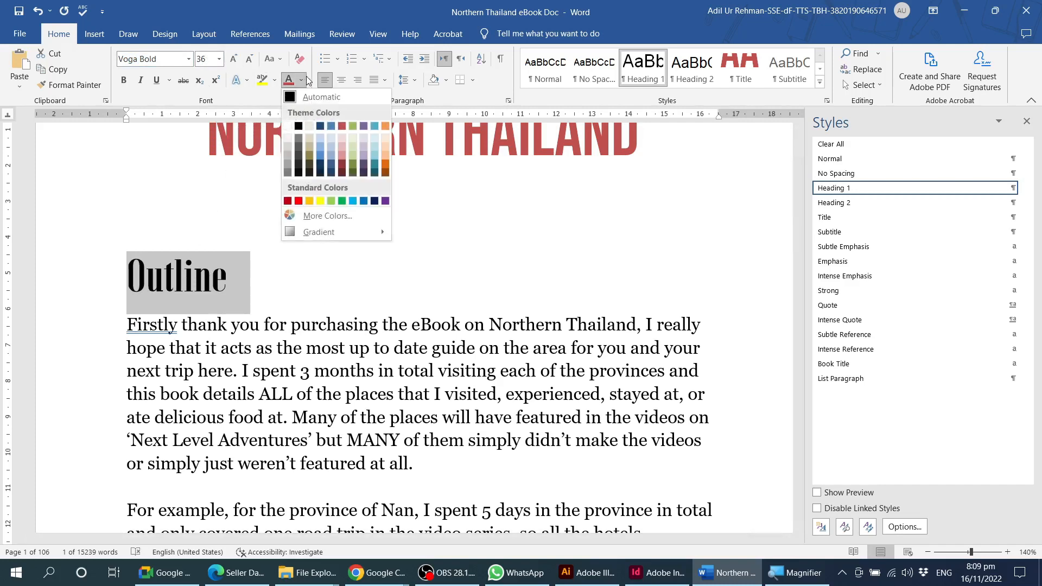
pyautogui.click(342, 173)
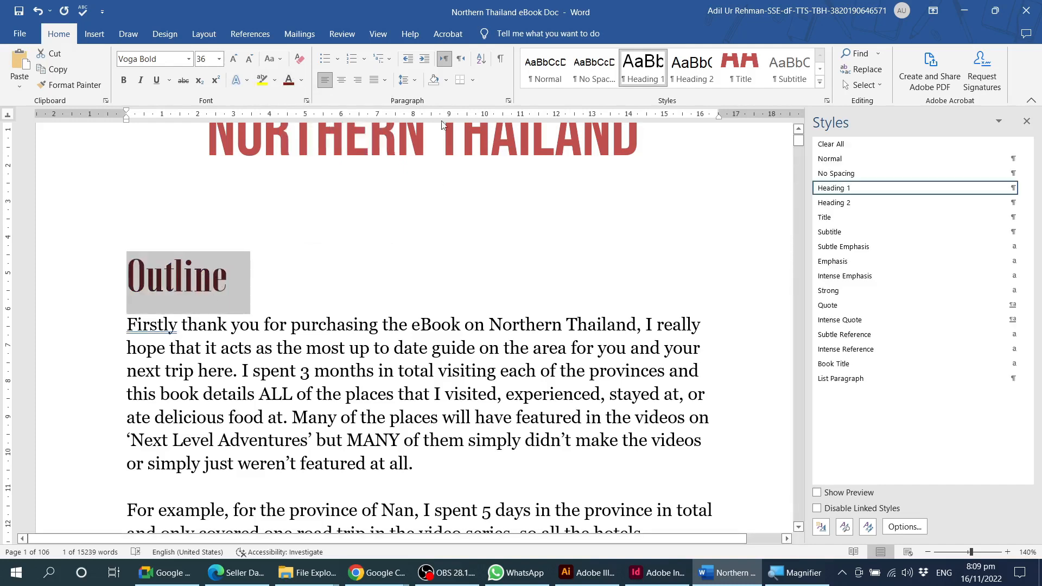
pyautogui.click(473, 81)
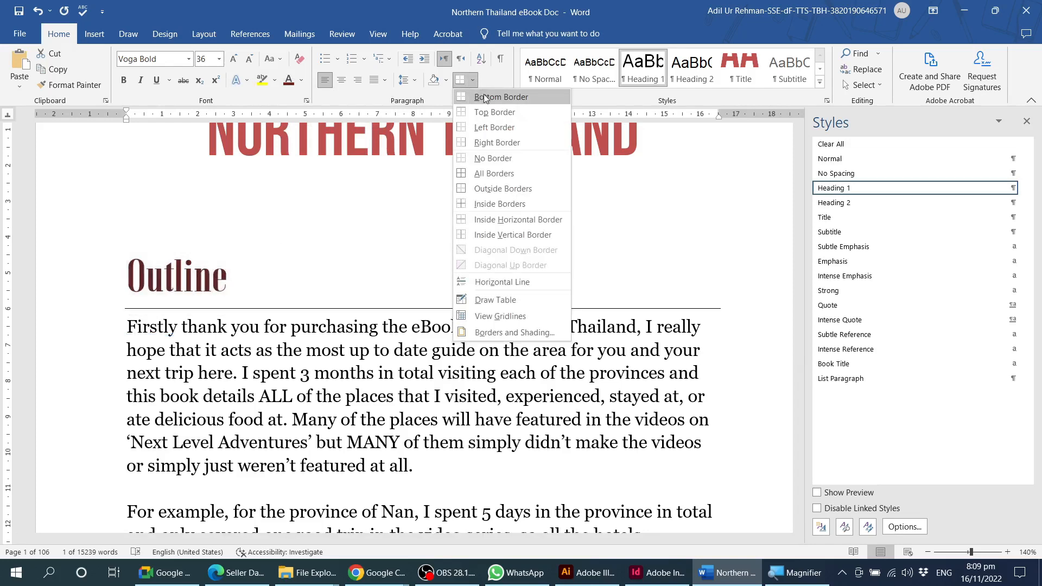
pyautogui.click(484, 97)
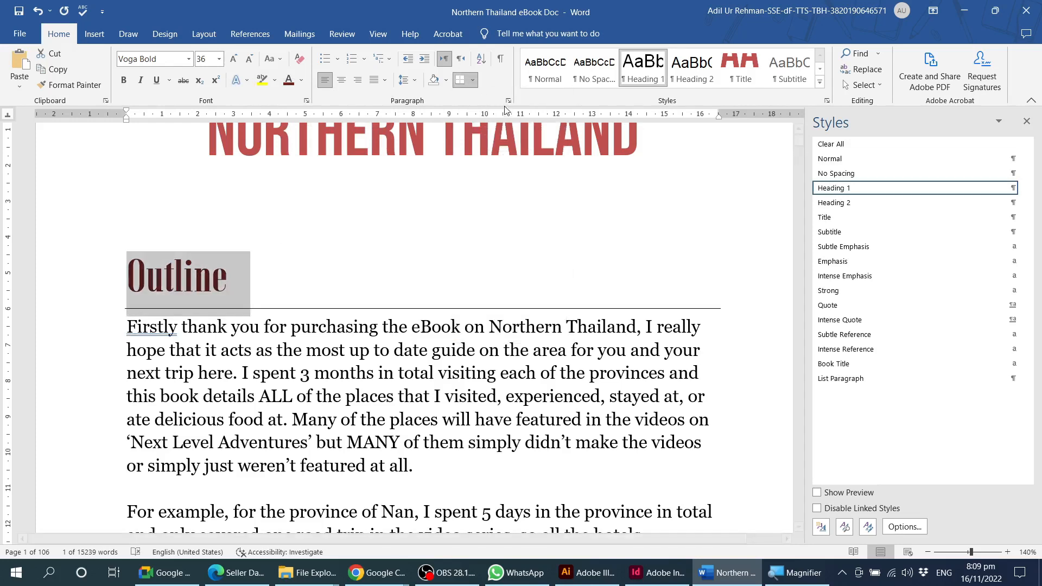
# Step: Set the "Outline" heading's paragraph spacing after to 20 pt
pyautogui.click(508, 101)
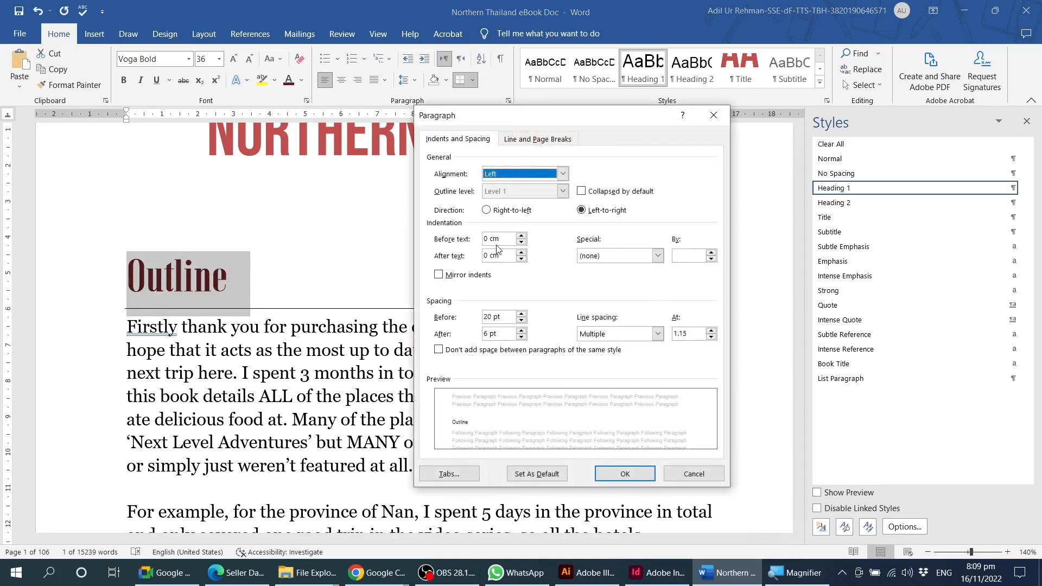
pyautogui.click(502, 333)
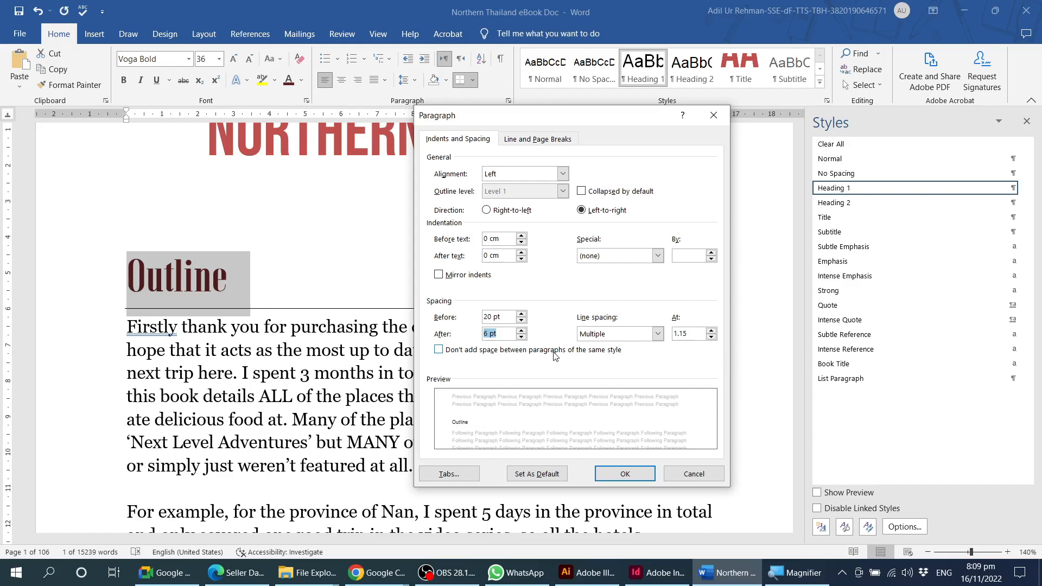
pyautogui.write('20')
pyautogui.click(615, 477)
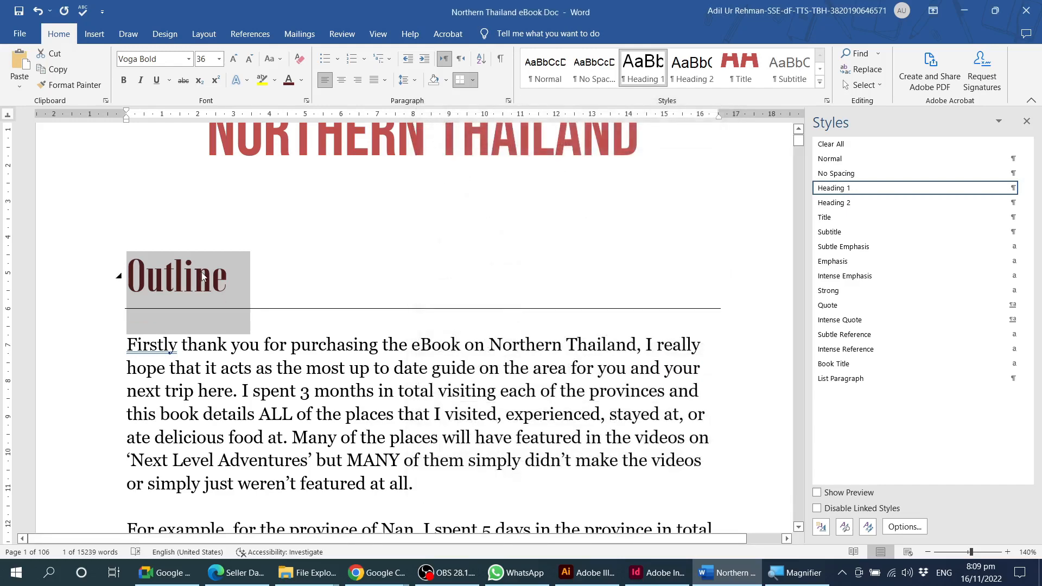
# Step: Format the "Outline" heading with the All caps font effect
pyautogui.click(147, 281)
pyautogui.tripleClick(155, 281)
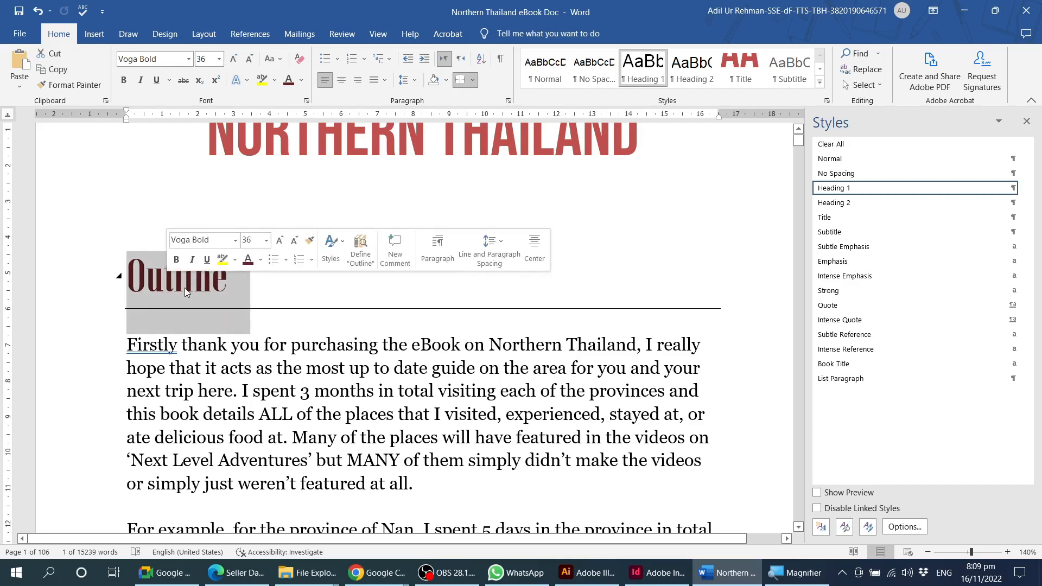
pyautogui.click(305, 102)
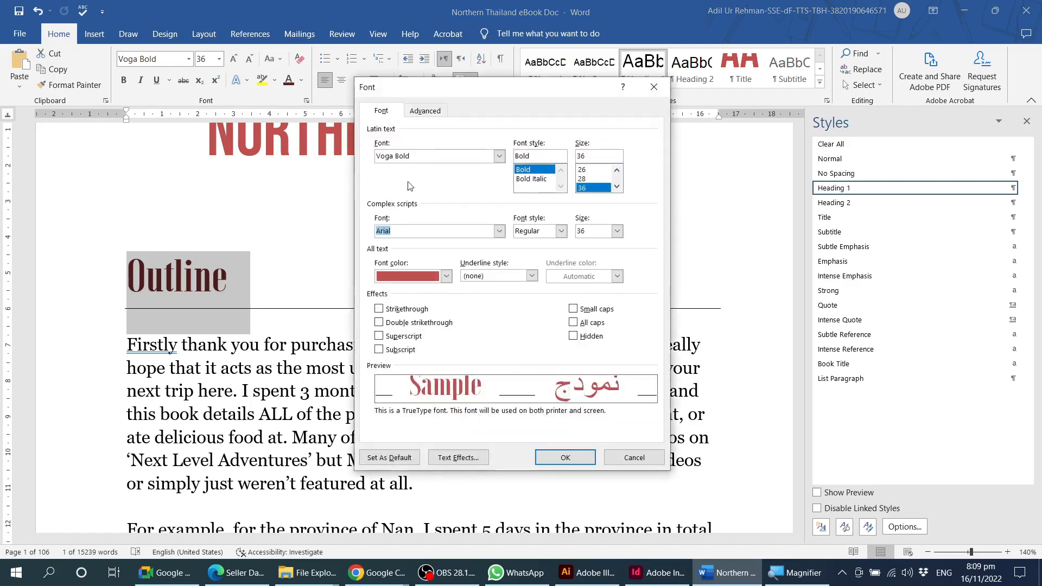
pyautogui.moveTo(528, 96); pyautogui.dragTo(505, 95)
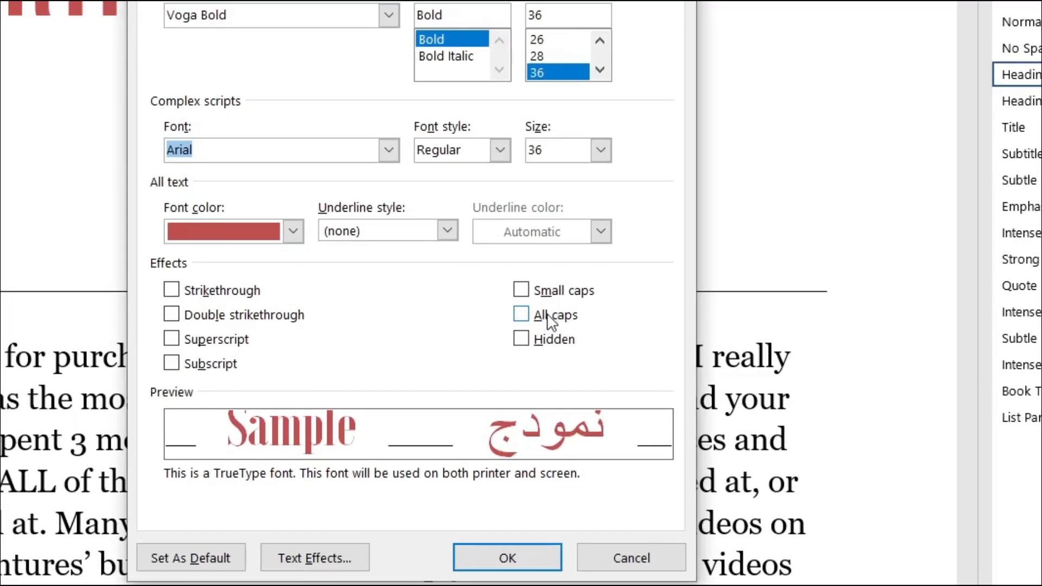
pyautogui.click(551, 322)
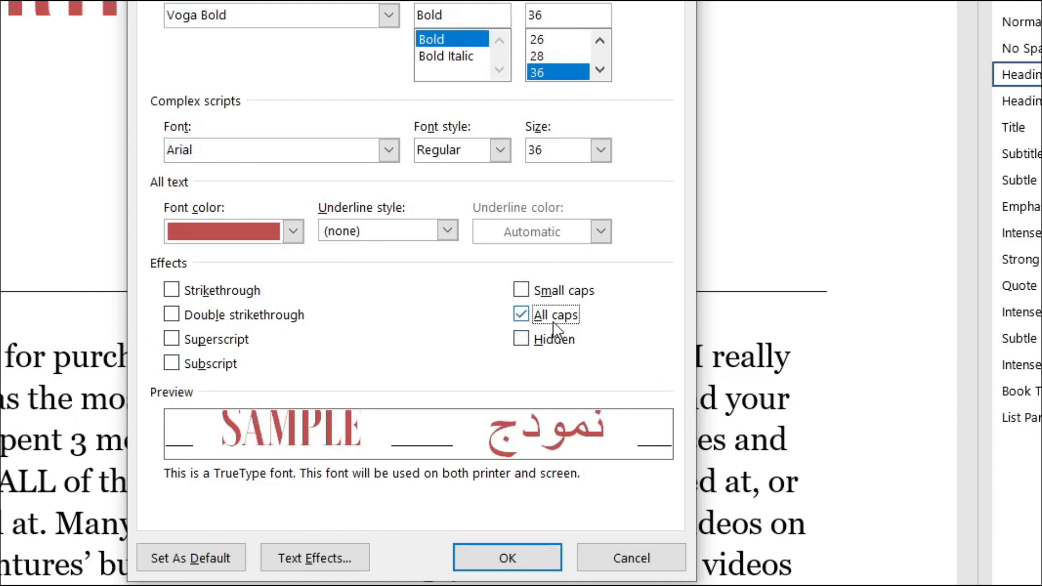
pyautogui.click(506, 558)
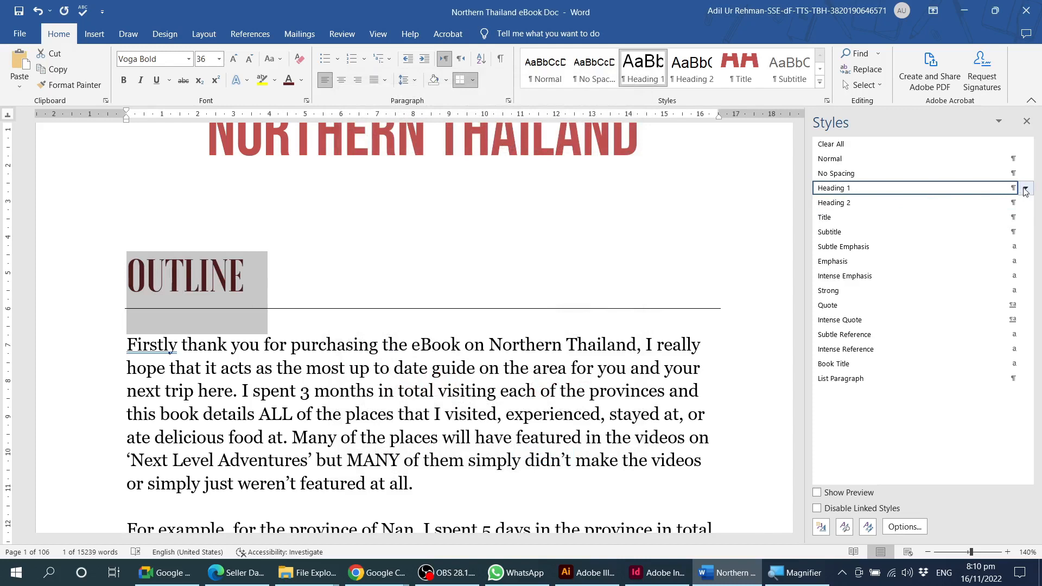
# Step: Update the Heading 1 style to match the formatting of the selected "Outline" heading
pyautogui.moveTo(925, 192)
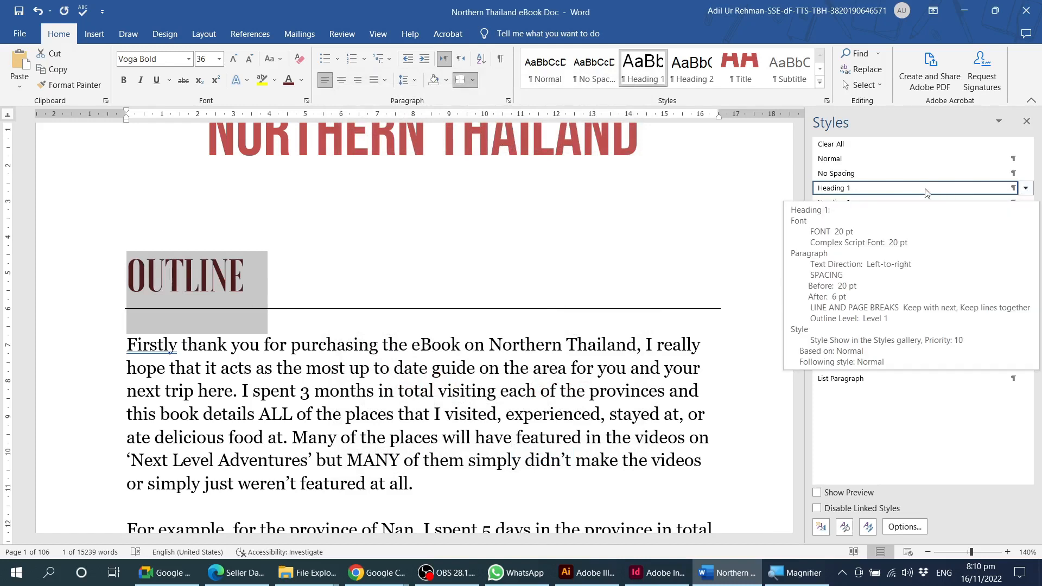
pyautogui.click(1025, 188)
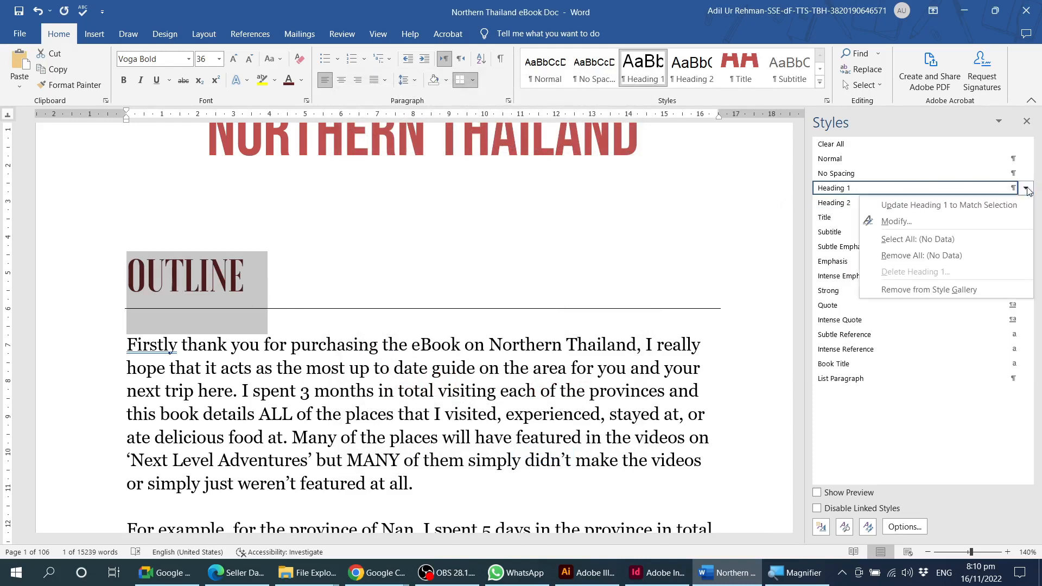
pyautogui.click(956, 208)
pyautogui.click(349, 299)
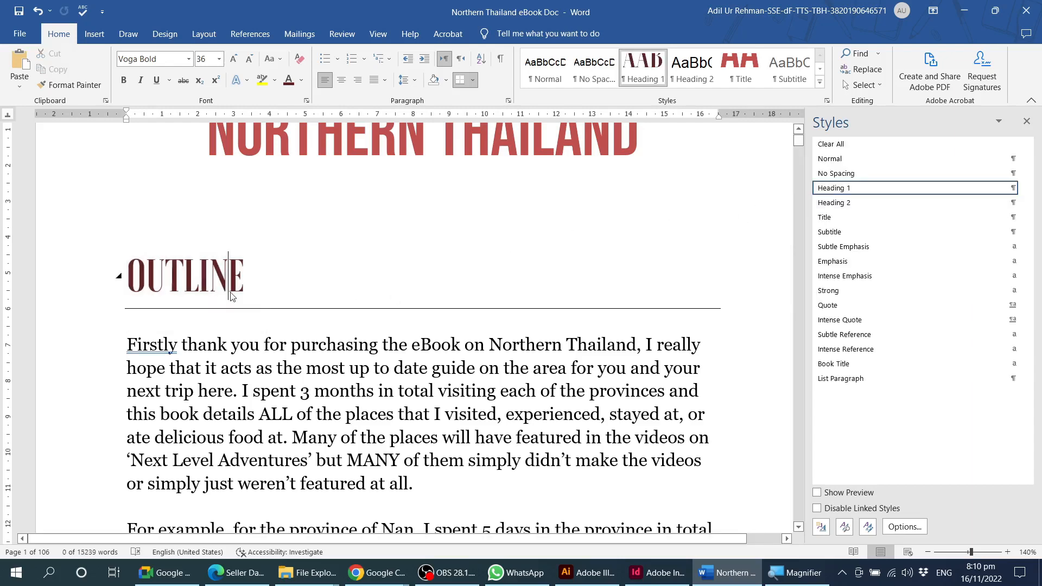
# Step: Apply the Heading 1 style to the "Format*" heading on page 2
pyautogui.scroll(-3, 244, 309)
pyautogui.scroll(-12, 243, 308)
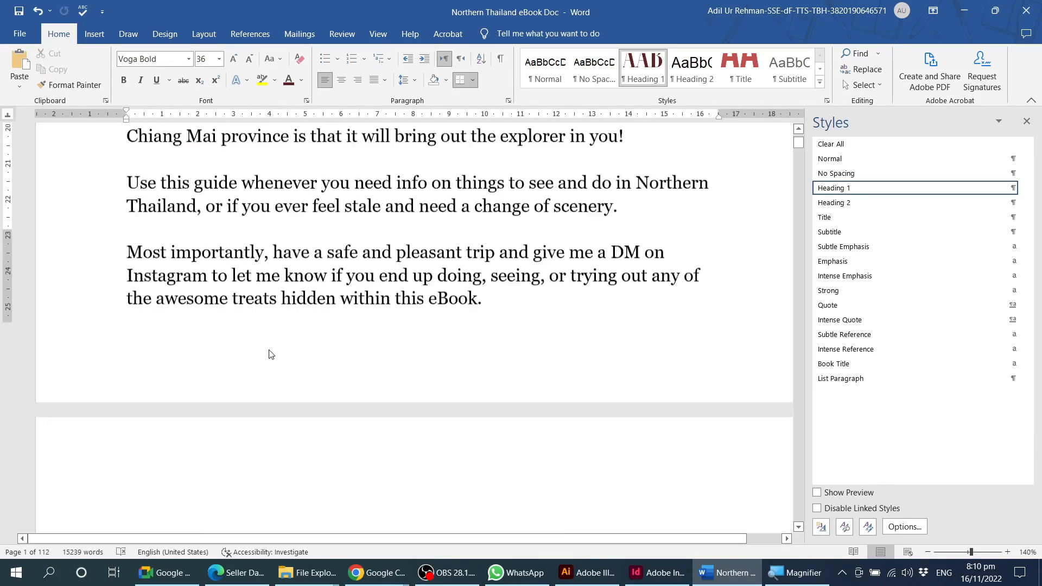
pyautogui.doubleClick(189, 215)
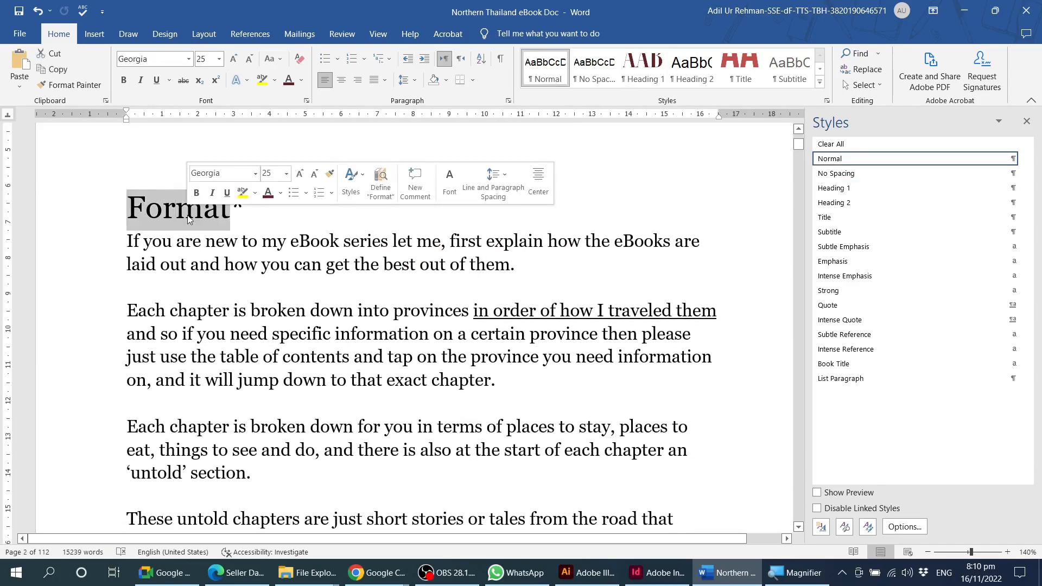
pyautogui.click(168, 207)
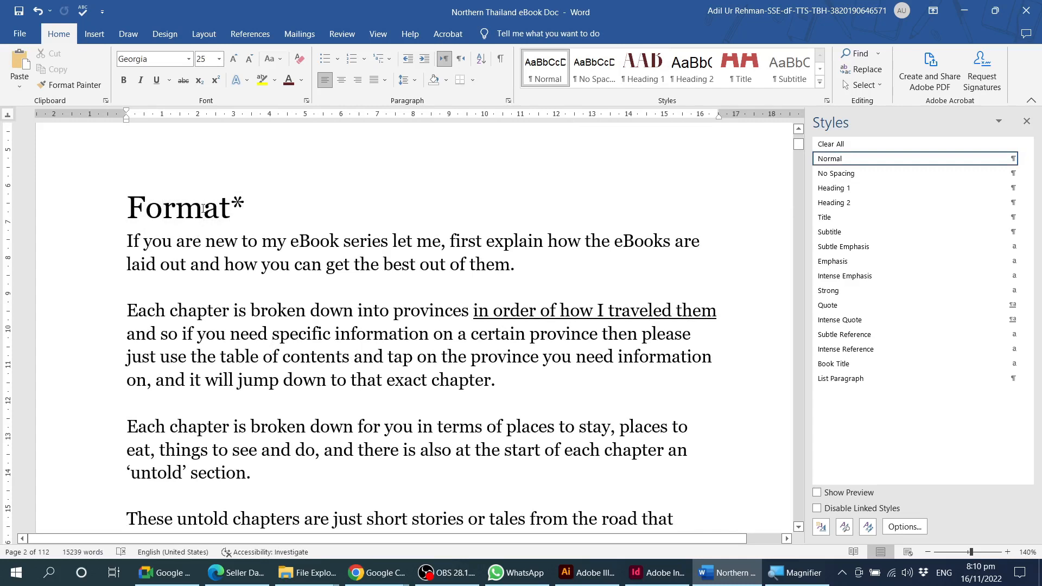
pyautogui.click(857, 190)
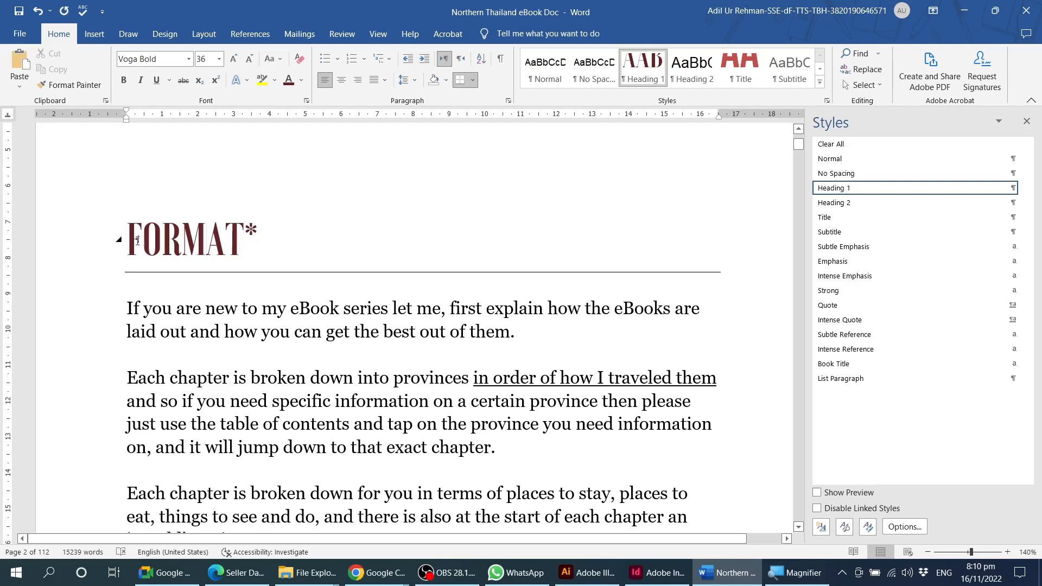
# Step: Examine the letter case options and the All caps font effect on the "Format*" heading
pyautogui.moveTo(122, 239); pyautogui.dragTo(252, 247)
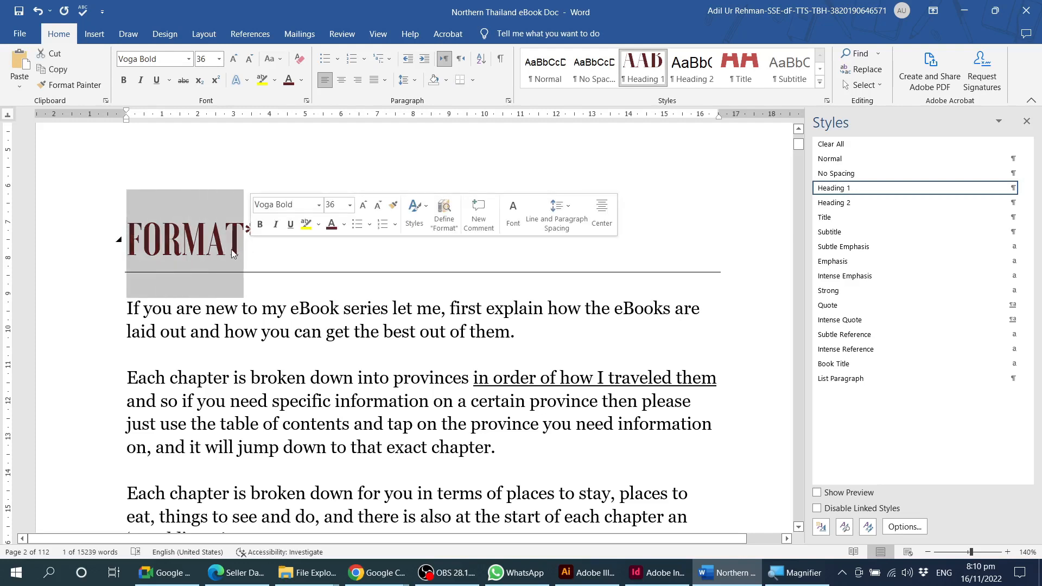
pyautogui.click(273, 63)
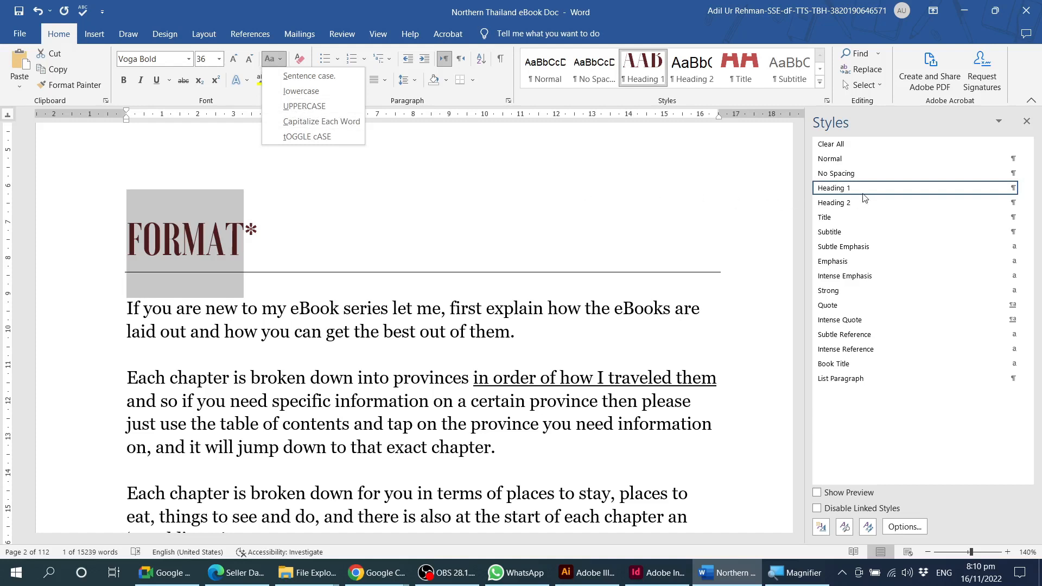
pyautogui.click(239, 242)
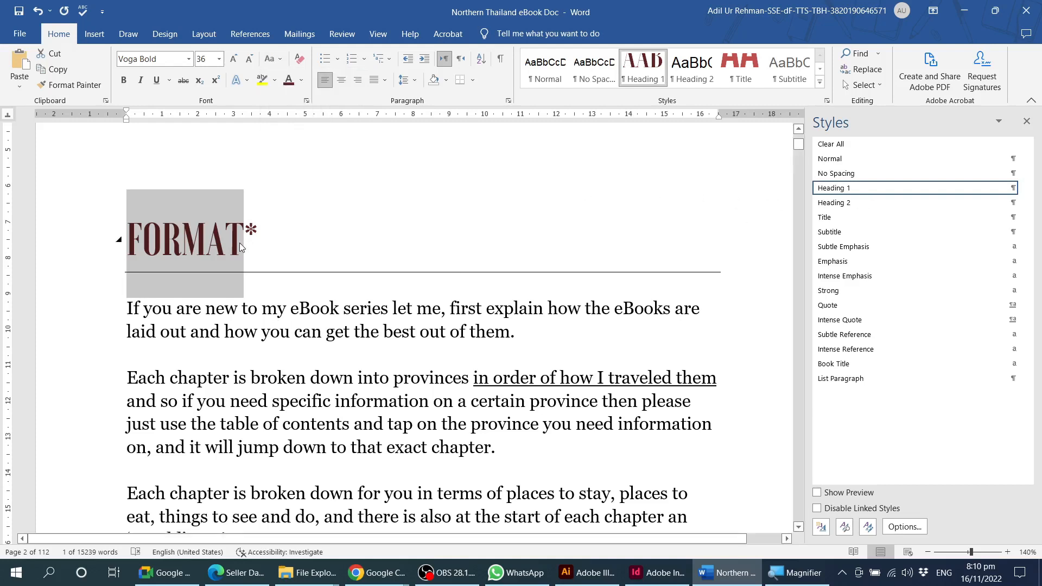
pyautogui.click(241, 247)
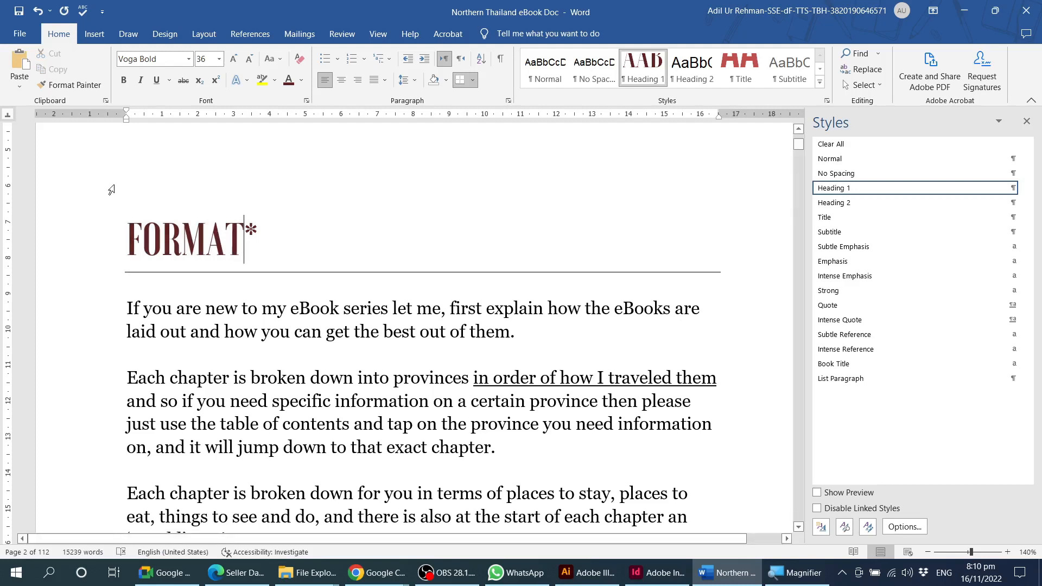
pyautogui.click(306, 102)
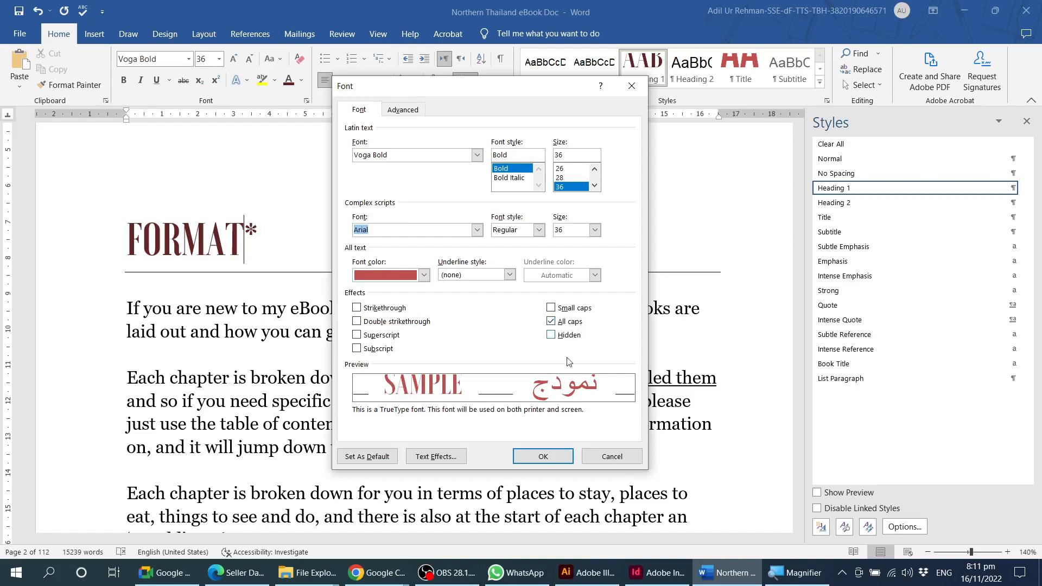
pyautogui.click(535, 457)
pyautogui.click(275, 59)
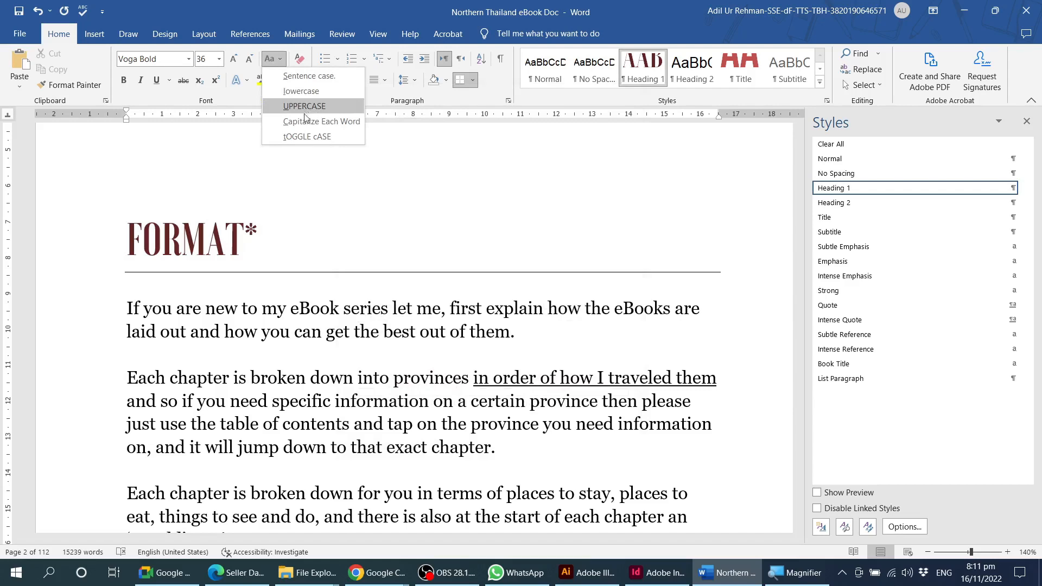
pyautogui.click(262, 251)
# Step: Apply the Heading 1 style to the "Provinces" heading
pyautogui.scroll(-15, 237, 194)
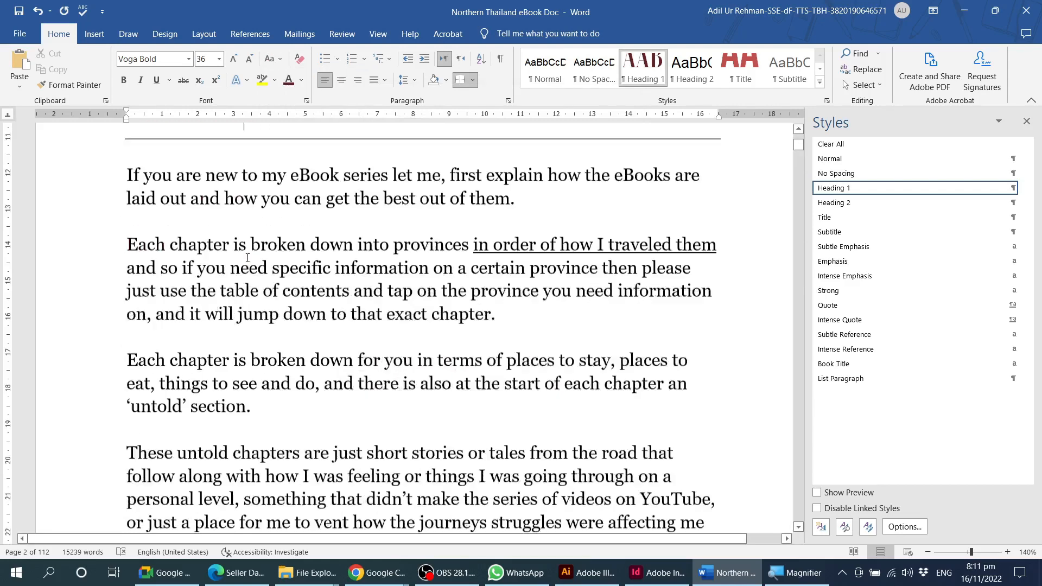
pyautogui.scroll(3, 261, 283)
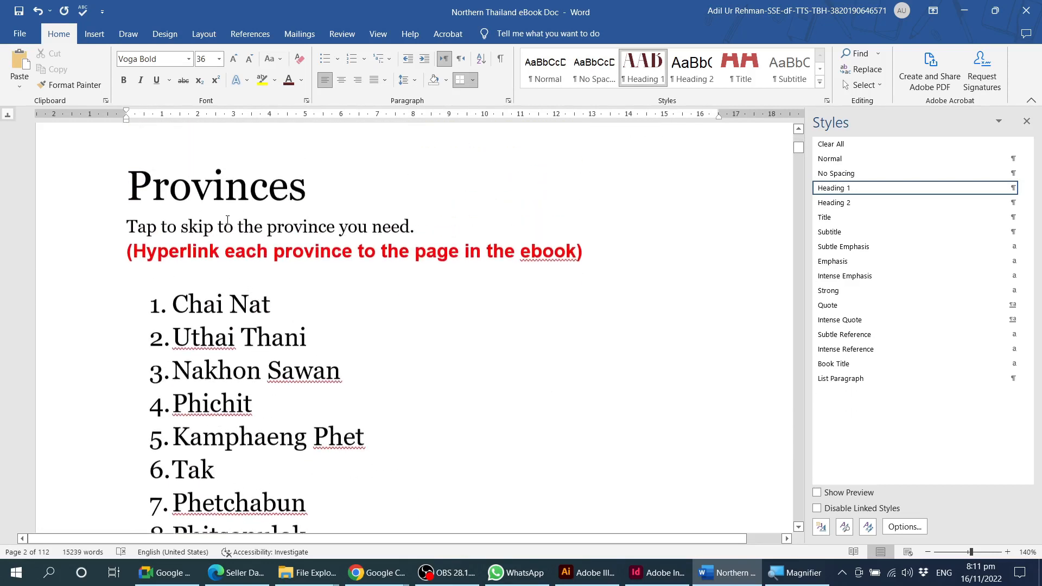
pyautogui.click(213, 190)
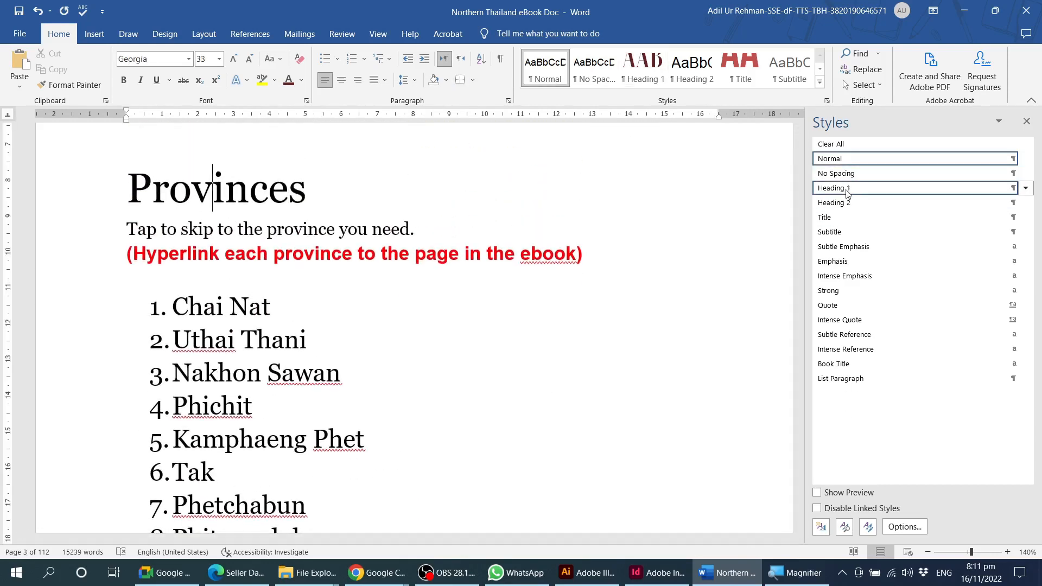
pyautogui.click(838, 188)
# Step: Apply the Heading 1 style to the "A word on smokey season." heading below the province list
pyautogui.scroll(-3, 220, 287)
pyautogui.scroll(-12, 220, 288)
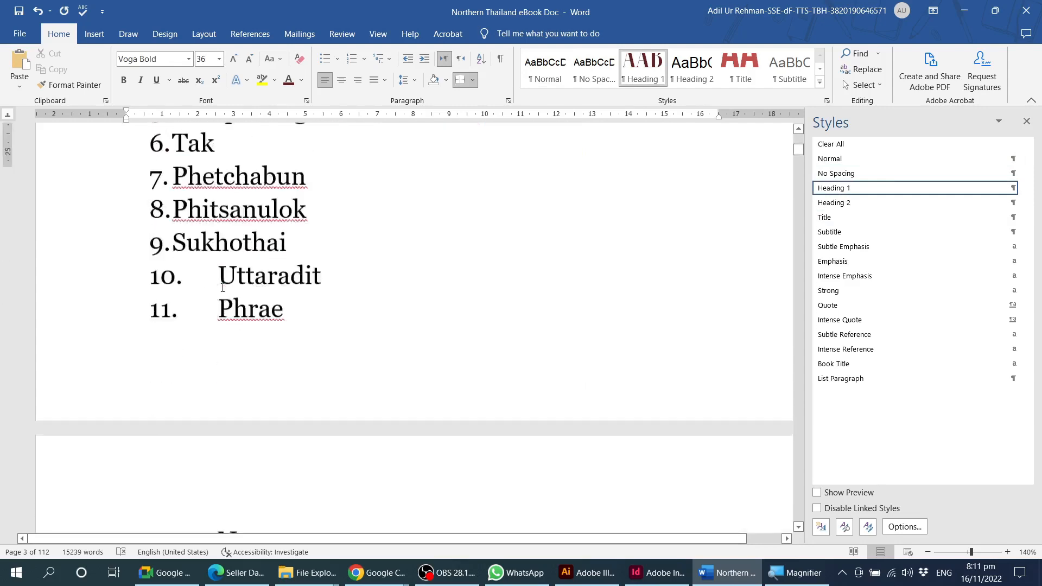
pyautogui.scroll(3, 224, 287)
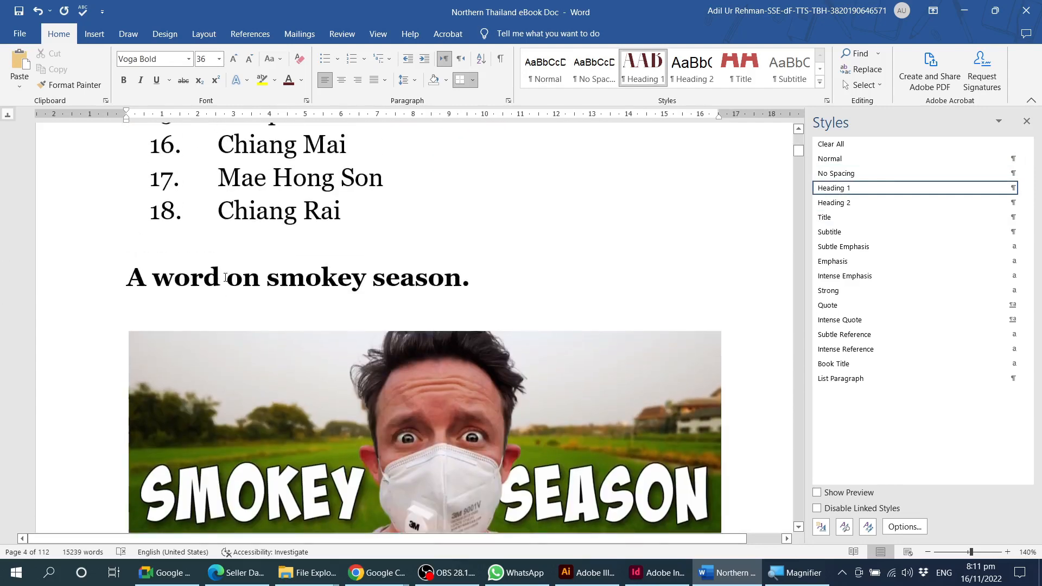
pyautogui.click(225, 277)
pyautogui.click(838, 189)
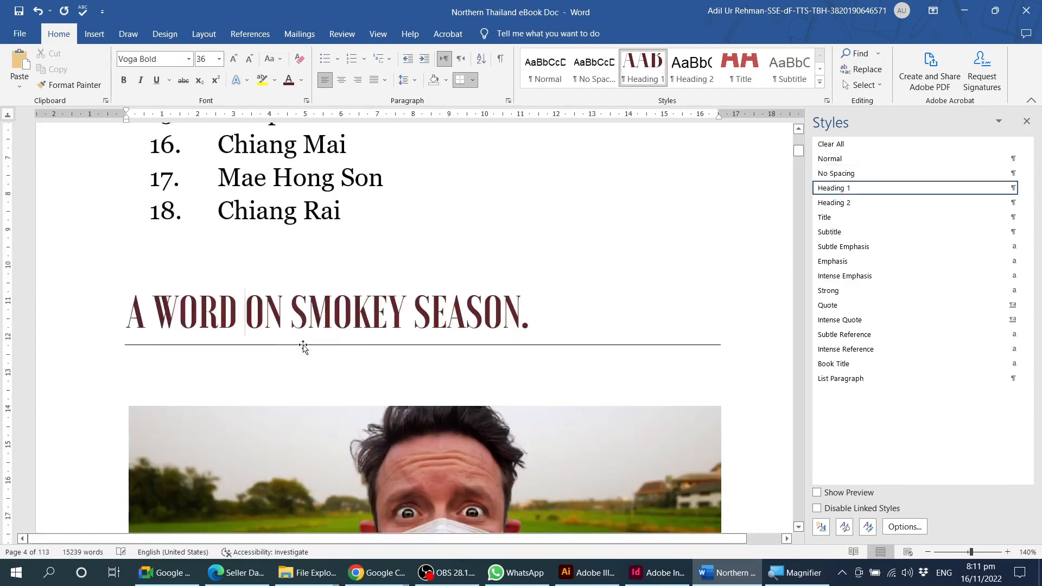
# Step: Inspect the "Chapter 1 - Chai Nat" title and review the restyled headings back up to the "Outline" section
pyautogui.scroll(-15, 303, 347)
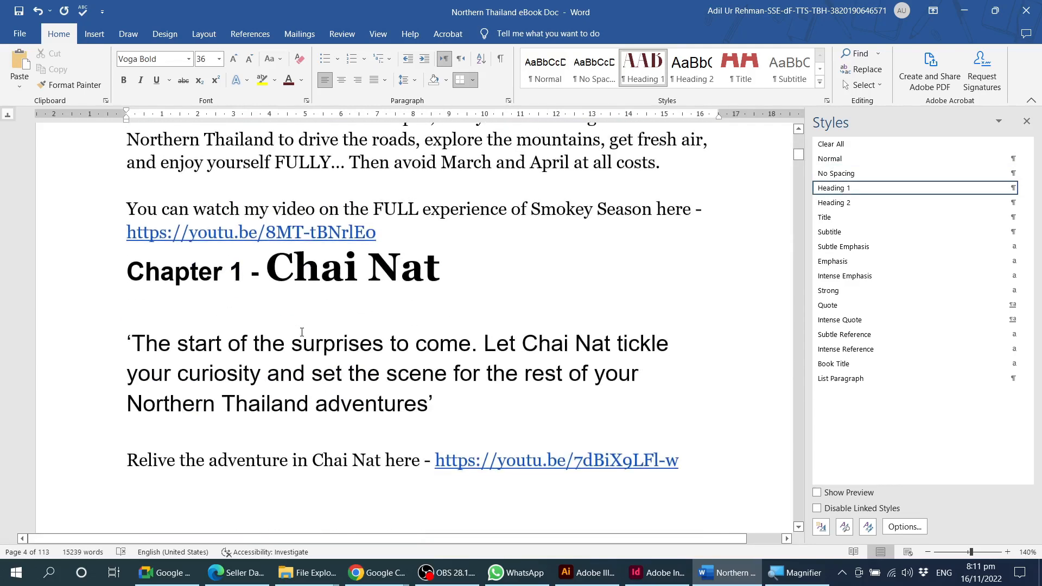
pyautogui.click(307, 266)
pyautogui.tripleClick(149, 271)
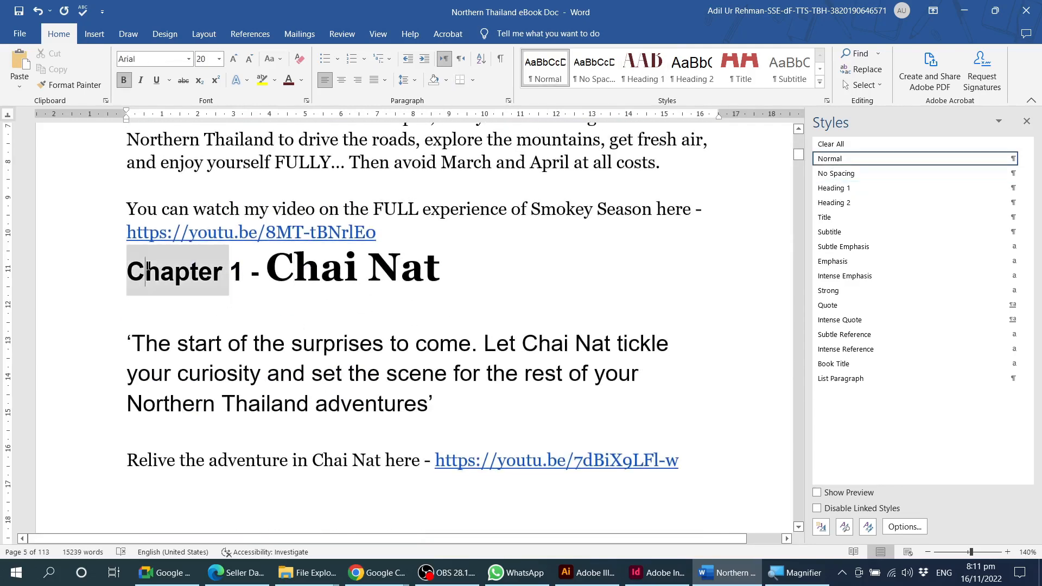
pyautogui.scroll(10, 417, 291)
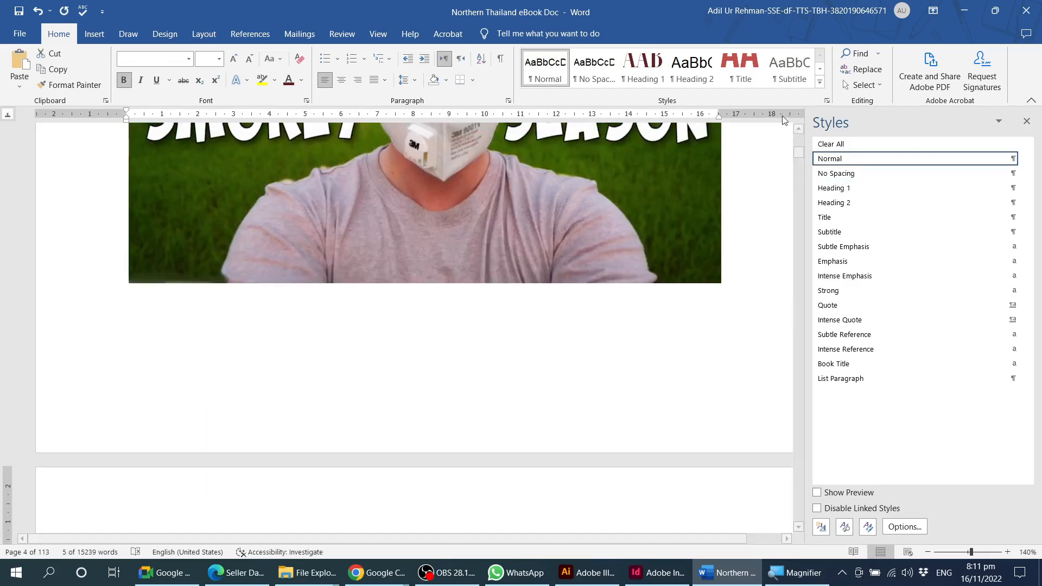
pyautogui.moveTo(799, 152); pyautogui.dragTo(799, 143)
pyautogui.scroll(-5, 318, 351)
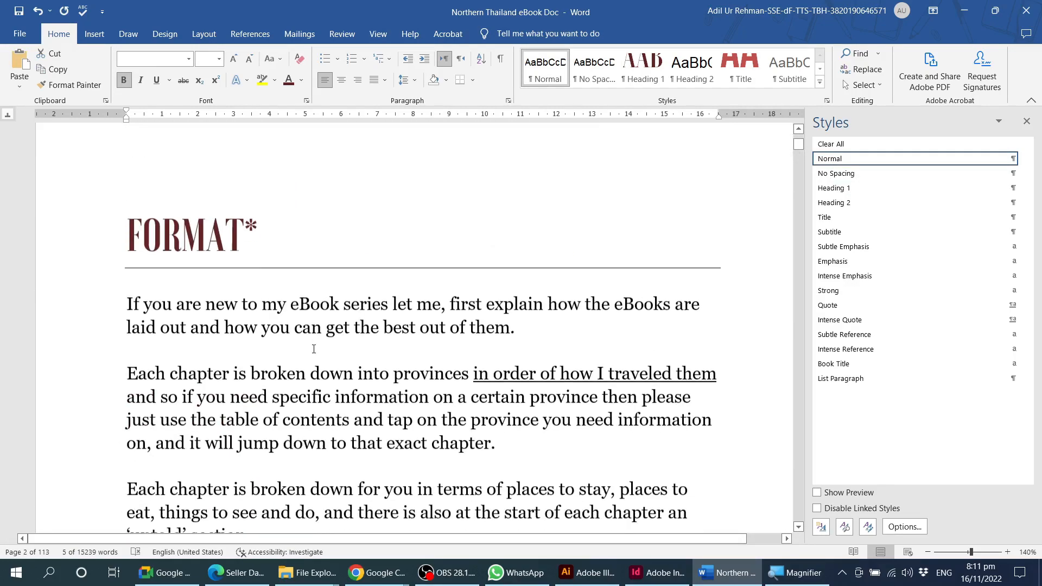
pyautogui.scroll(20, 354, 356)
pyautogui.scroll(6, 350, 353)
pyautogui.scroll(-5, 350, 354)
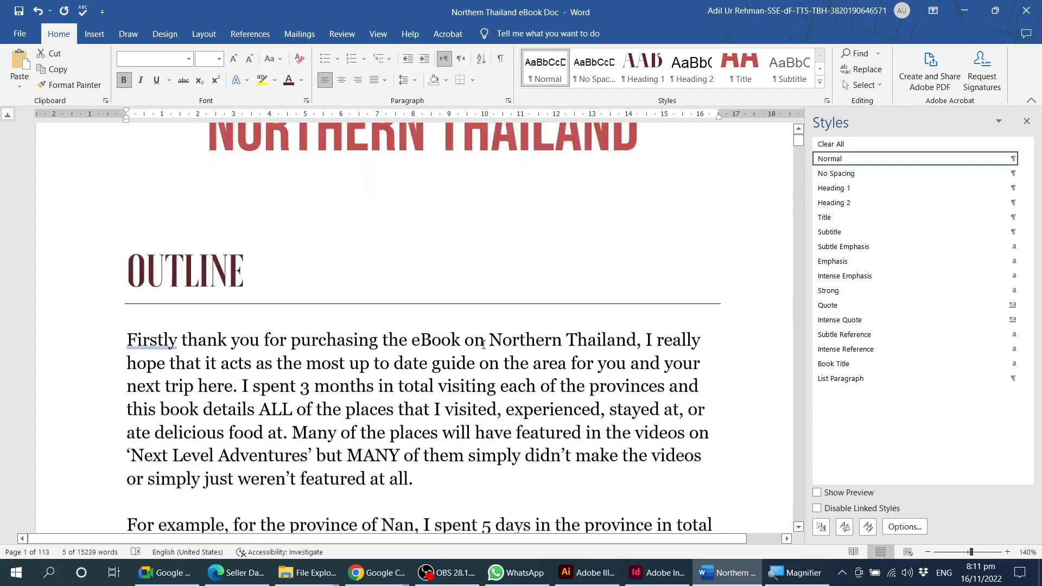
# Step: Set the first body paragraph under "Outline" in the Montserrat font at 12 pt
pyautogui.tripleClick(424, 273)
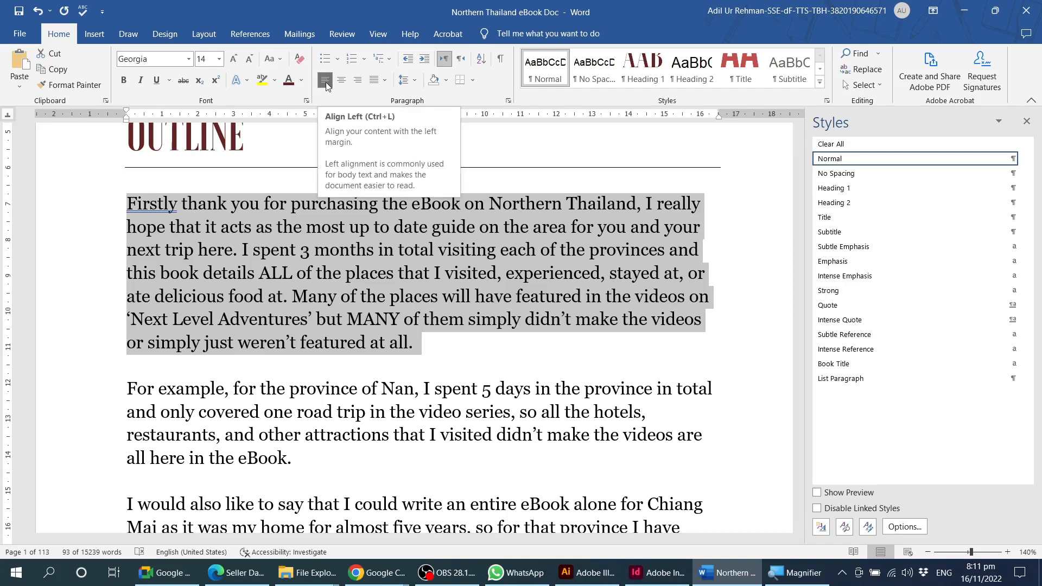
pyautogui.click(174, 58)
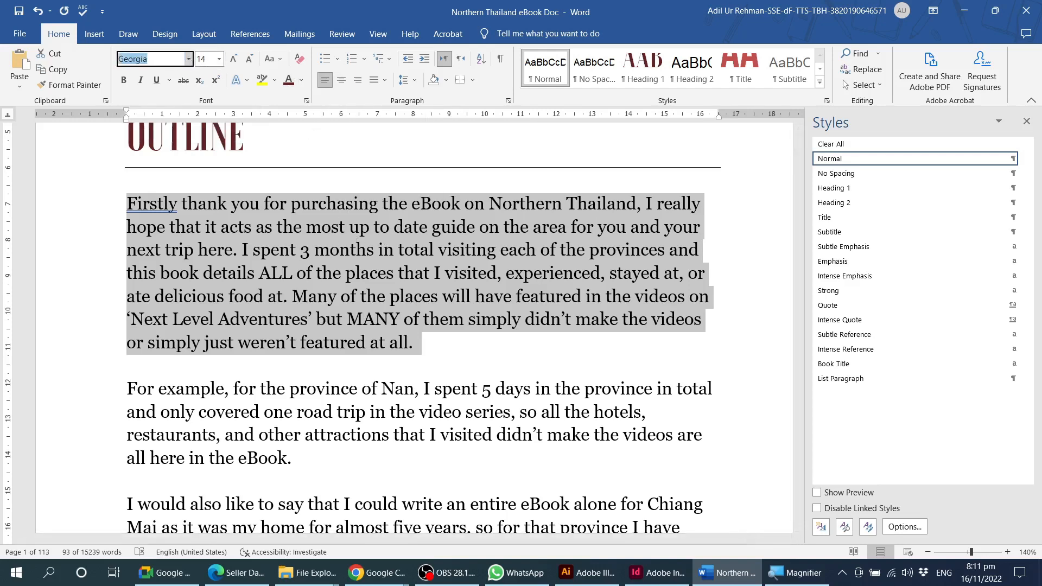
pyautogui.write('Montserrat')
pyautogui.press('Return')
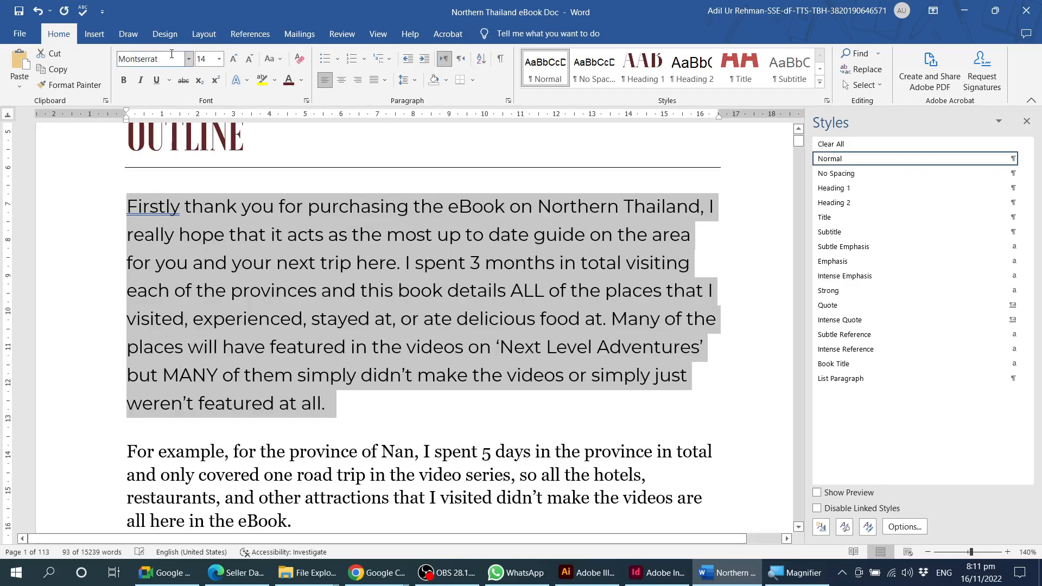
pyautogui.click(250, 60)
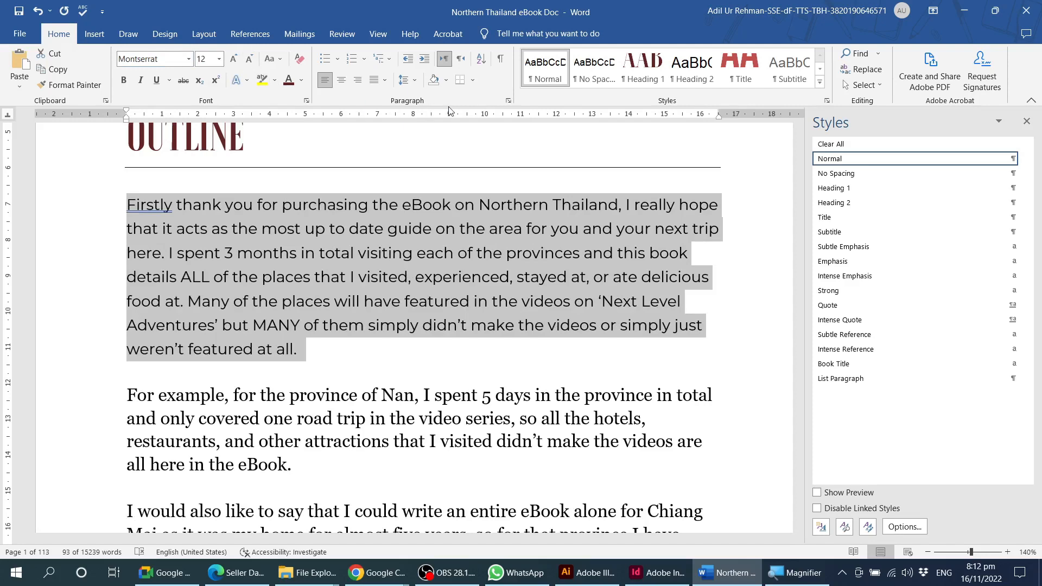
# Step: Set the first Outline paragraph's line spacing to Multiple at 1.25
pyautogui.click(413, 81)
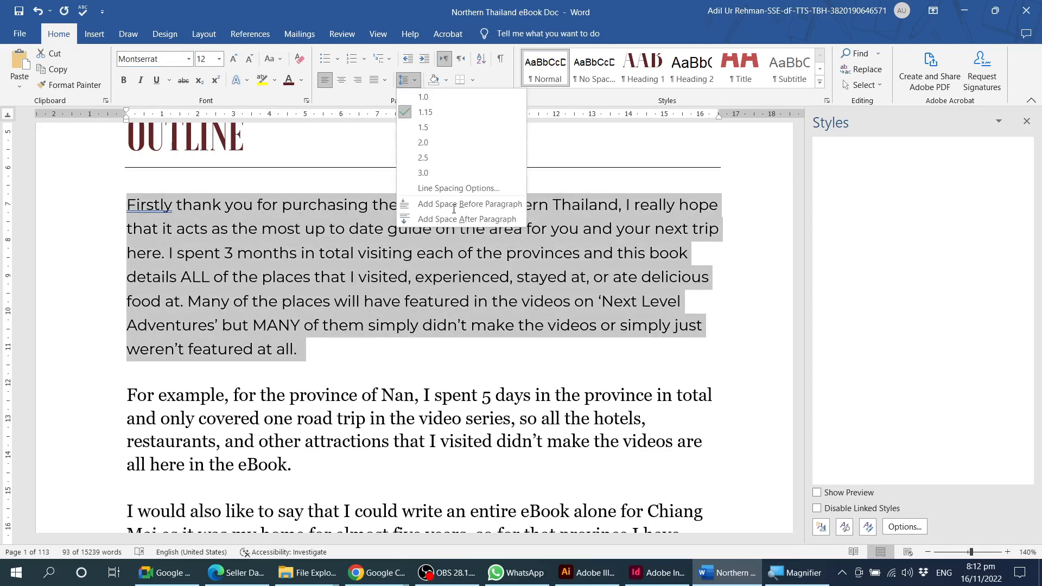
pyautogui.click(458, 188)
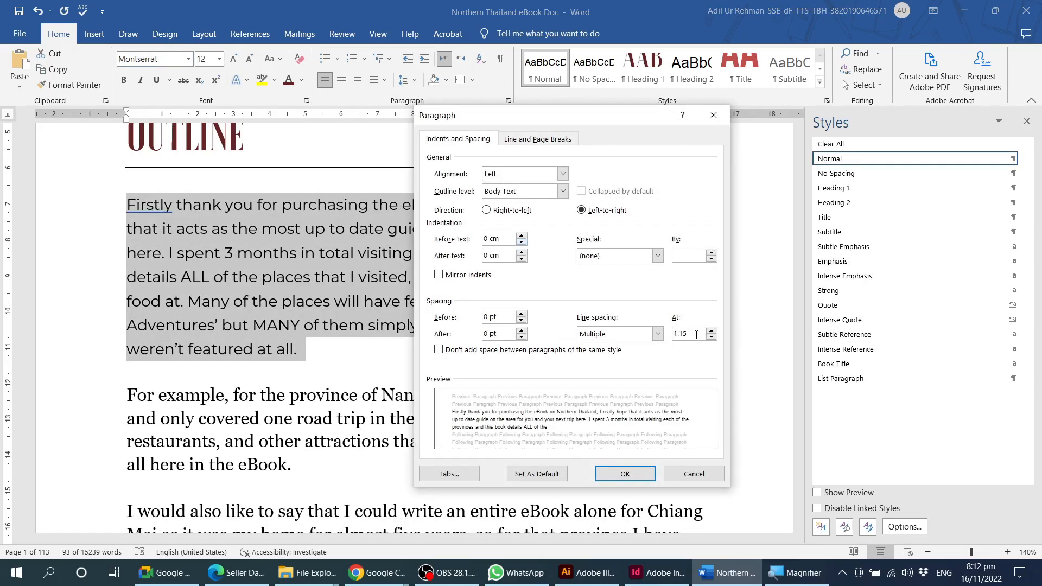
pyautogui.moveTo(694, 336); pyautogui.dragTo(683, 336)
pyautogui.write('2')
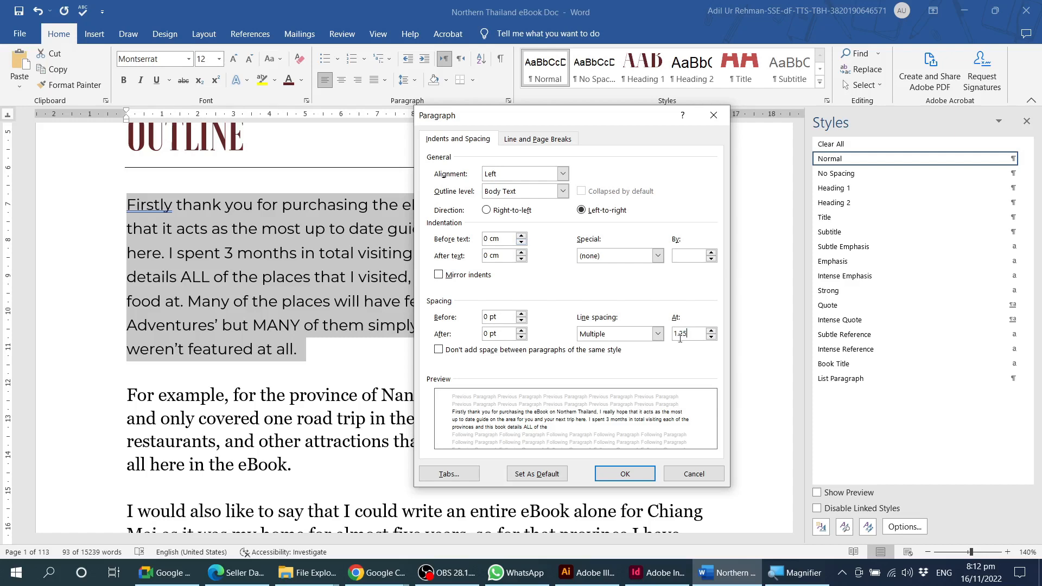
pyautogui.click(630, 475)
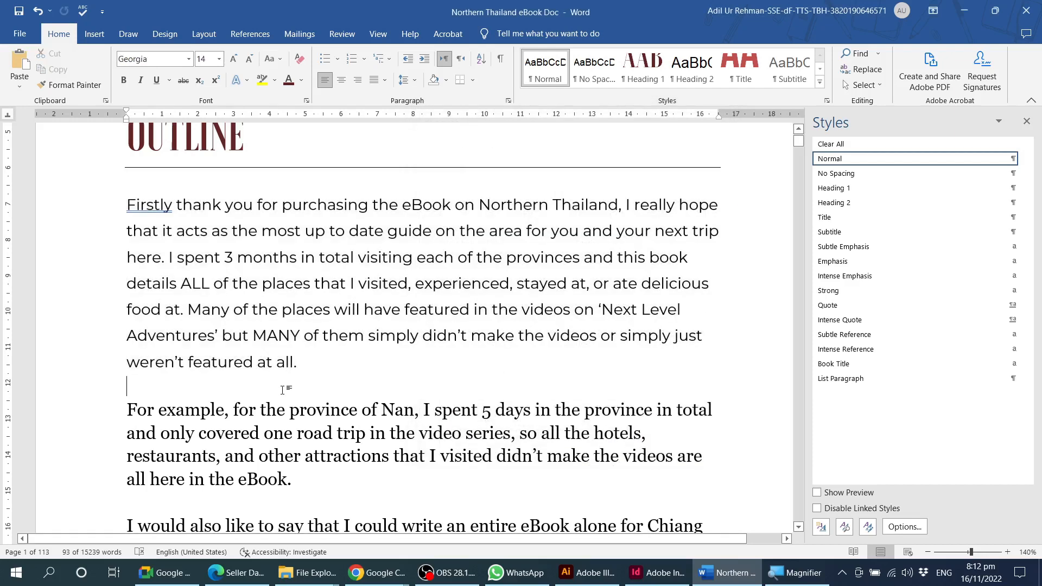
# Step: Show the formatting marks and place the cursor at the end of the first Outline paragraph, before the blank line
pyautogui.click(253, 257)
pyautogui.moveTo(215, 257); pyautogui.dragTo(253, 435)
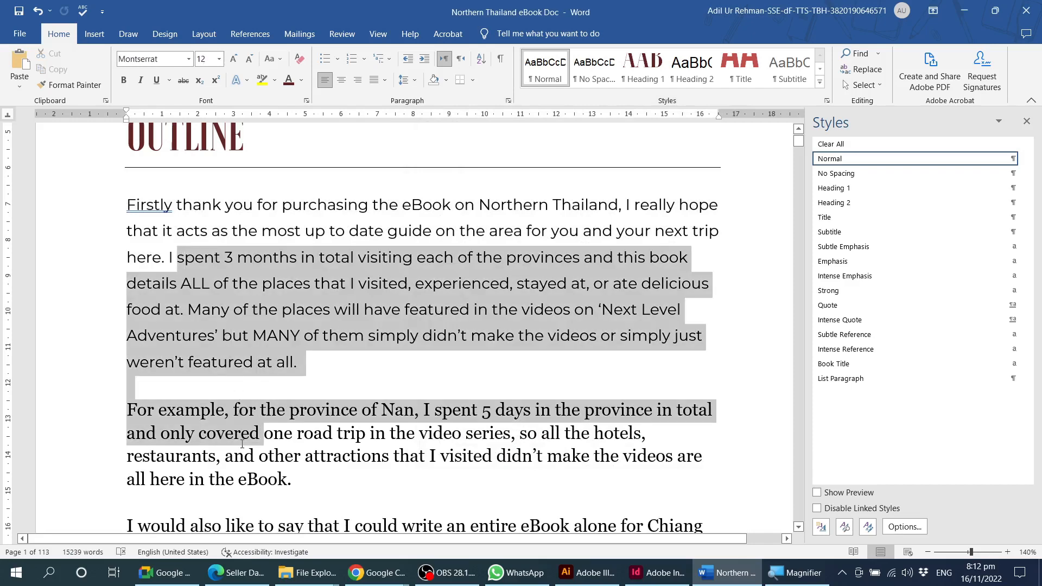
pyautogui.click(143, 390)
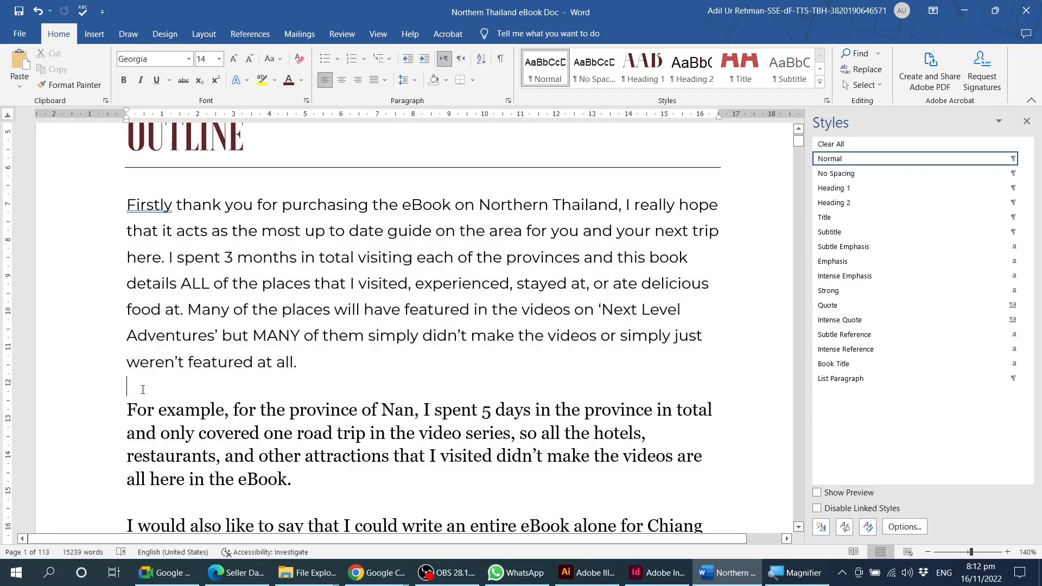
pyautogui.moveTo(134, 387); pyautogui.dragTo(207, 387)
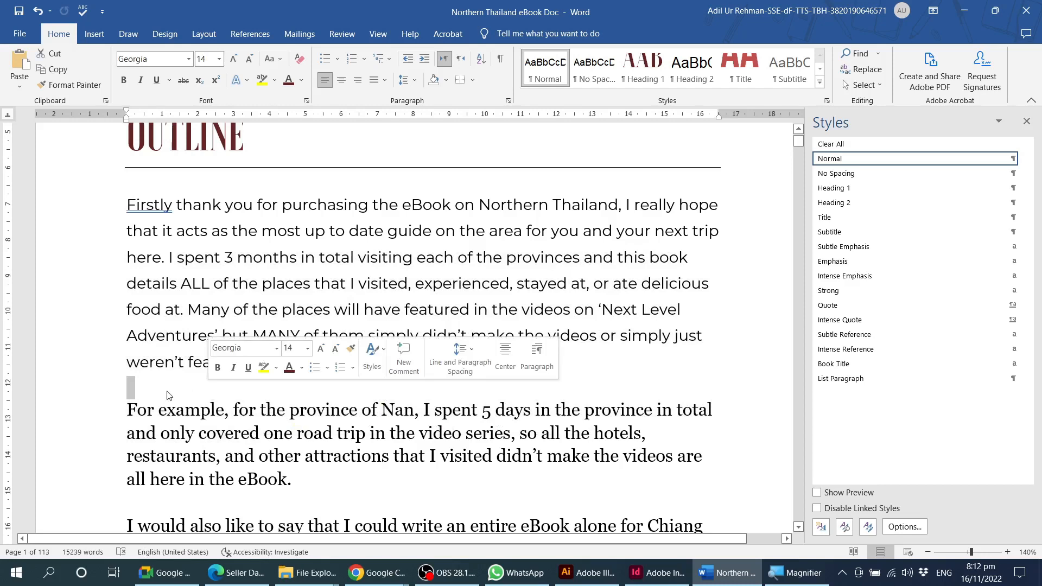
pyautogui.click(203, 390)
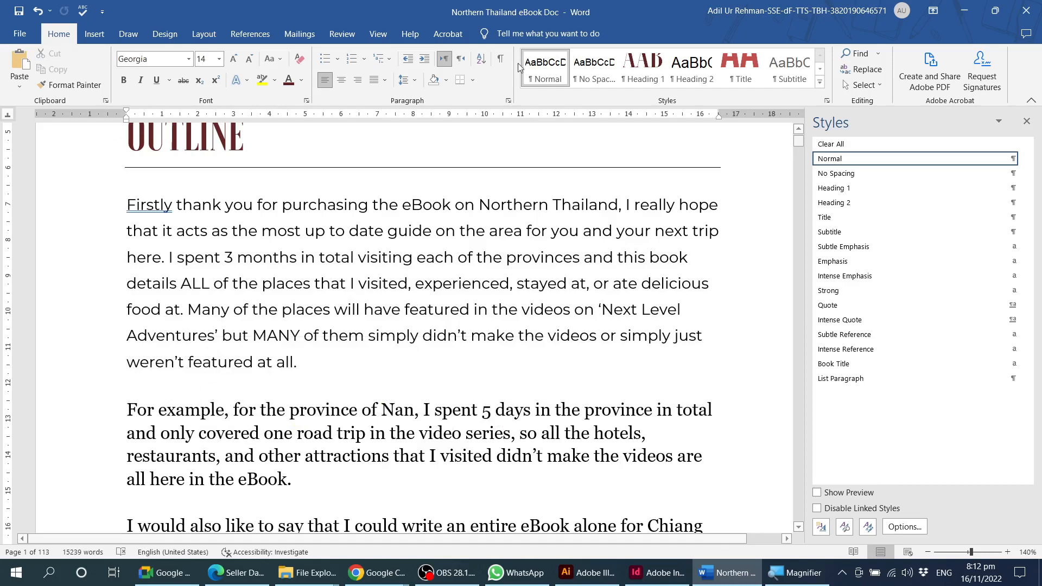
pyautogui.click(502, 63)
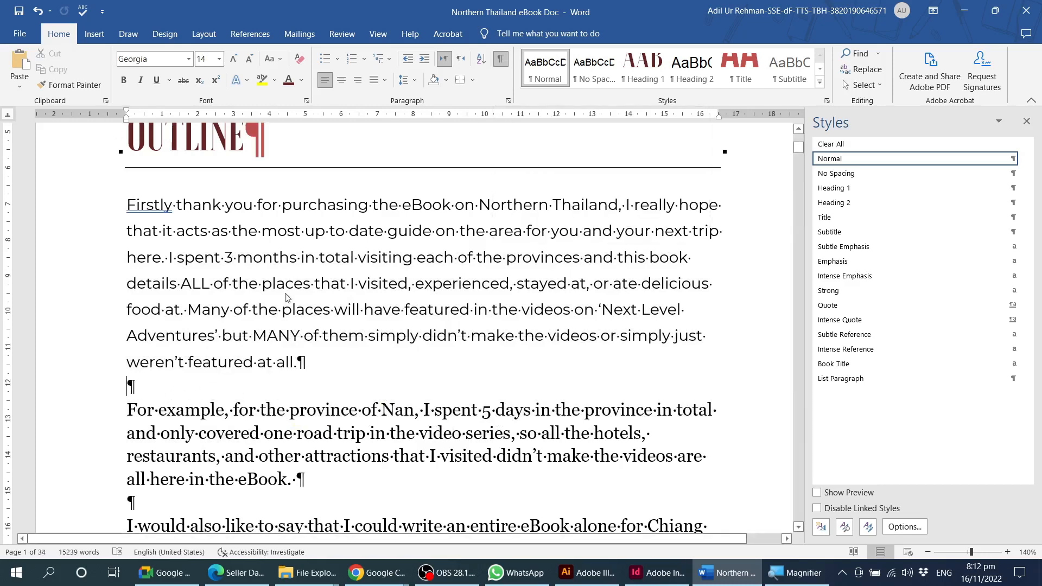
pyautogui.click(328, 363)
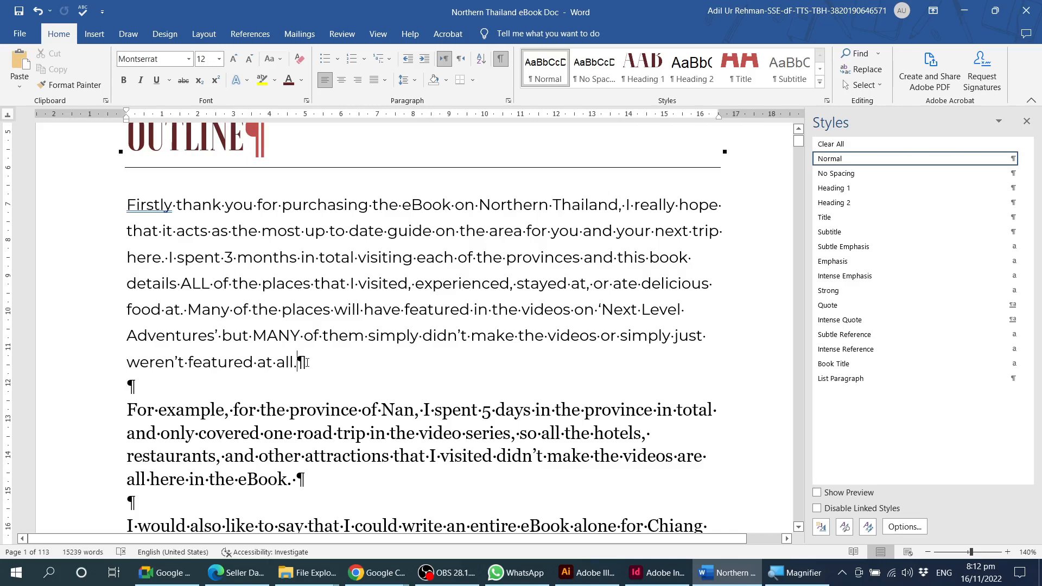
# Step: Delete the blank line between the first and second paragraphs under "Outline"
pyautogui.moveTo(306, 363); pyautogui.dragTo(302, 380)
pyautogui.click(149, 392)
pyautogui.press('Delete')
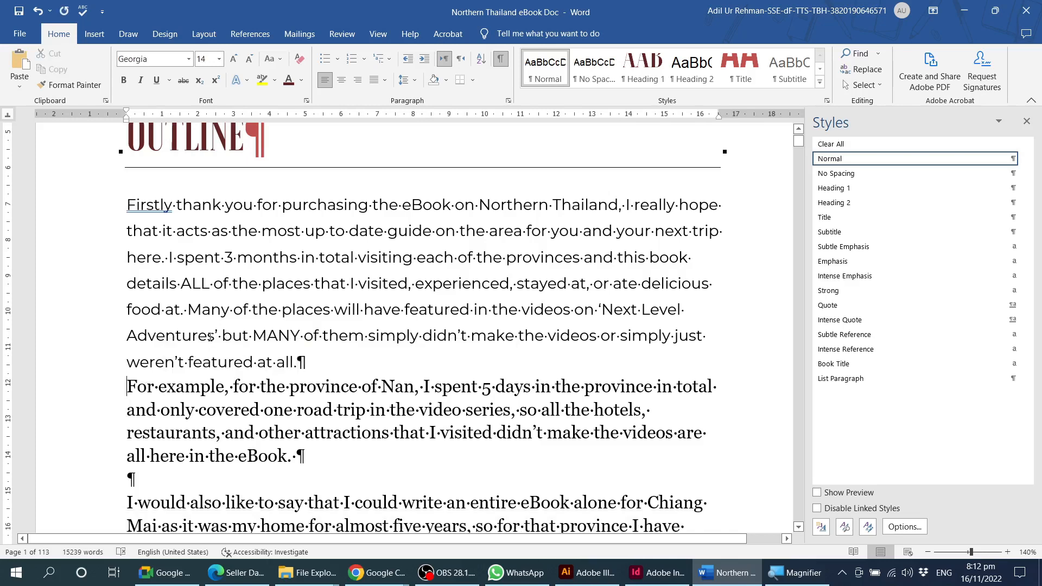
# Step: Set the spacing after the first Outline paragraph to 8 pt
pyautogui.moveTo(188, 311); pyautogui.dragTo(244, 432)
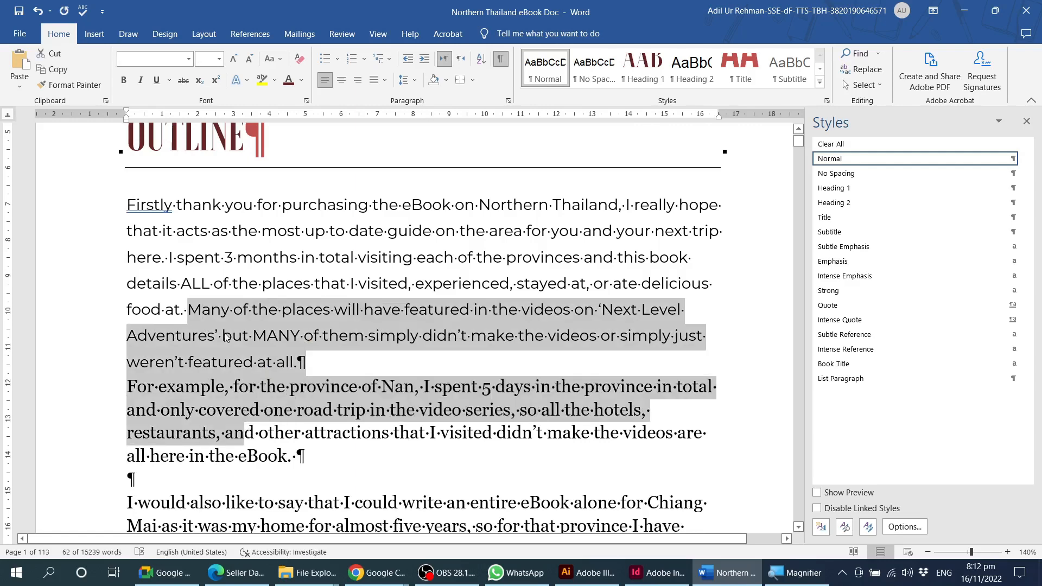
pyautogui.tripleClick(267, 313)
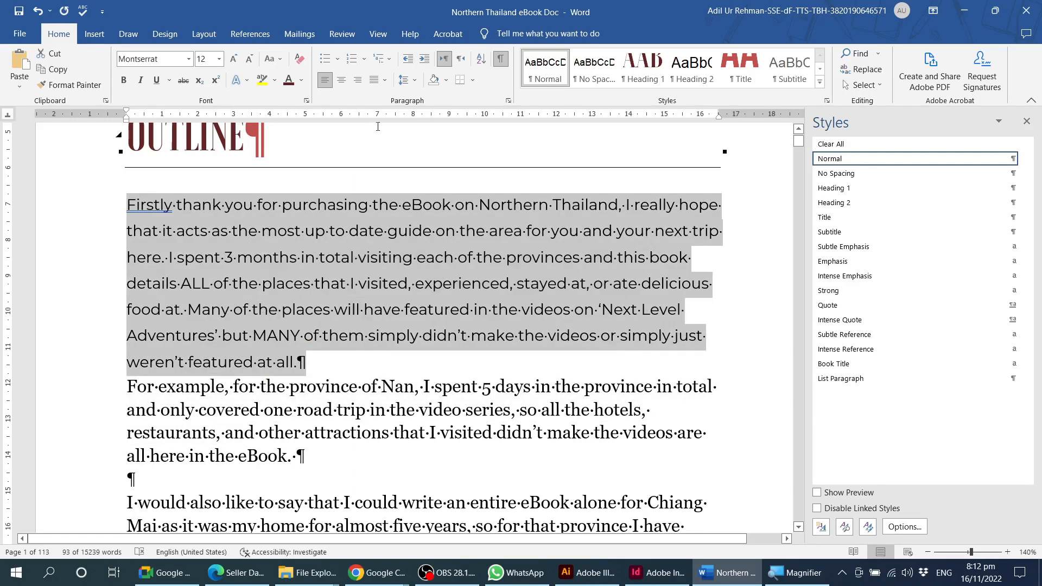
pyautogui.click(415, 89)
pyautogui.click(505, 99)
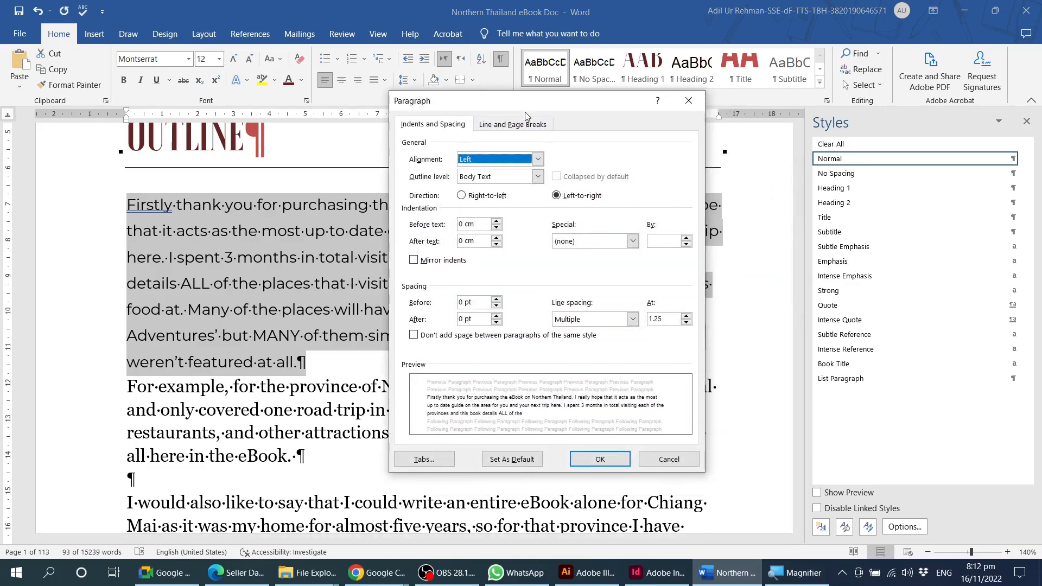
pyautogui.click(480, 318)
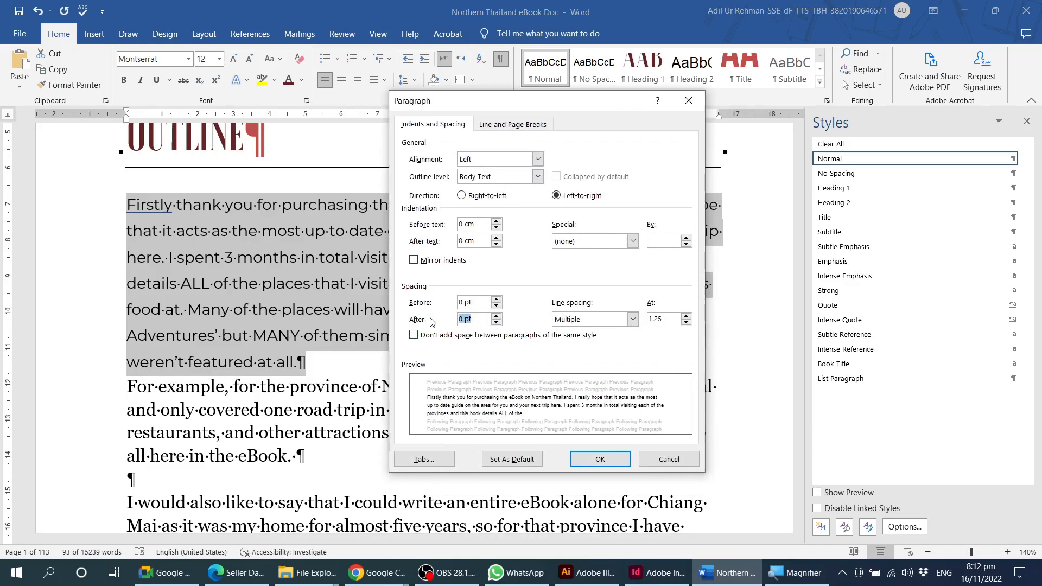
pyautogui.write('8')
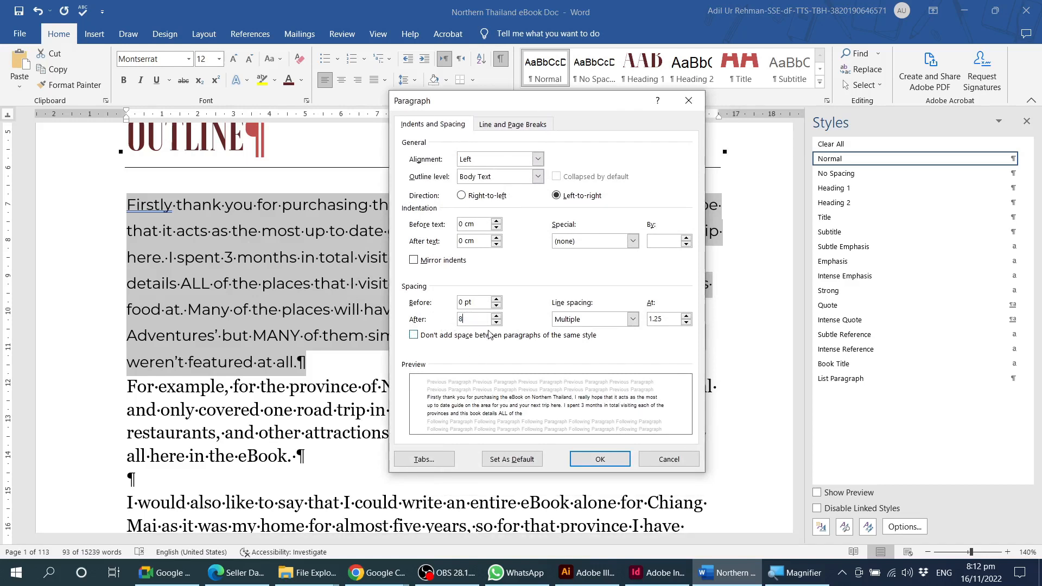
pyautogui.click(600, 460)
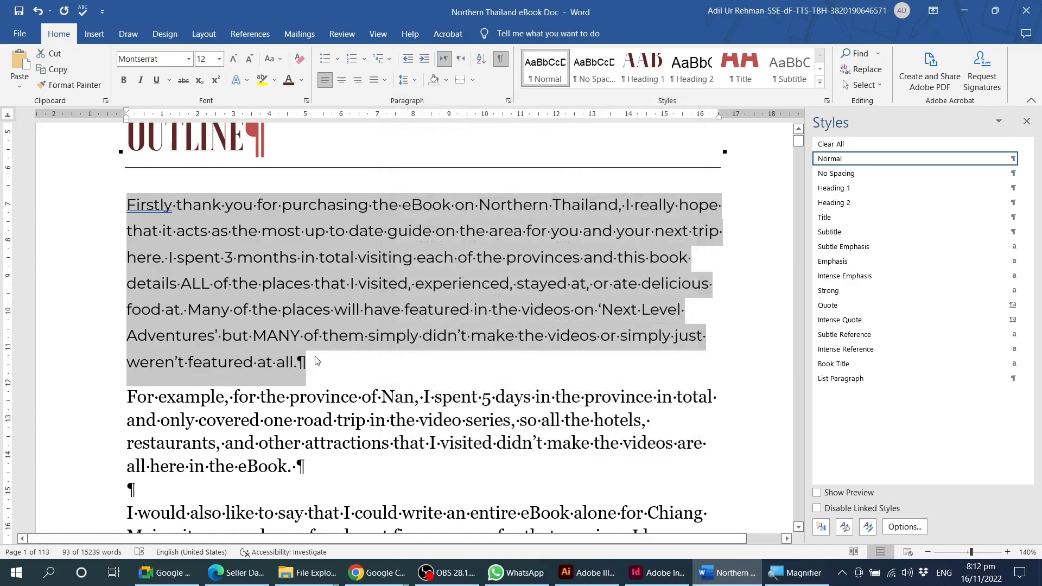
# Step: Update the Normal style to match the formatting of the first Outline paragraph
pyautogui.click(329, 282)
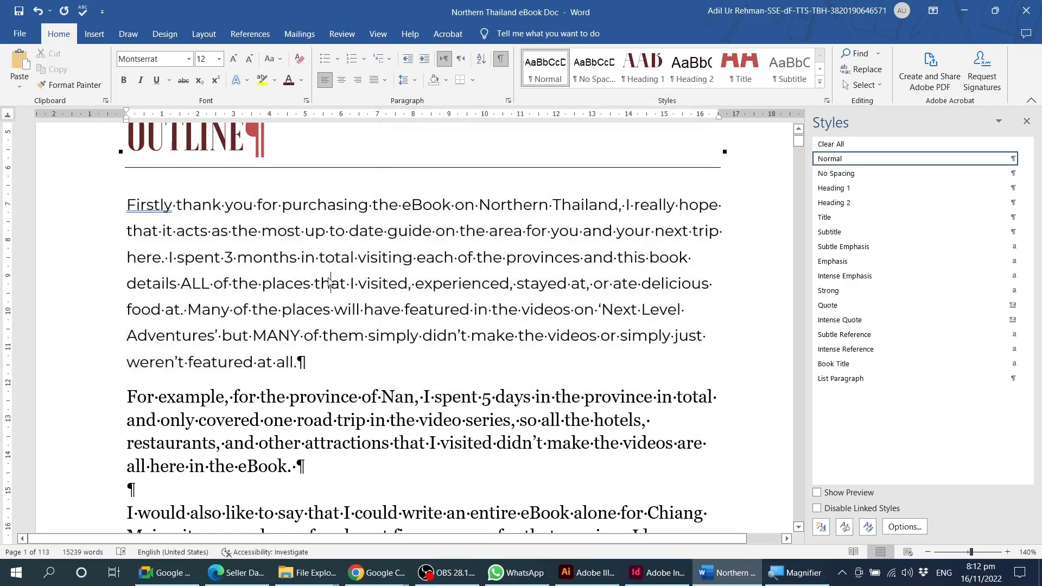
pyautogui.tripleClick(366, 282)
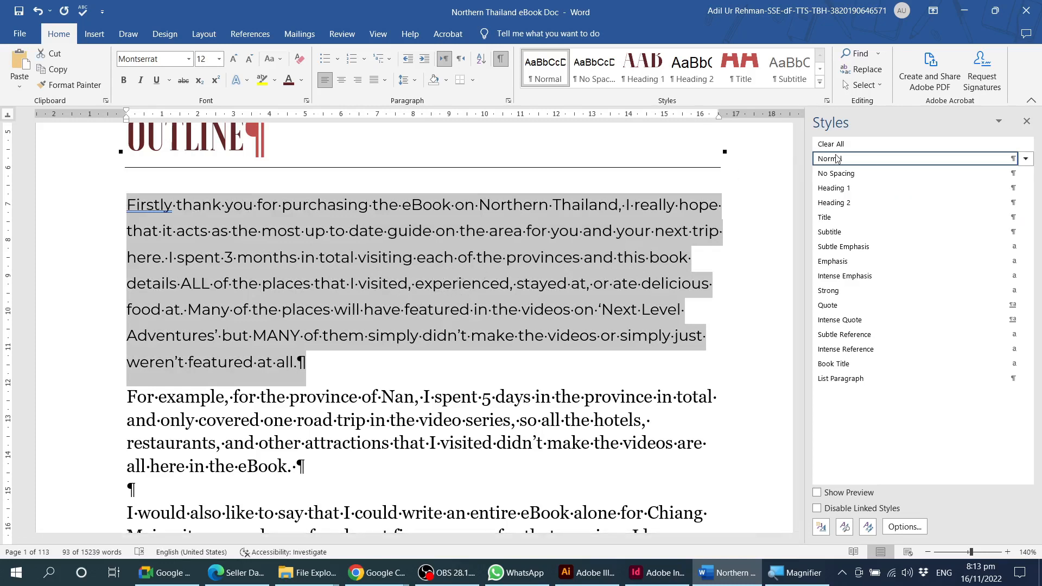
pyautogui.moveTo(835, 158)
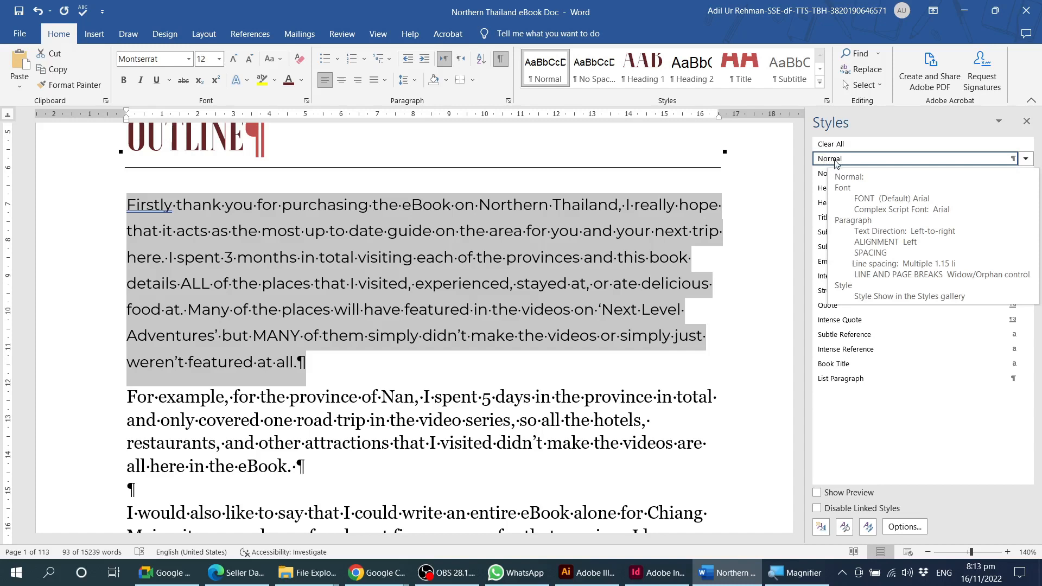
pyautogui.click(1026, 161)
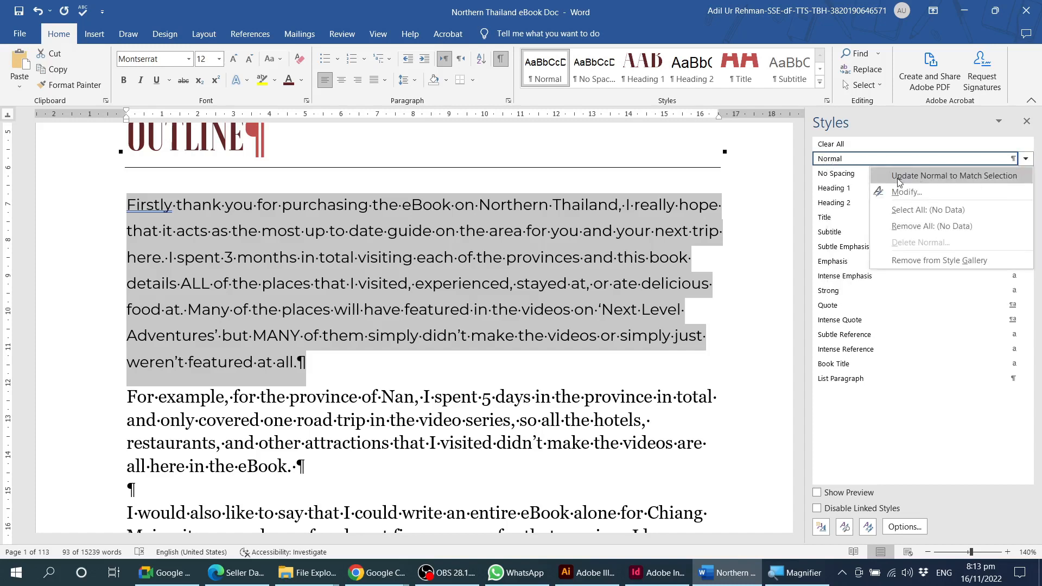
pyautogui.click(938, 176)
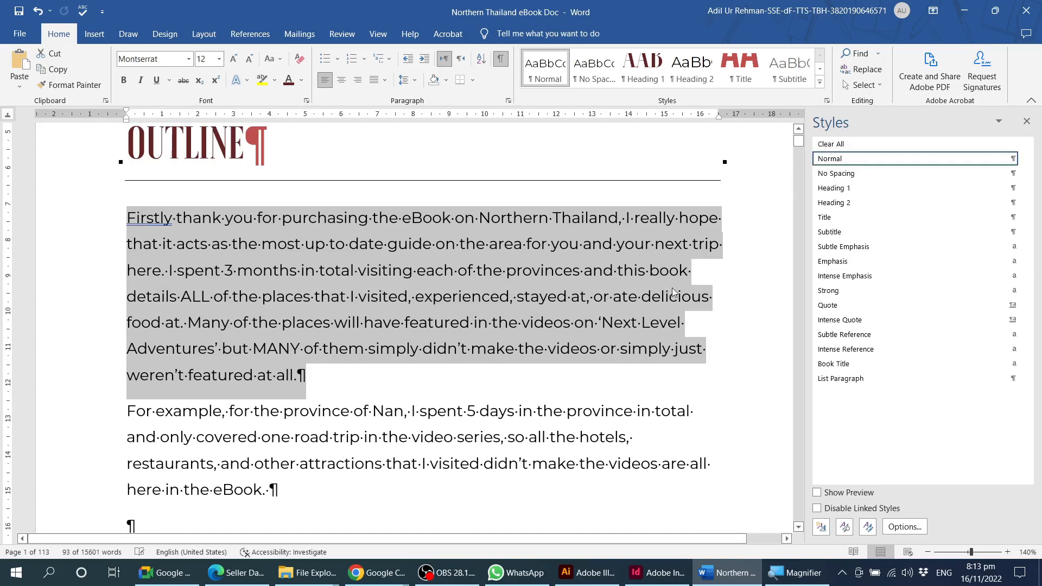
# Step: Start a new style from the first Outline paragraph's formatting and name it "Body copy"
pyautogui.click(507, 271)
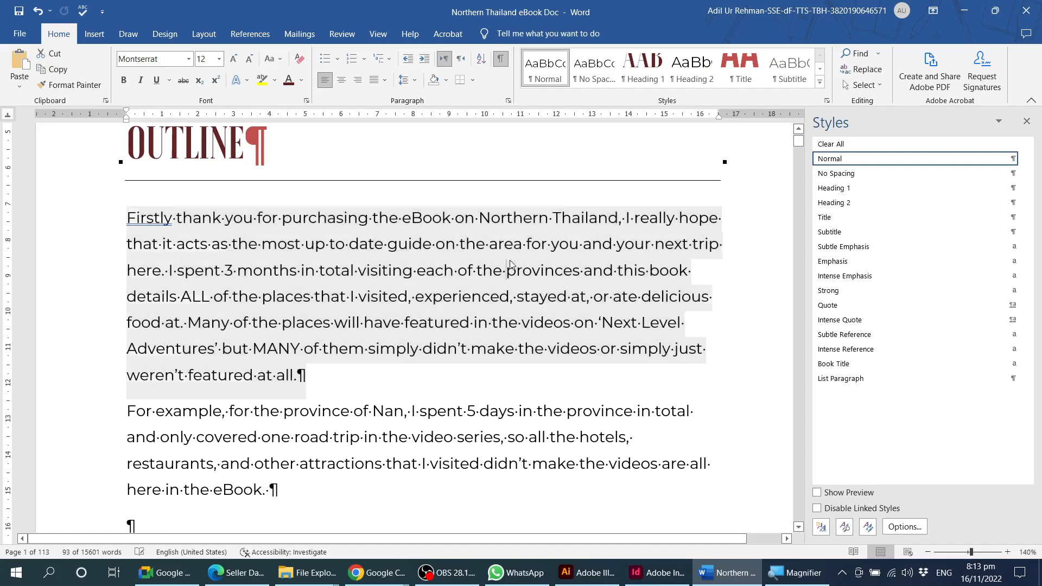
pyautogui.tripleClick(400, 266)
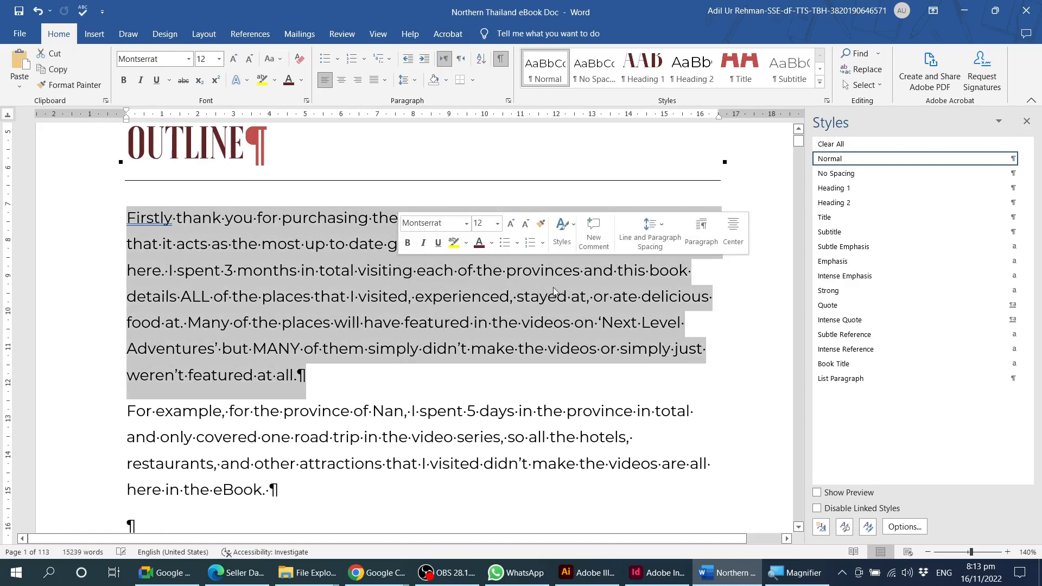
pyautogui.doubleClick(450, 296)
pyautogui.click(450, 295)
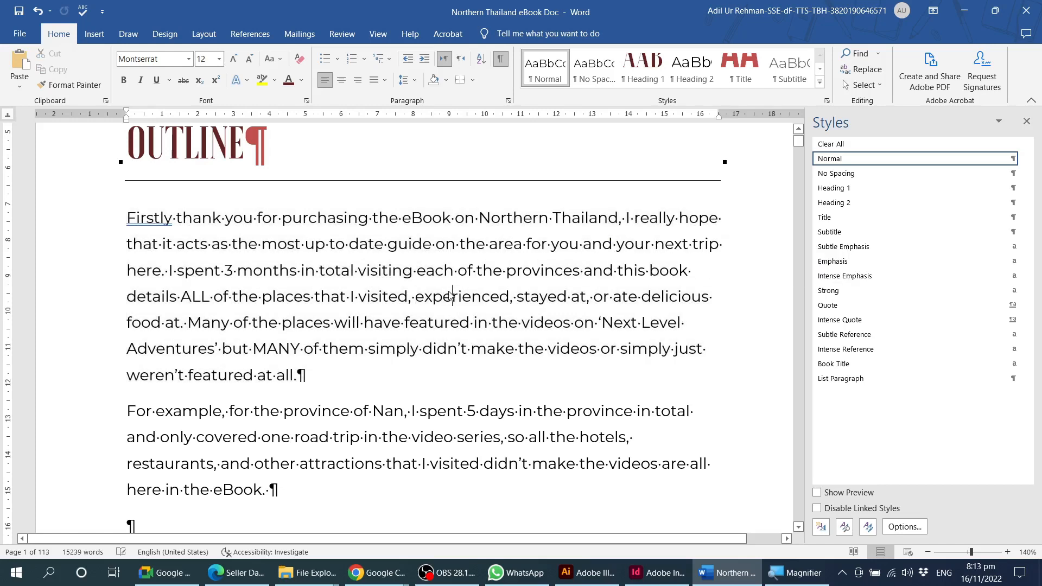
pyautogui.tripleClick(449, 293)
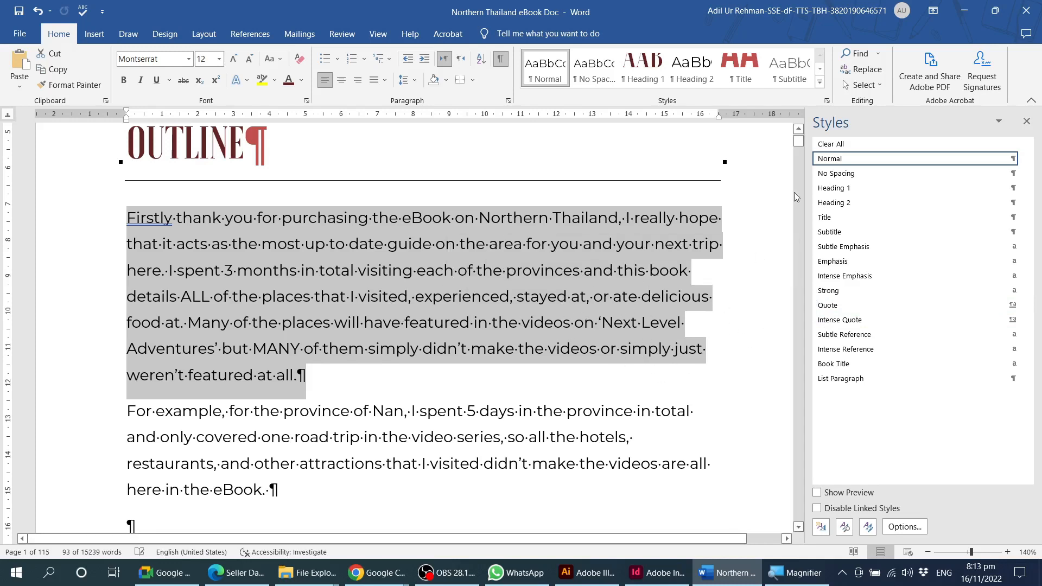
pyautogui.click(819, 82)
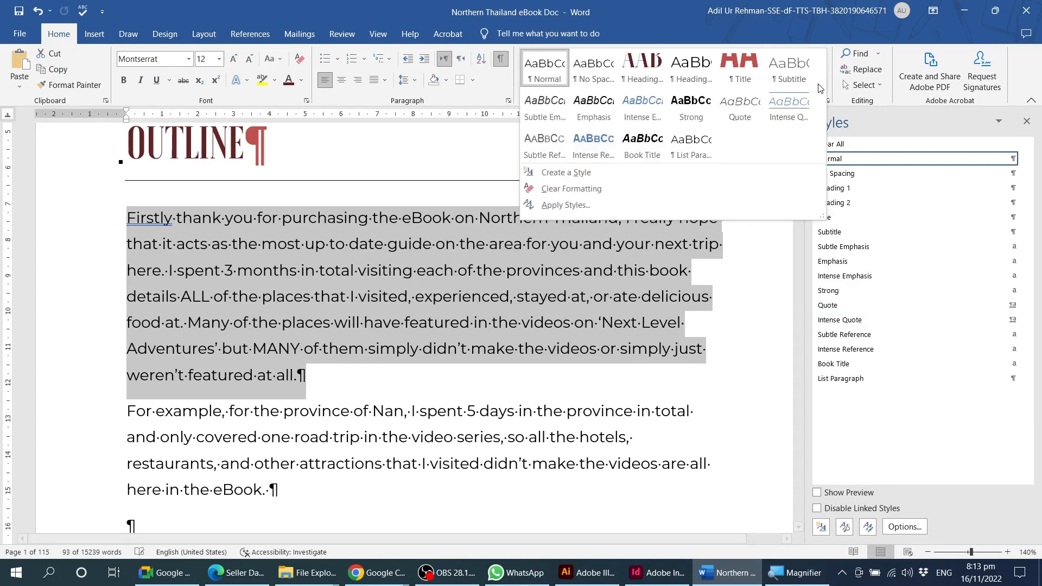
pyautogui.click(572, 174)
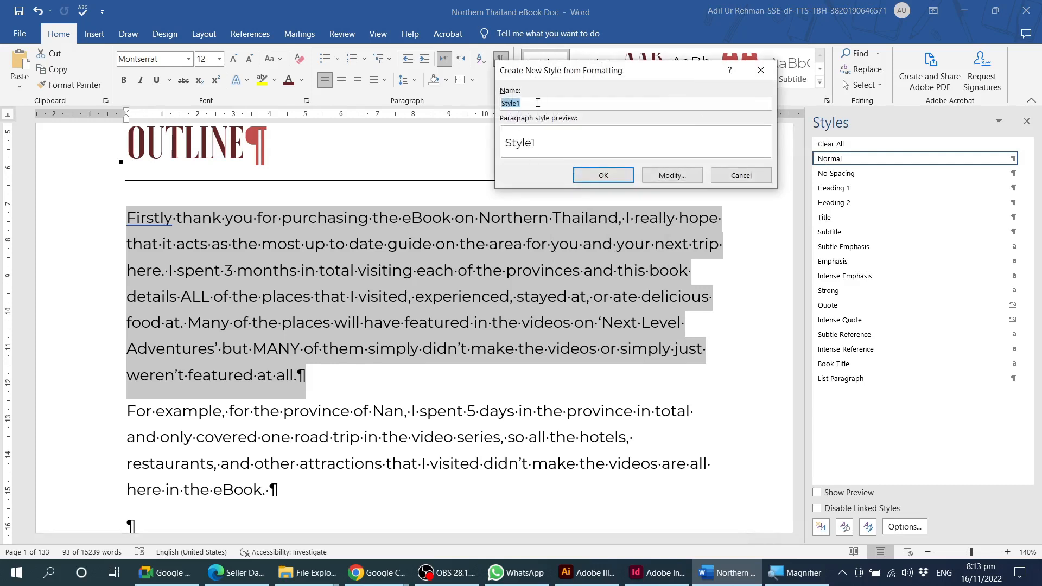
pyautogui.click(675, 177)
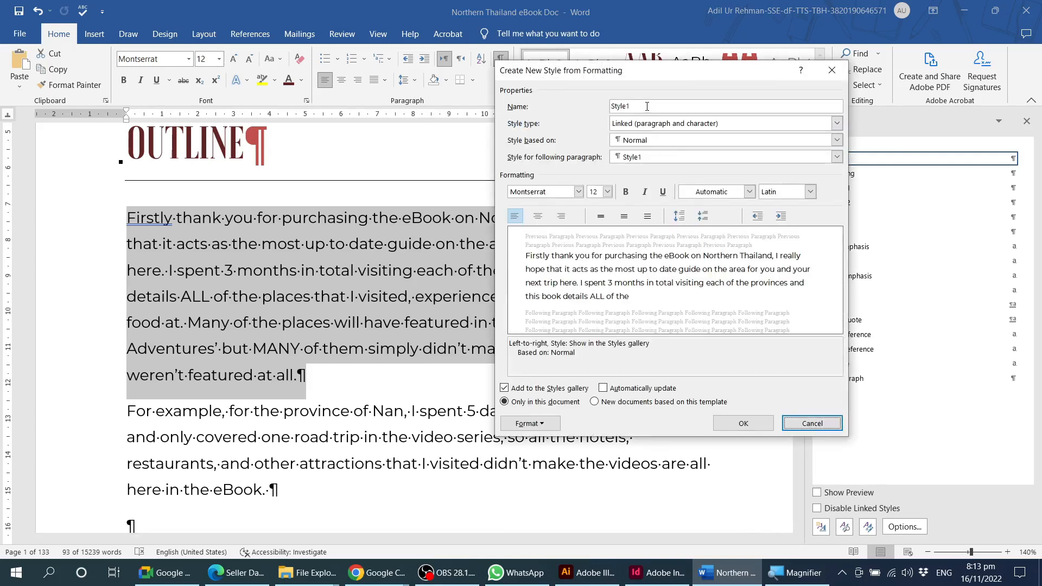
pyautogui.press('Tab')
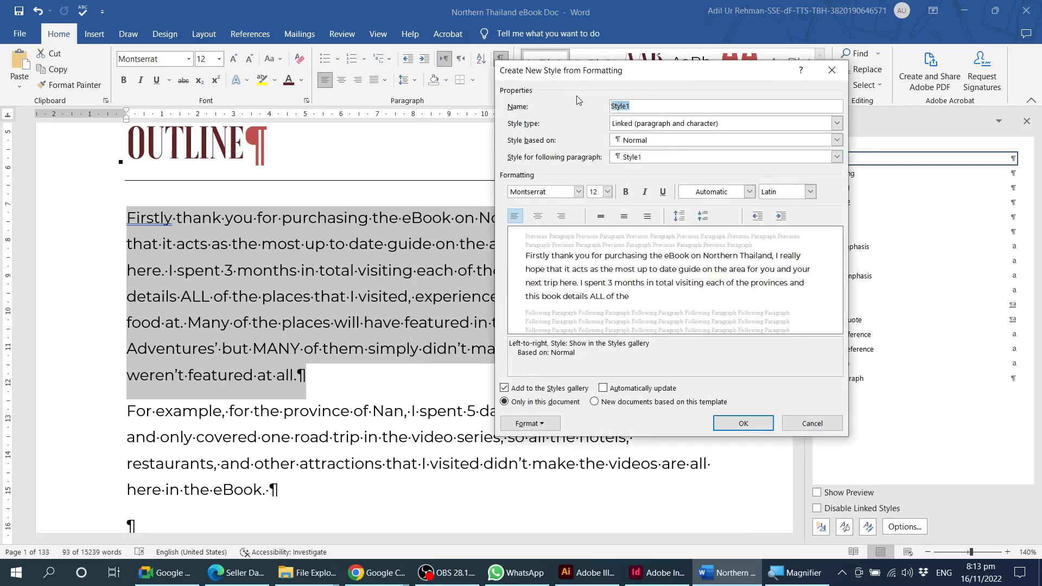
pyautogui.write('Body T')
pyautogui.press('BackSpace')
pyautogui.write('copy')
pyautogui.doubleClick(638, 104)
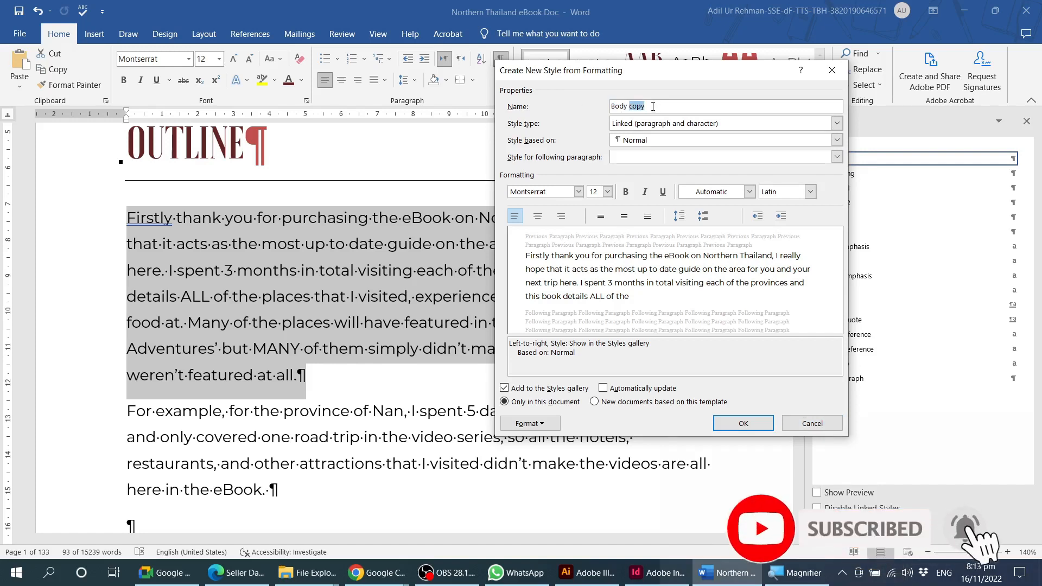
# Step: Create Body copy as a Paragraph style based on no style, automatically updated and available only in this document
pyautogui.click(651, 124)
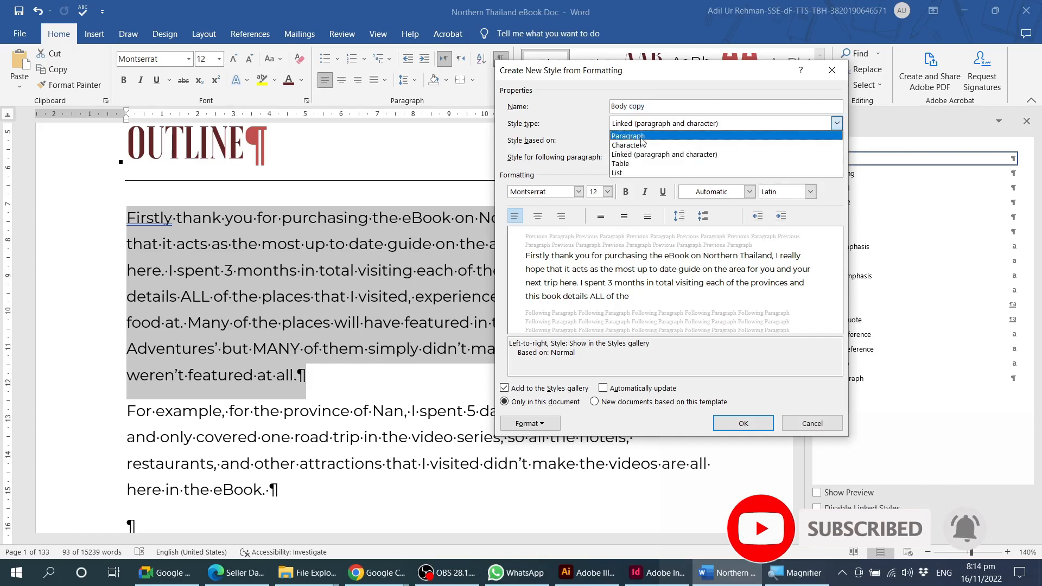
pyautogui.click(632, 138)
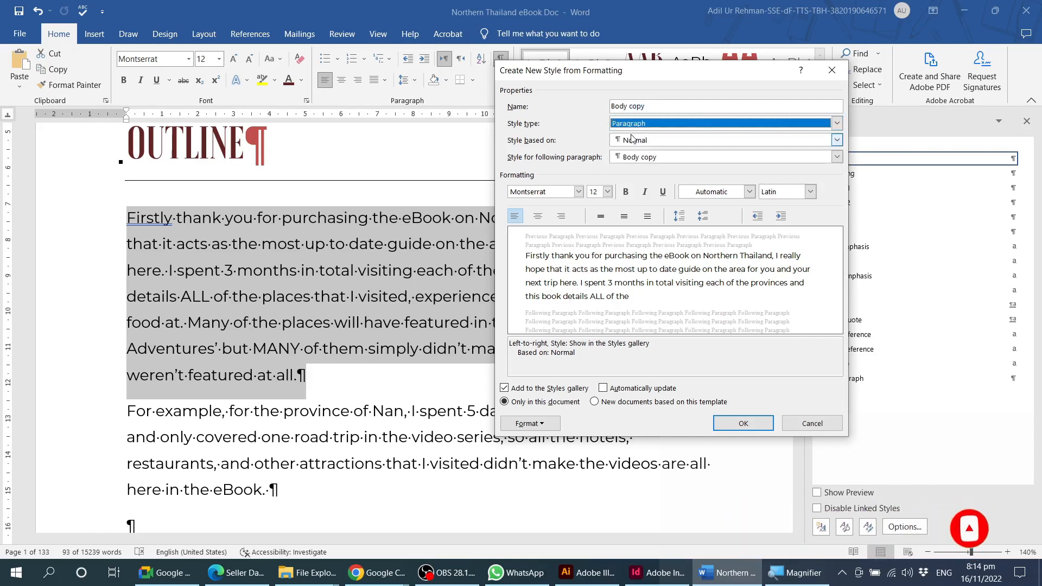
pyautogui.click(635, 140)
pyautogui.click(639, 153)
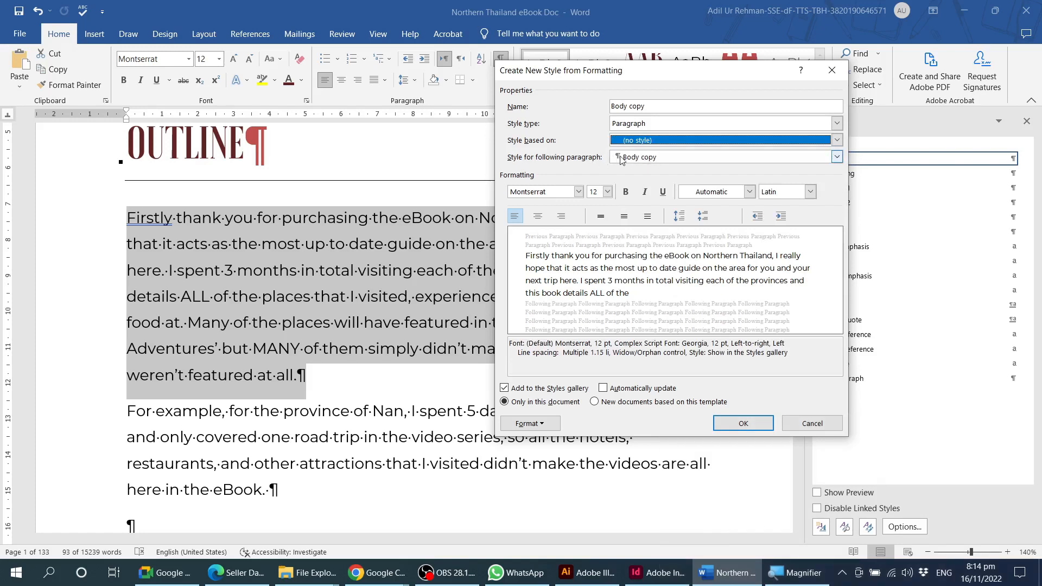
pyautogui.click(607, 399)
pyautogui.click(604, 388)
pyautogui.click(530, 402)
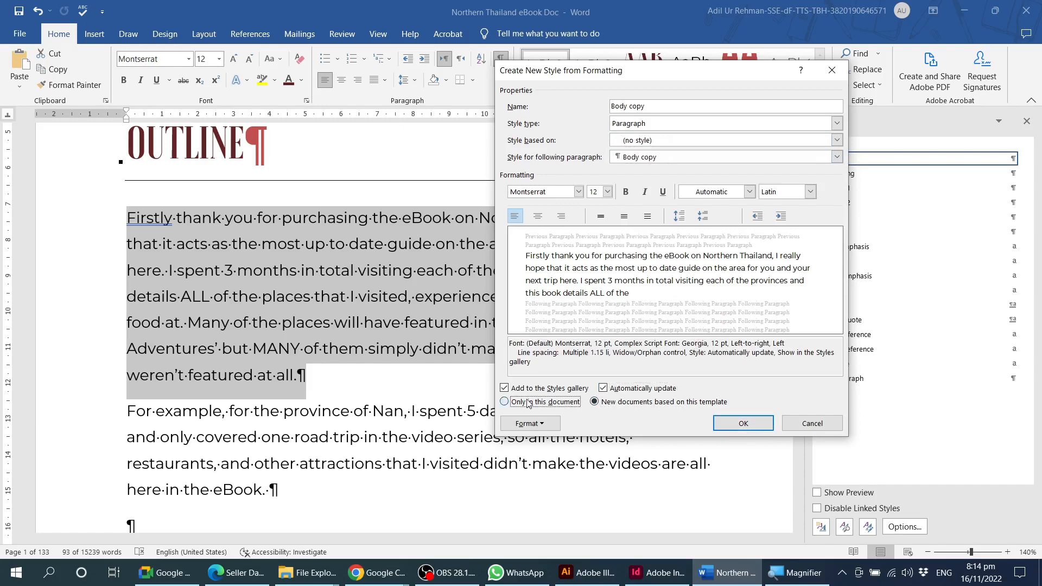
pyautogui.click(742, 423)
# Step: Set the spacing after the first Outline paragraph, styled as Body copy, to 8 pt
pyautogui.click(412, 286)
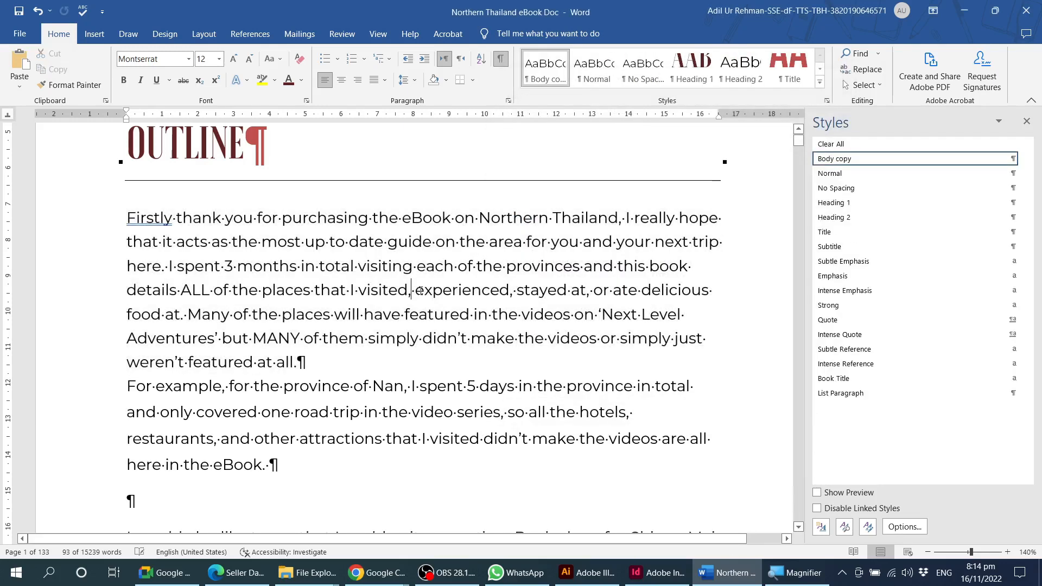
pyautogui.click(342, 391)
pyautogui.click(292, 315)
pyautogui.click(509, 101)
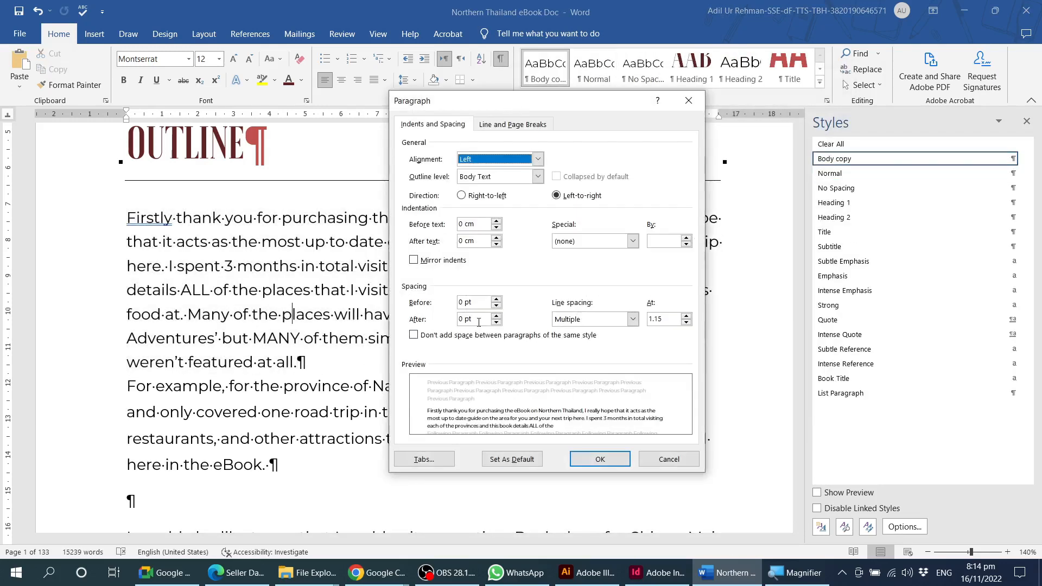
pyautogui.moveTo(475, 319); pyautogui.dragTo(437, 317)
pyautogui.write('8')
pyautogui.click(599, 459)
pyautogui.click(1013, 159)
# Step: Apply the Body copy style to the text from the "For example" paragraph through the Instagram sign-off line above "Format"
pyautogui.tripleClick(291, 425)
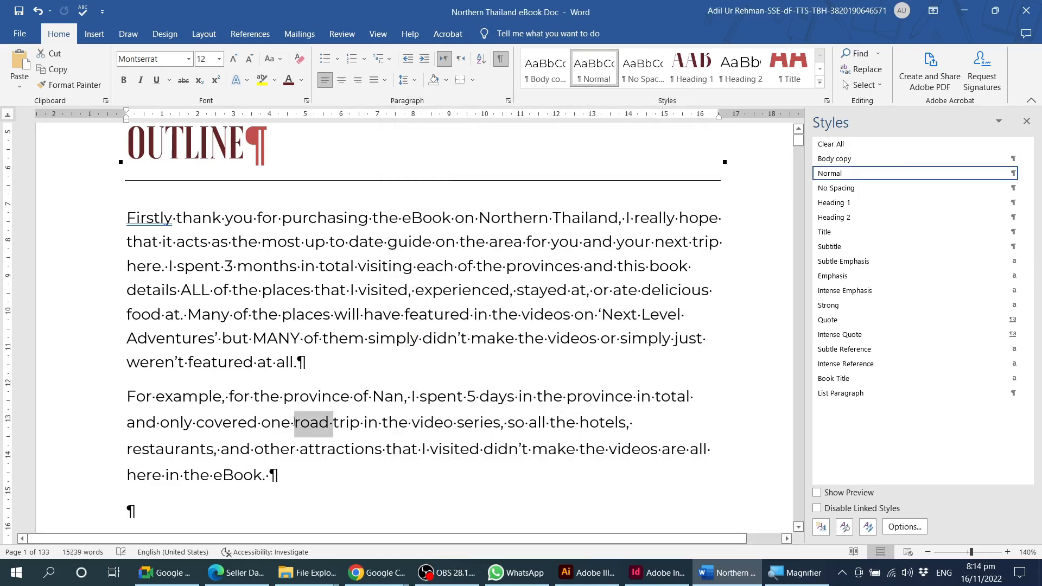
pyautogui.scroll(-5, 316, 340)
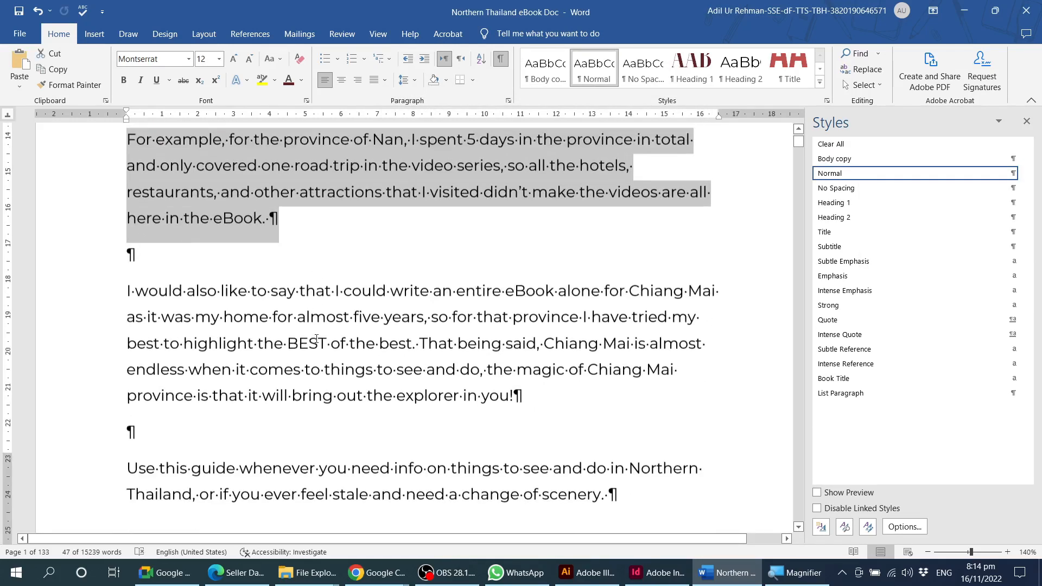
pyautogui.scroll(-10, 316, 340)
pyautogui.scroll(1, 320, 340)
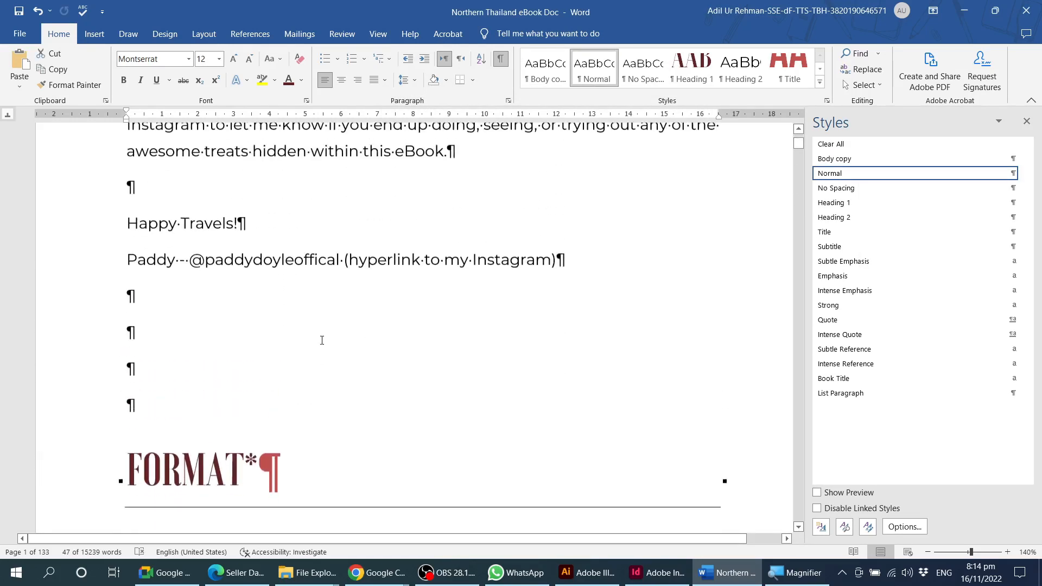
pyautogui.keyDown('shift'); pyautogui.click(566, 280); pyautogui.keyUp('shift')
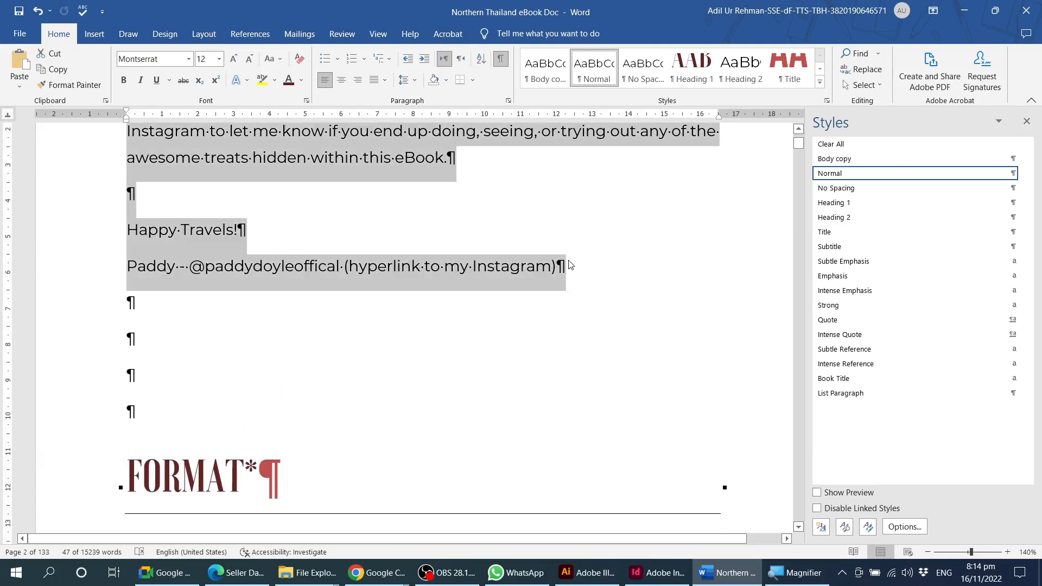
pyautogui.click(845, 159)
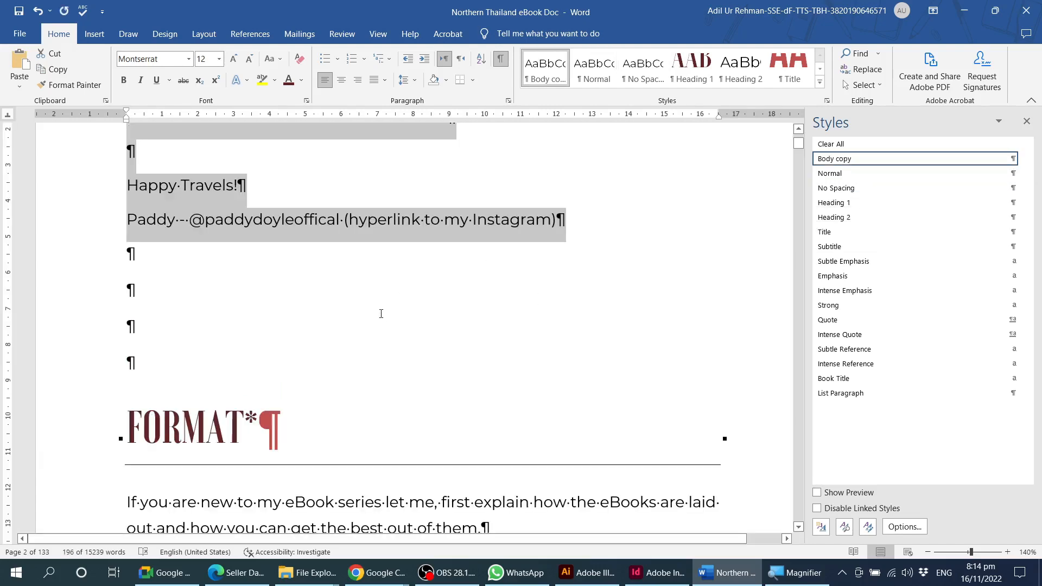
# Step: Delete the blank lines before the "I would also like to say" and "Use this guide" paragraphs
pyautogui.scroll(15, 381, 314)
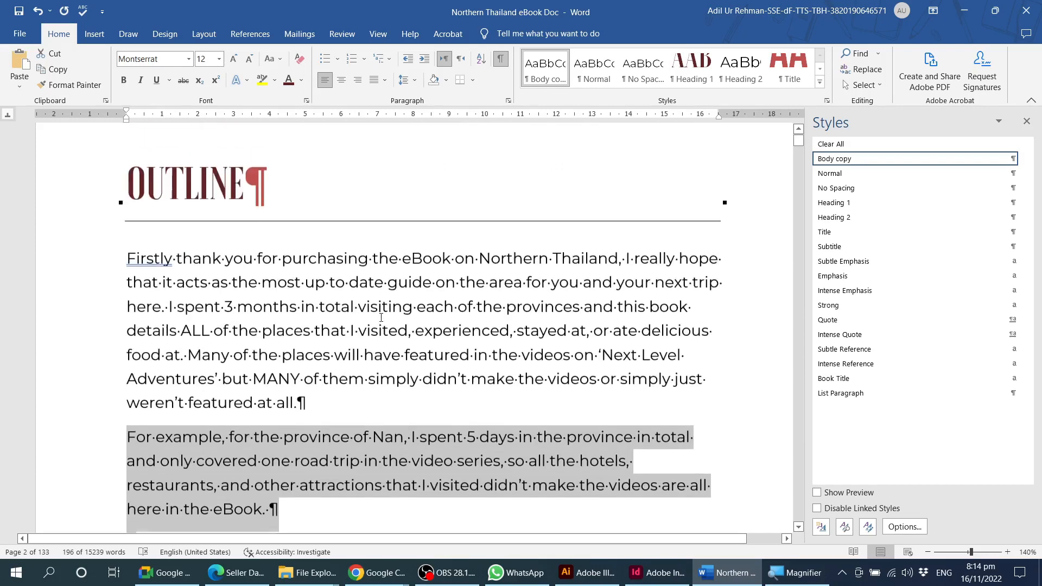
pyautogui.scroll(-2, 381, 318)
pyautogui.click(240, 453)
pyautogui.press('Delete')
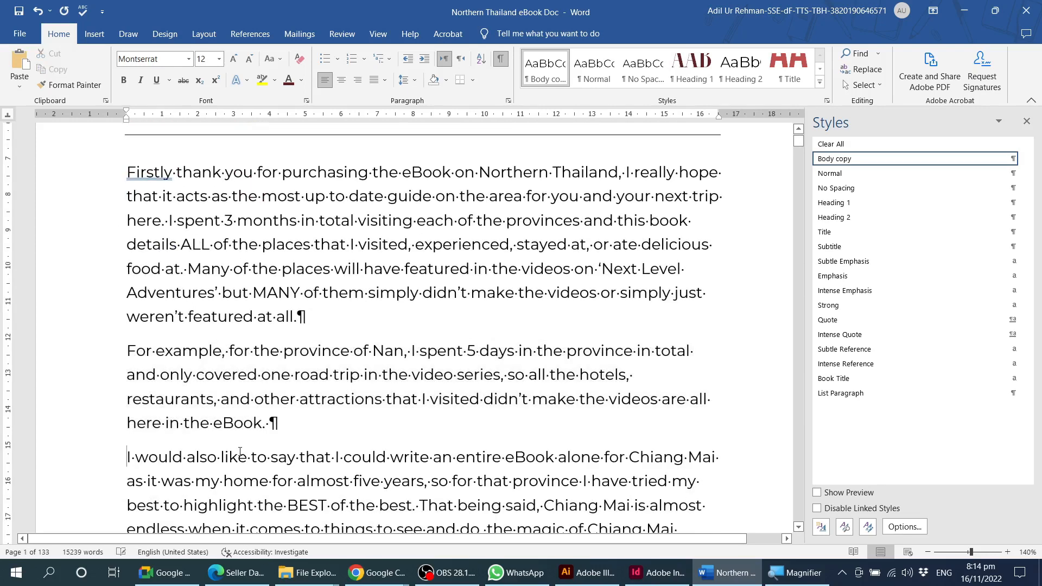
pyautogui.scroll(-5, 250, 445)
pyautogui.click(147, 225)
pyautogui.press('Delete')
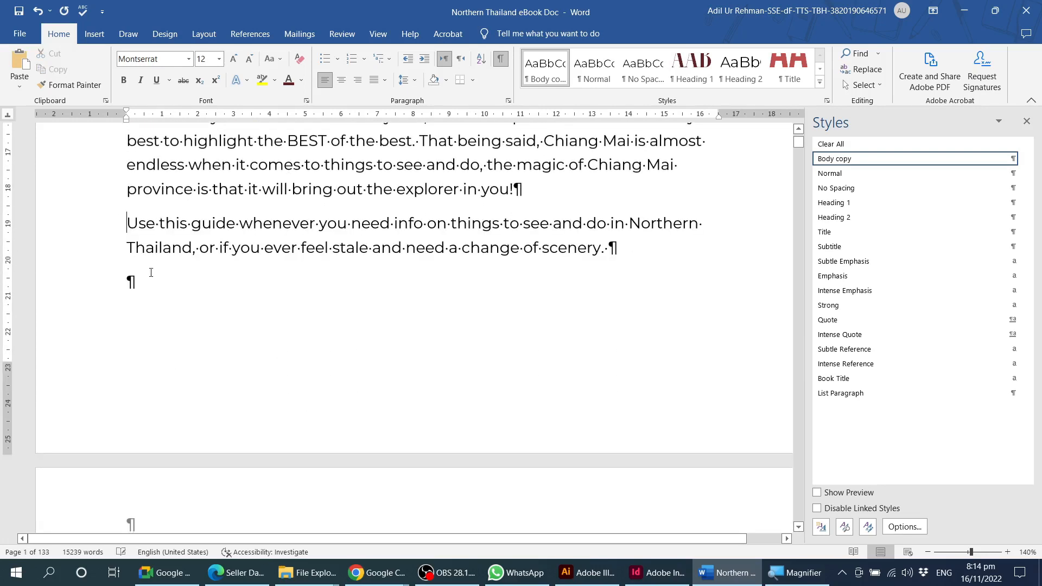
# Step: Delete the blank lines before the "Most importantly" and "Happy Travels!" paragraphs
pyautogui.click(151, 274)
pyautogui.write('Most importantly, have a safe and pleasant trip and give me a DM on Instagram to let me know if you end up doing, seeing, or trying out any of the awesome treats hidden within this eBook.')
pyautogui.scroll(-5, 305, 290)
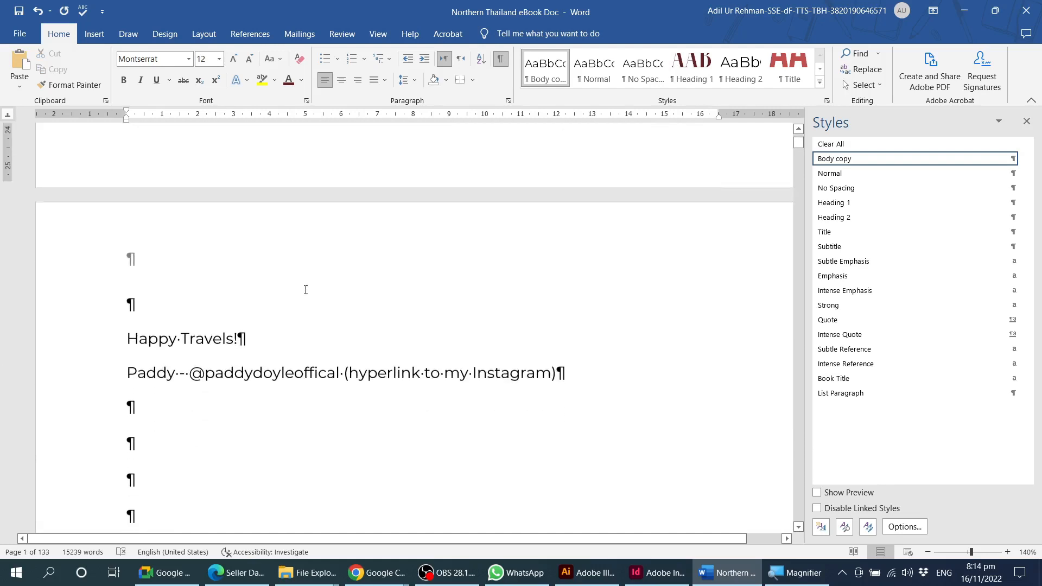
pyautogui.scroll(-3, 305, 290)
pyautogui.click(145, 205)
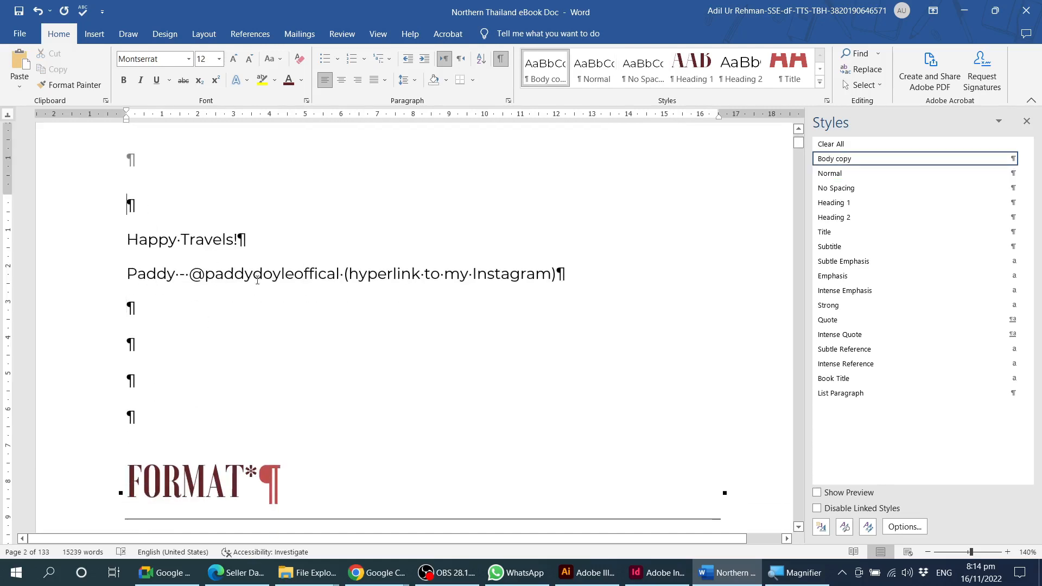
pyautogui.press('Delete')
pyautogui.scroll(6, 347, 321)
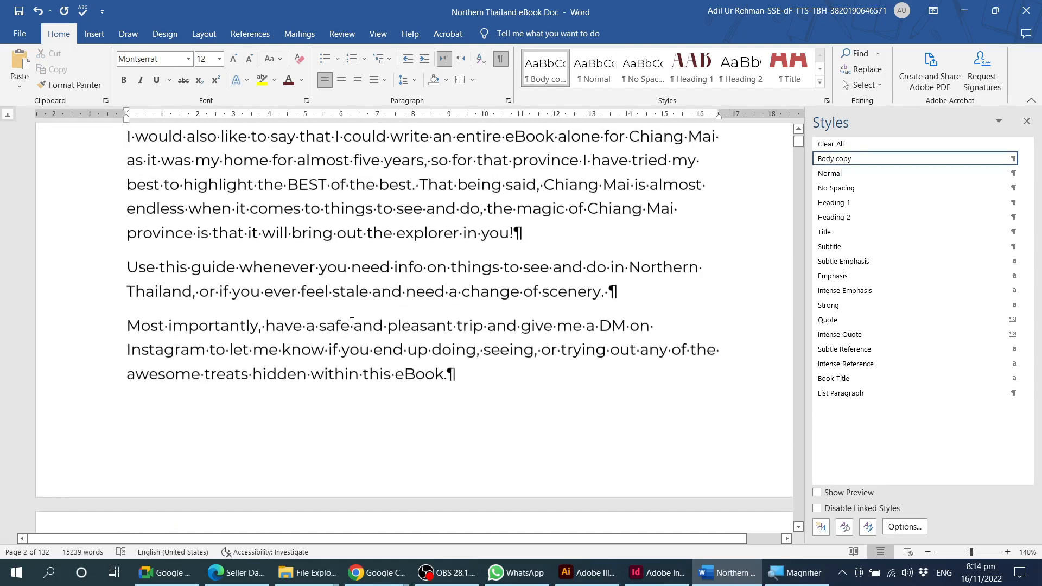
pyautogui.scroll(1, 352, 321)
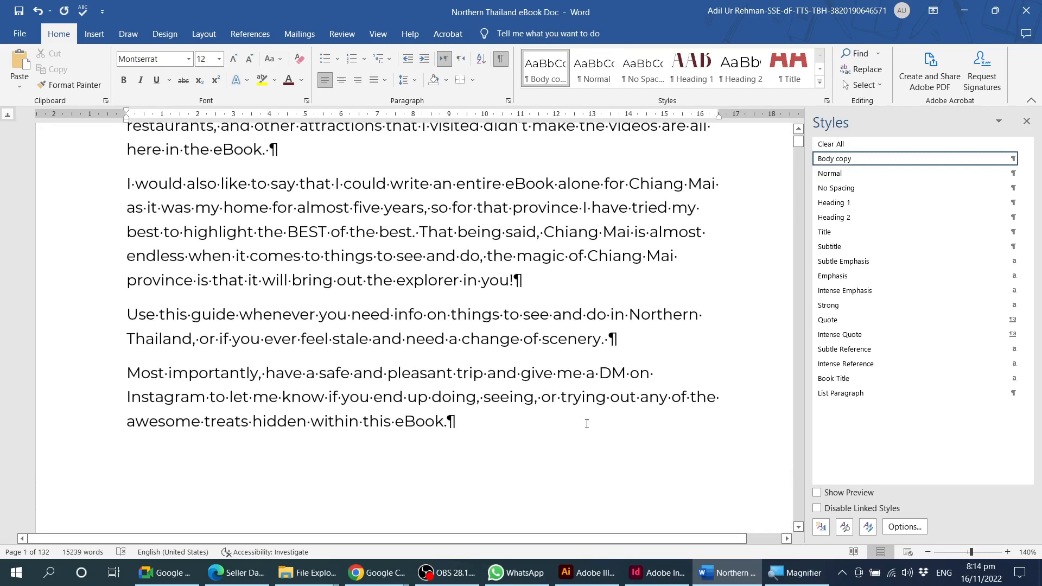
pyautogui.scroll(10, 425, 369)
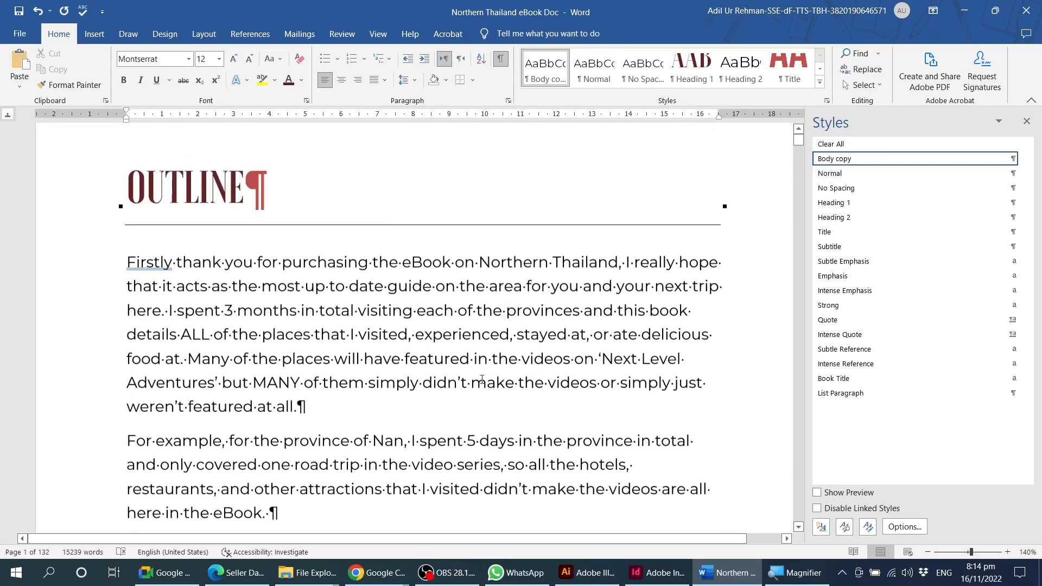
pyautogui.scroll(-1, 467, 384)
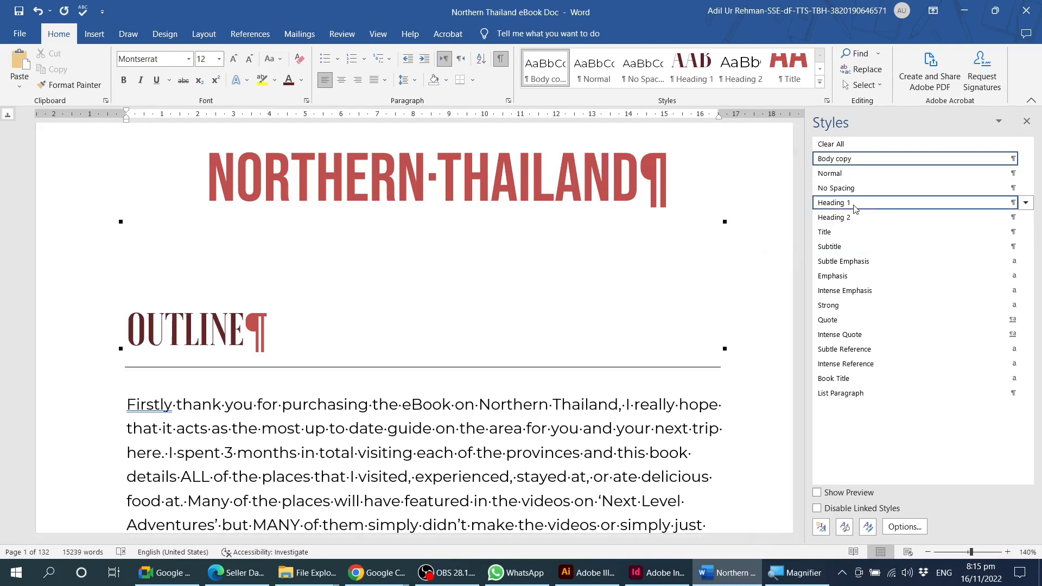
# Step: Apply the Heading 2 style to the line "A word on smokey season." above the Smokey Season image
pyautogui.moveTo(855, 209)
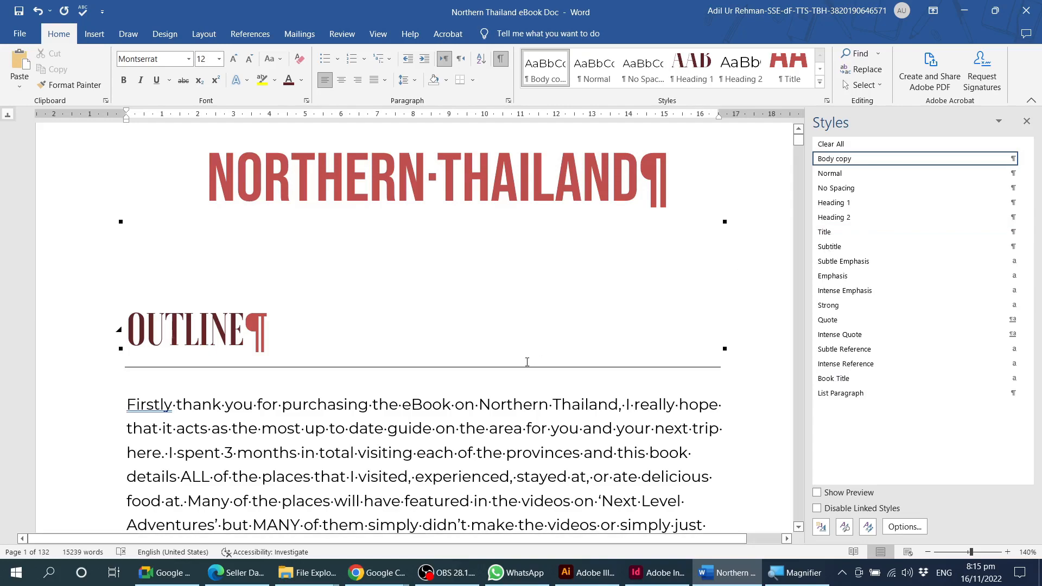
pyautogui.scroll(-10, 526, 361)
pyautogui.scroll(-20, 528, 362)
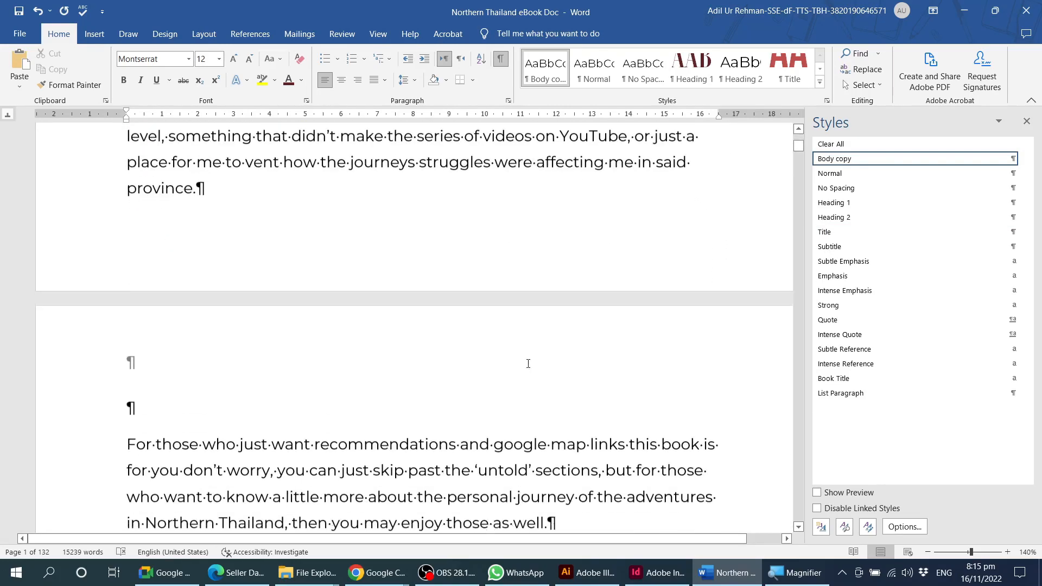
pyautogui.scroll(-10, 528, 362)
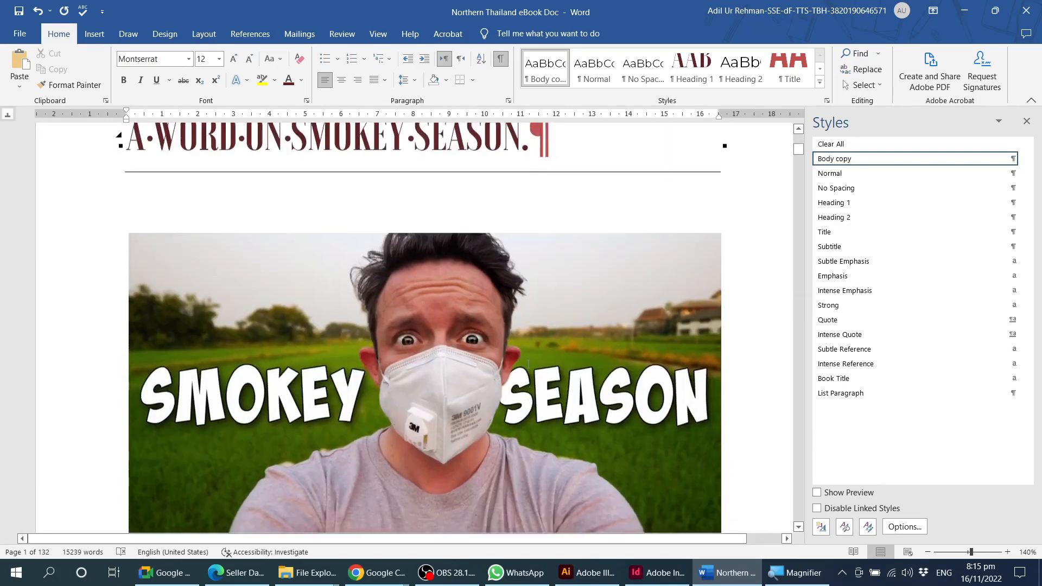
pyautogui.scroll(3, 400, 316)
pyautogui.click(401, 316)
pyautogui.click(868, 217)
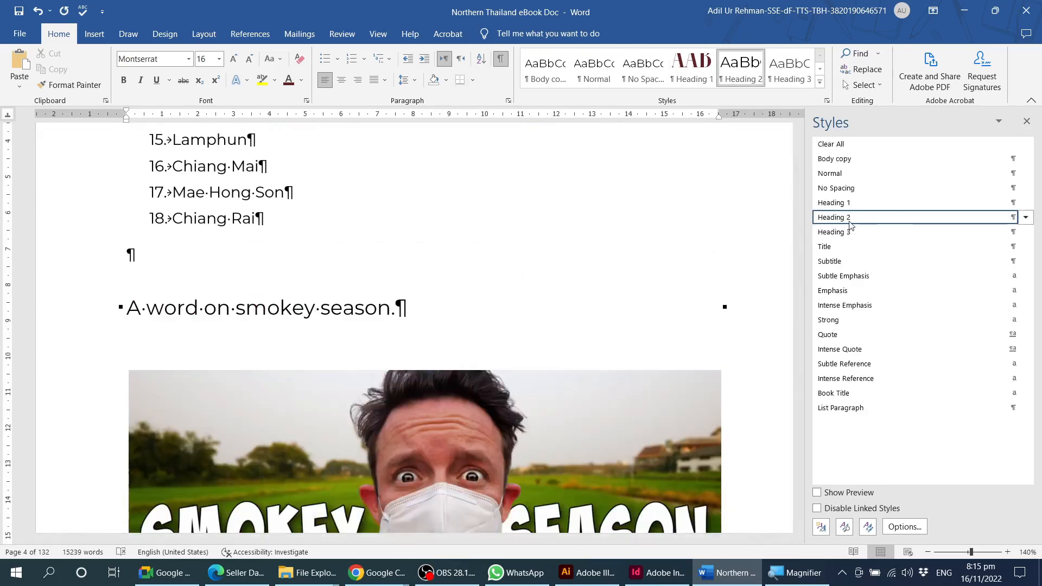
# Step: Apply the Heading 3 style to the "Chapter 1 - Chai Nat" line
pyautogui.moveTo(871, 221)
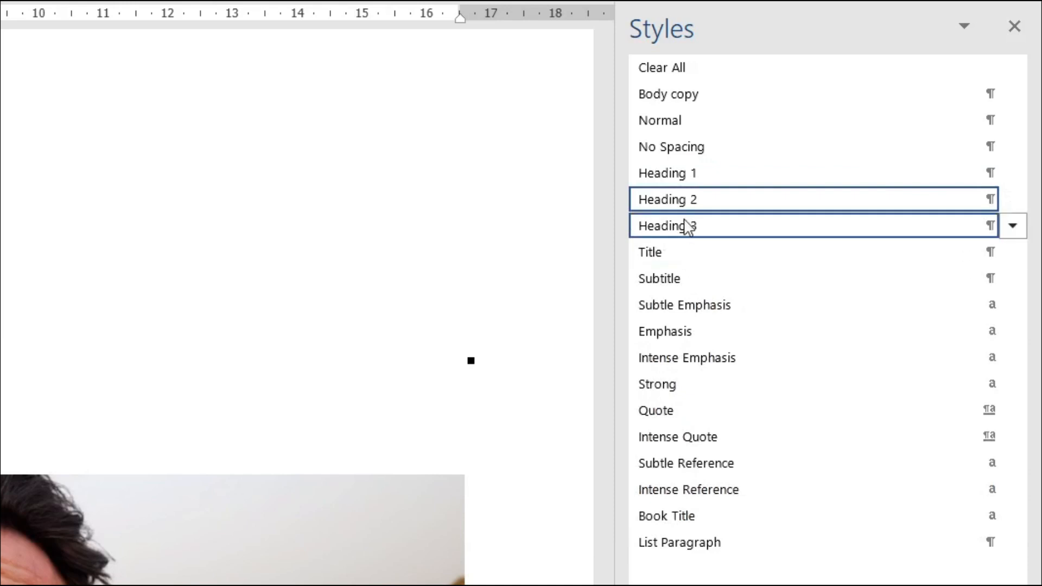
pyautogui.moveTo(693, 238)
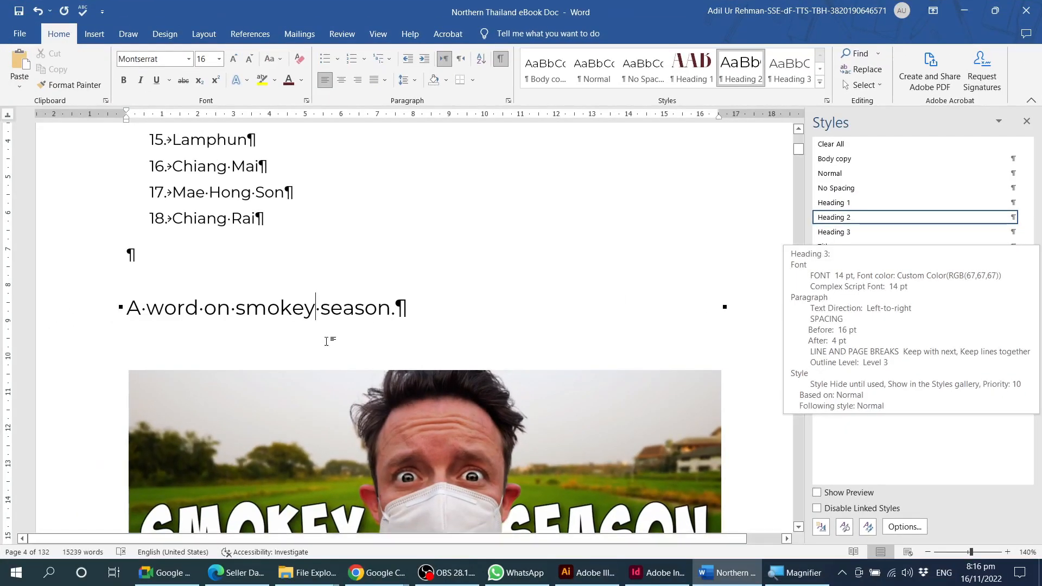
pyautogui.scroll(-3, 407, 322)
pyautogui.scroll(-15, 407, 322)
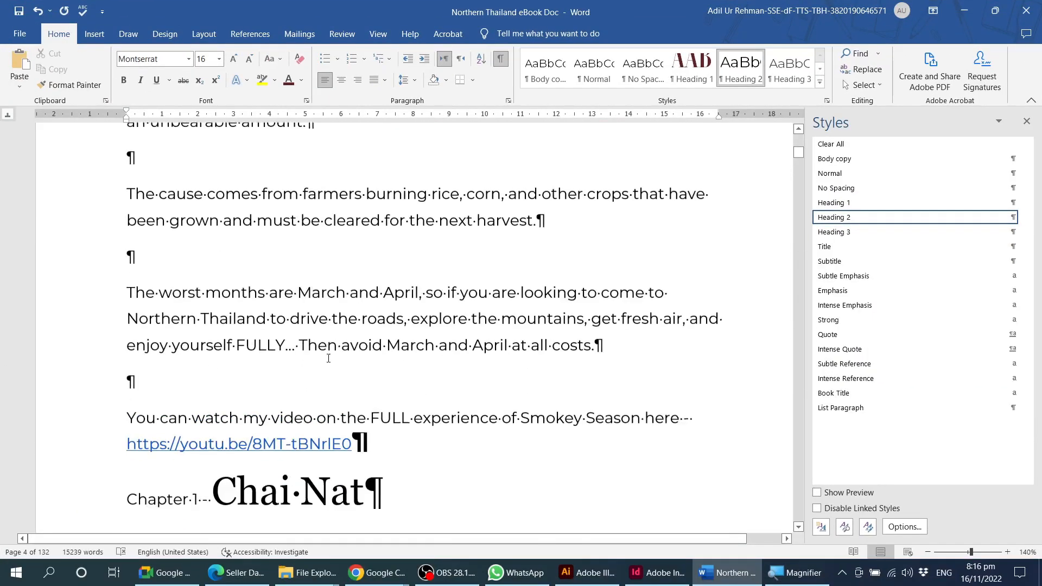
pyautogui.scroll(1, 330, 355)
pyautogui.click(301, 298)
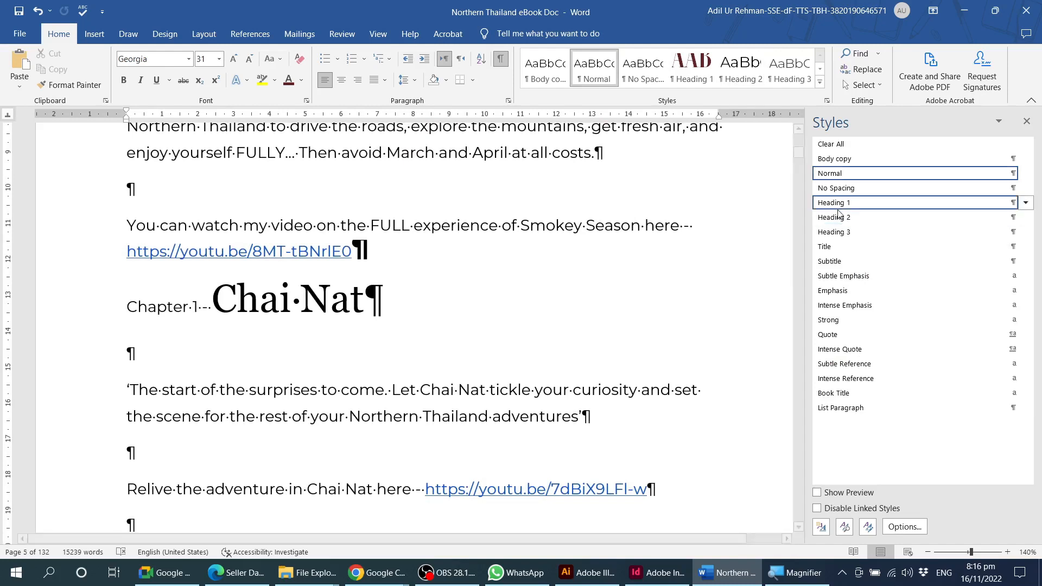
pyautogui.click(847, 232)
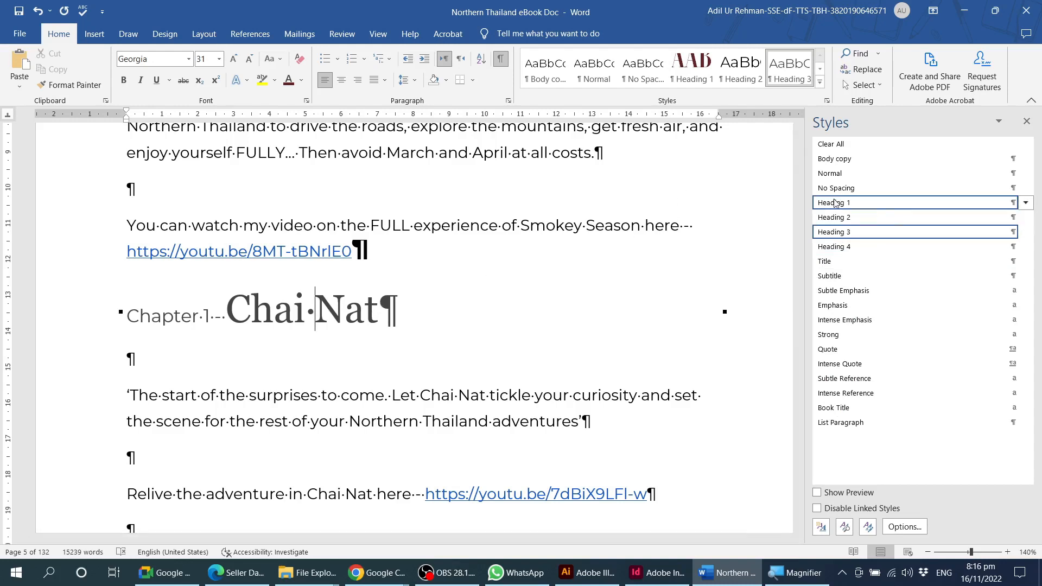
# Step: Select the whole "For example" paragraph in the Outline section and open its Borders and Shading settings
pyautogui.moveTo(839, 206)
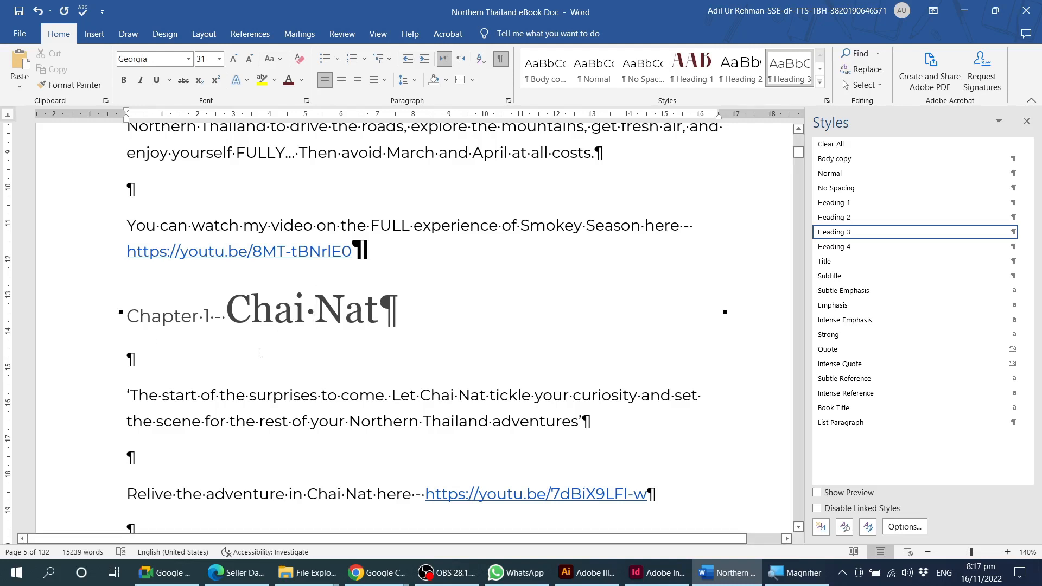
pyautogui.scroll(5, 380, 361)
pyautogui.scroll(20, 382, 362)
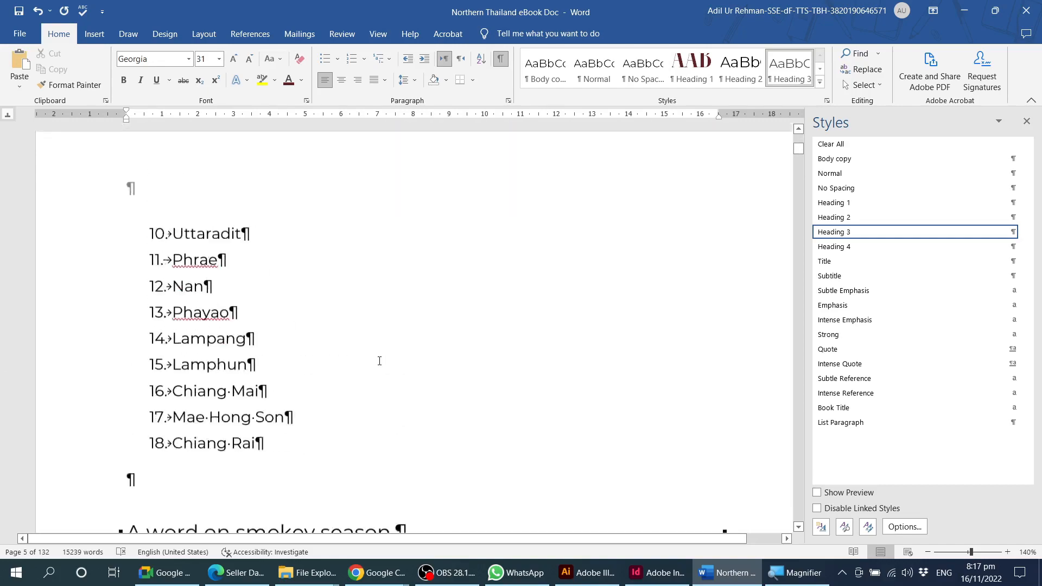
pyautogui.scroll(20, 382, 361)
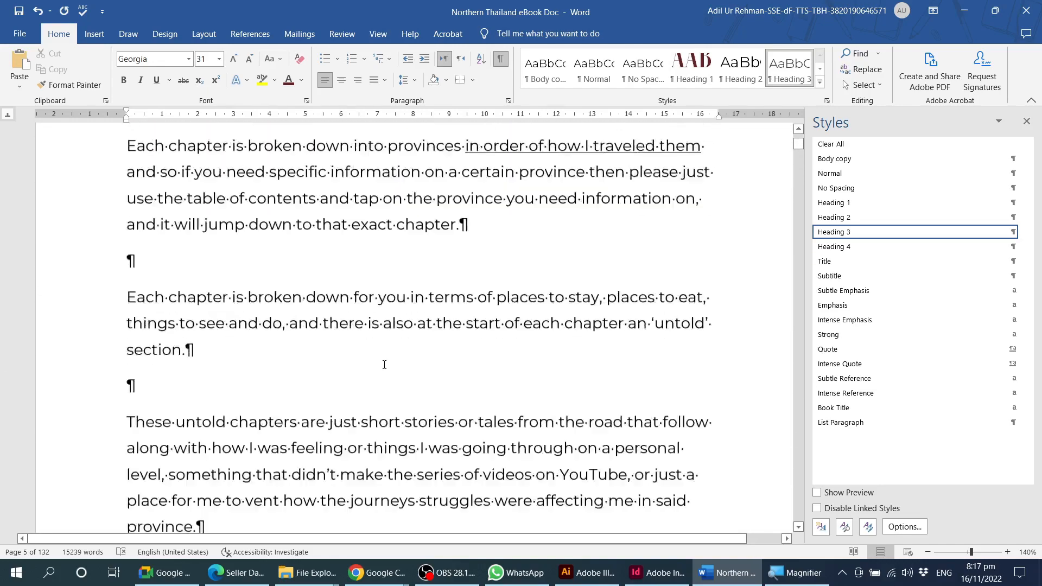
pyautogui.scroll(-5, 384, 365)
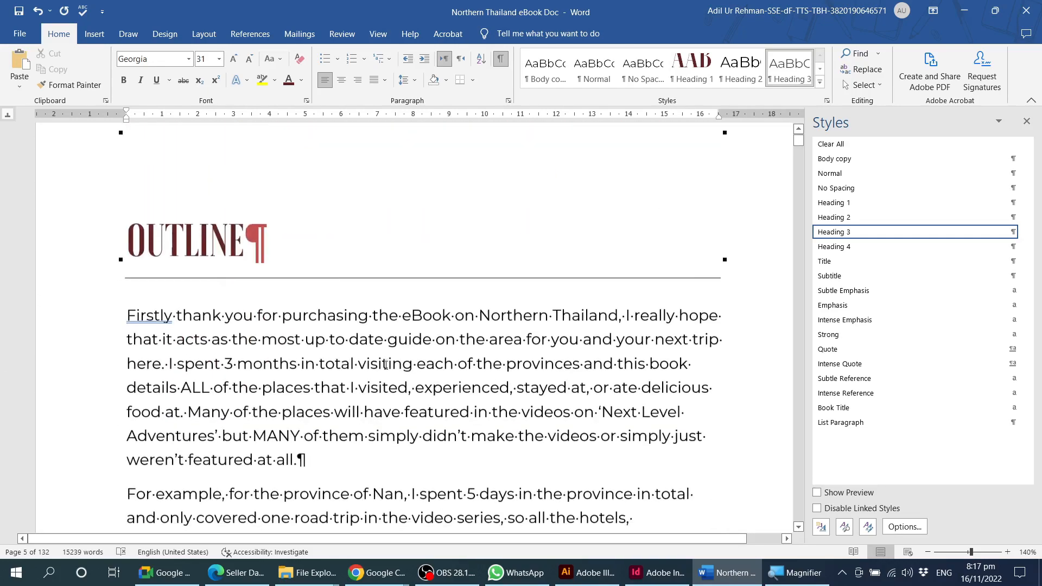
pyautogui.scroll(1, 385, 364)
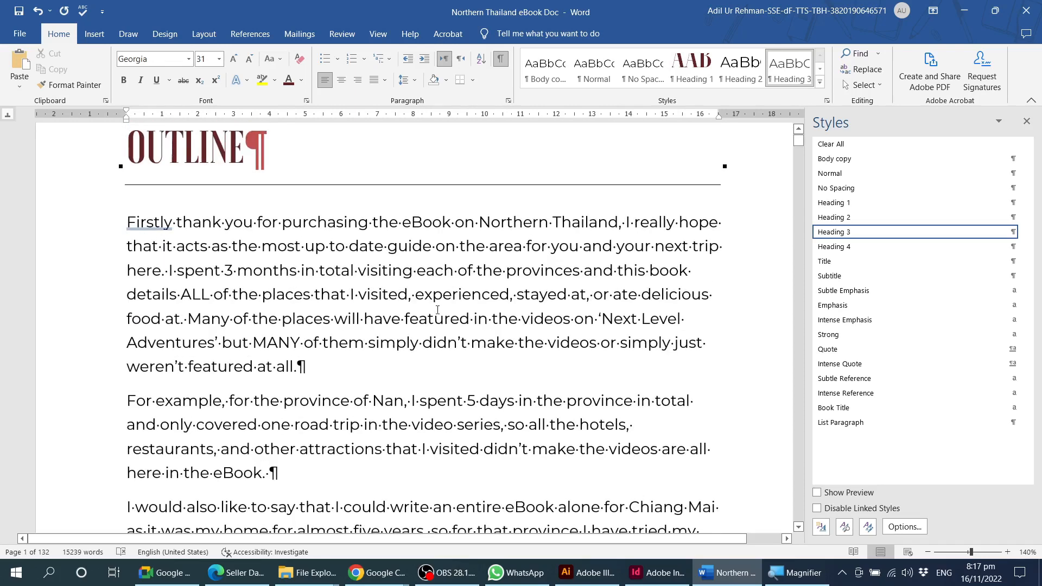
pyautogui.scroll(-3, 438, 309)
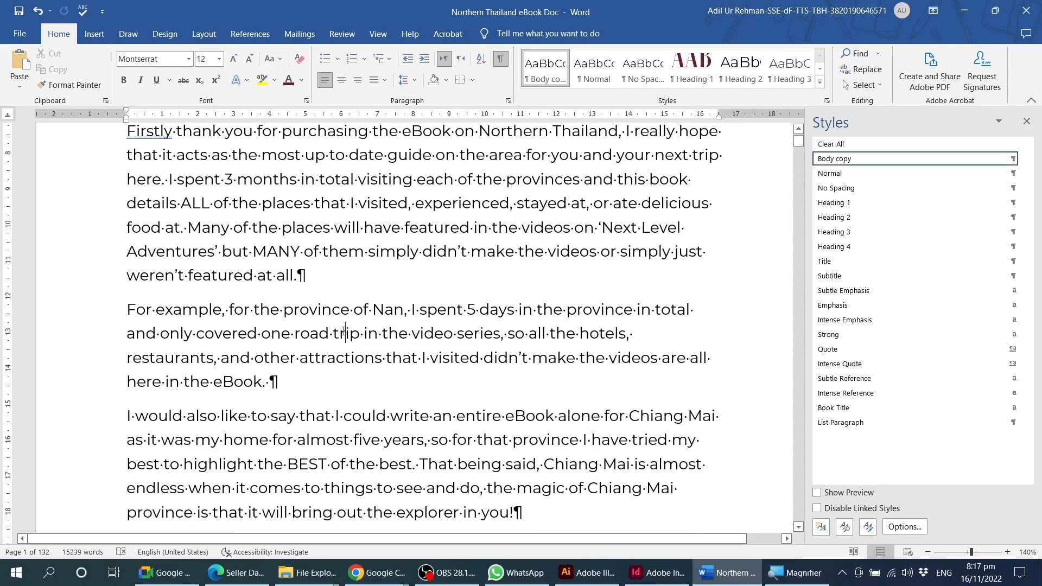
pyautogui.tripleClick(273, 349)
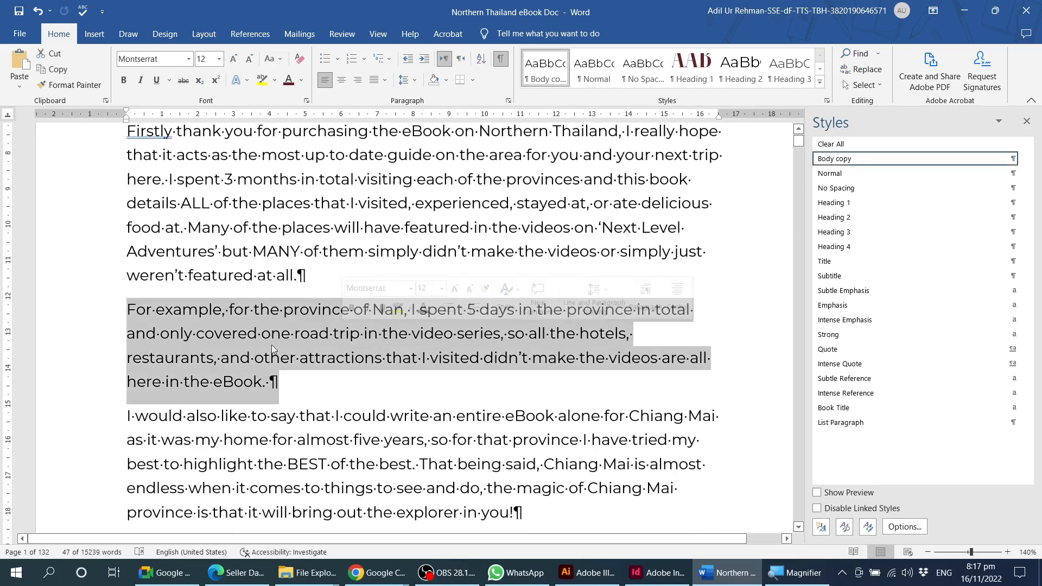
pyautogui.click(202, 335)
pyautogui.moveTo(126, 309); pyautogui.dragTo(221, 310)
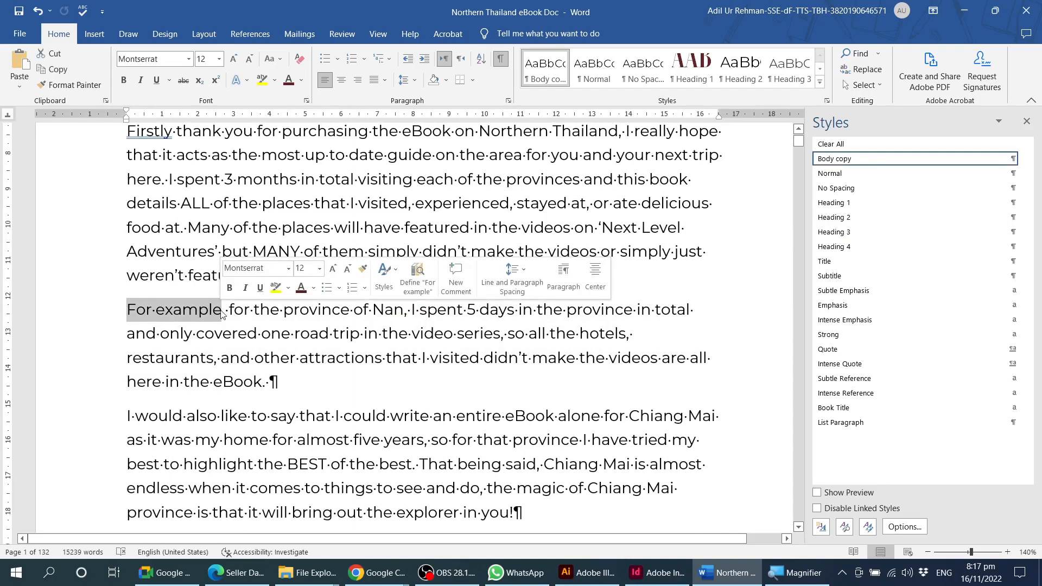
pyautogui.tripleClick(382, 339)
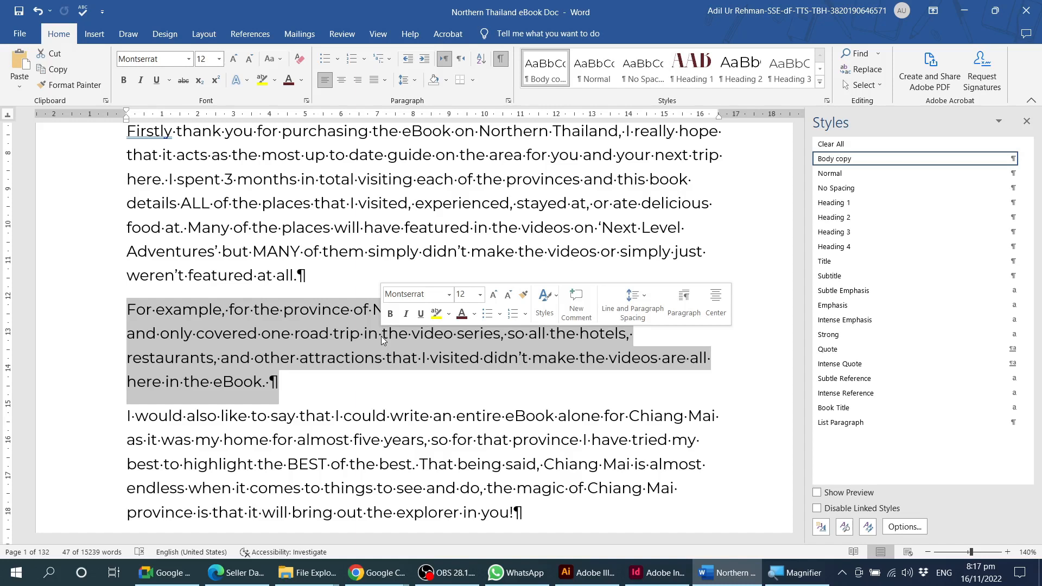
pyautogui.tripleClick(246, 333)
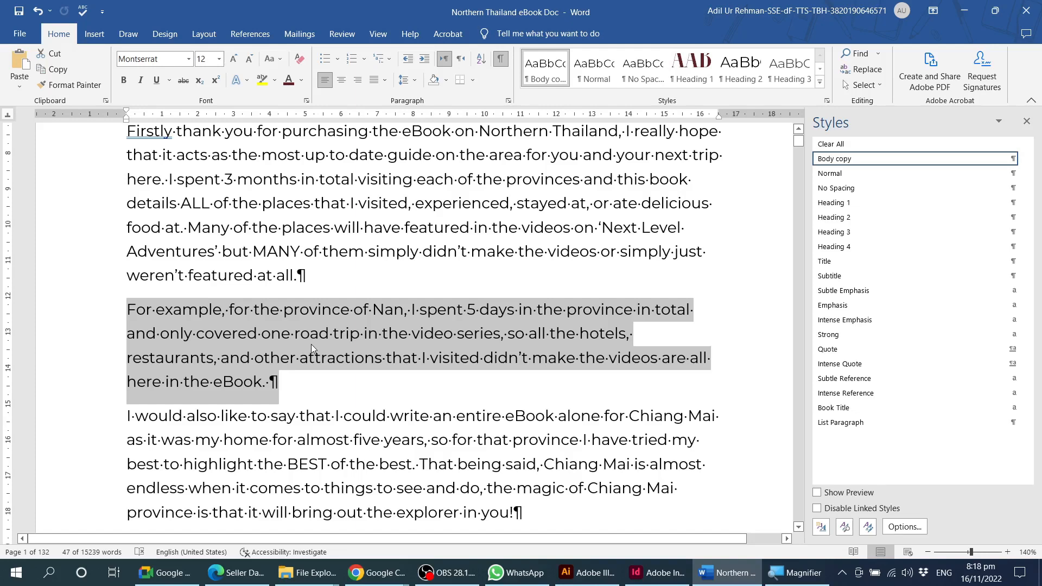
pyautogui.click(474, 81)
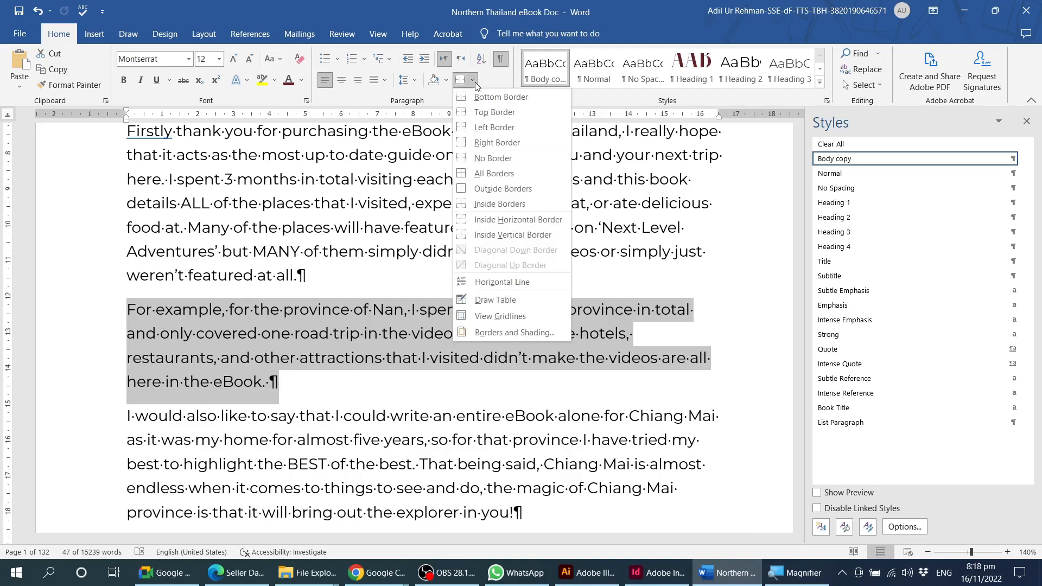
pyautogui.click(491, 79)
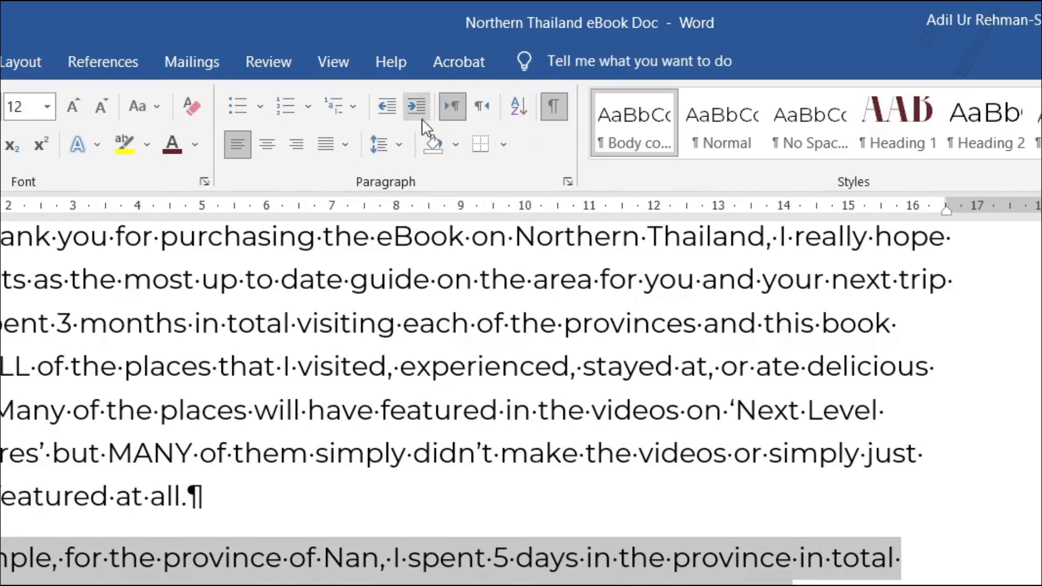
pyautogui.click(505, 146)
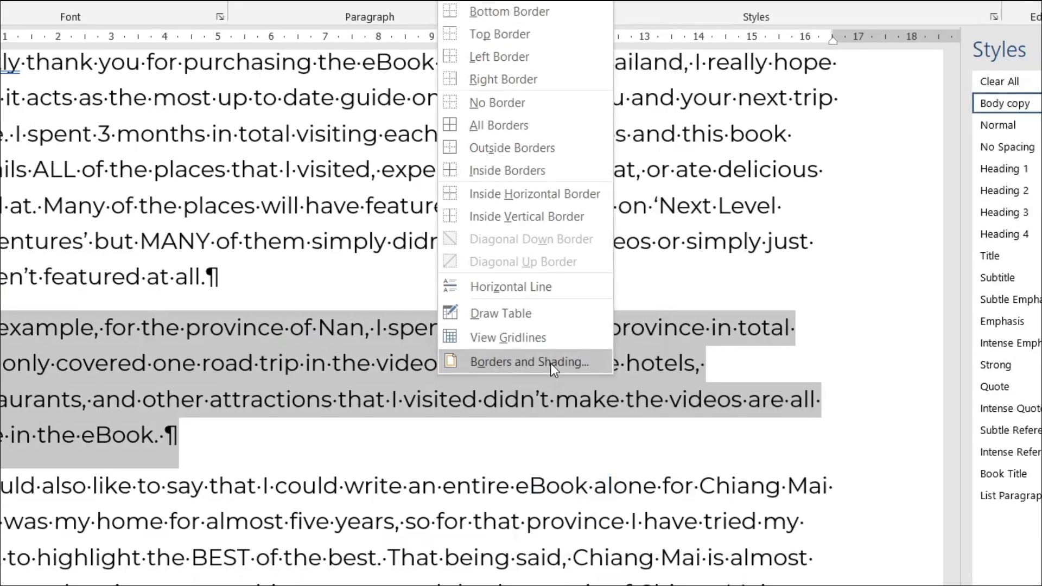
pyautogui.click(567, 379)
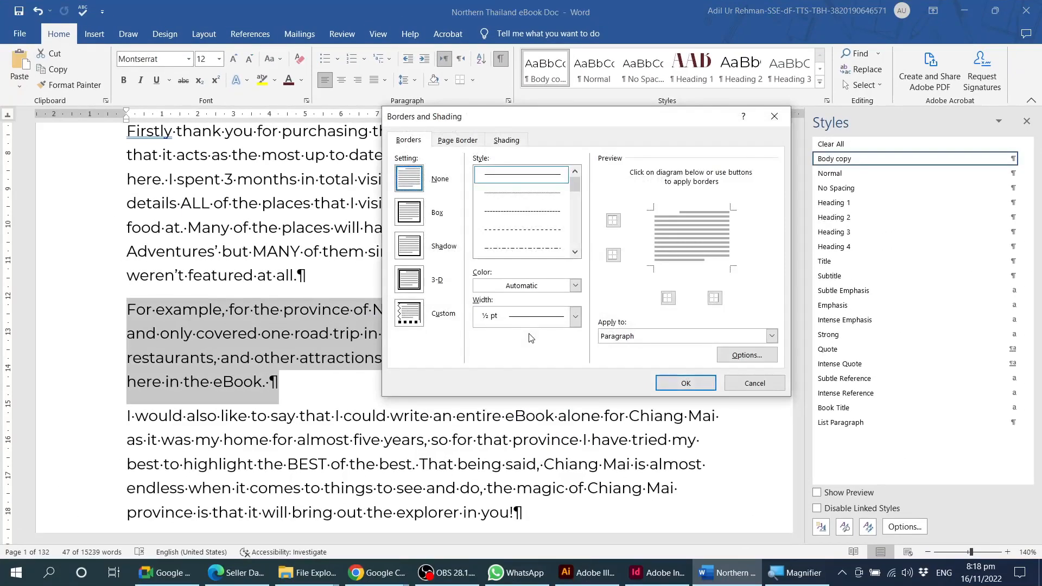
# Step: Review the Shading and Page Border options for the selected paragraph, and return to the paragraph border options
pyautogui.moveTo(560, 116); pyautogui.dragTo(518, 122)
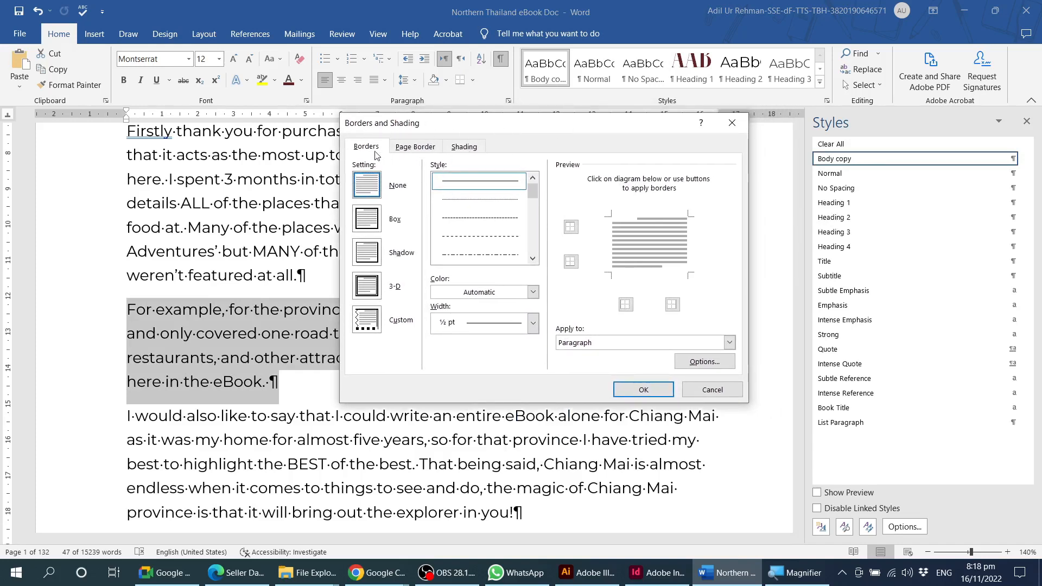
pyautogui.click(466, 148)
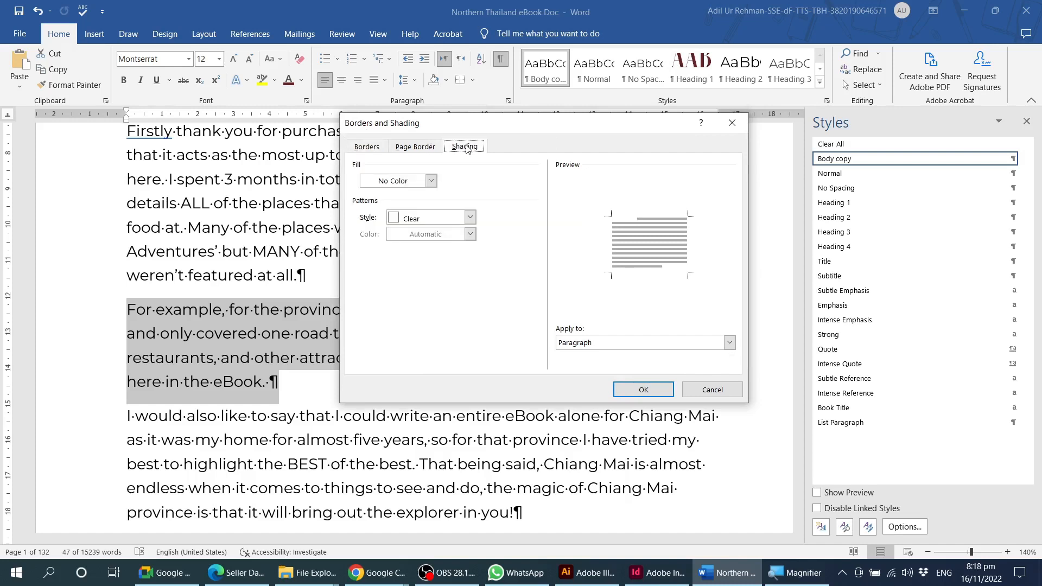
pyautogui.click(371, 148)
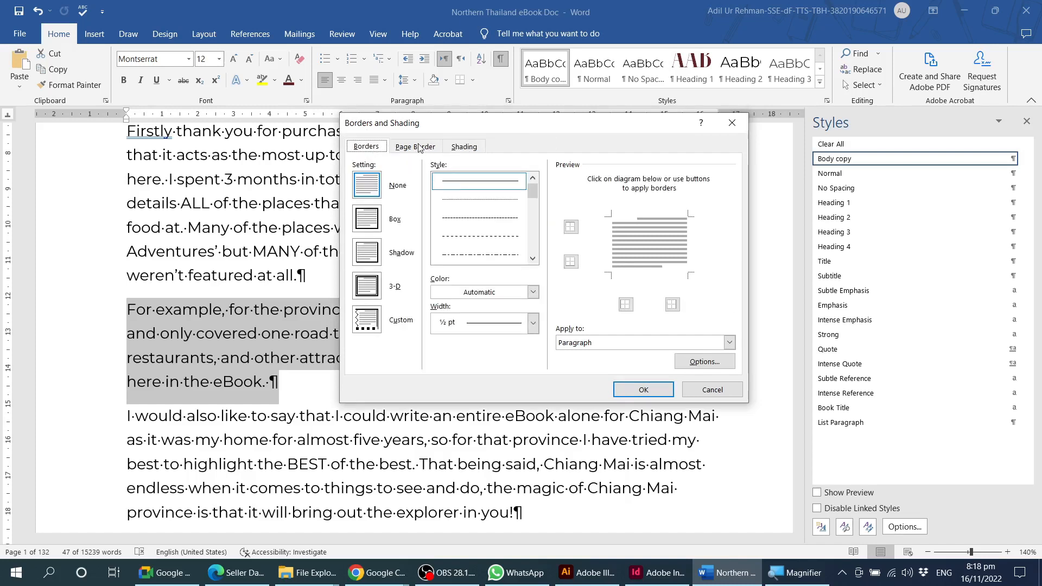
pyautogui.click(416, 148)
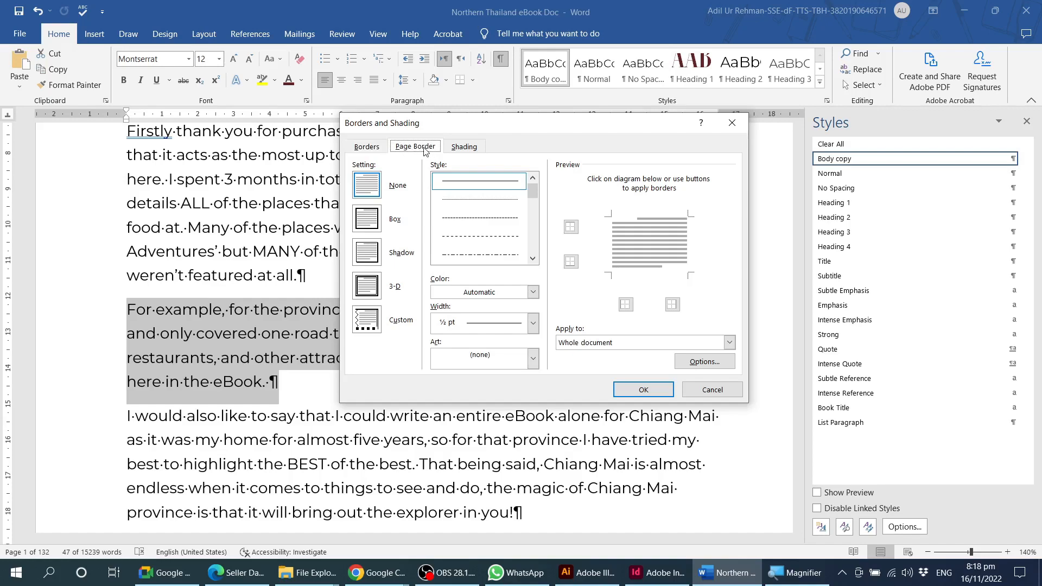
pyautogui.click(370, 148)
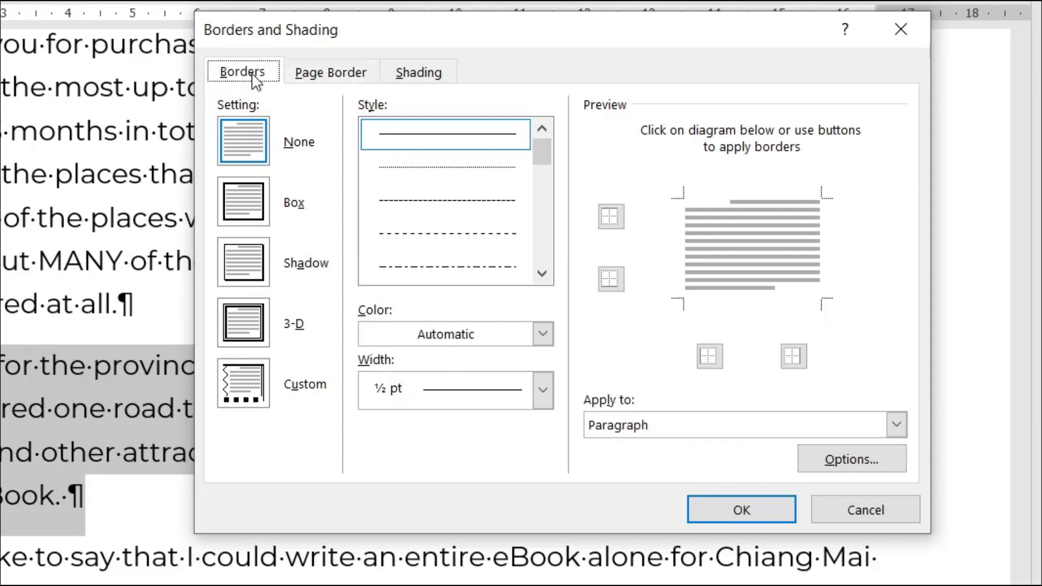
# Step: Try the Box, Shadow, 3-D and Custom border settings with the thin solid line and compare their previews
pyautogui.click(250, 204)
pyautogui.click(258, 280)
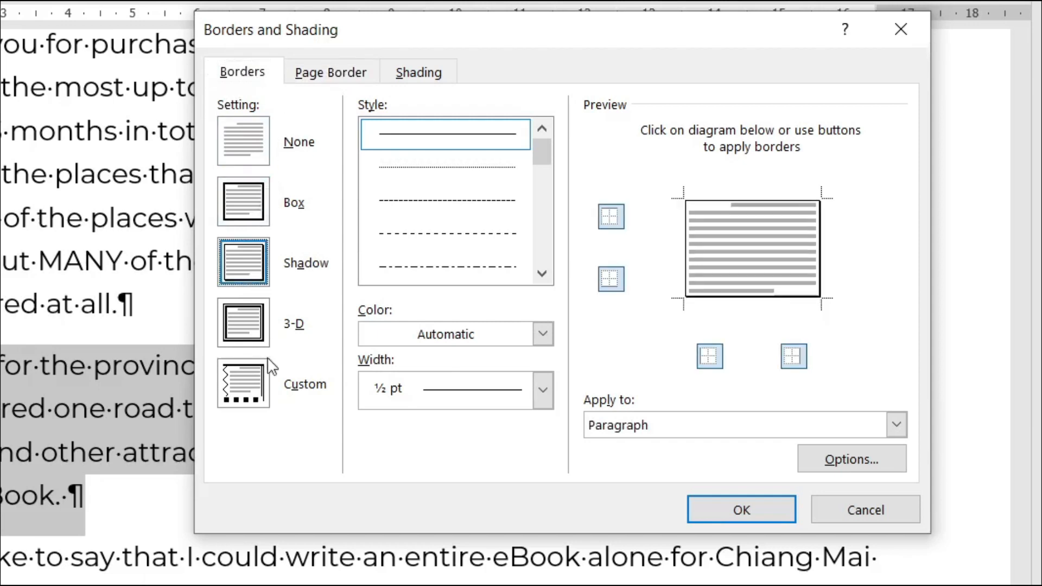
pyautogui.click(255, 337)
pyautogui.click(270, 397)
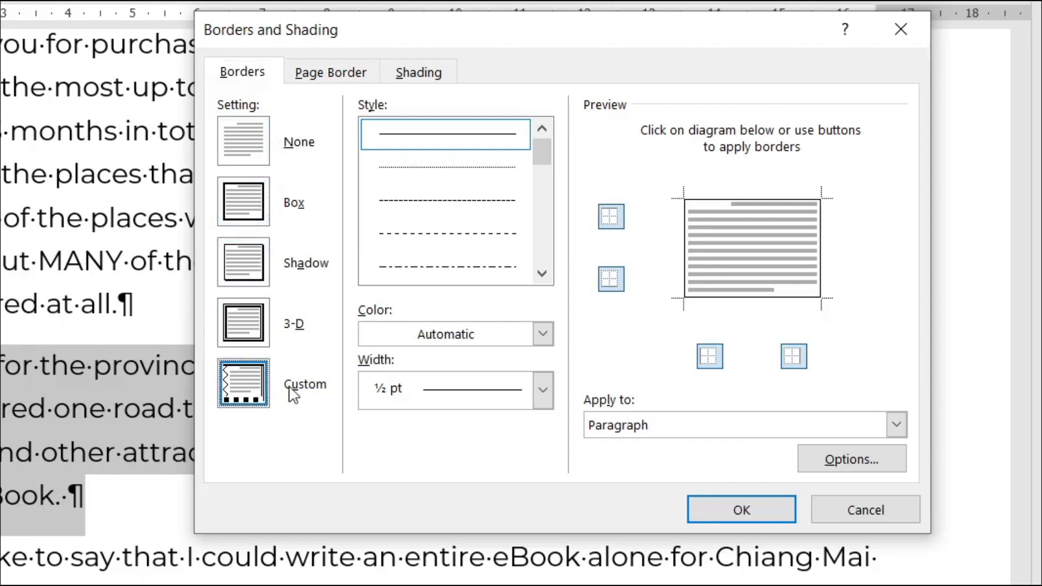
pyautogui.click(248, 213)
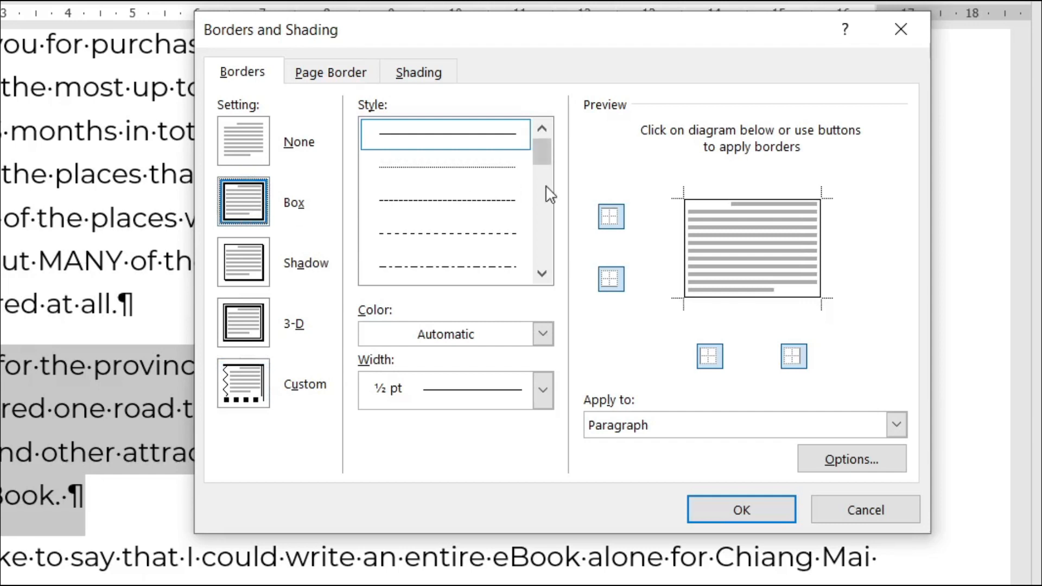
pyautogui.moveTo(546, 151)
pyautogui.mouseDown()
pyautogui.moveTo(543, 229)
pyautogui.moveTo(550, 146)
pyautogui.mouseUp()
pyautogui.click(243, 277)
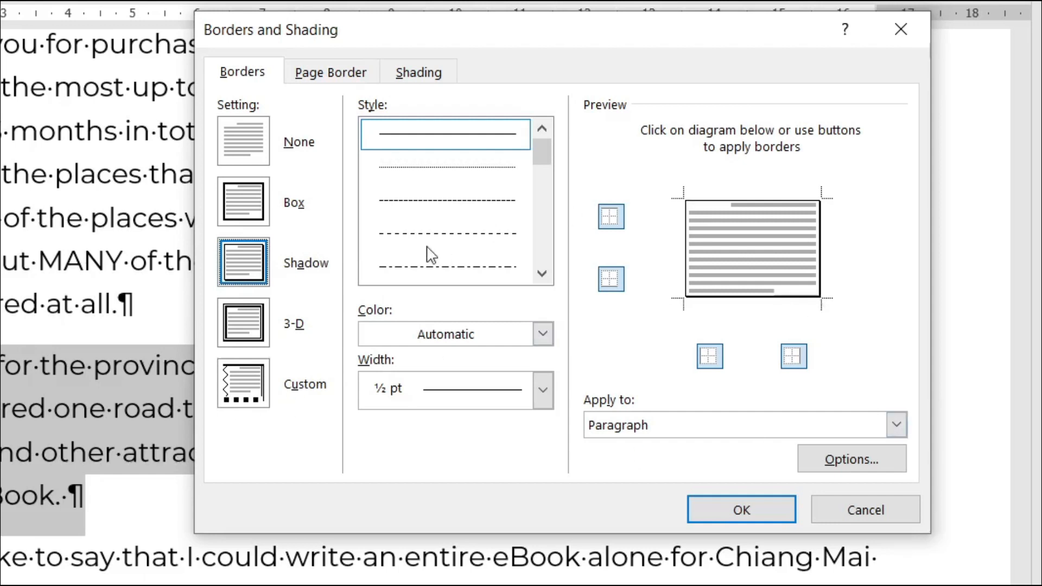
pyautogui.click(250, 328)
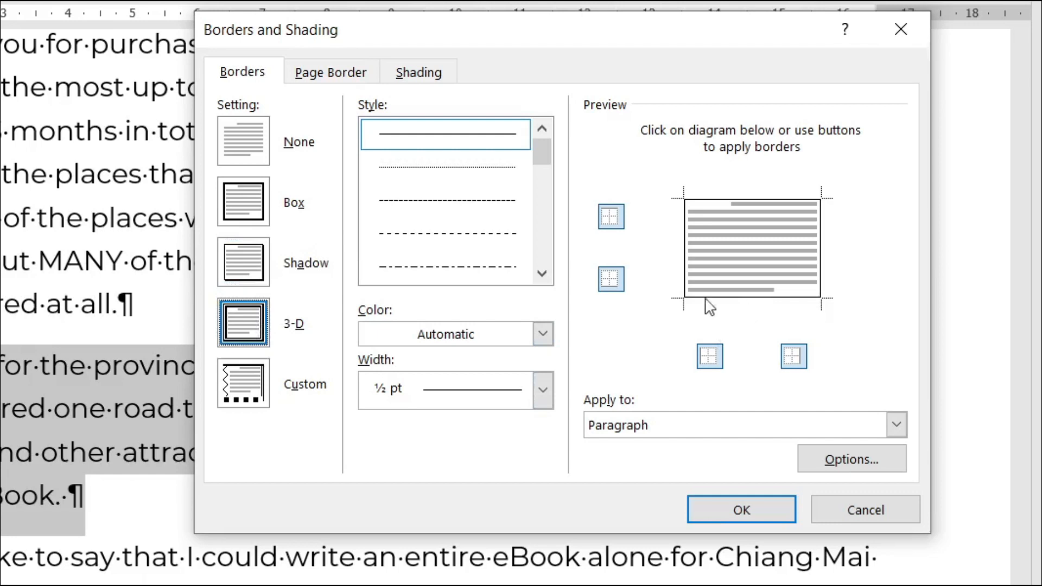
# Step: Try the thick two-tone 3 pt line styles on the 3-D paragraph border
pyautogui.moveTo(543, 154); pyautogui.dragTo(548, 268)
pyautogui.click(483, 203)
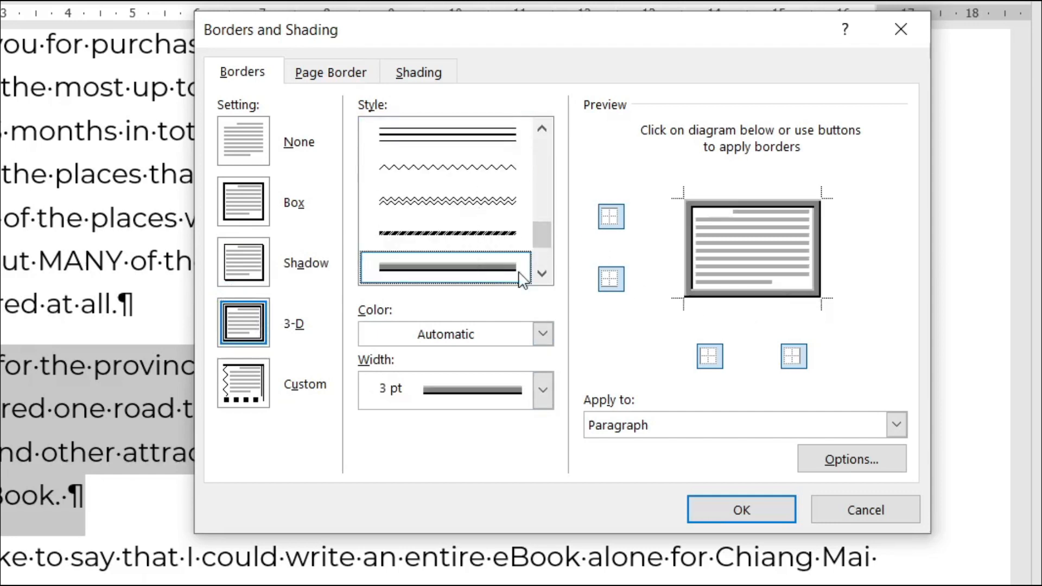
pyautogui.click(541, 273)
pyautogui.click(495, 276)
pyautogui.click(487, 232)
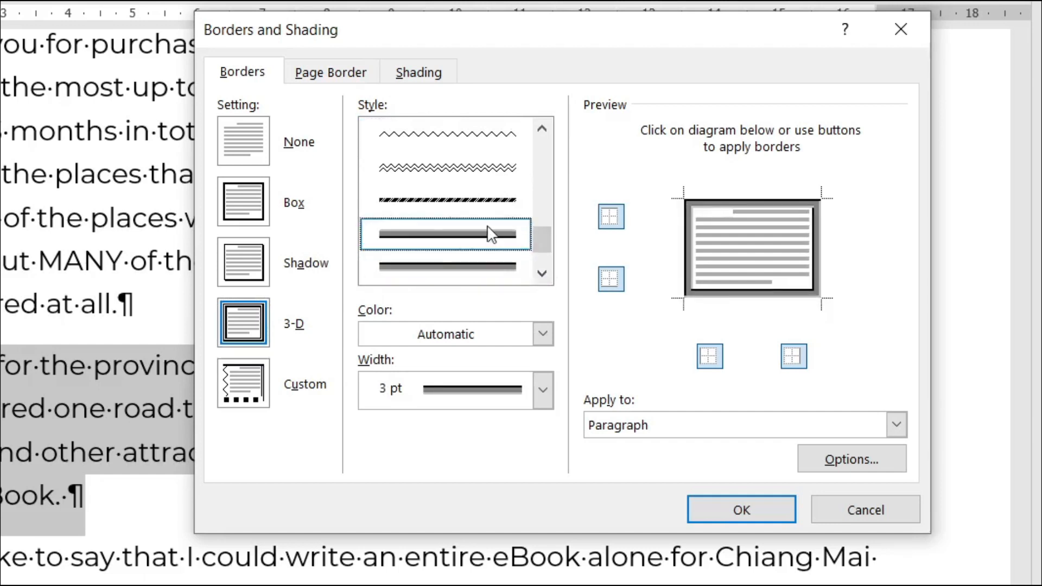
pyautogui.click(541, 274)
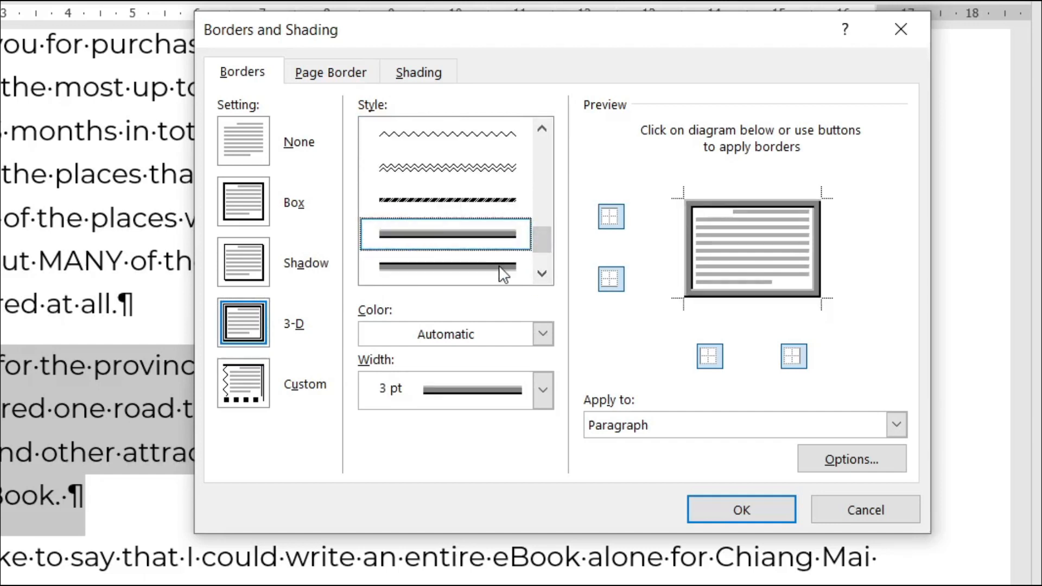
# Step: Compare the 3-D, Custom and Box border settings using the thick 3 pt line style
pyautogui.click(250, 327)
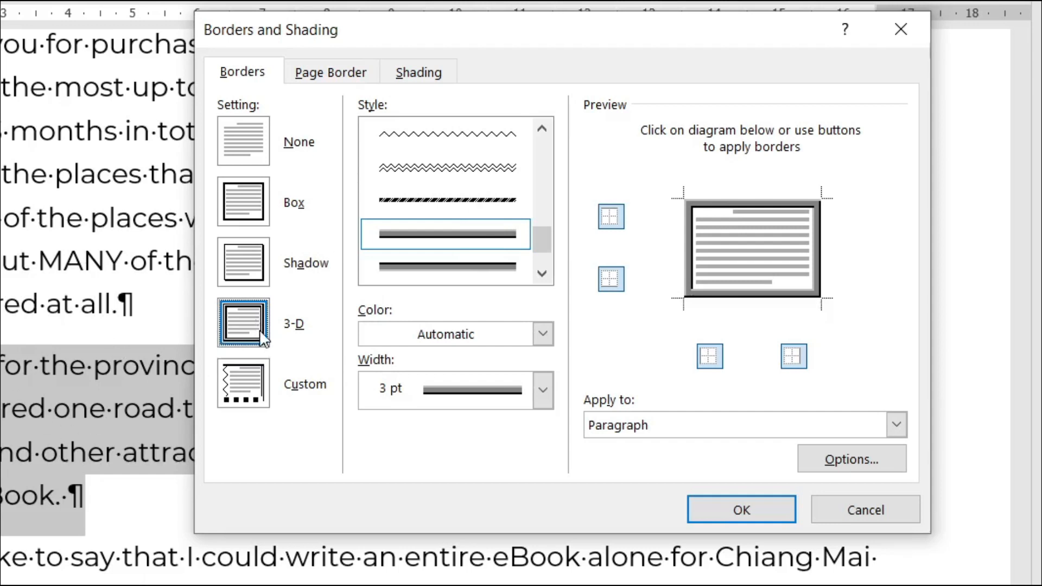
pyautogui.click(250, 400)
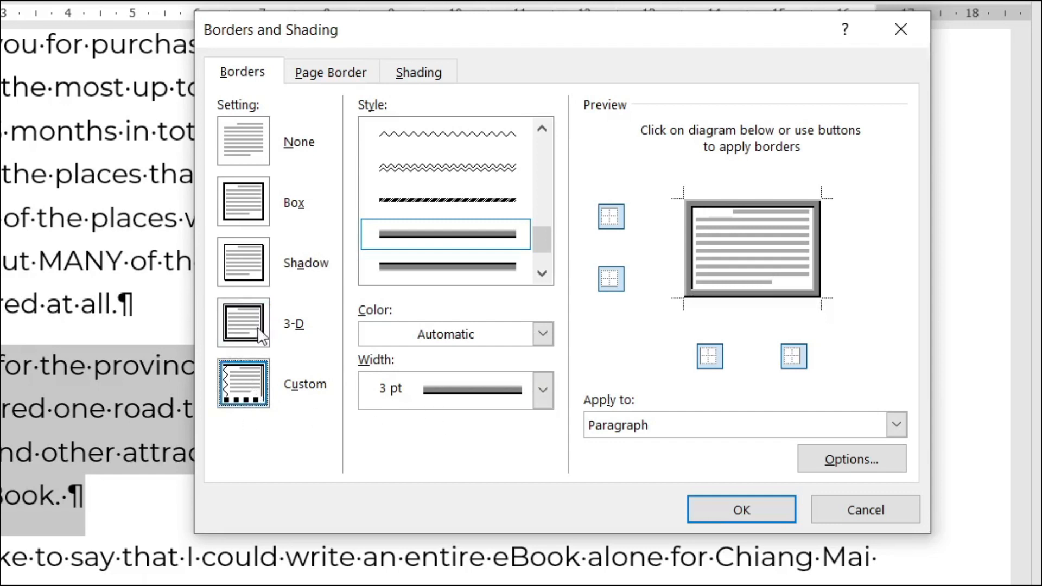
pyautogui.click(257, 198)
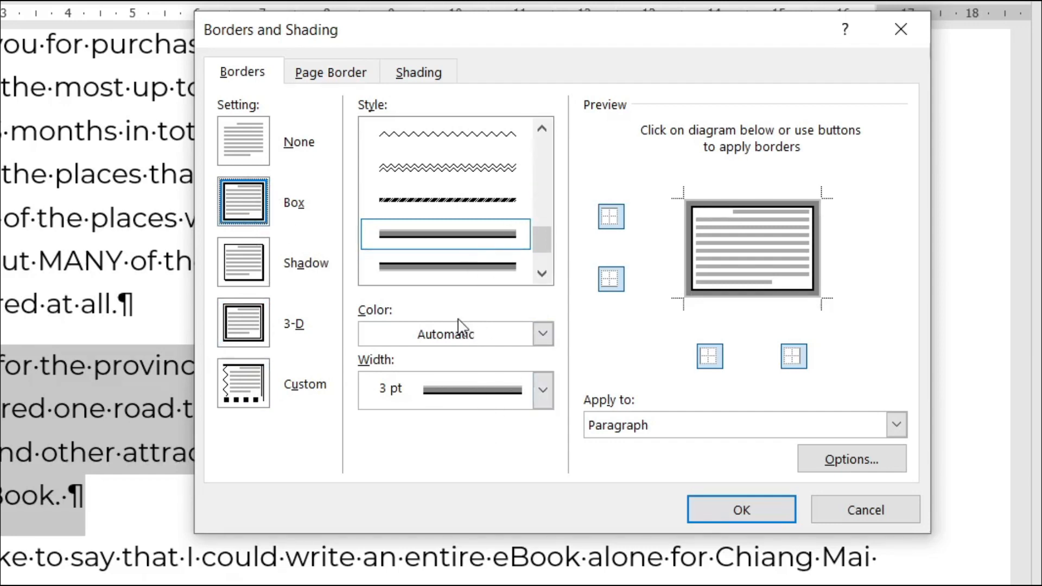
pyautogui.click(263, 387)
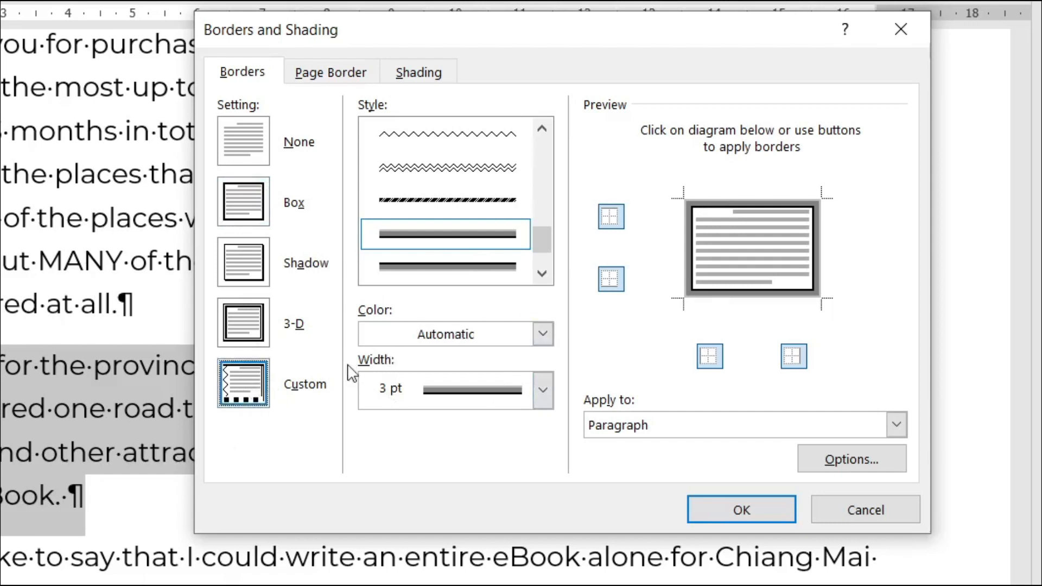
# Step: Set up a Box border for the paragraph with the finely dashed line style, orange colour and 1 pt width
pyautogui.click(249, 213)
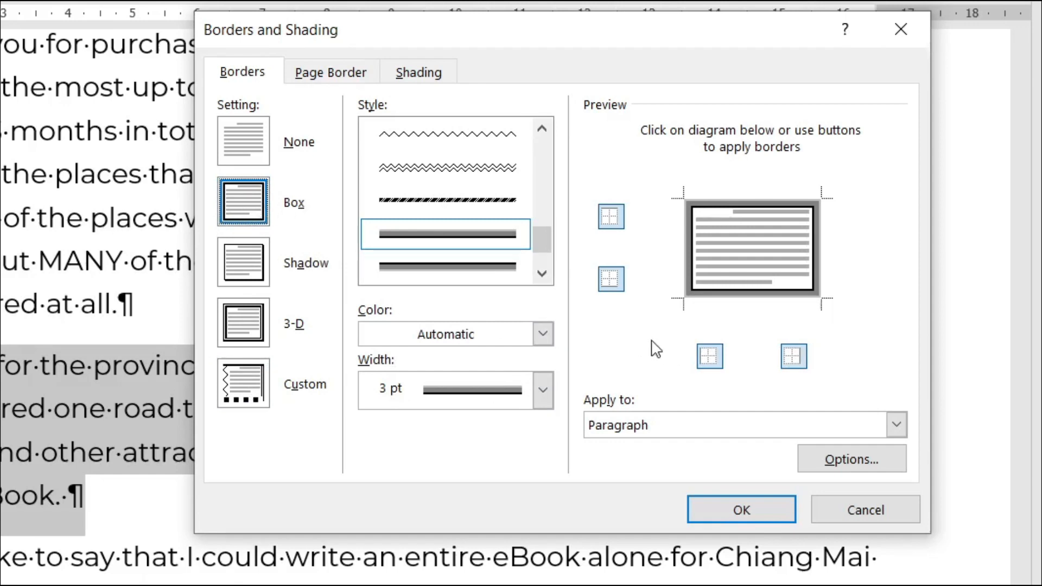
pyautogui.click(546, 192)
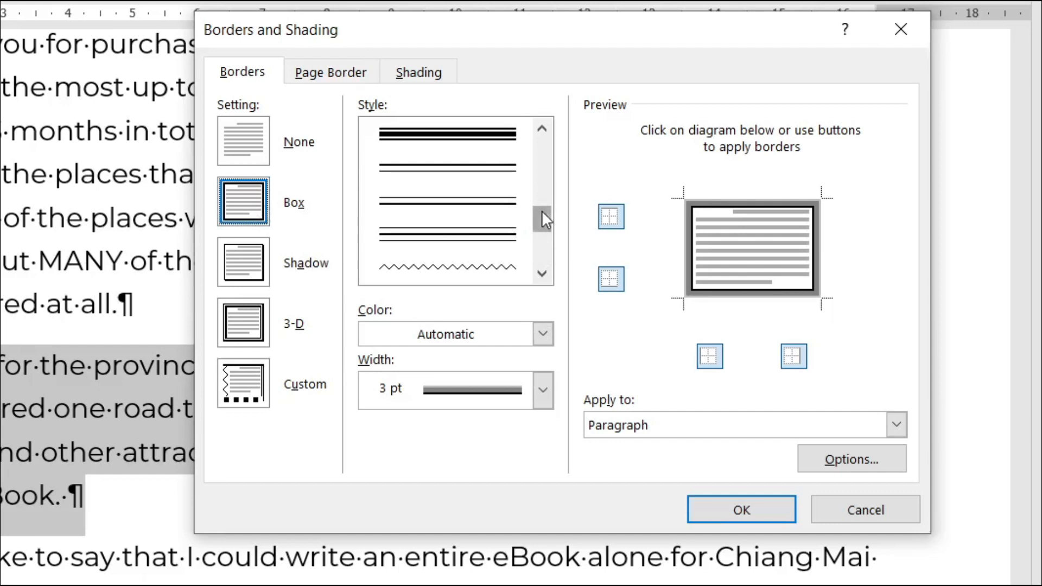
pyautogui.moveTo(541, 211); pyautogui.dragTo(542, 137)
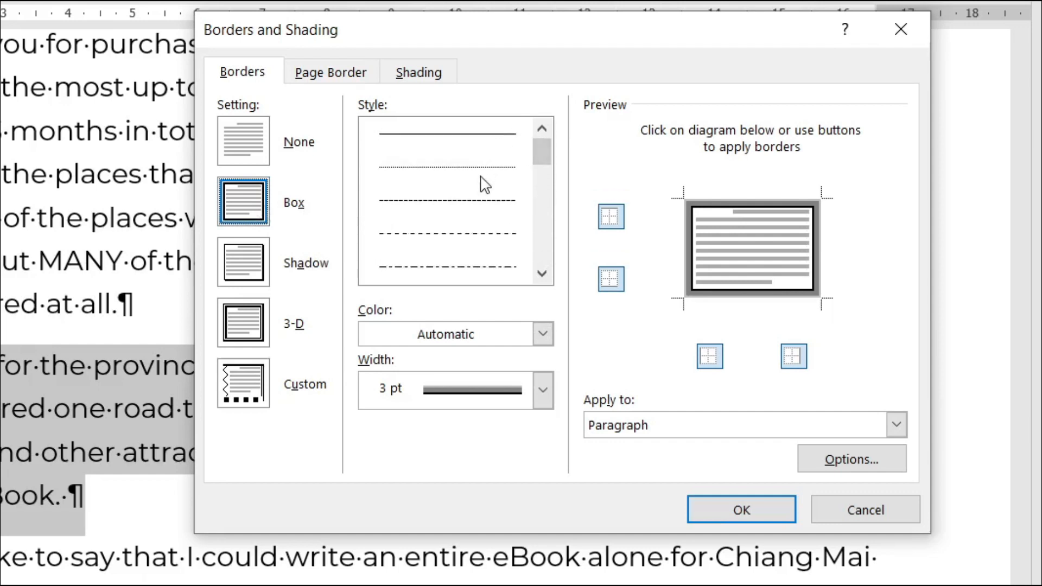
pyautogui.click(468, 204)
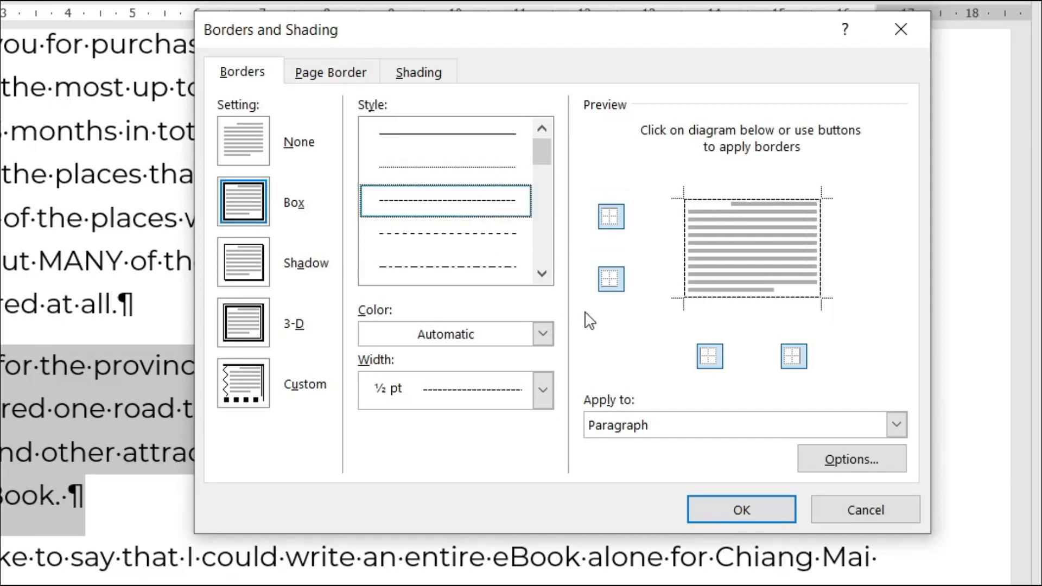
pyautogui.click(543, 333)
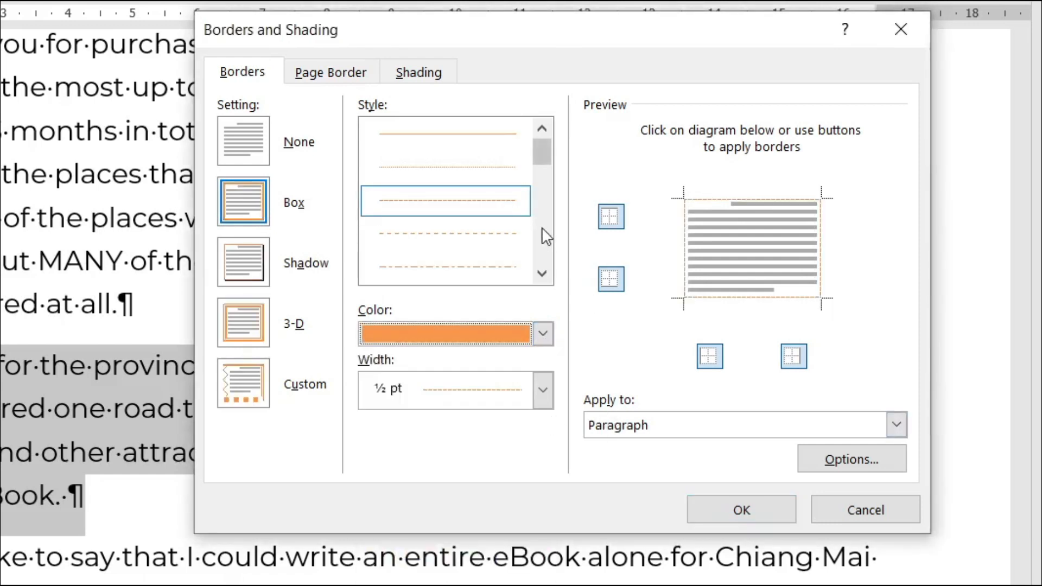
pyautogui.click(542, 390)
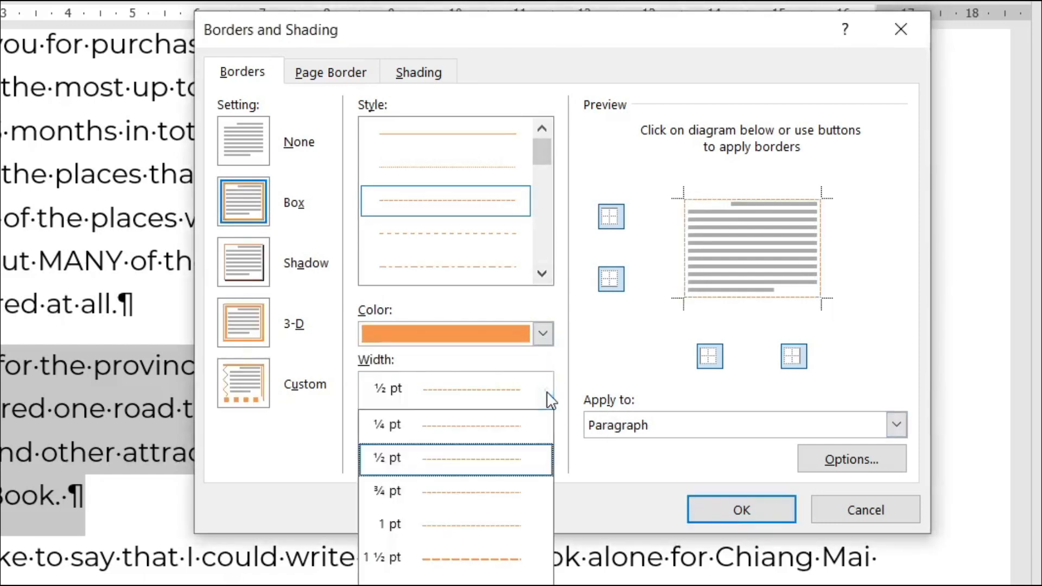
pyautogui.click(417, 537)
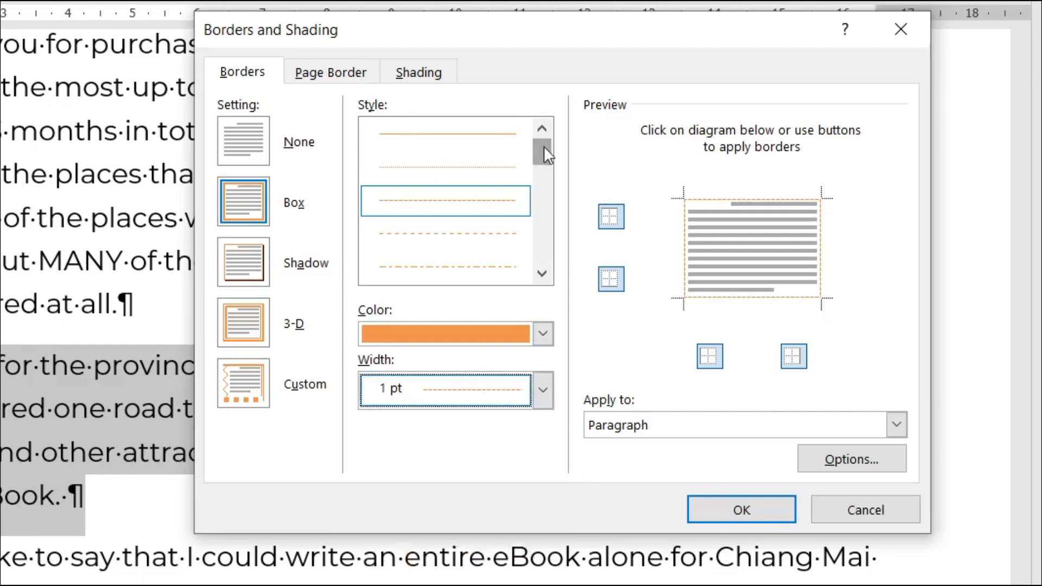
# Step: Examine the remaining line styles, colour palette and width choices for the border, including with the Custom setting
pyautogui.moveTo(543, 146); pyautogui.dragTo(546, 280)
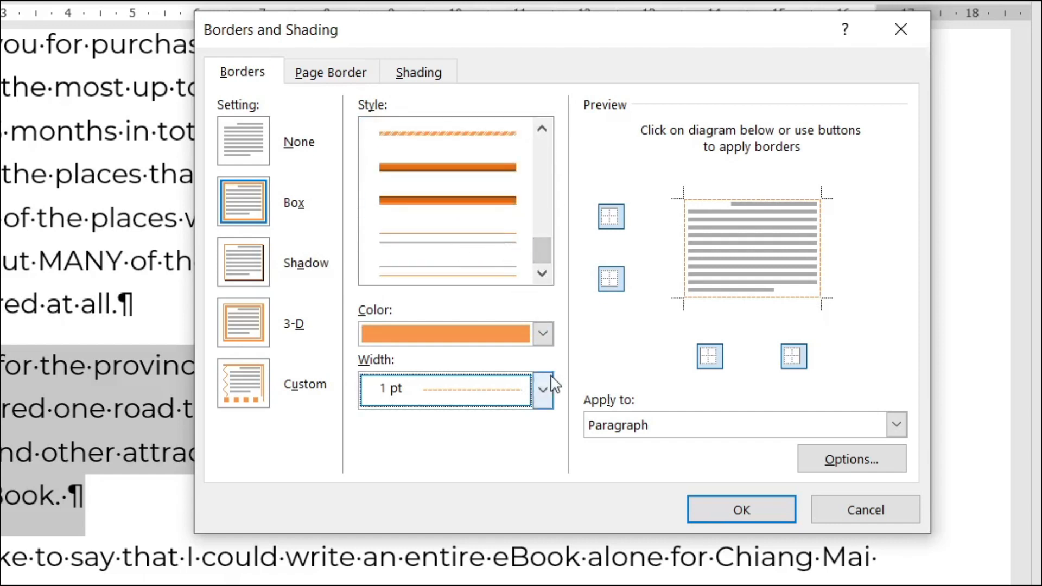
pyautogui.click(544, 333)
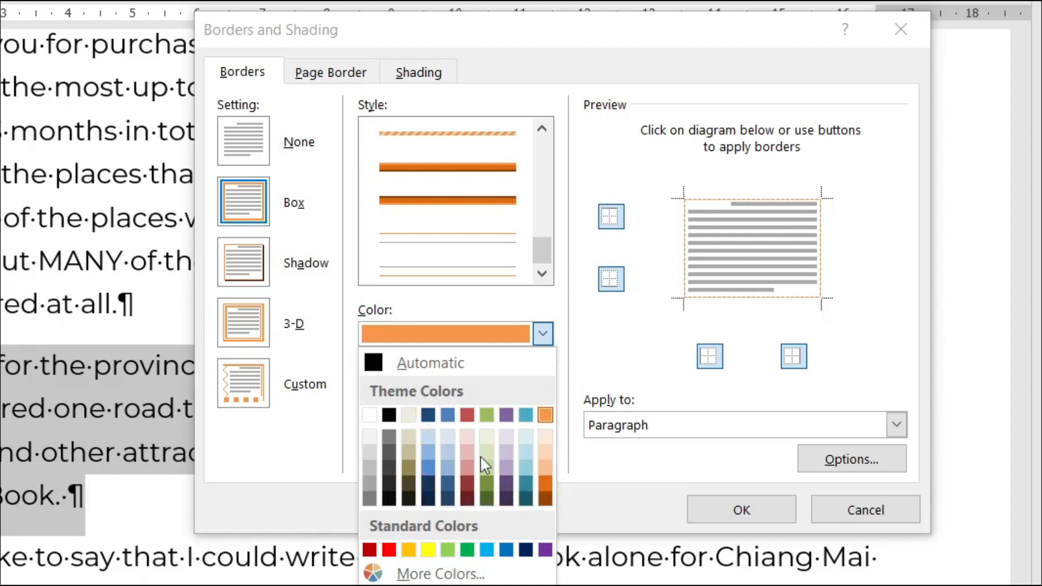
pyautogui.click(563, 374)
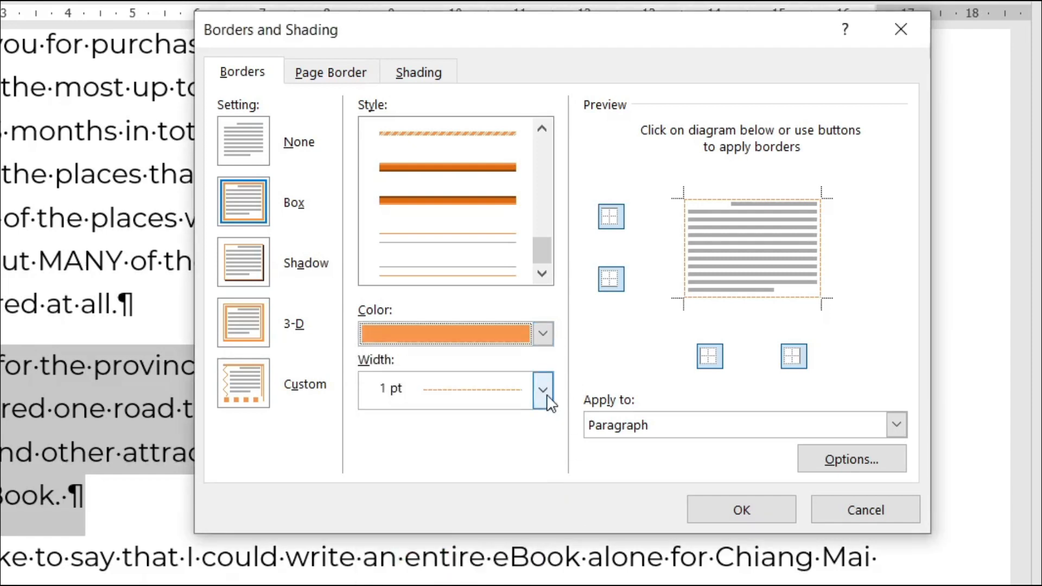
pyautogui.click(545, 394)
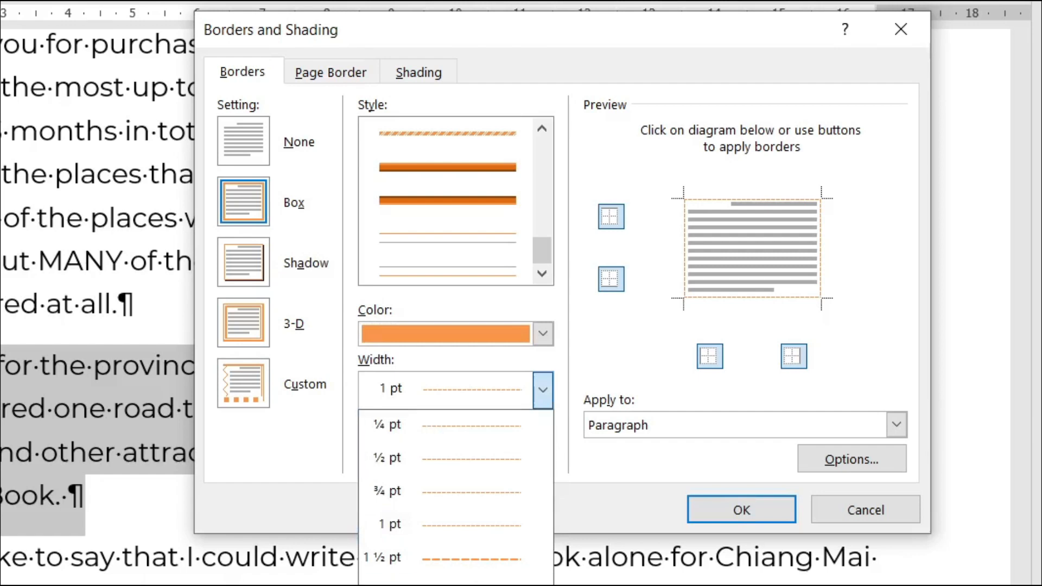
pyautogui.click(566, 384)
pyautogui.click(465, 391)
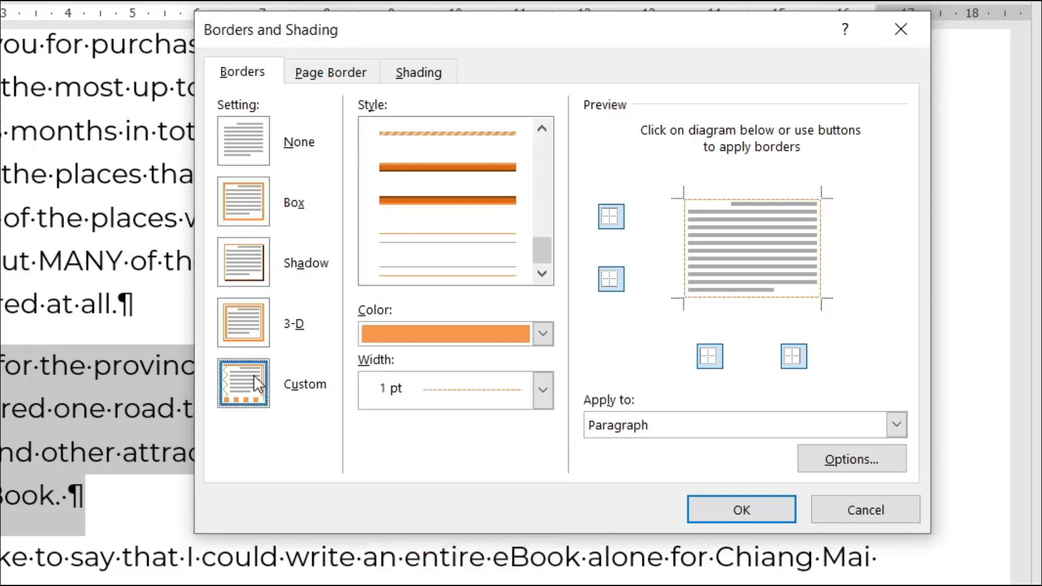
pyautogui.click(273, 394)
pyautogui.click(442, 402)
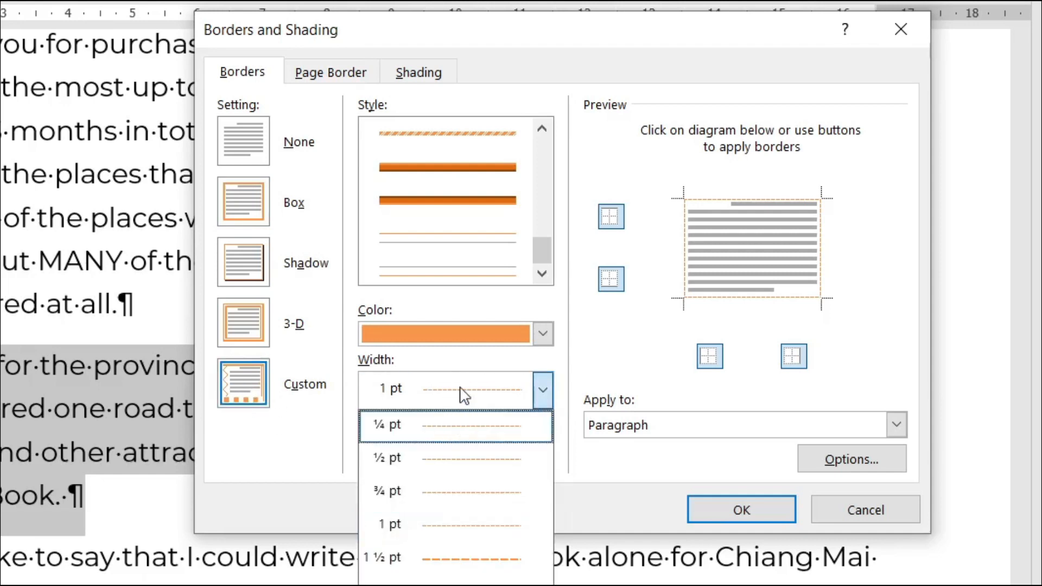
# Step: Choose the Box setting again and apply the border to Paragraph
pyautogui.click(237, 224)
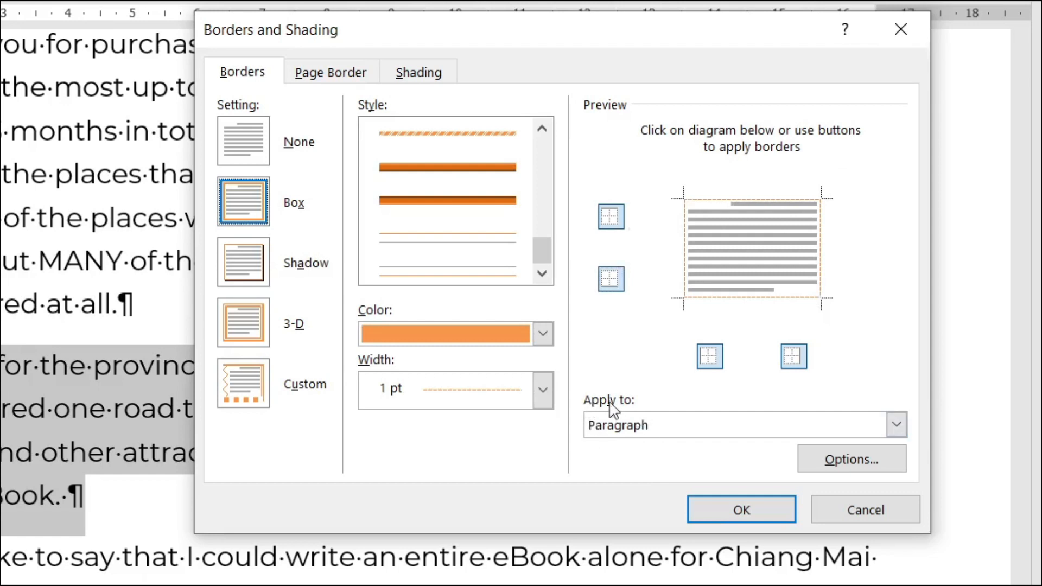
pyautogui.click(662, 437)
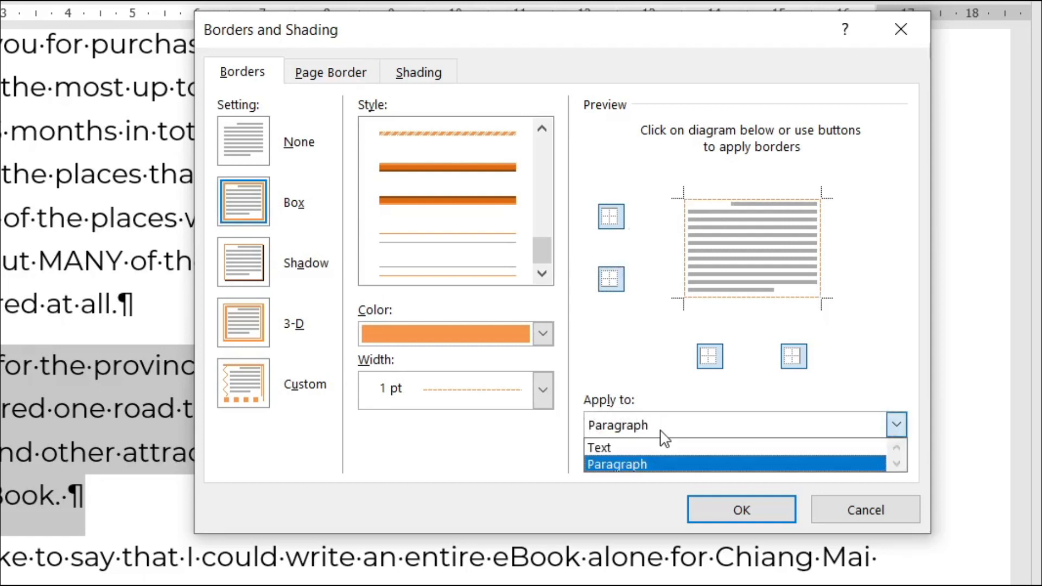
pyautogui.click(617, 462)
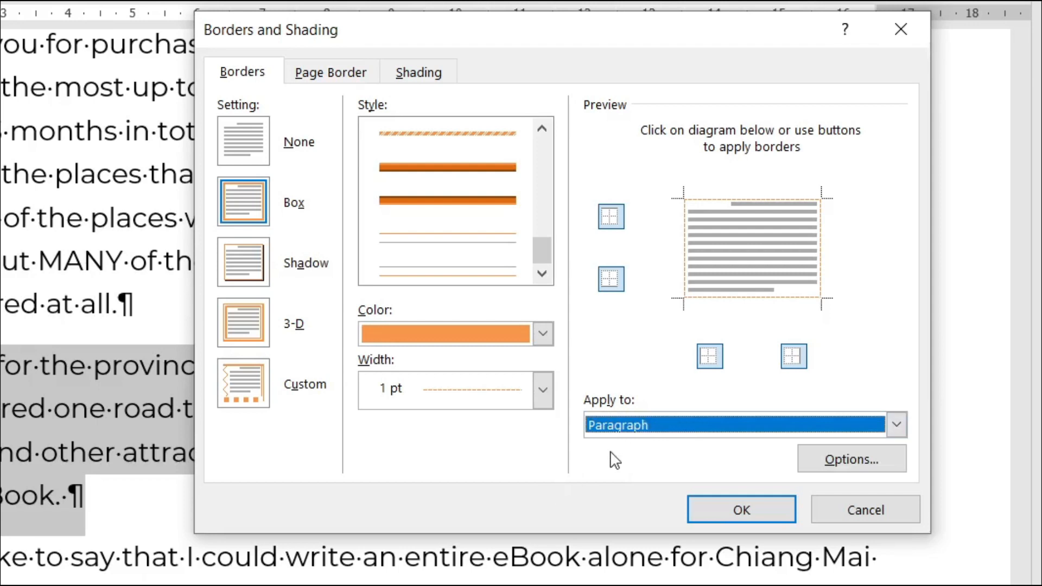
# Step: Set the paragraph border's distance from the text to 5 pt on all four sides and apply the border
pyautogui.click(850, 459)
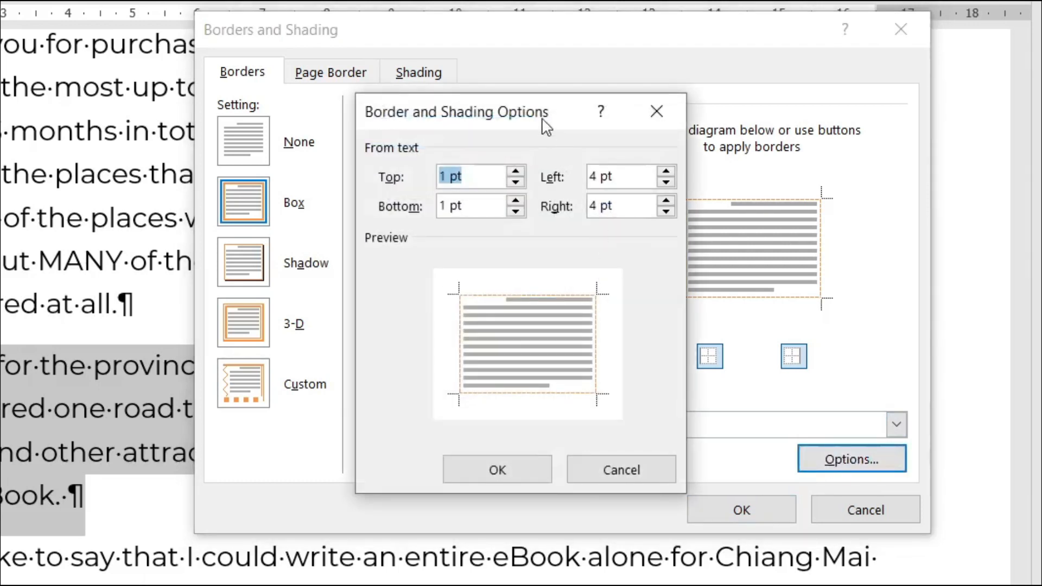
pyautogui.moveTo(539, 111); pyautogui.dragTo(531, 112)
pyautogui.click(468, 178)
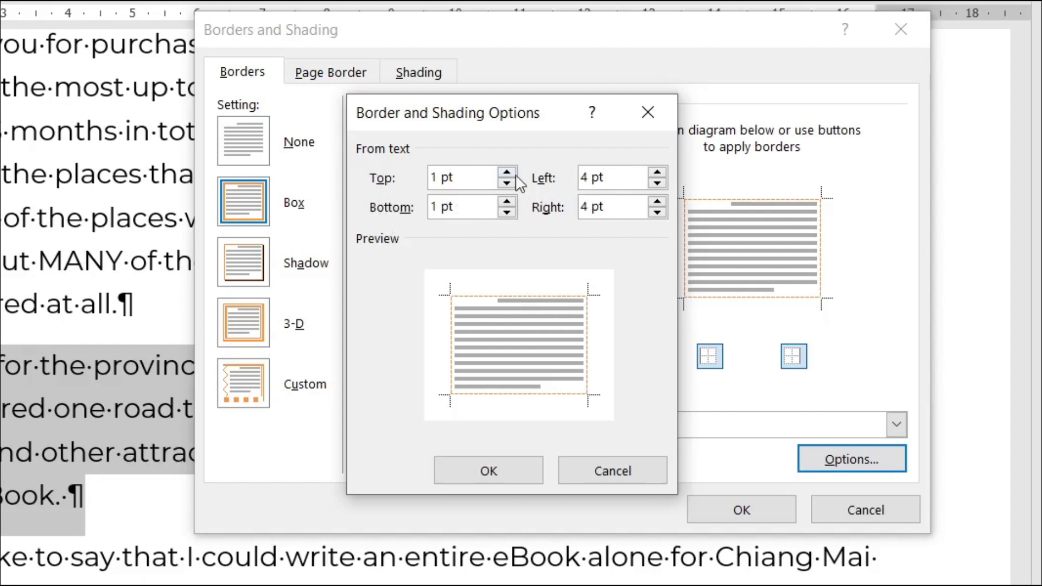
pyautogui.moveTo(489, 177); pyautogui.dragTo(389, 164)
pyautogui.write('5')
pyautogui.press('Tab')
pyautogui.write('5')
pyautogui.press('Tab')
pyautogui.write('5')
pyautogui.press('Tab')
pyautogui.write('5')
pyautogui.press('Tab')
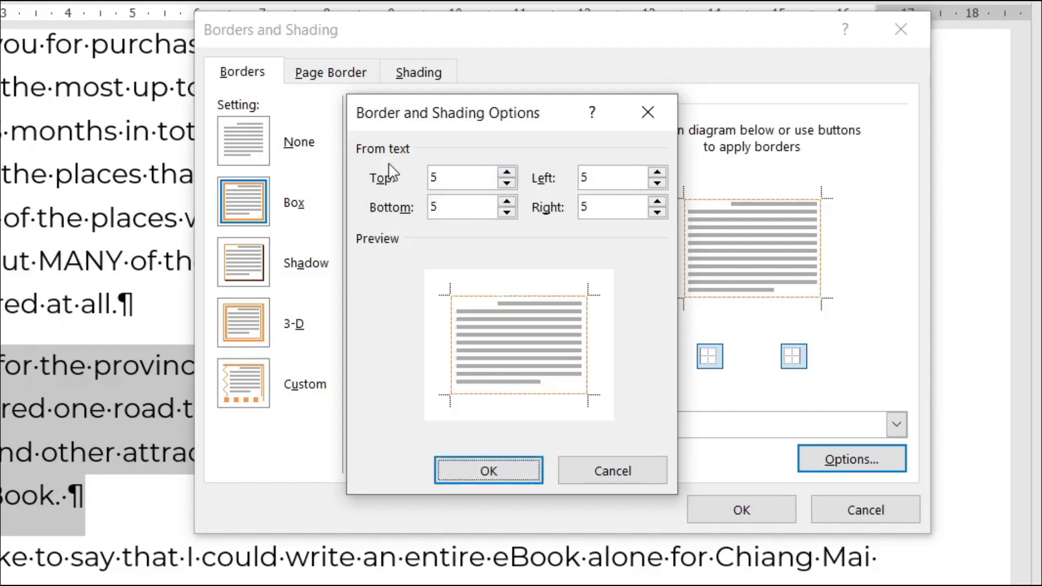
pyautogui.click(492, 468)
pyautogui.click(720, 513)
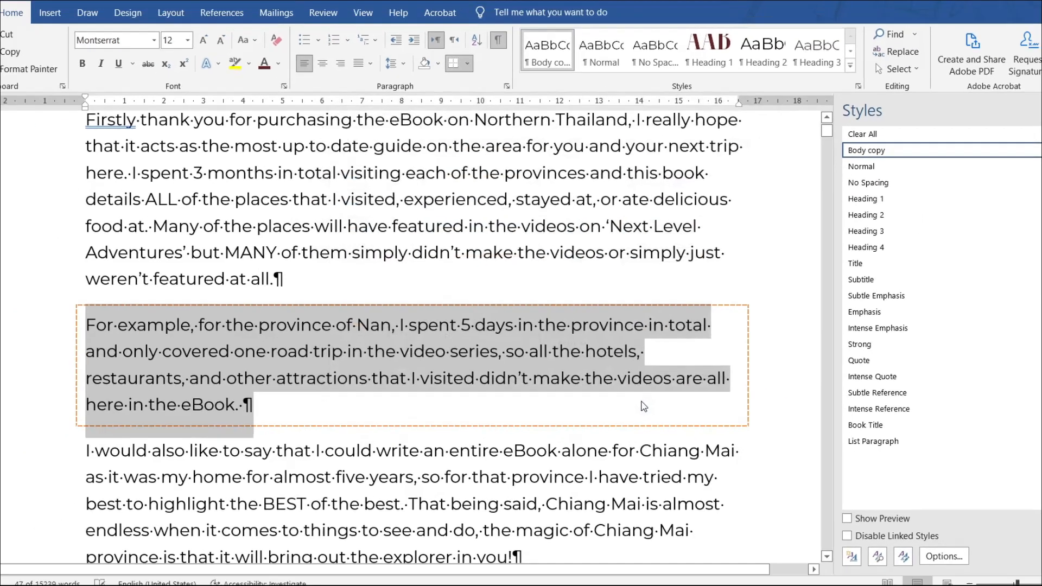
pyautogui.click(545, 374)
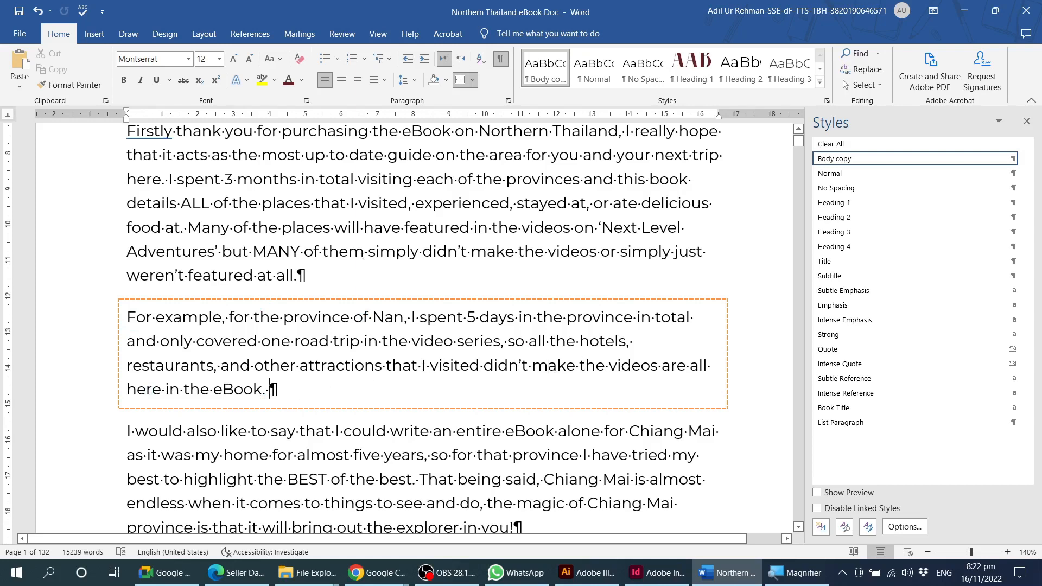
# Step: Choose the lightest orange theme colour as the shading fill for the bordered paragraph
pyautogui.click(473, 80)
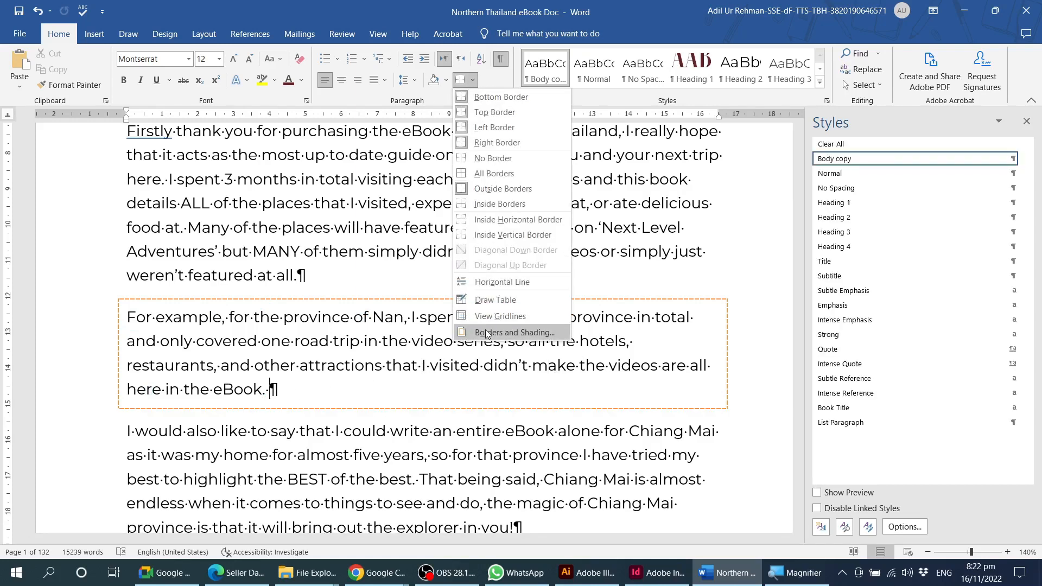
pyautogui.click(513, 332)
pyautogui.moveTo(511, 118)
pyautogui.mouseDown()
pyautogui.moveTo(584, 117)
pyautogui.moveTo(534, 117)
pyautogui.mouseUp()
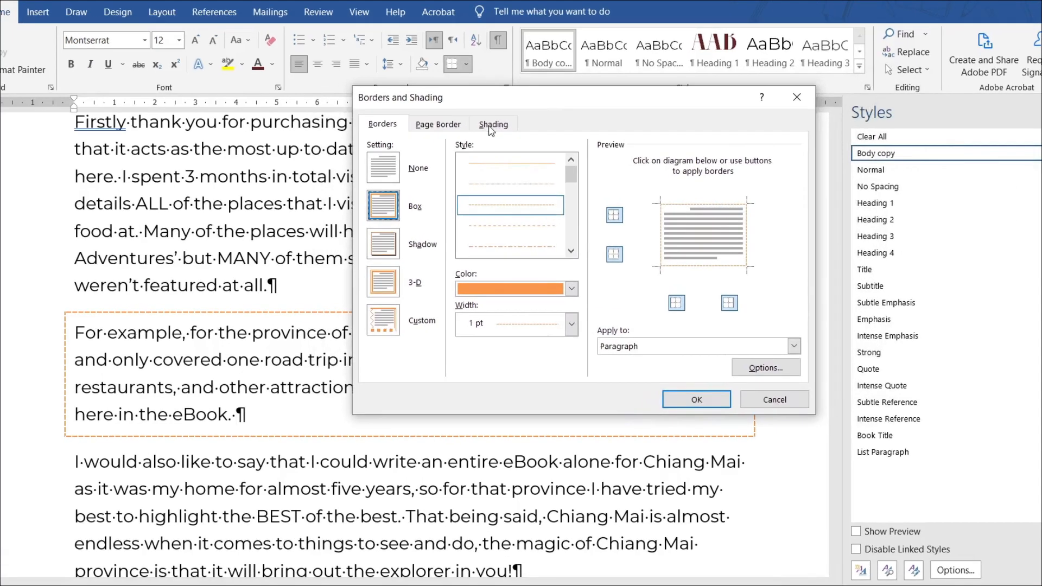
pyautogui.click(491, 129)
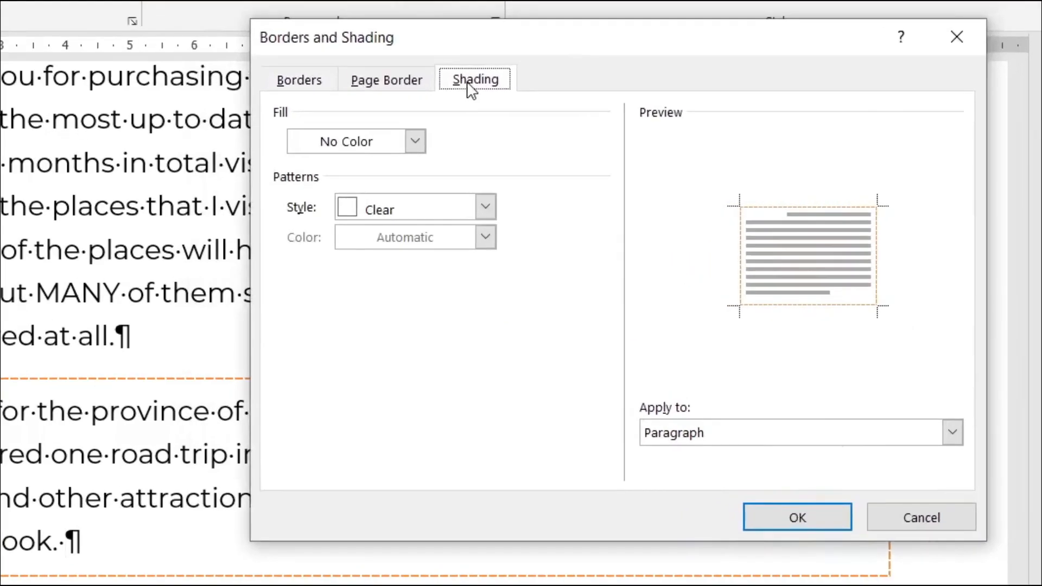
pyautogui.click(456, 163)
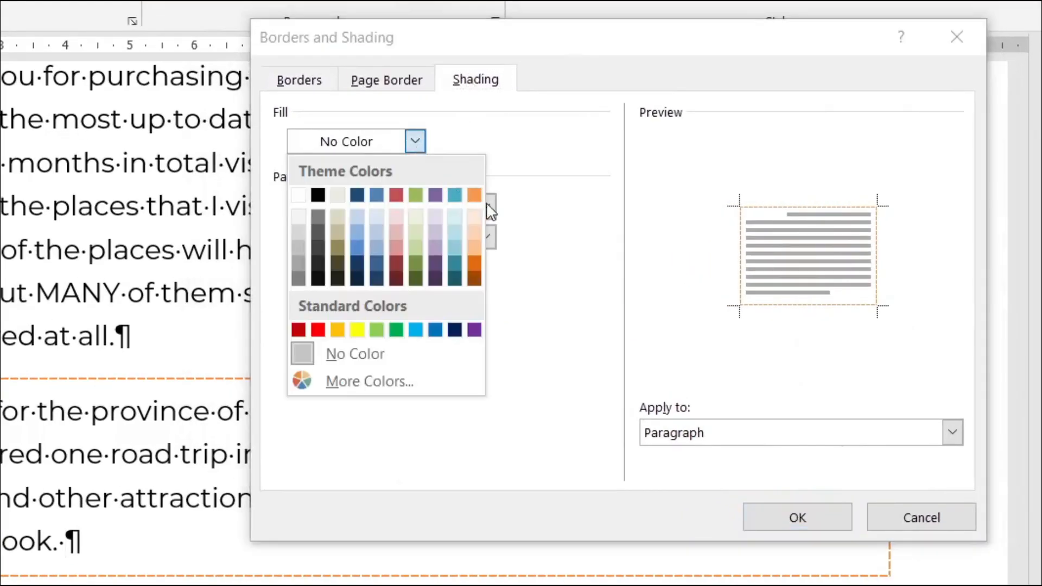
pyautogui.click(474, 214)
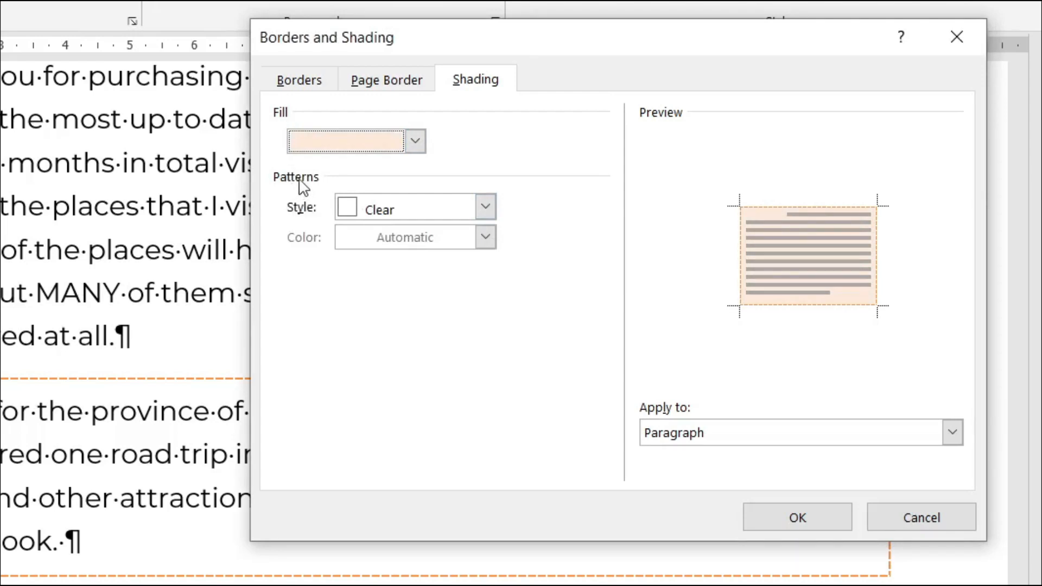
# Step: Browse the shading pattern styles and try the 12.5% pattern in red over the fill
pyautogui.click(486, 208)
pyautogui.moveTo(484, 253); pyautogui.dragTo(490, 378)
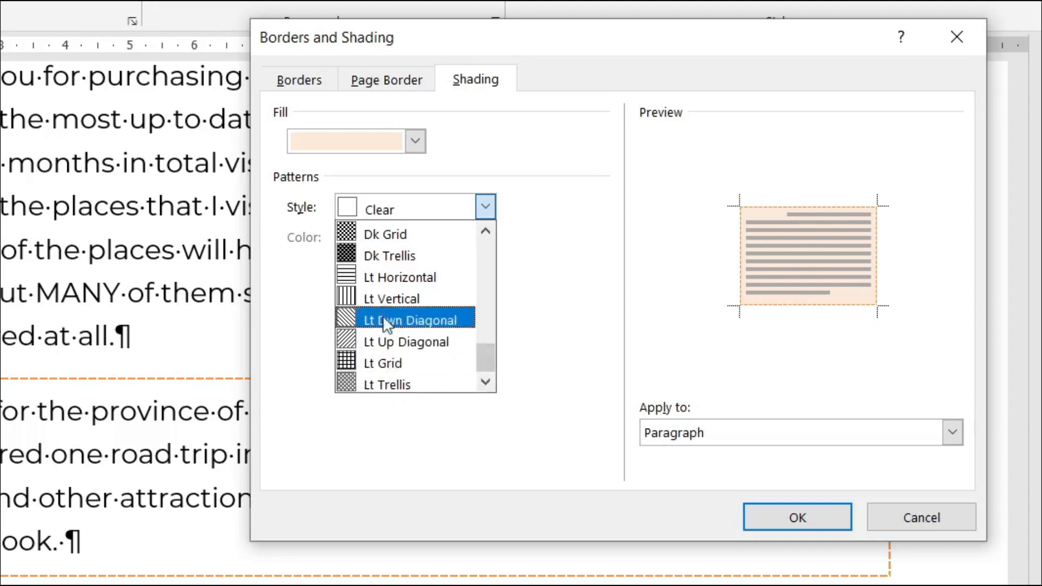
pyautogui.moveTo(493, 364); pyautogui.dragTo(489, 348)
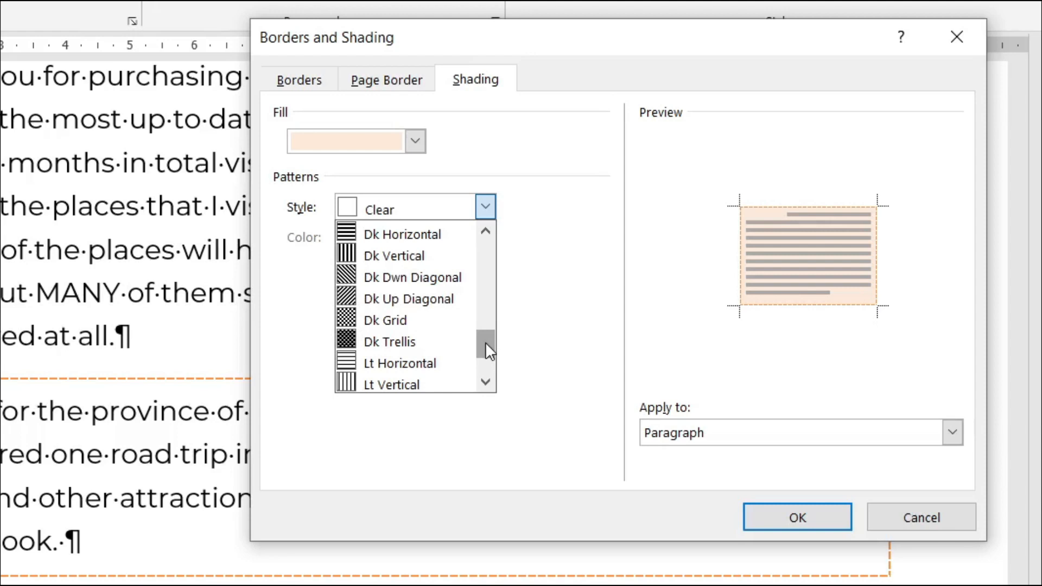
pyautogui.moveTo(485, 342); pyautogui.dragTo(485, 249)
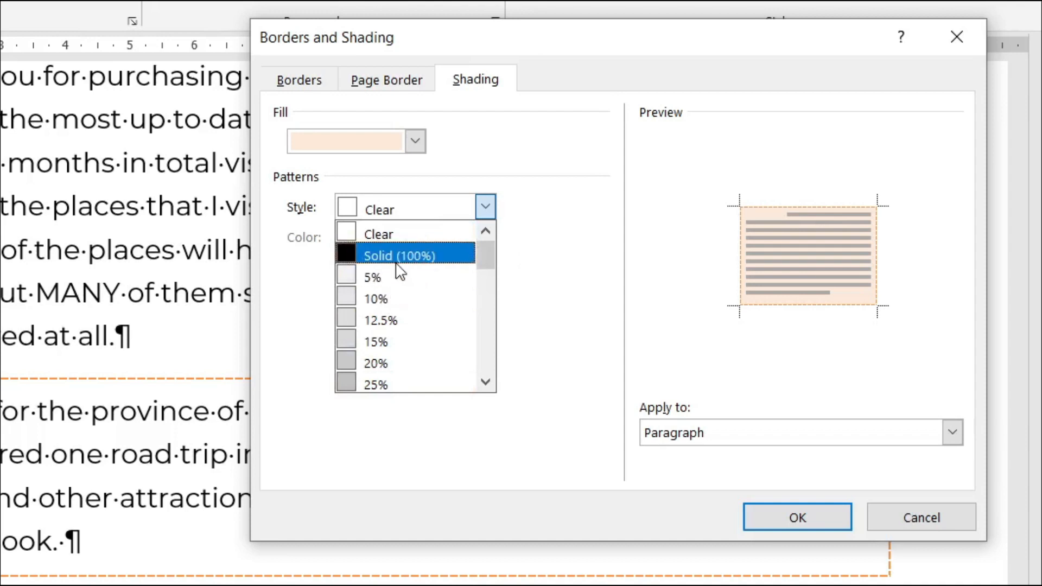
pyautogui.click(386, 320)
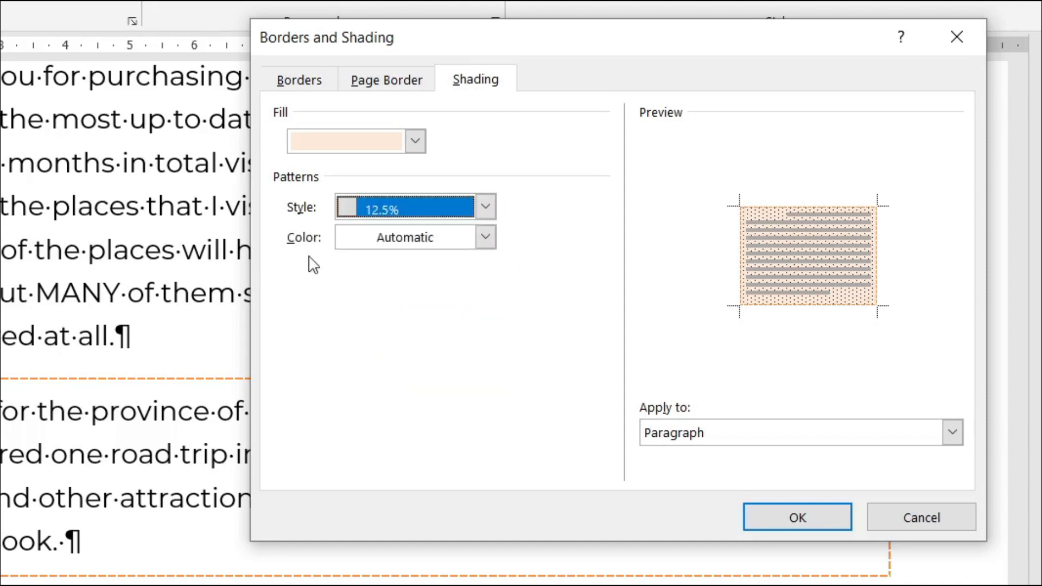
pyautogui.click(418, 244)
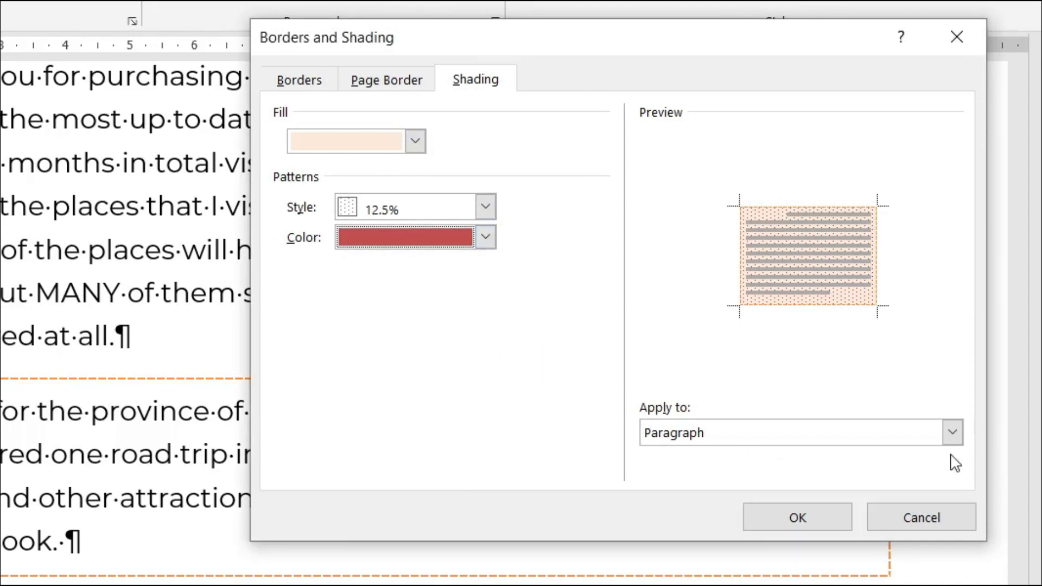
# Step: Apply the light orange shading to Paragraph with the pattern style left at Clear, and close the border settings
pyautogui.click(955, 438)
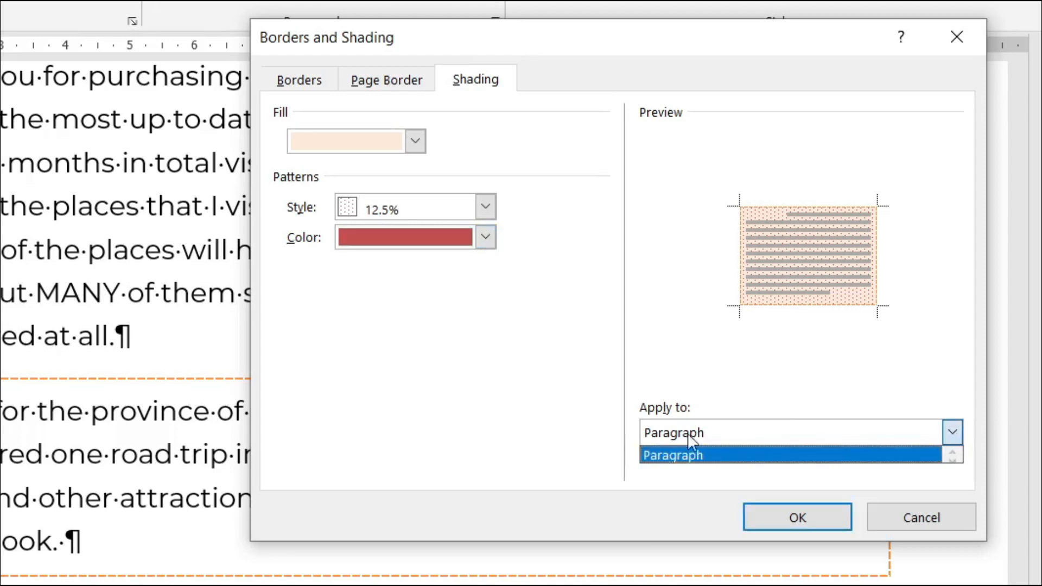
pyautogui.click(749, 455)
pyautogui.click(729, 434)
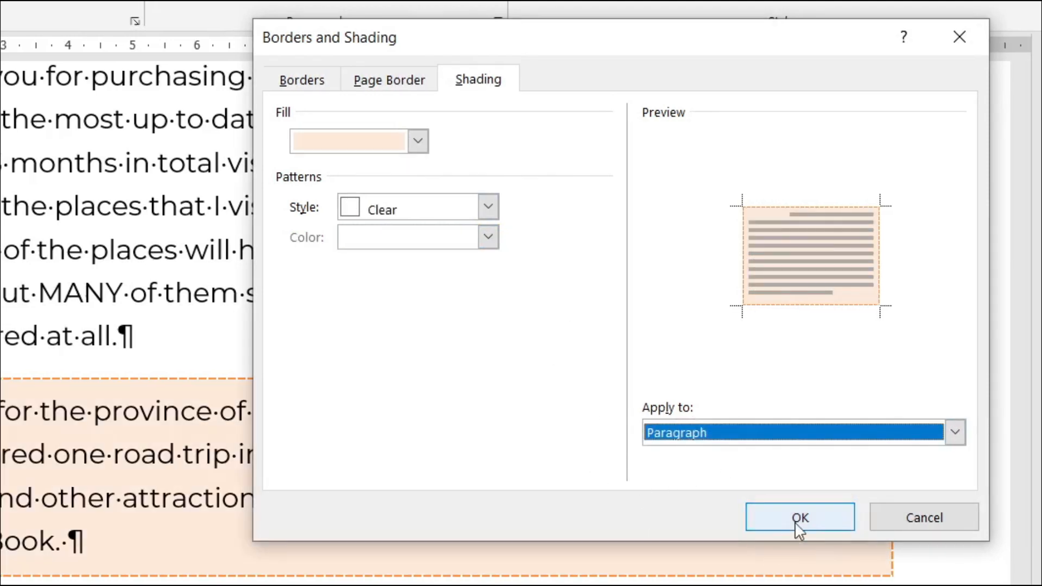
pyautogui.click(905, 516)
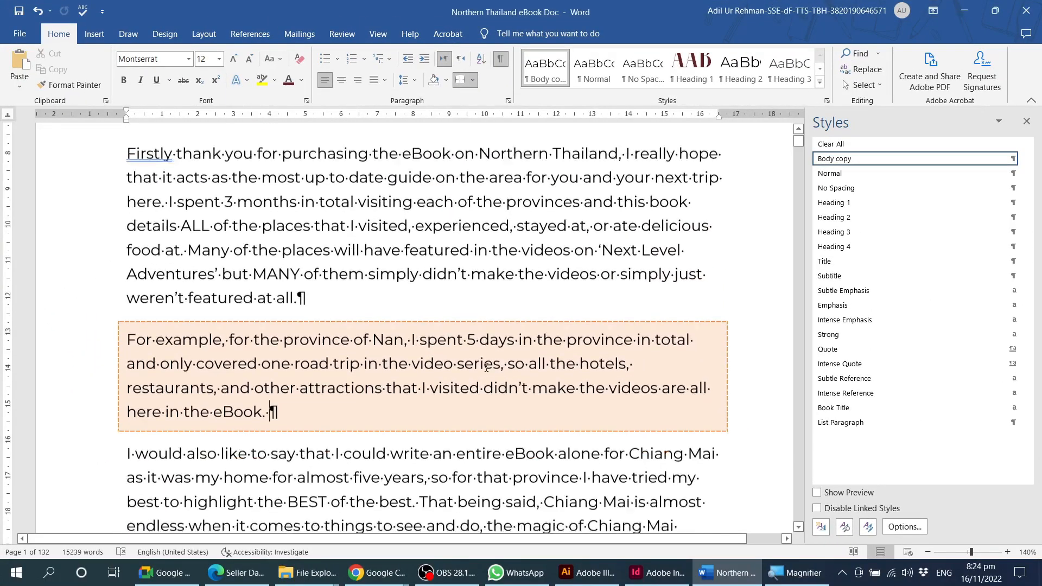
# Step: Shade only the word "province" in the boxed paragraph with the red theme colour, applied to Text
pyautogui.keyDown('ctrl'); pyautogui.scroll(2, 486, 368); pyautogui.keyUp('ctrl')
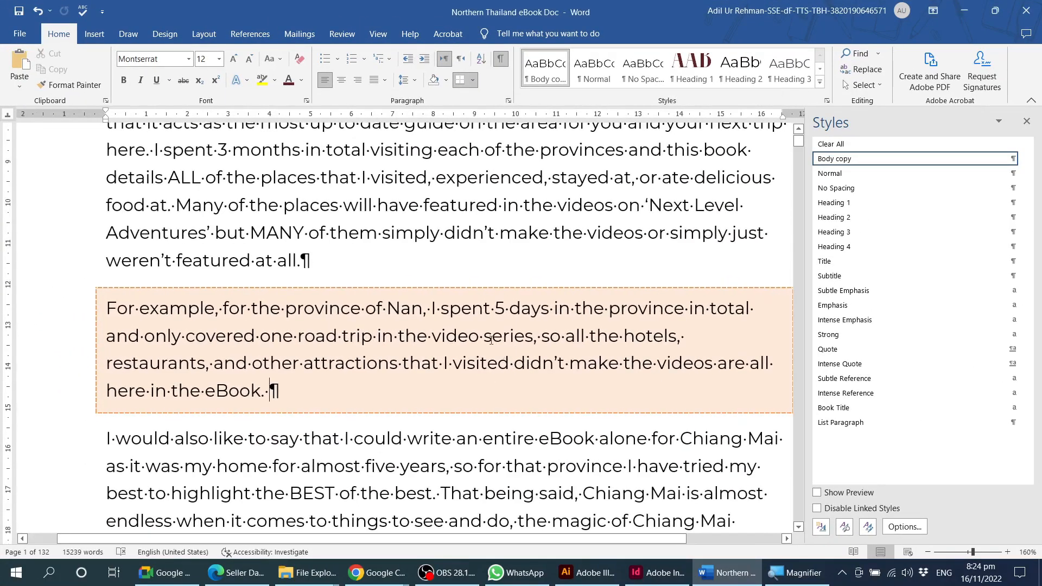
pyautogui.doubleClick(316, 309)
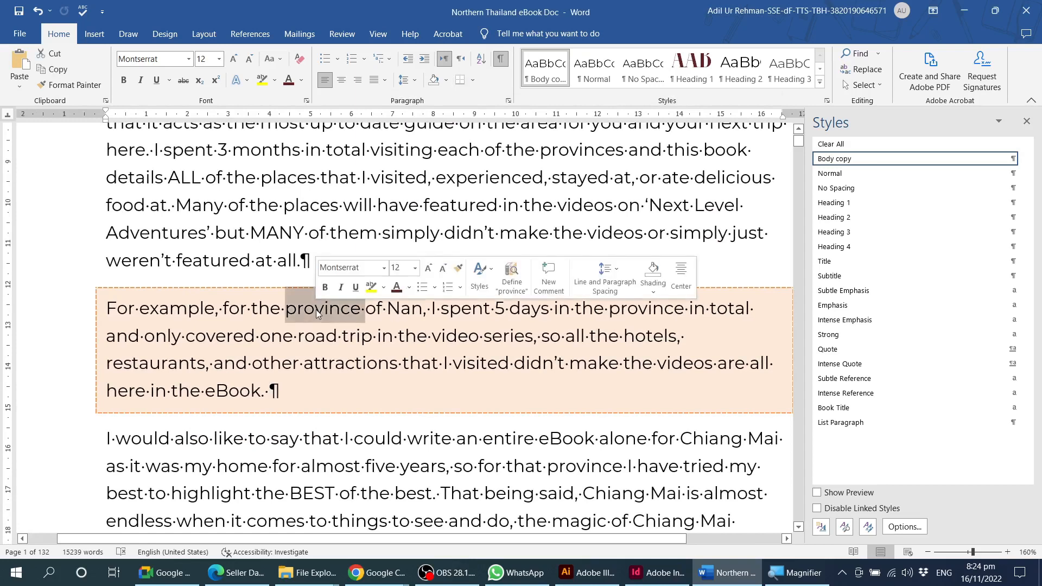
pyautogui.click(472, 82)
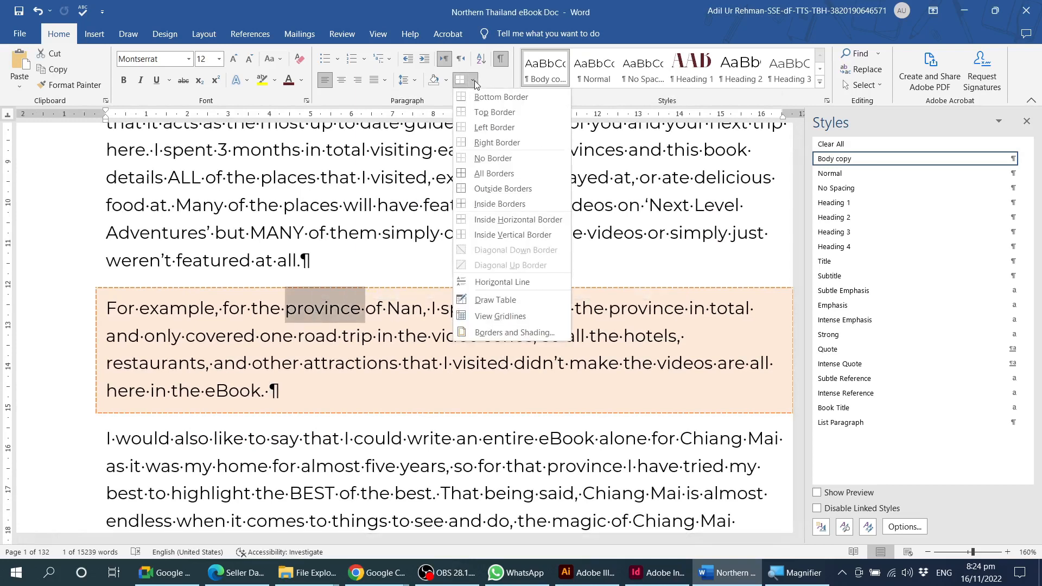
pyautogui.click(511, 328)
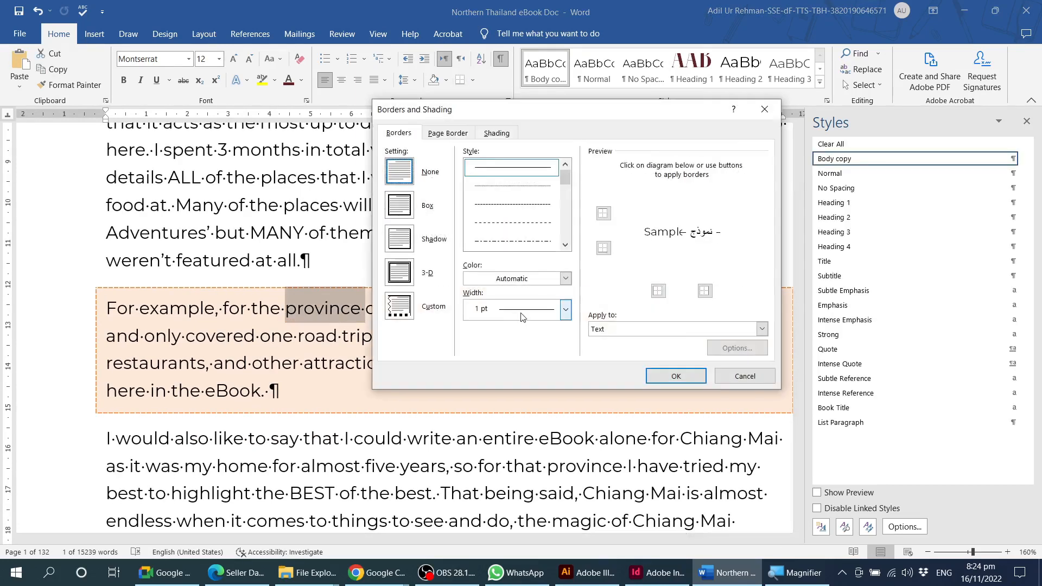
pyautogui.click(488, 133)
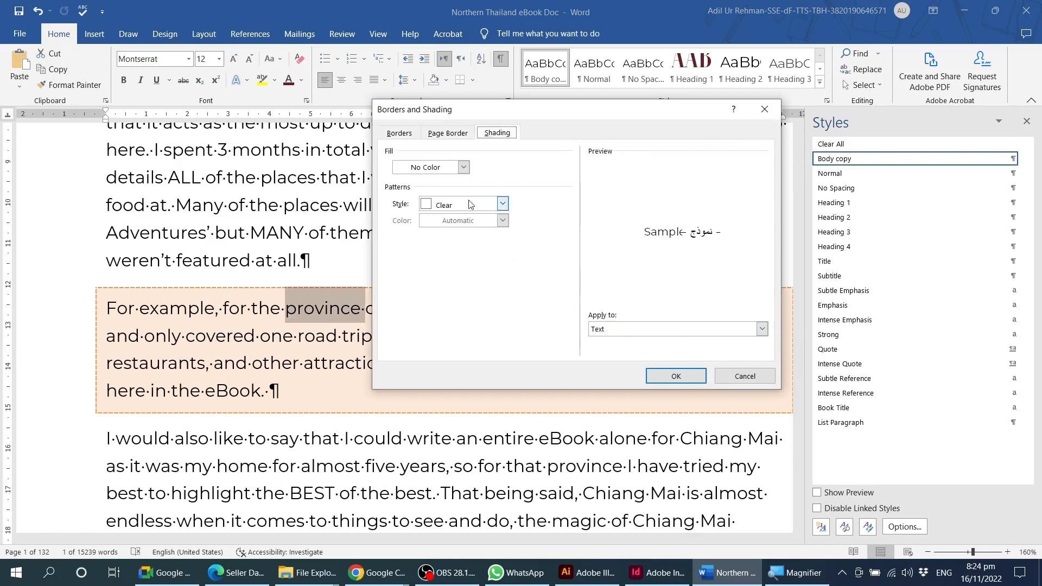
pyautogui.click(463, 169)
pyautogui.click(453, 196)
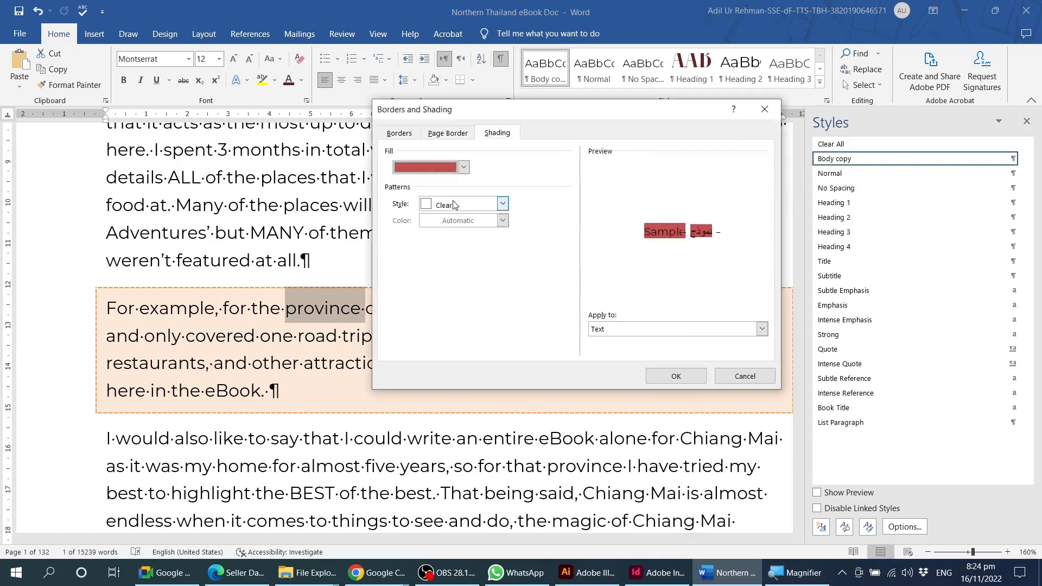
pyautogui.click(675, 376)
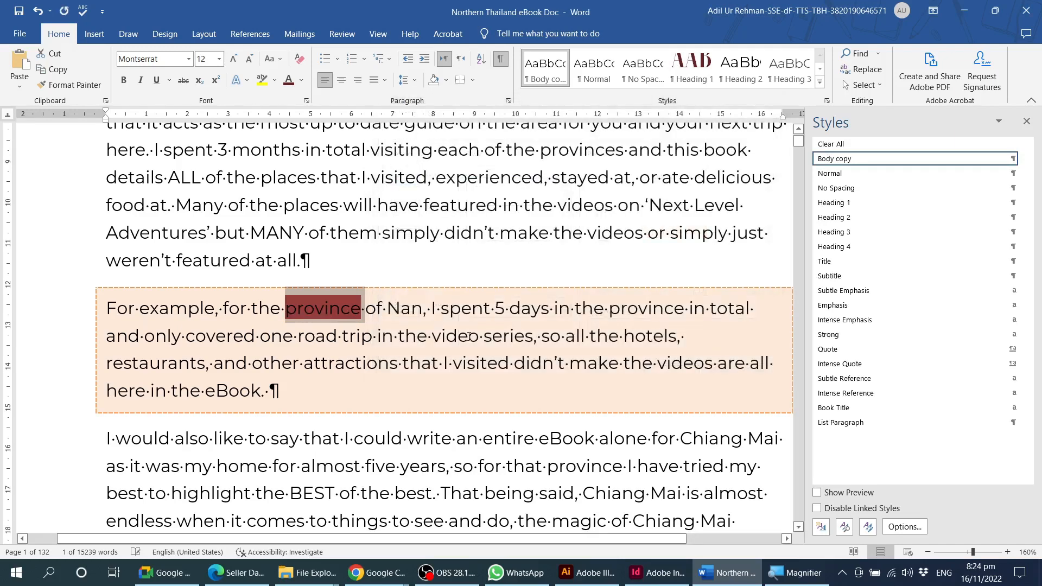
# Step: Set the font colour of the shaded word "province" to white
pyautogui.click(384, 316)
pyautogui.moveTo(286, 307); pyautogui.dragTo(357, 303)
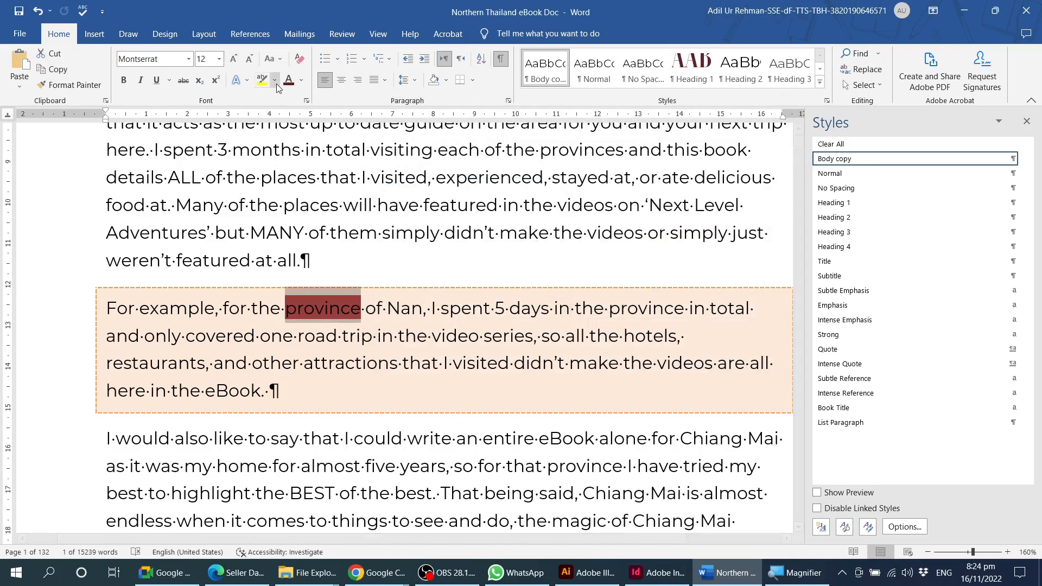
pyautogui.click(301, 81)
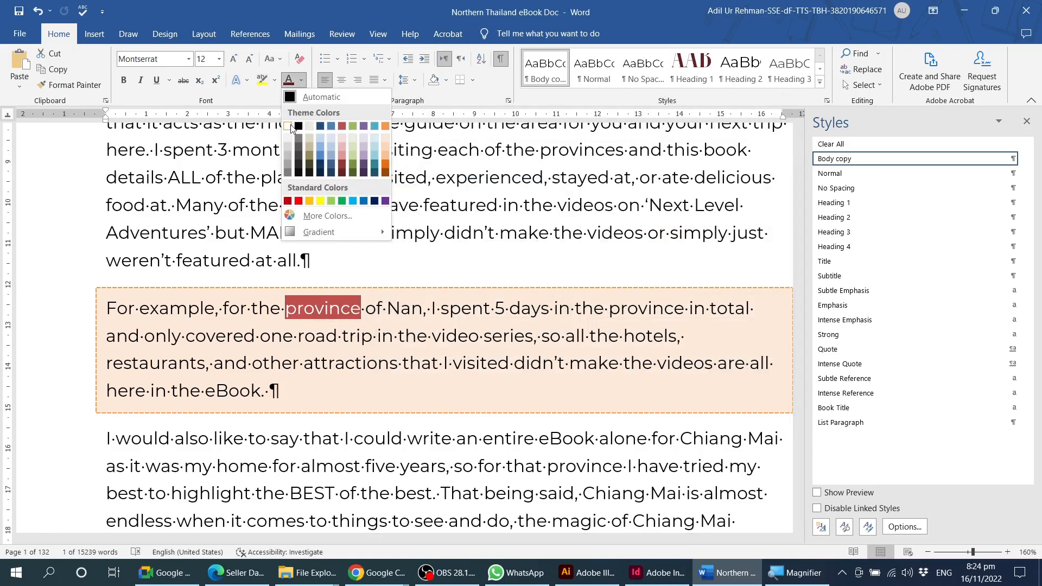
pyautogui.click(298, 126)
pyautogui.click(456, 360)
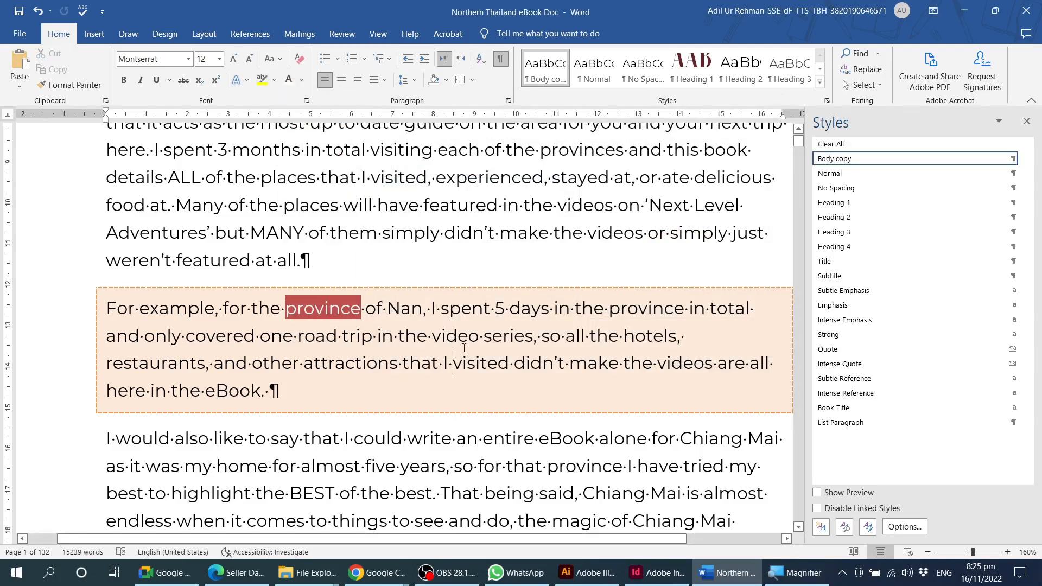
# Step: Undo the white font colour and the red shading on the word "province"
pyautogui.keyDown('ctrl'); pyautogui.scroll(-2, 458, 358); pyautogui.keyUp('ctrl')
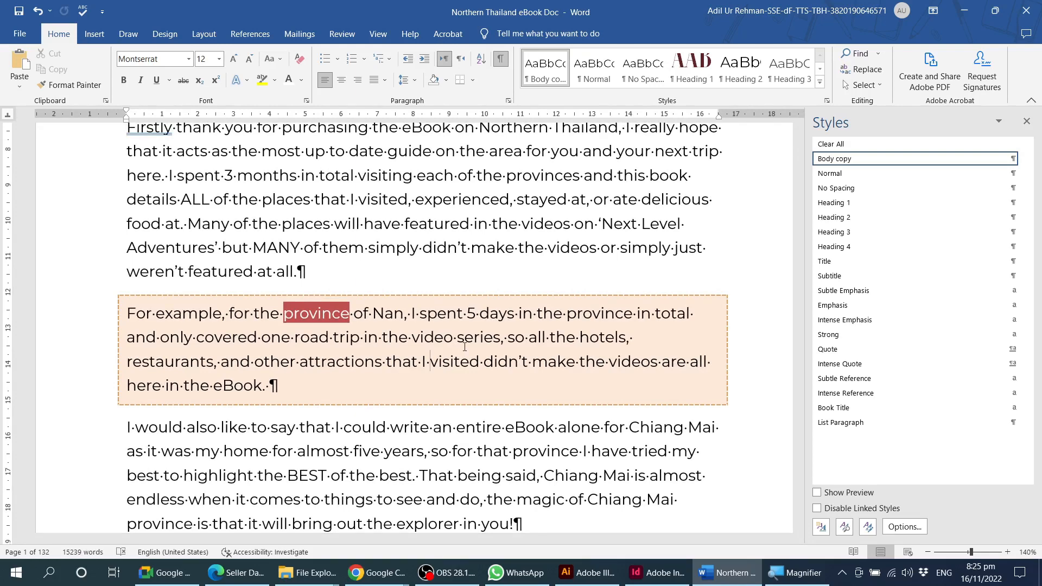
pyautogui.hotkey('ctrl', 'z')
pyautogui.hotkey('ctrl', 'z')
pyautogui.click(271, 337)
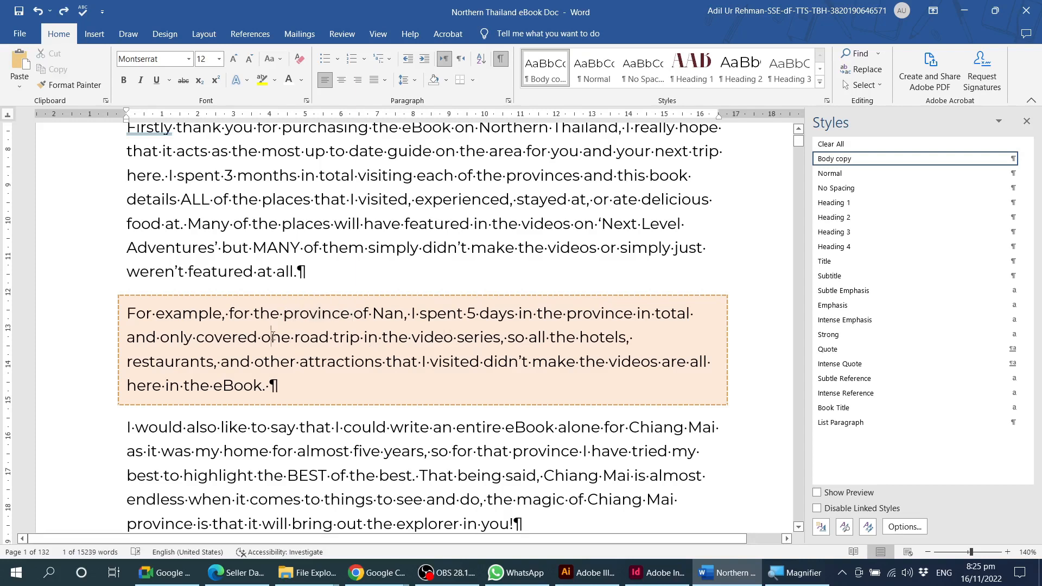
# Step: Give the opening words "For example," in the boxed paragraph red text shading, white font colour and bold
pyautogui.moveTo(227, 313); pyautogui.dragTo(127, 313)
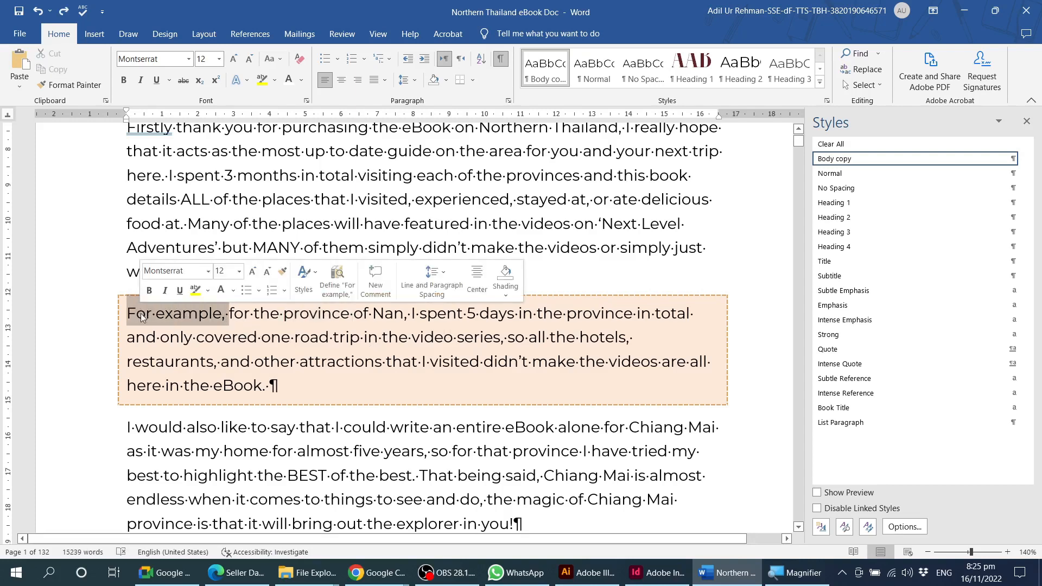
pyautogui.click(472, 81)
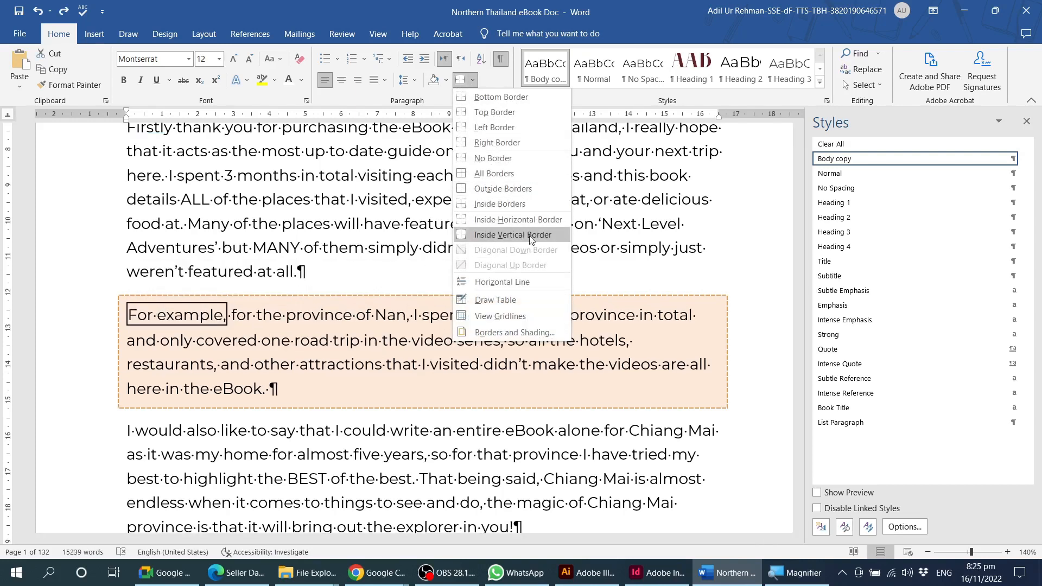
pyautogui.click(491, 332)
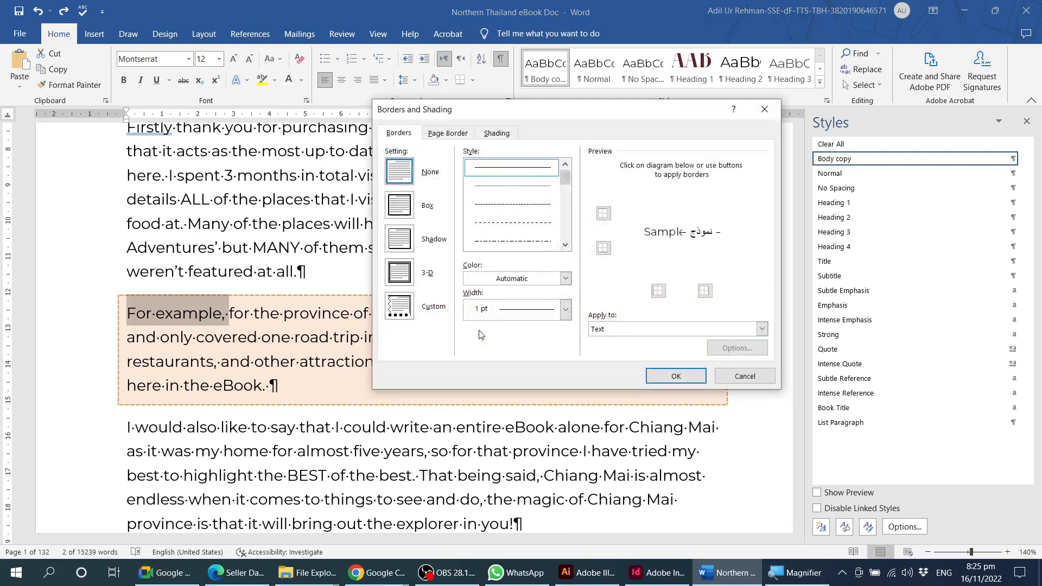
pyautogui.click(491, 133)
pyautogui.click(463, 167)
pyautogui.click(453, 199)
pyautogui.click(676, 376)
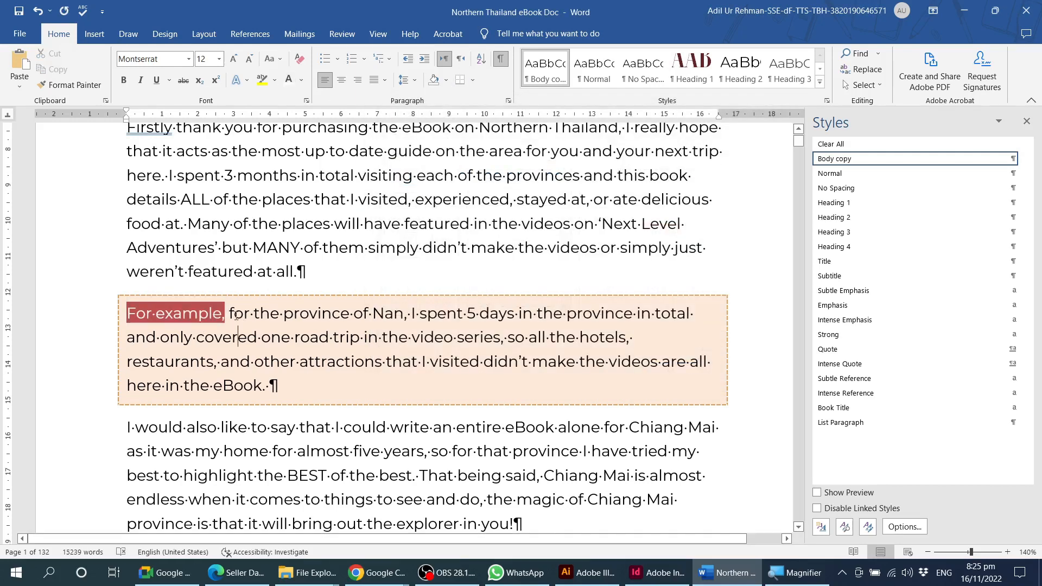
pyautogui.click(150, 288)
pyautogui.click(255, 313)
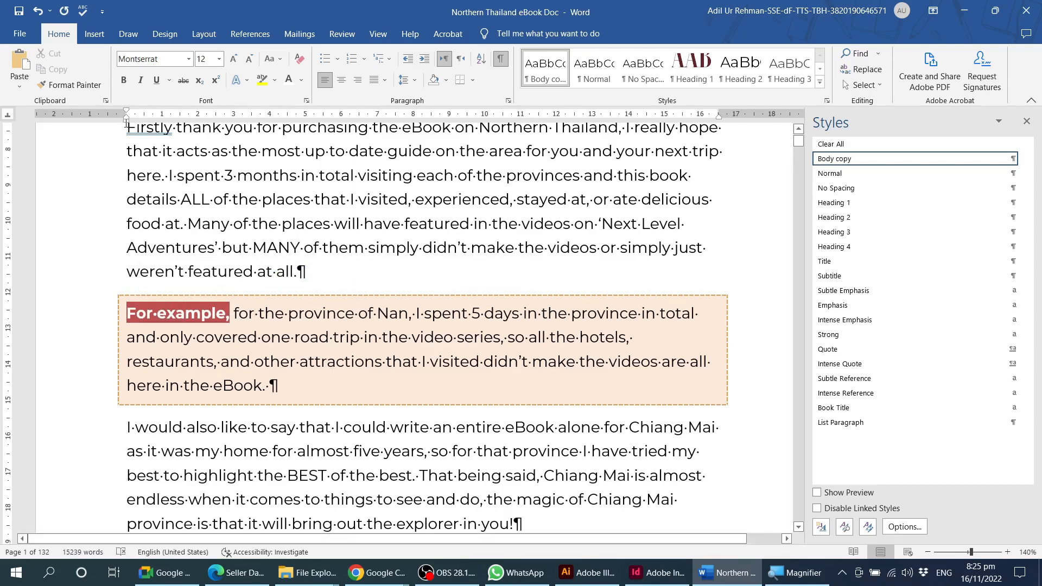
# Step: Indent the boxed paragraph until its left border lines up with the body text, undoing the automatic update of the other Body copy paragraphs
pyautogui.moveTo(127, 122)
pyautogui.mouseDown()
pyautogui.moveTo(162, 123)
pyautogui.moveTo(135, 131)
pyautogui.mouseUp()
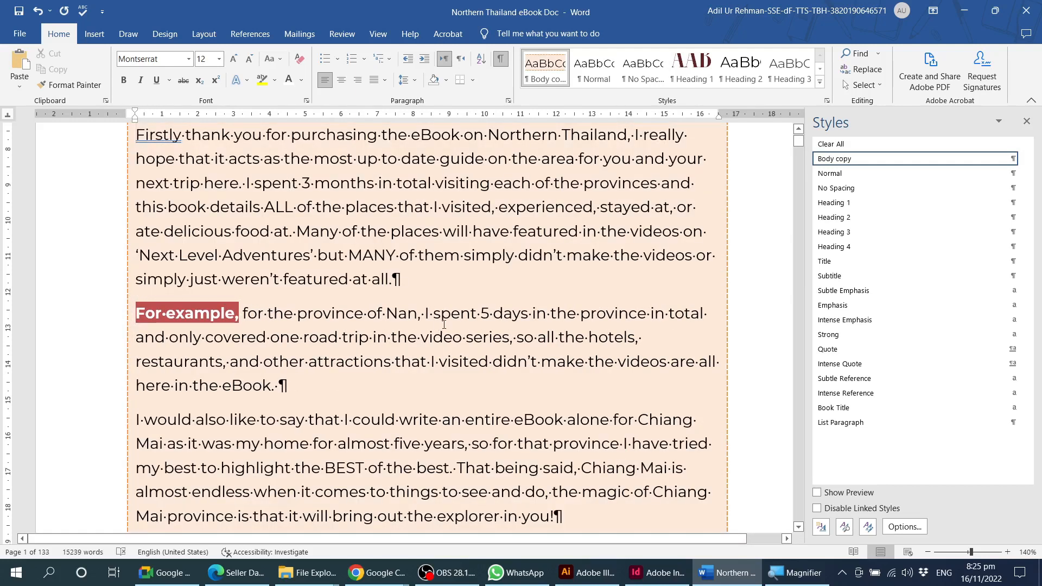
pyautogui.press('alt')
pyautogui.scroll(4, 353, 347)
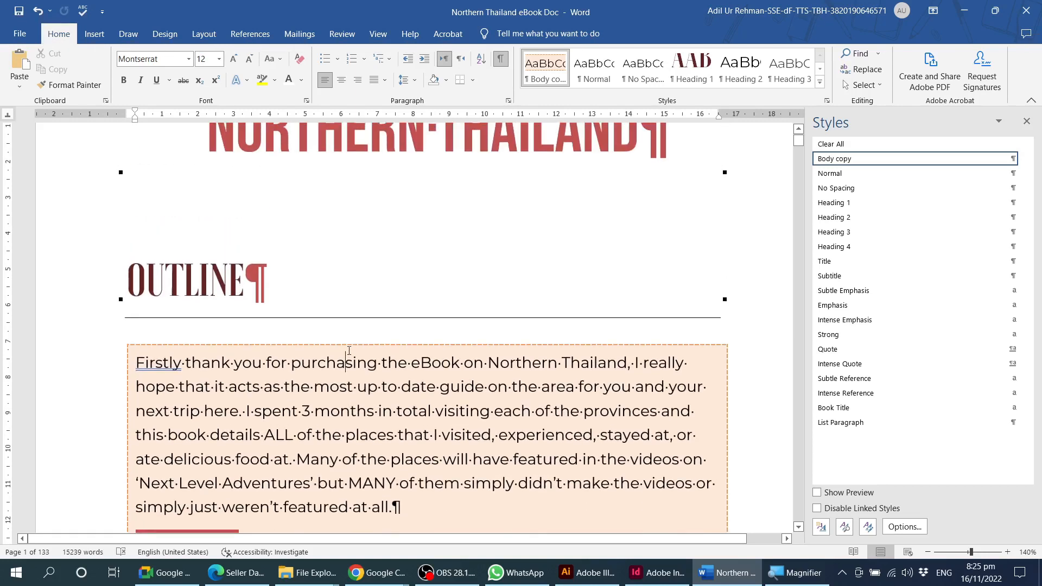
pyautogui.hotkey('ctrl', 'z')
pyautogui.scroll(-3, 352, 357)
pyautogui.scroll(-2, 417, 367)
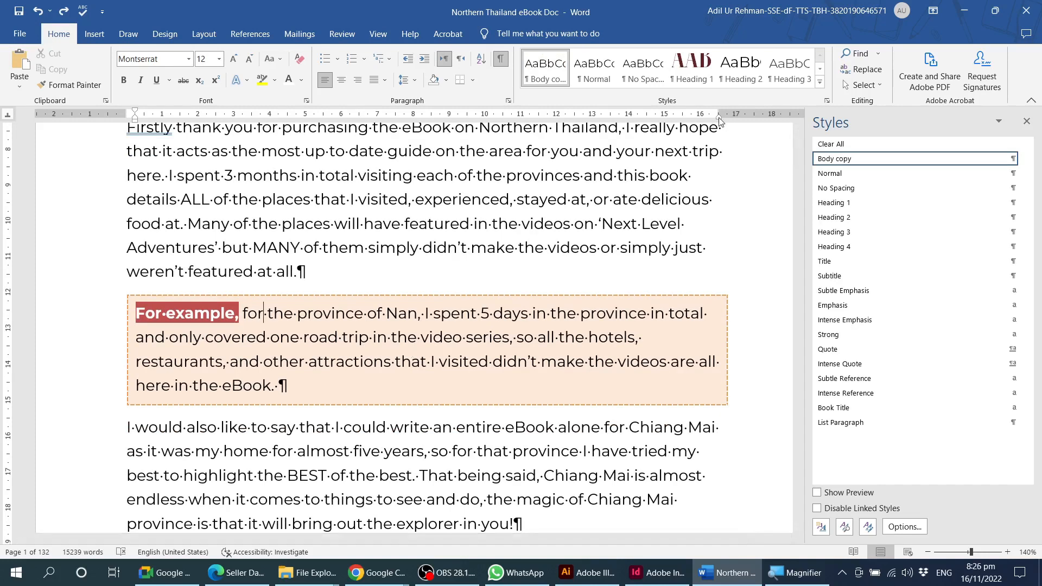
# Step: Set the boxed paragraph's right indent so its border lines up with the body text margin, undoing the automatic updates to other Body copy paragraphs
pyautogui.moveTo(718, 117); pyautogui.dragTo(704, 119)
pyautogui.scroll(4, 626, 277)
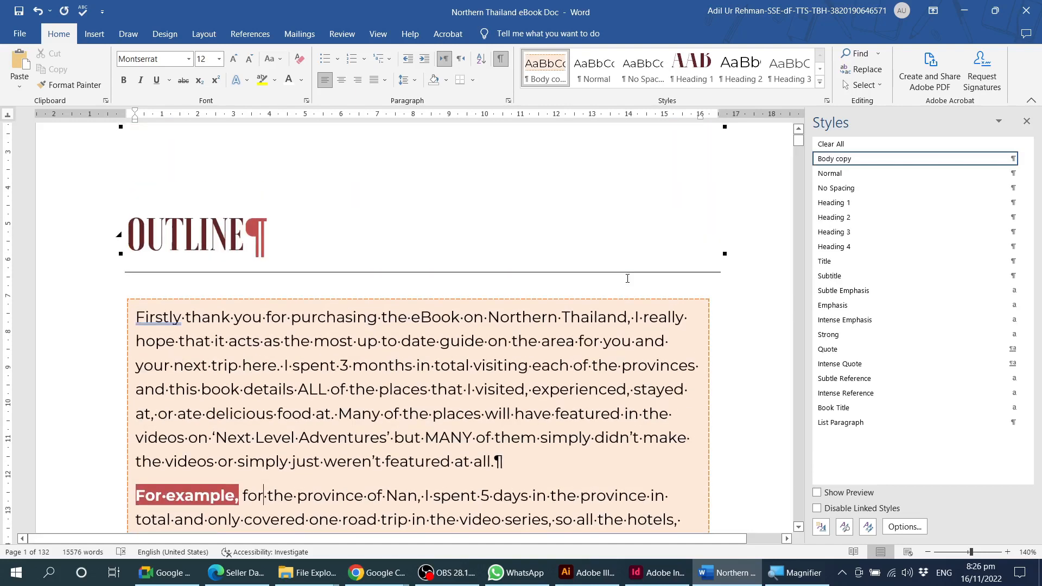
pyautogui.scroll(-5, 645, 375)
pyautogui.scroll(-2, 644, 375)
pyautogui.scroll(2, 646, 376)
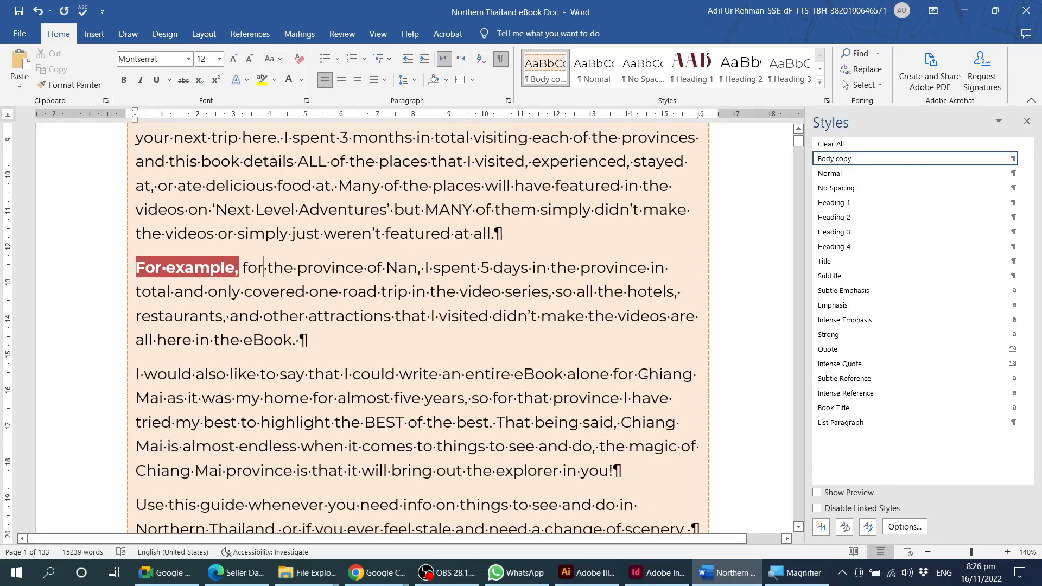
pyautogui.click(635, 254)
pyautogui.hotkey('ctrl', 'z')
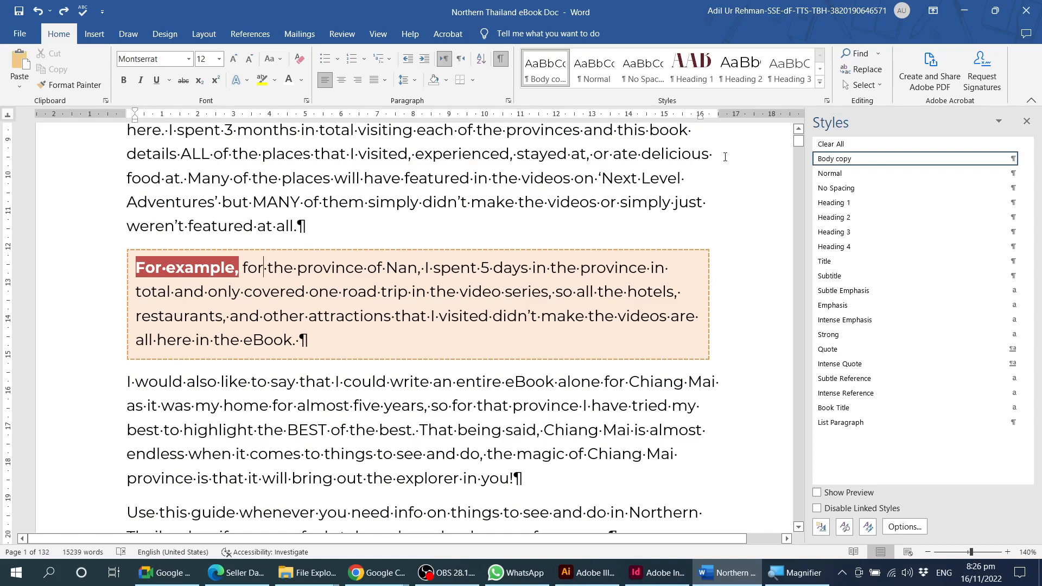
pyautogui.moveTo(700, 121); pyautogui.dragTo(709, 120)
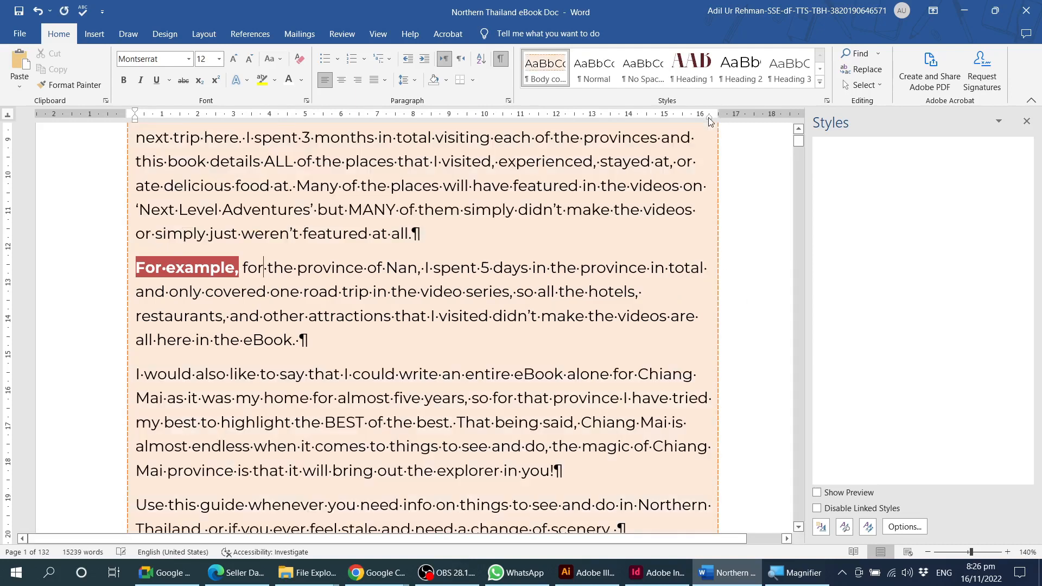
pyautogui.hotkey('ctrl', 'z')
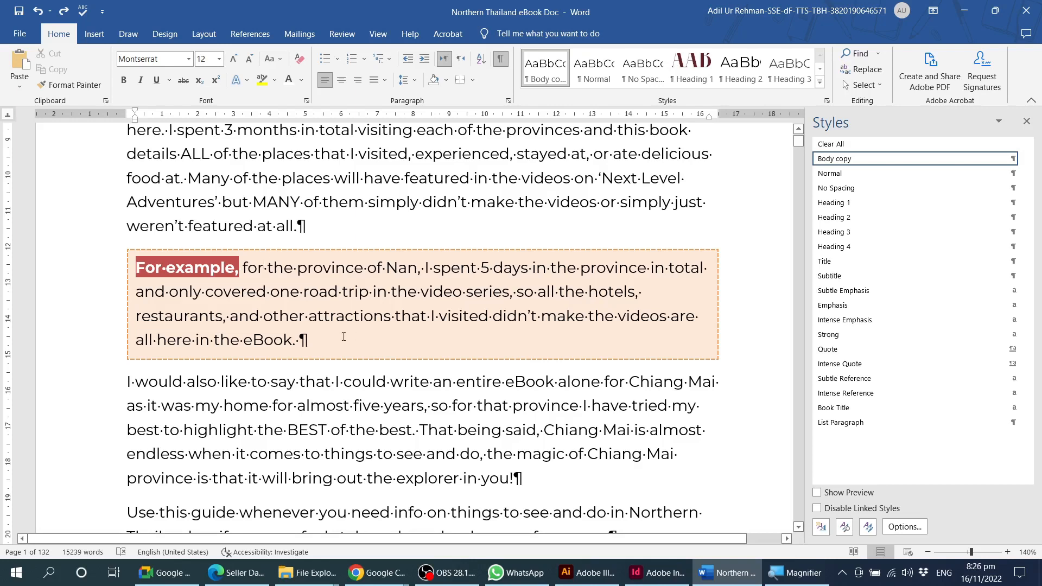
pyautogui.scroll(-1, 336, 335)
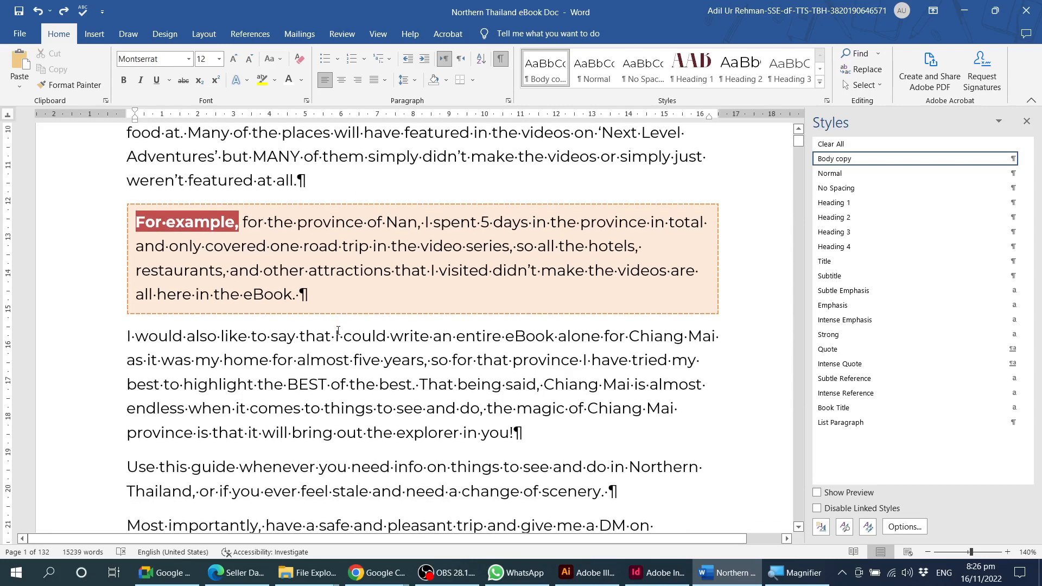
pyautogui.click(347, 305)
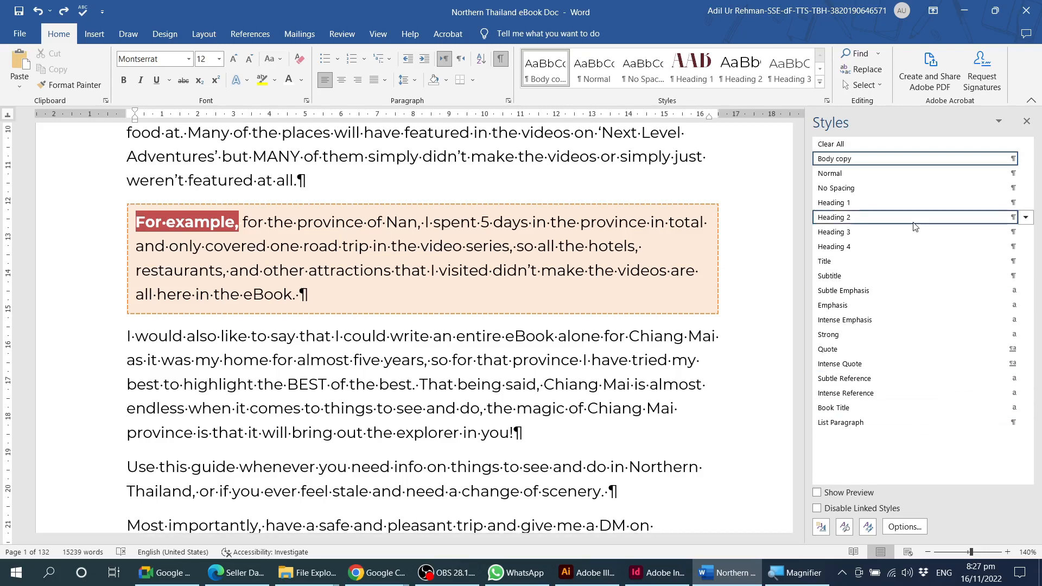
# Step: Apply the Quote style to the paragraph beginning "Use this guide whenever you need info"
pyautogui.moveTo(909, 233)
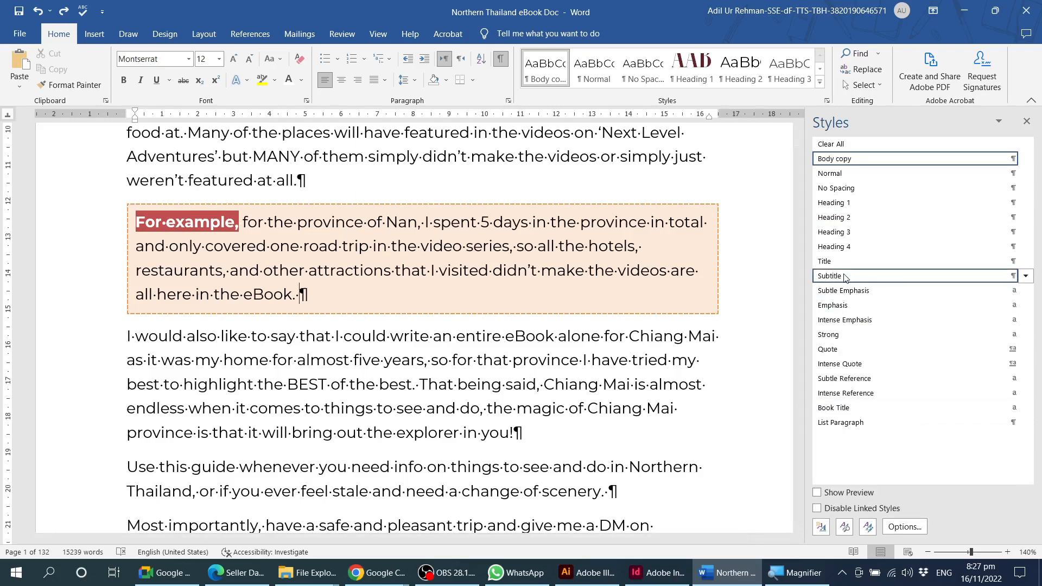
pyautogui.moveTo(843, 278)
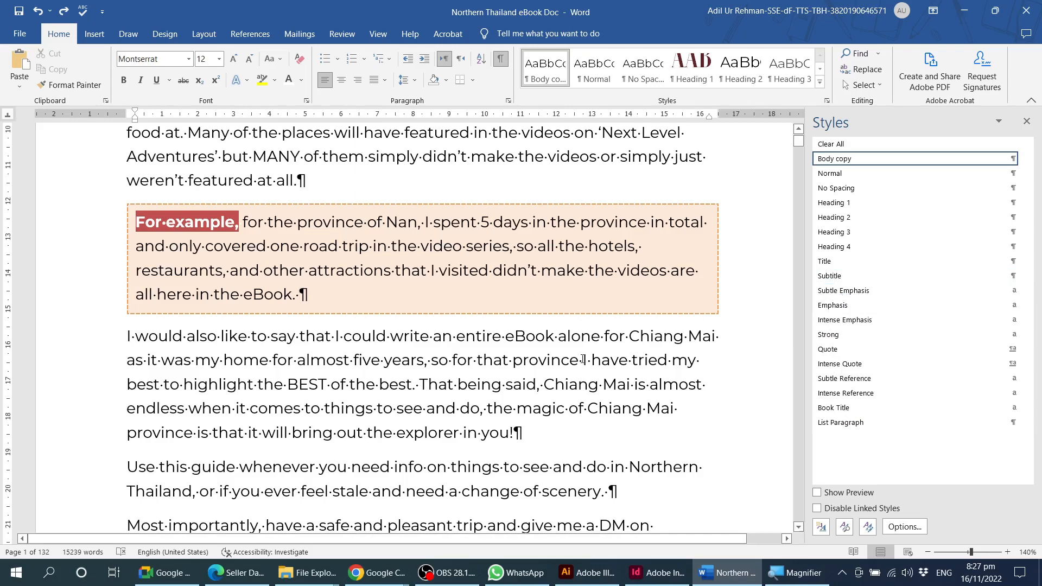
pyautogui.scroll(-3, 531, 397)
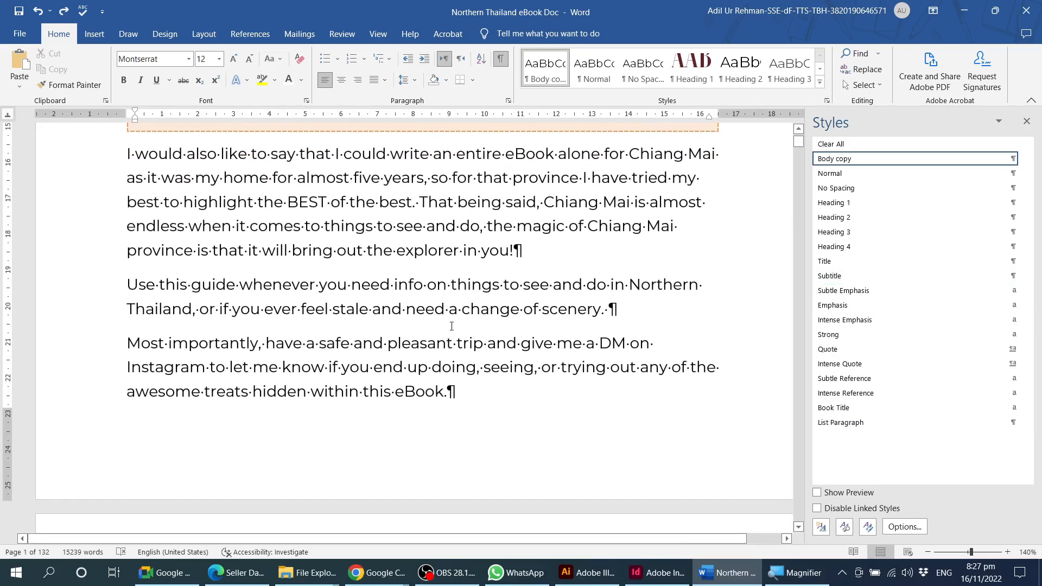
pyautogui.tripleClick(462, 299)
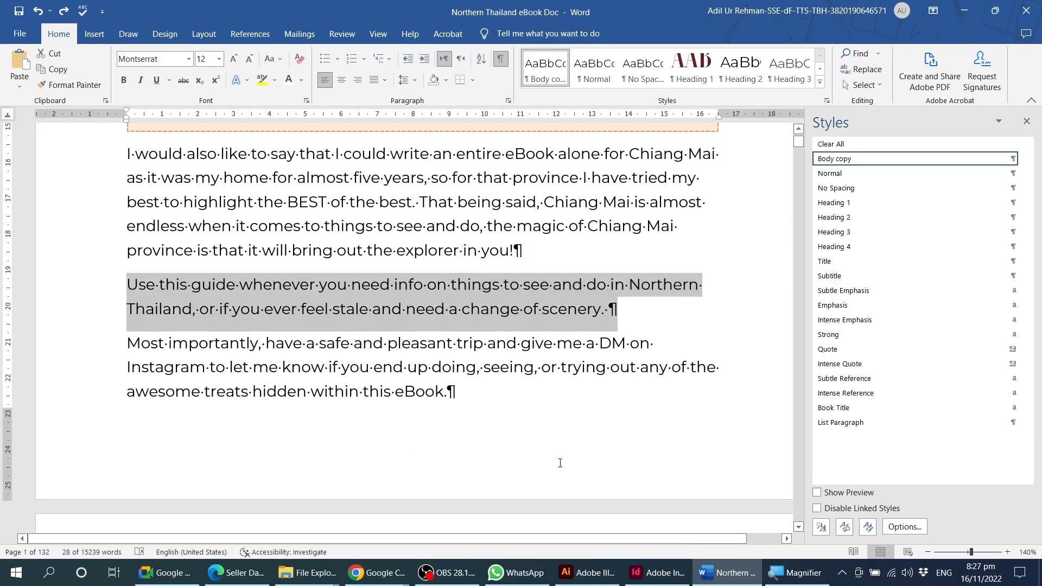
pyautogui.click(839, 350)
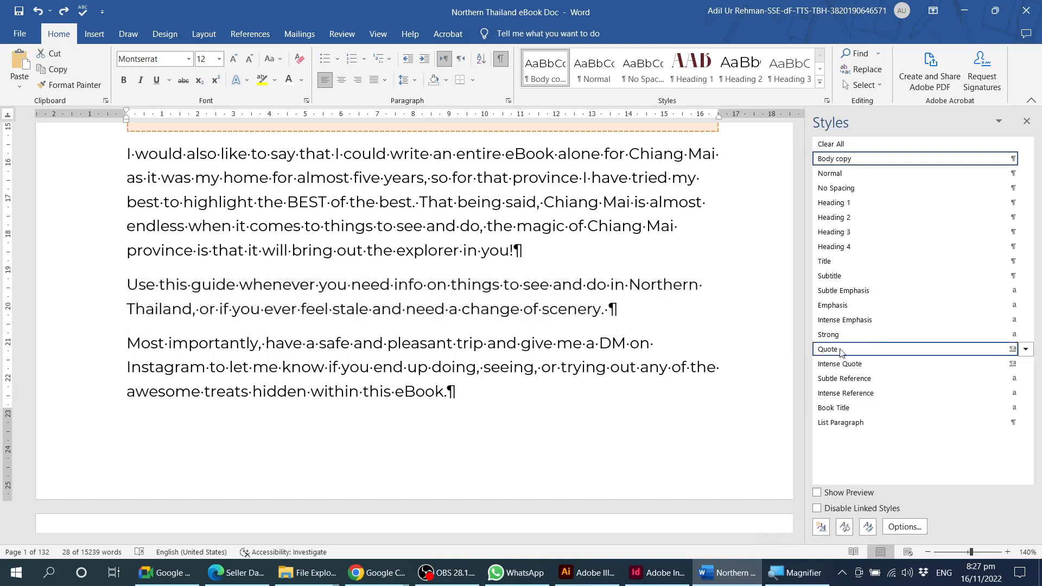
pyautogui.click(378, 290)
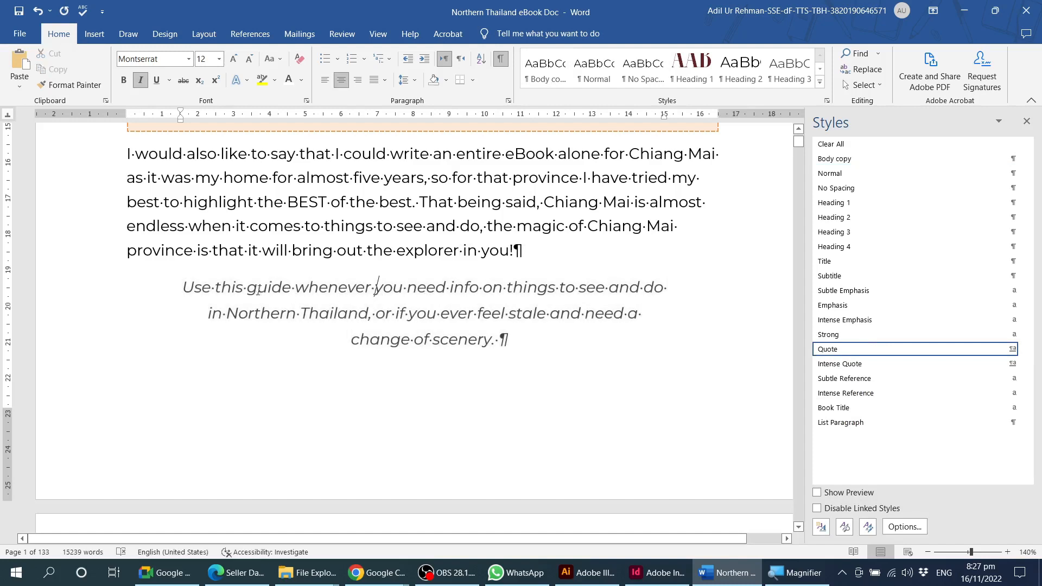
pyautogui.moveTo(188, 286); pyautogui.dragTo(507, 350)
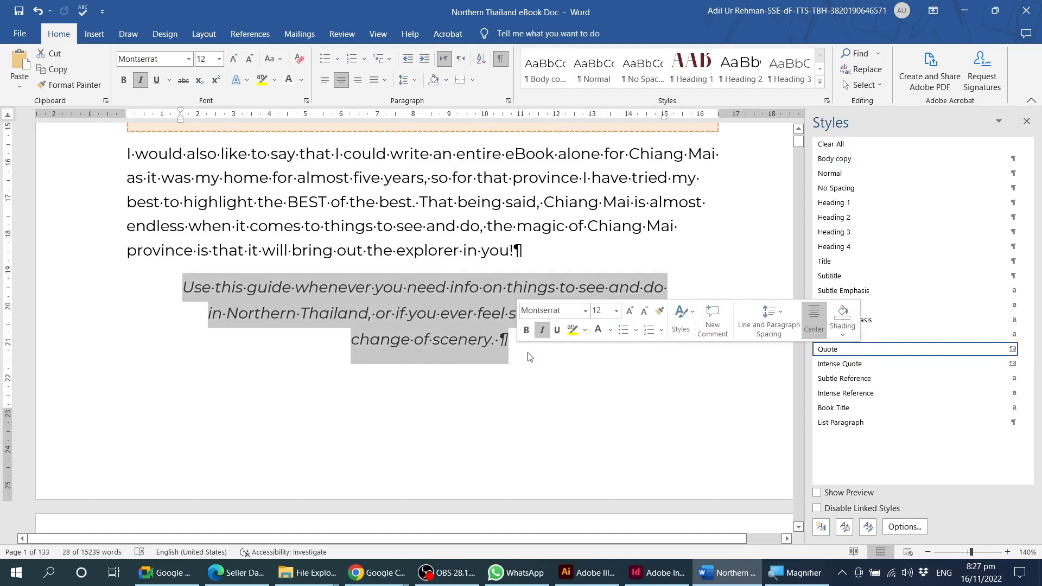
pyautogui.click(484, 331)
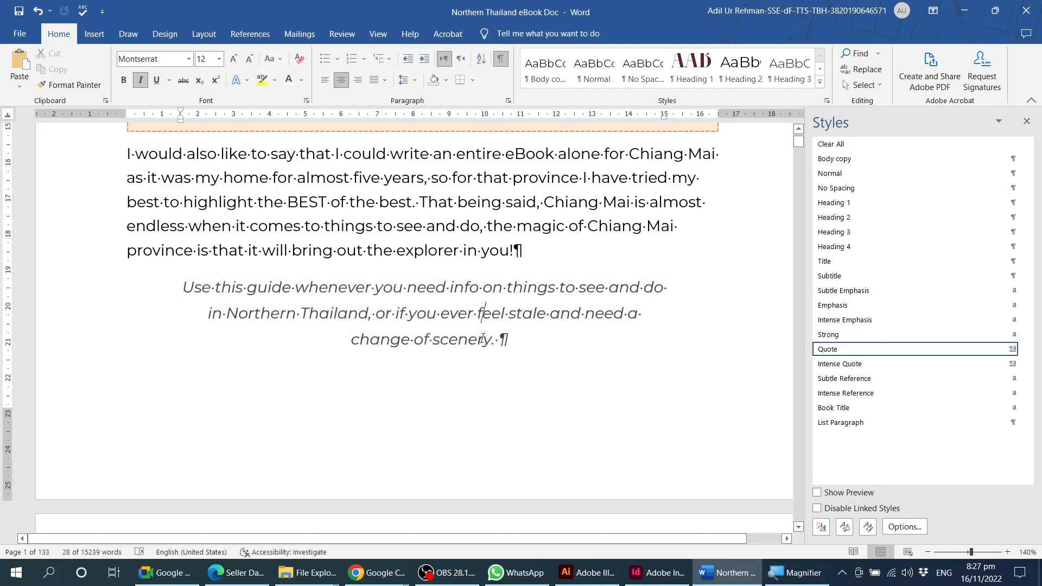
# Step: Apply the Emphasis style to the whole paragraph beginning "Most importantly, have a safe and pleasant trip"
pyautogui.scroll(-6, 483, 330)
pyautogui.scroll(-3, 484, 331)
pyautogui.scroll(2, 391, 304)
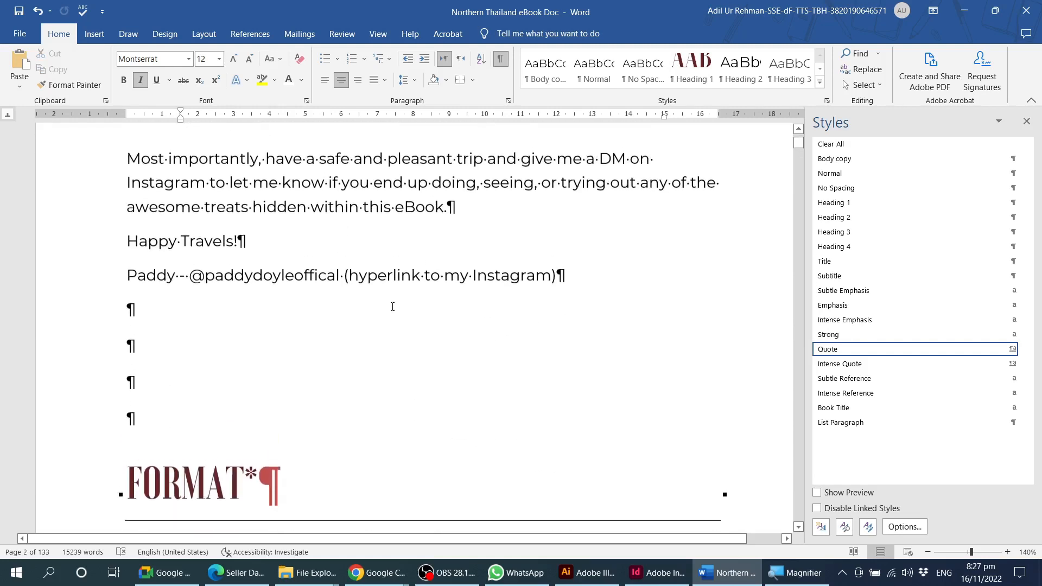
pyautogui.tripleClick(359, 232)
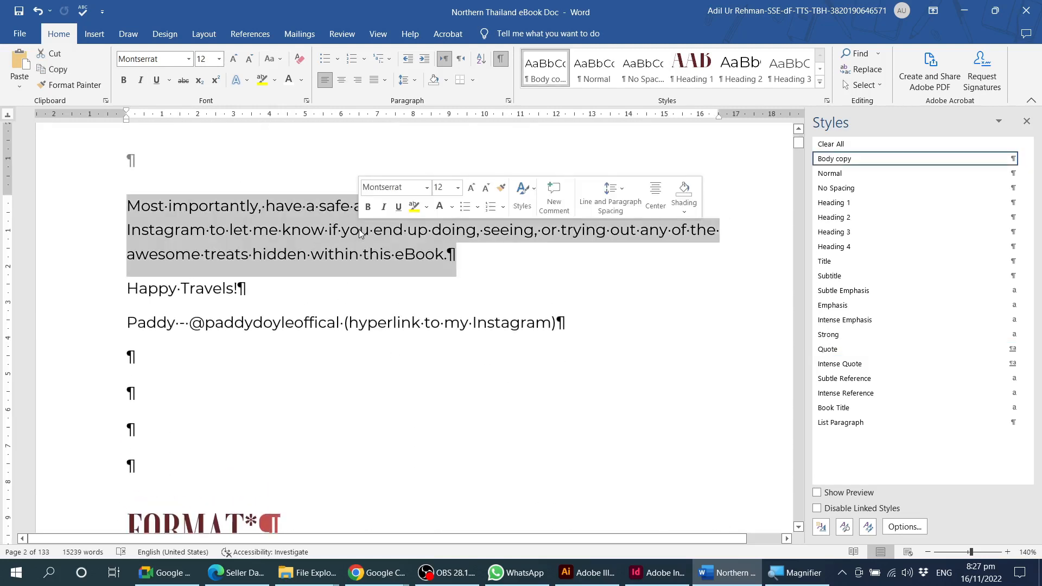
pyautogui.click(837, 305)
pyautogui.click(333, 204)
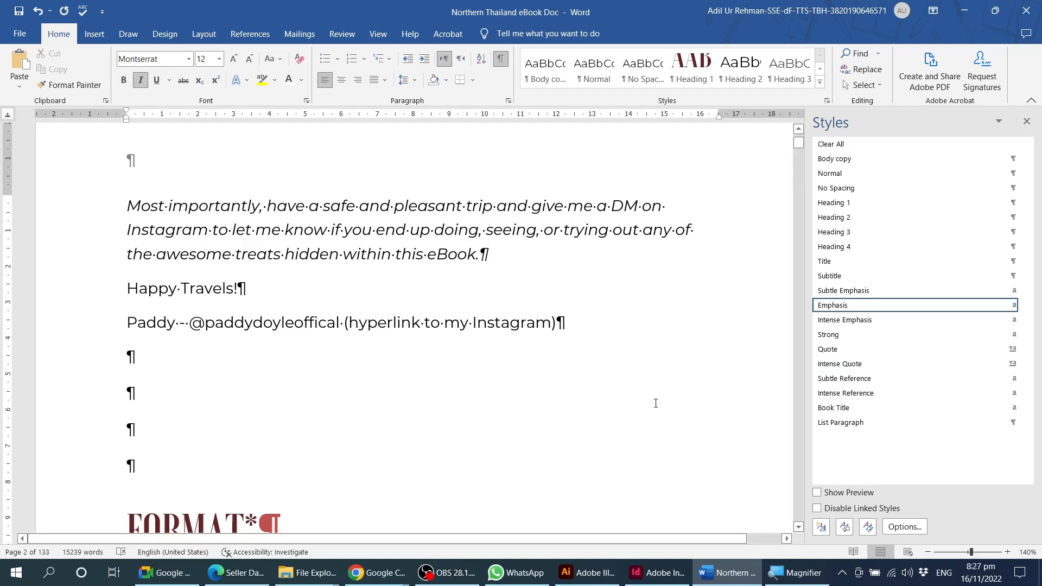
pyautogui.click(572, 318)
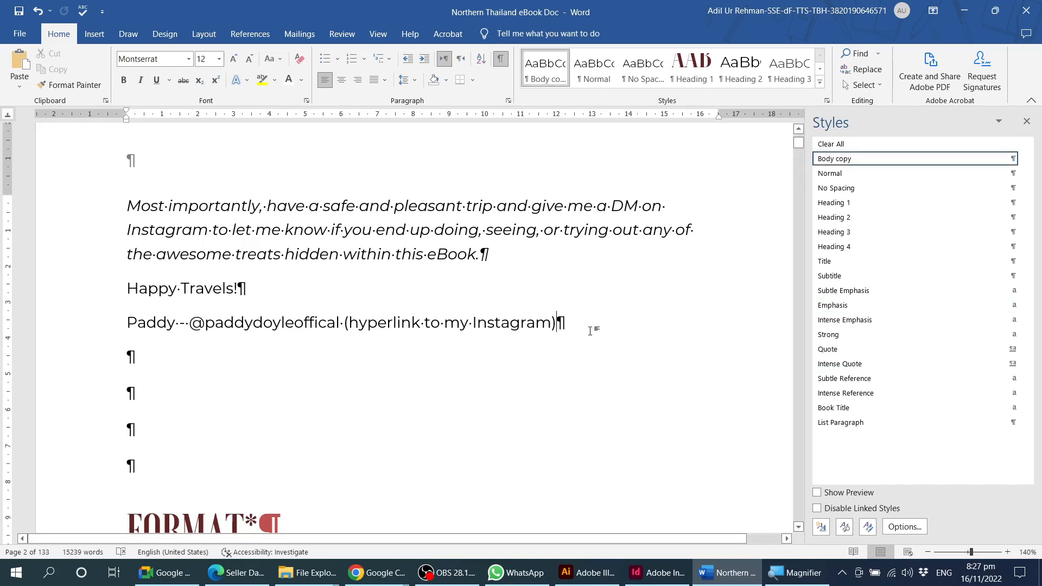
# Step: Examine which styles are used by the NORTHERN THAILAND title, the OUTLINE heading and the opening body paragraph
pyautogui.scroll(-8, 535, 312)
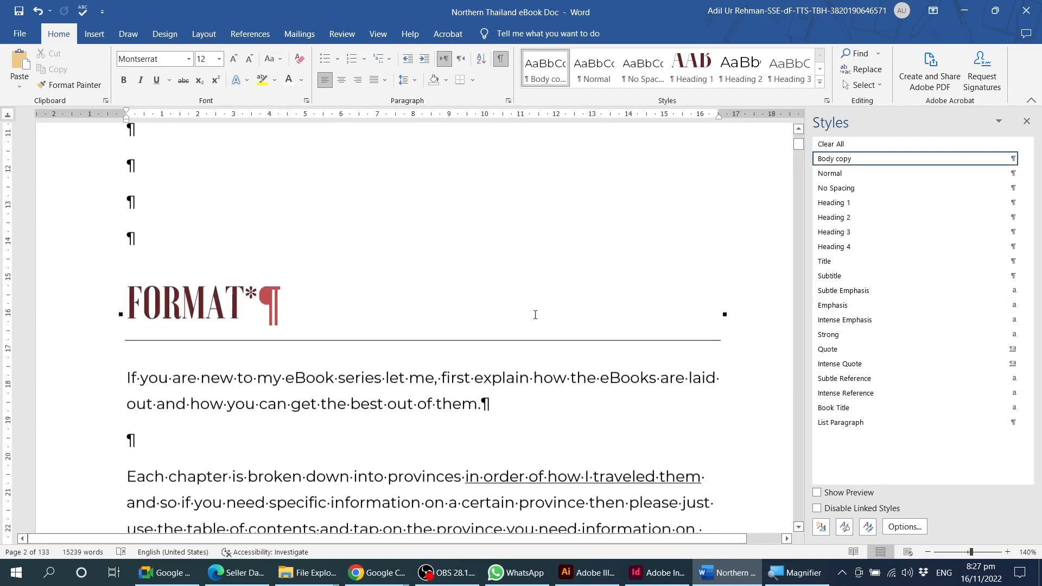
pyautogui.scroll(15, 541, 344)
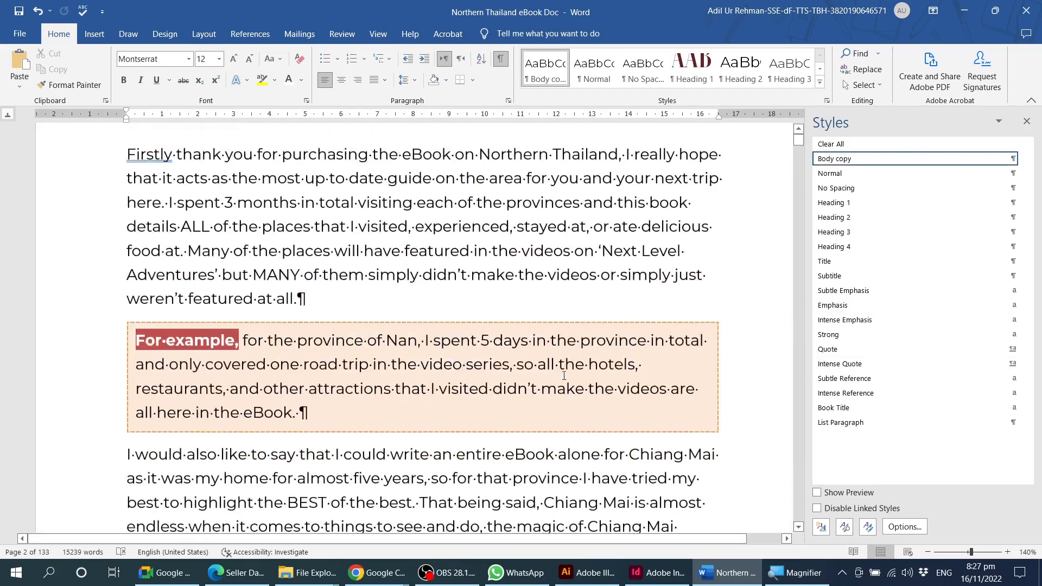
pyautogui.click(473, 256)
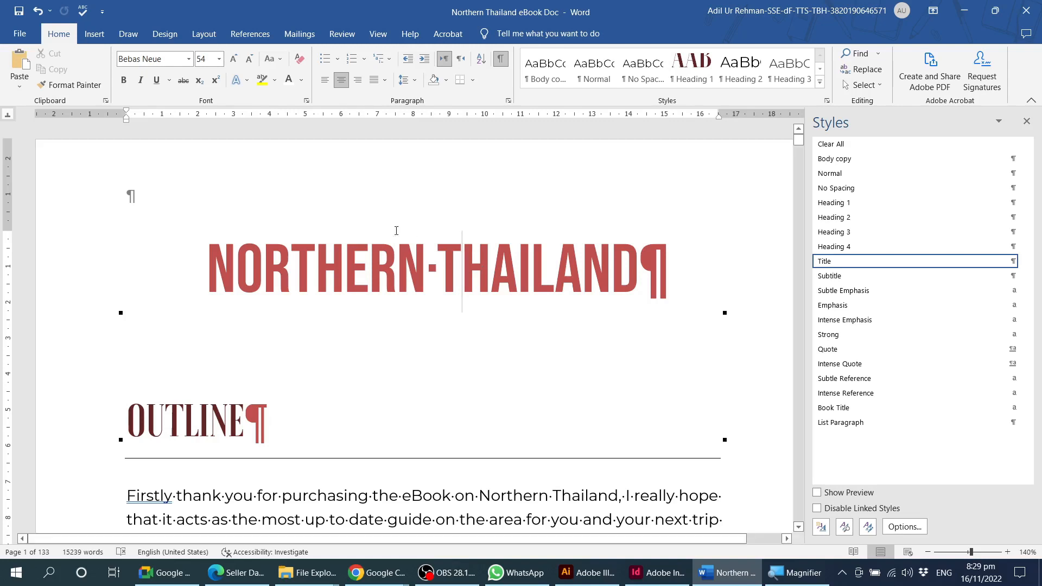
pyautogui.doubleClick(450, 256)
pyautogui.tripleClick(450, 256)
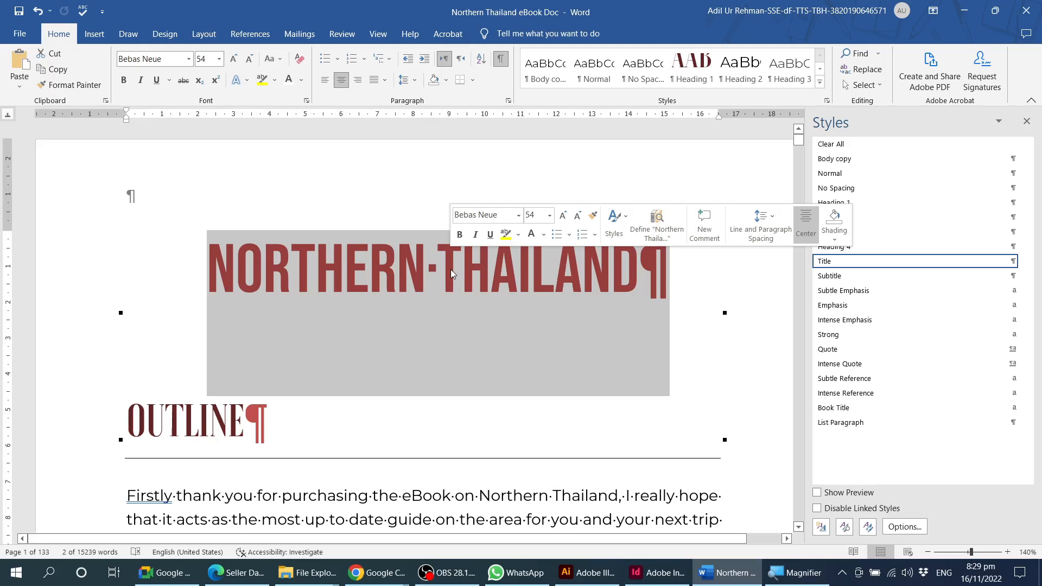
pyautogui.click(437, 286)
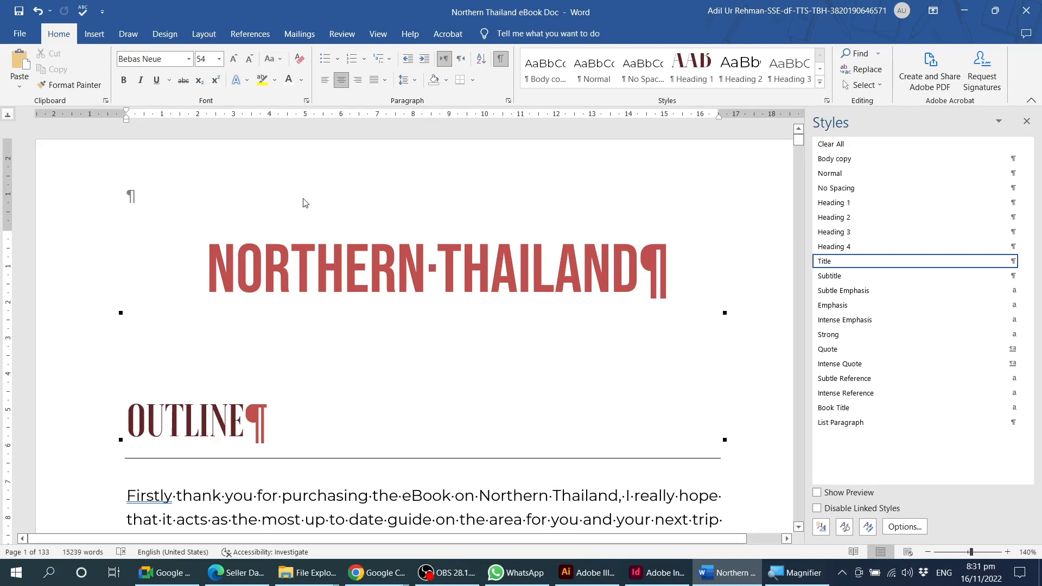
pyautogui.tripleClick(451, 251)
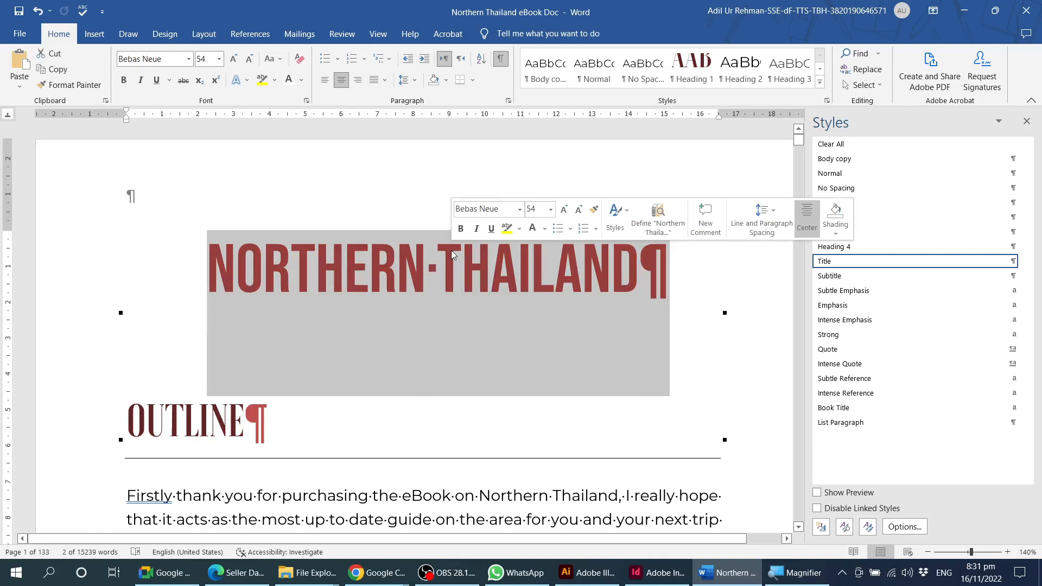
pyautogui.click(458, 269)
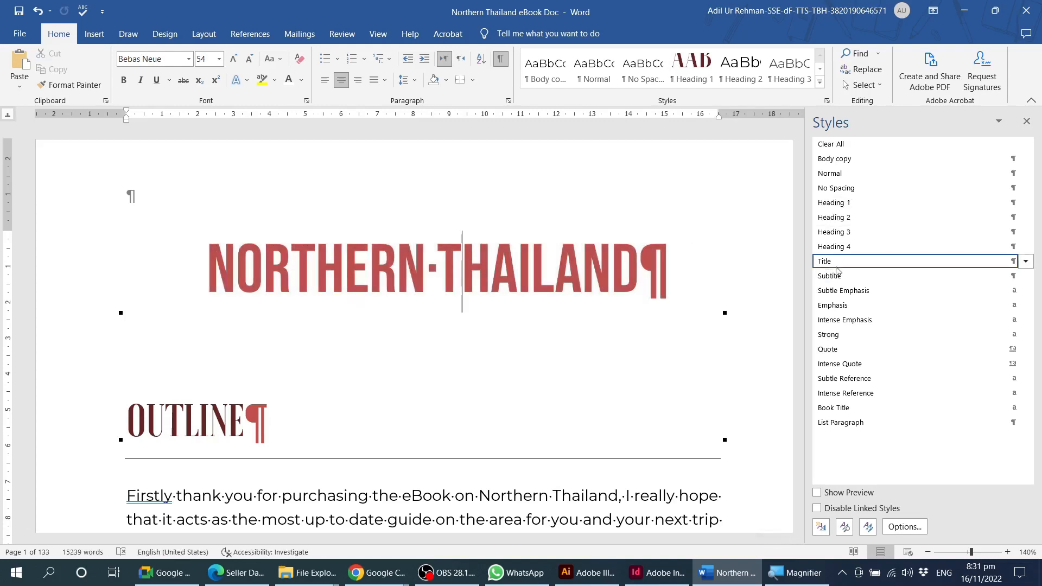
pyautogui.tripleClick(162, 422)
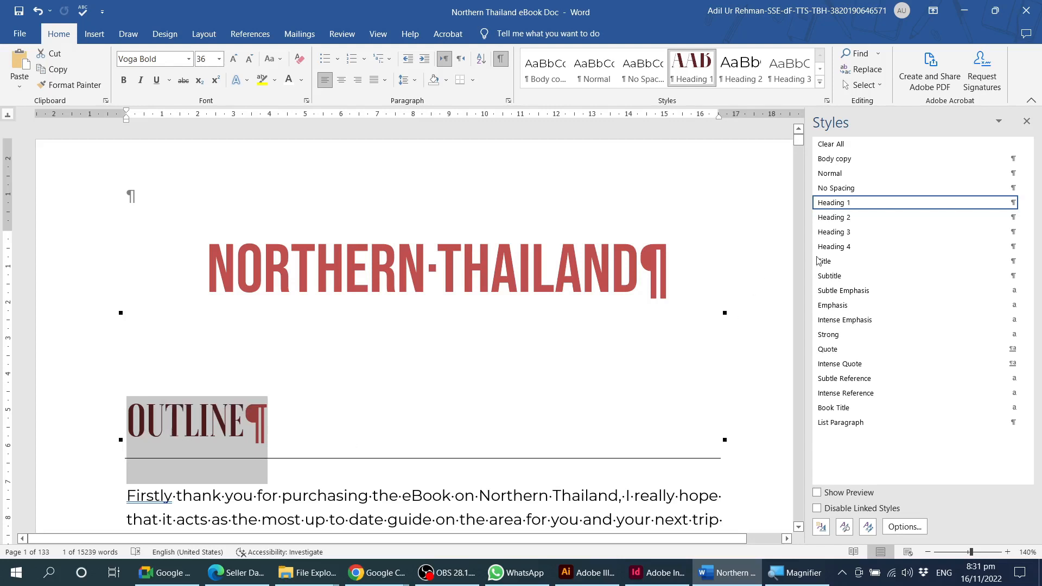
pyautogui.moveTo(853, 211)
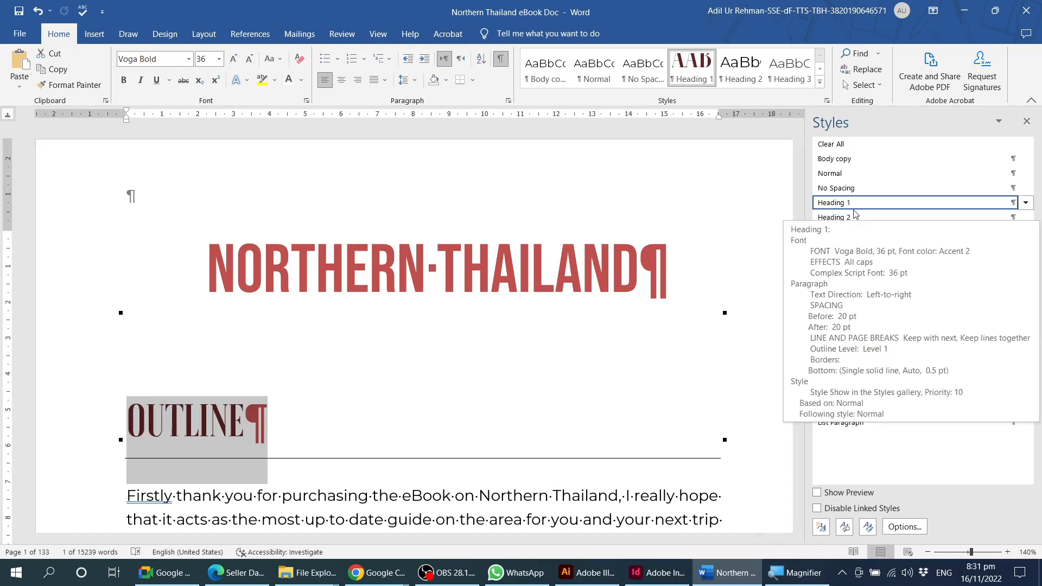
pyautogui.scroll(-3, 380, 417)
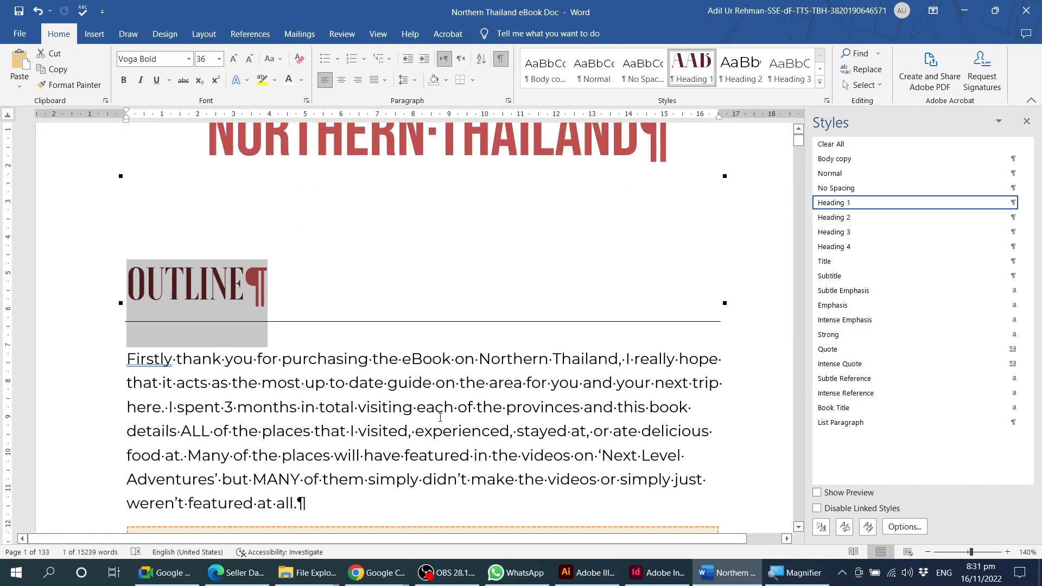
pyautogui.tripleClick(440, 417)
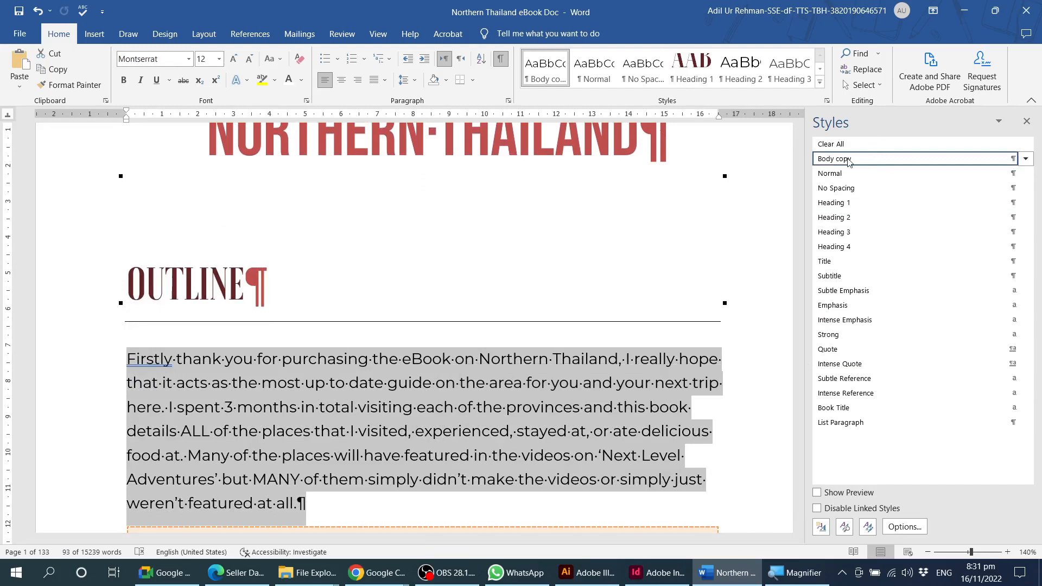
pyautogui.scroll(-3, 468, 318)
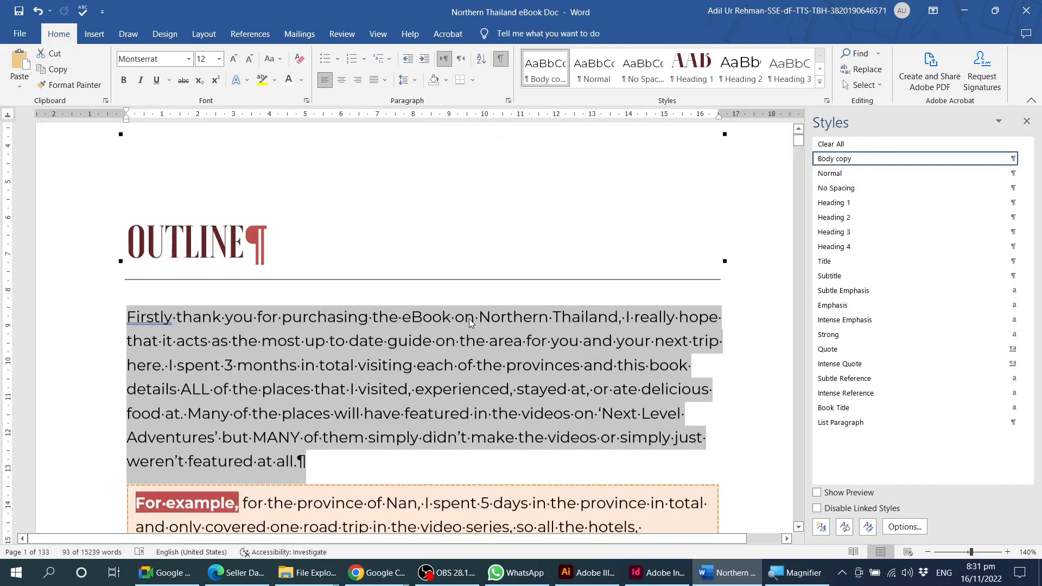
pyautogui.scroll(-1, 479, 330)
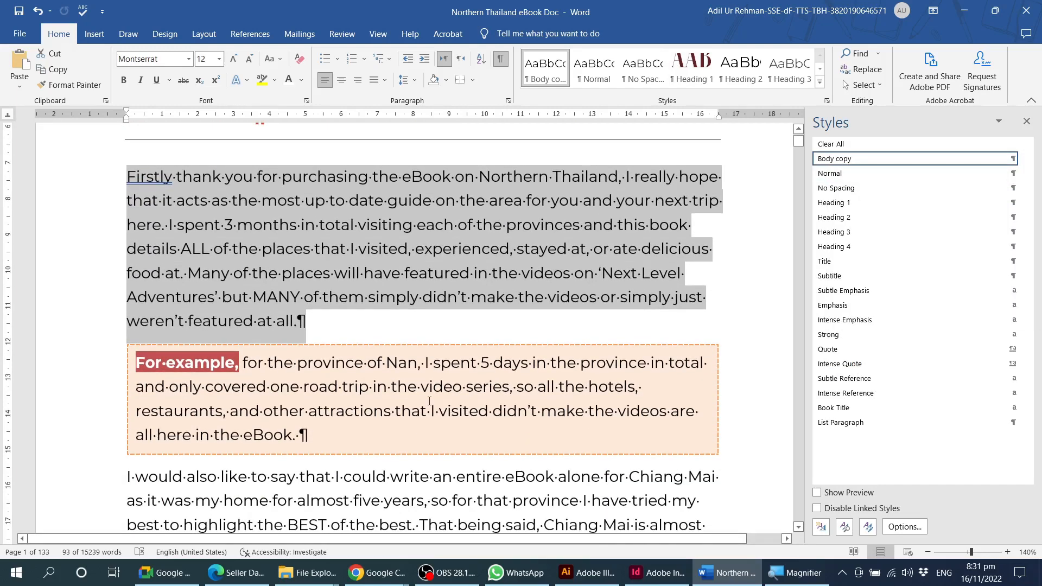
# Step: Create a new style from the boxed "For example" paragraph's formatting and name it Example Paragraph
pyautogui.tripleClick(349, 408)
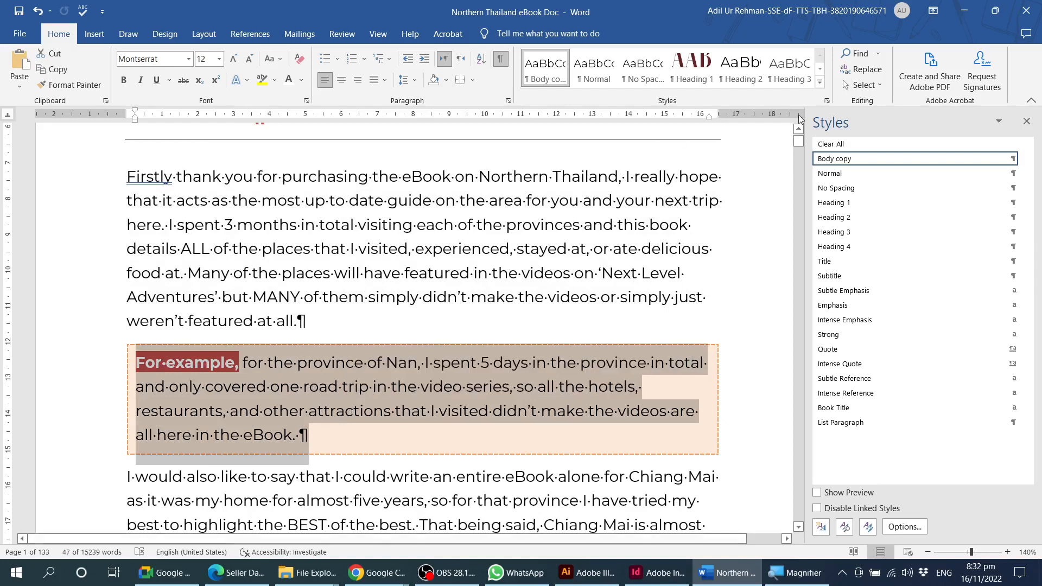
pyautogui.click(820, 82)
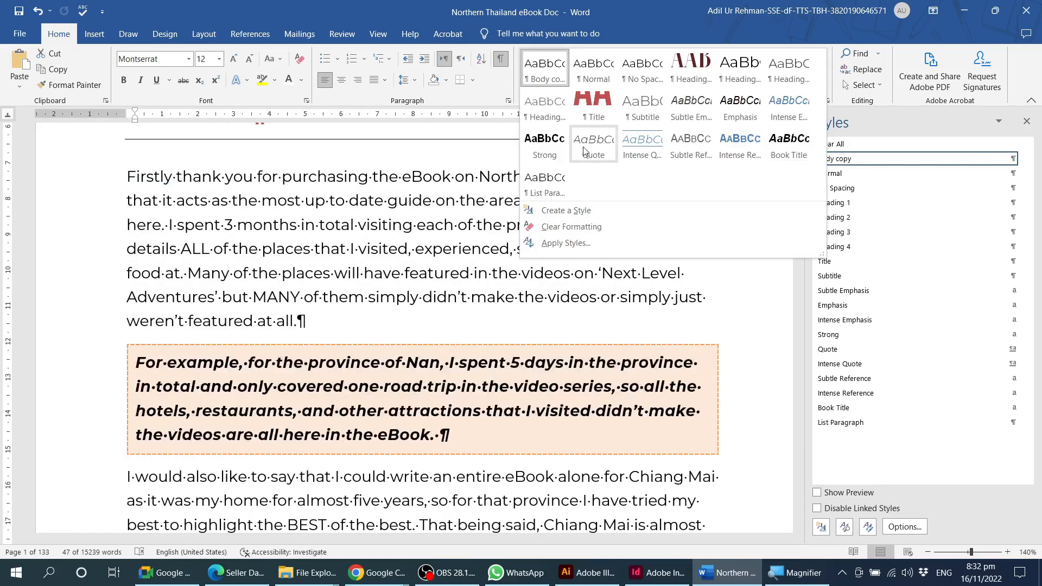
pyautogui.click(554, 212)
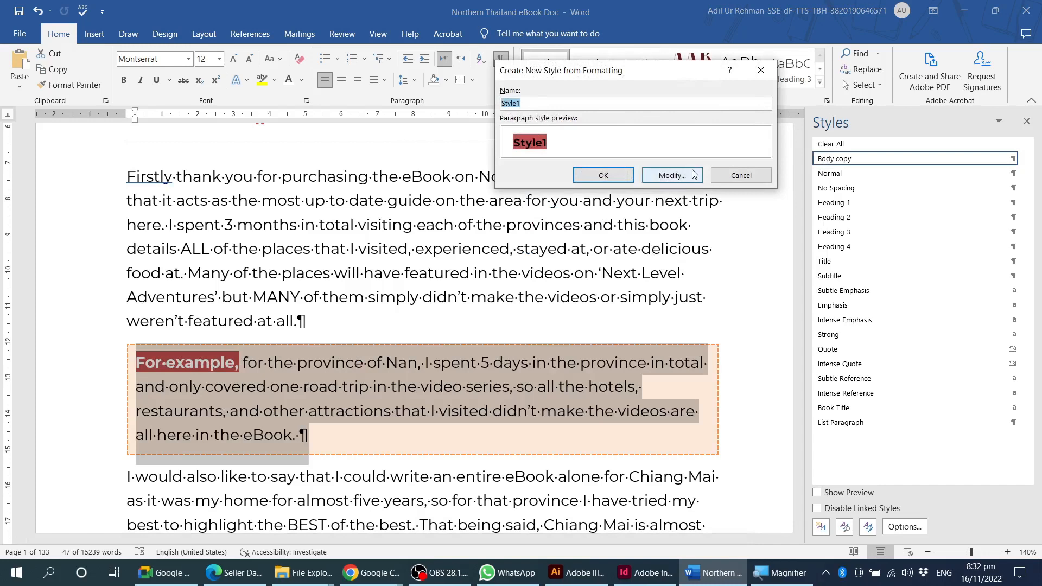
pyautogui.click(672, 174)
pyautogui.doubleClick(656, 102)
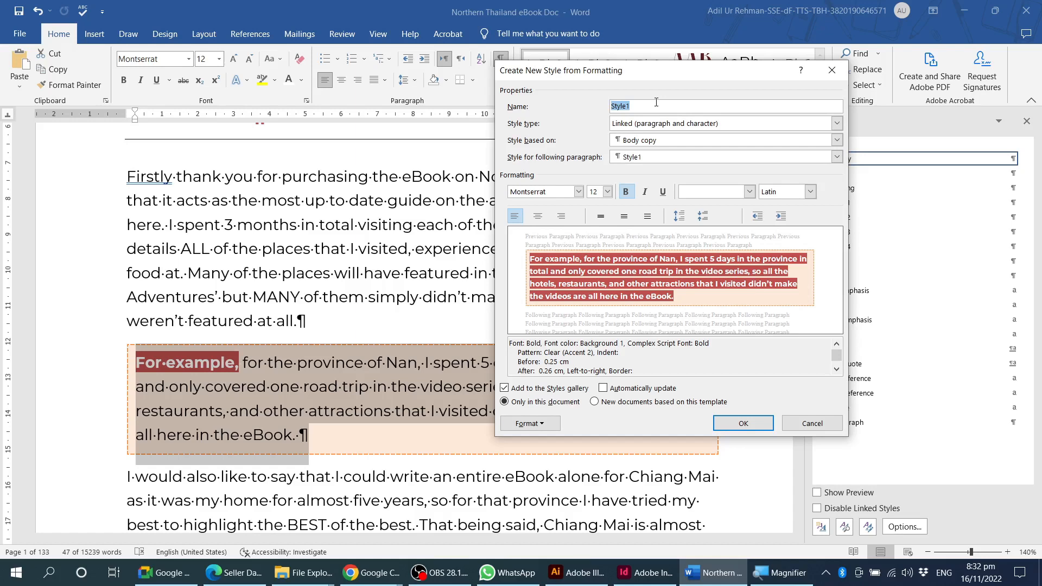
pyautogui.write('Example Paragraph')
# Step: Base the Example Paragraph style on no style, set Body copy as the style for the following paragraph, and save it
pyautogui.click(648, 143)
pyautogui.click(635, 151)
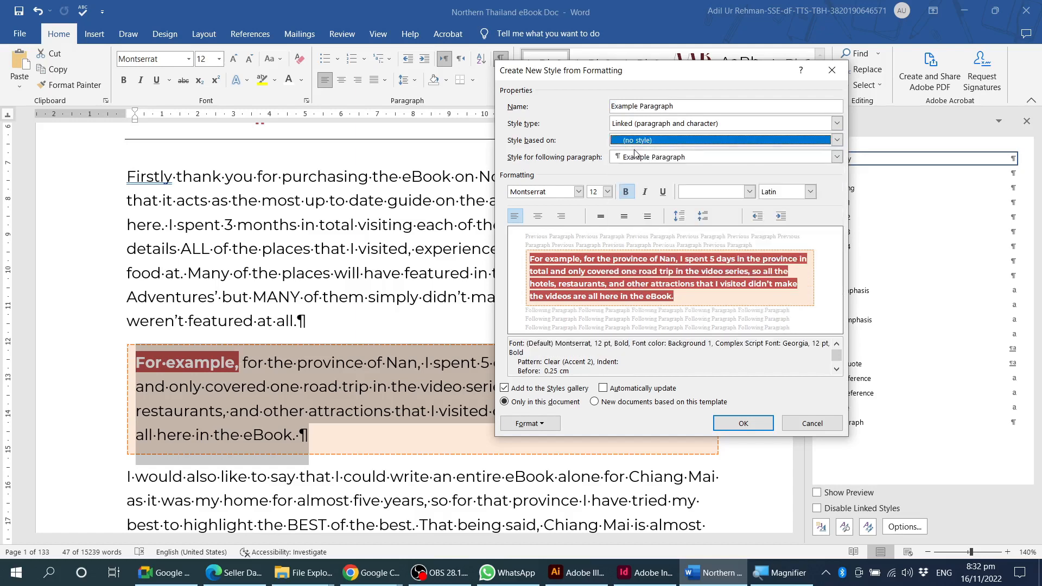
pyautogui.click(668, 159)
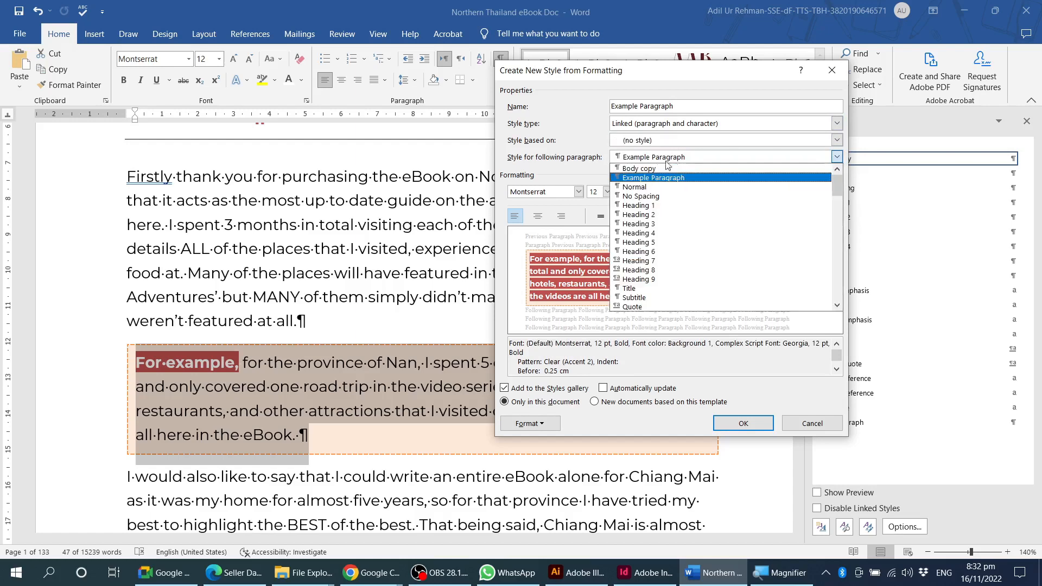
pyautogui.click(665, 168)
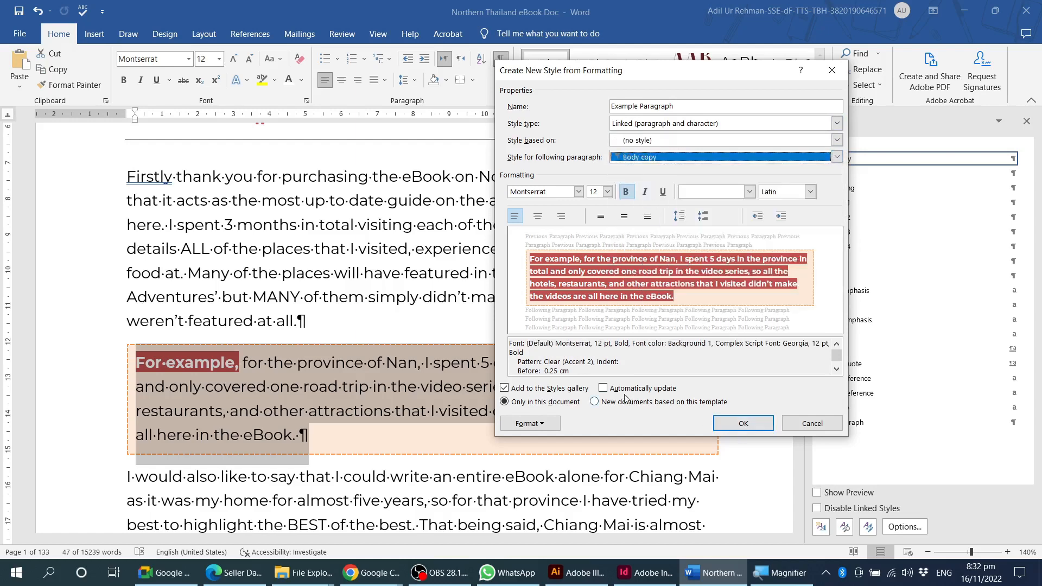
pyautogui.click(742, 423)
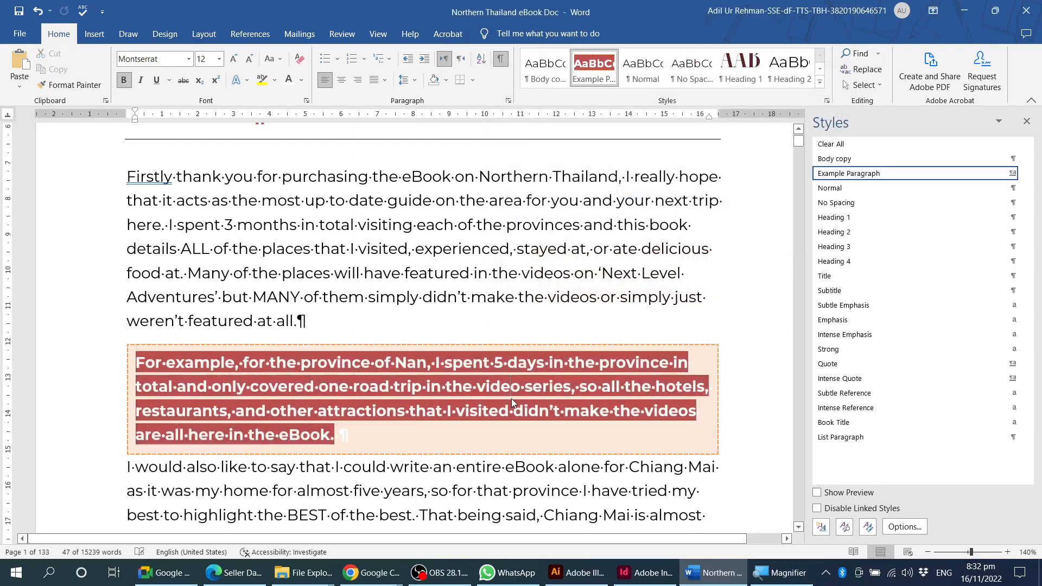
# Step: Remove the red shading from the boxed paragraph, make its text black, and keep only "For example," in bold
pyautogui.tripleClick(226, 386)
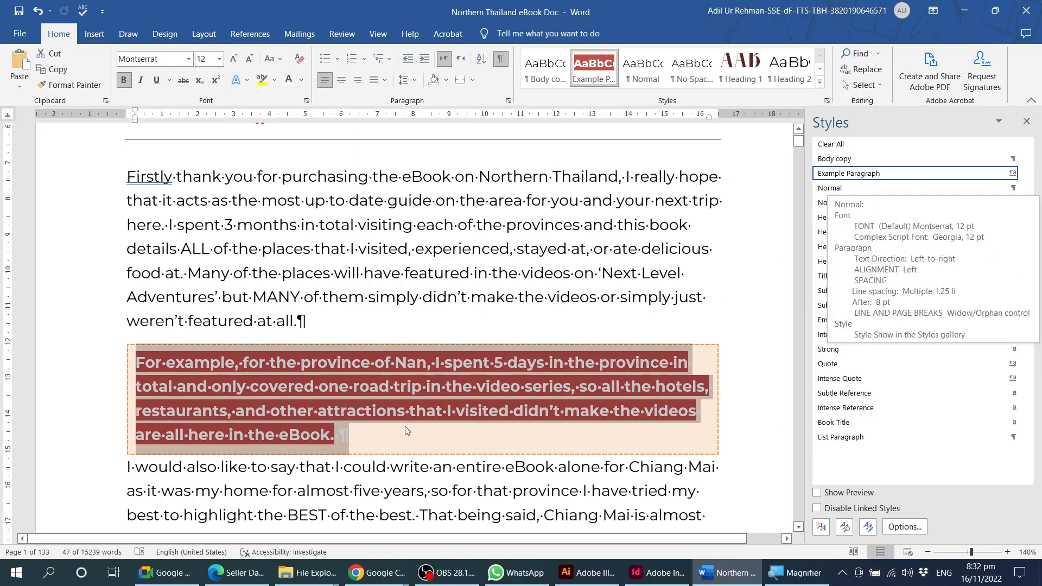
pyautogui.click(473, 79)
pyautogui.click(505, 395)
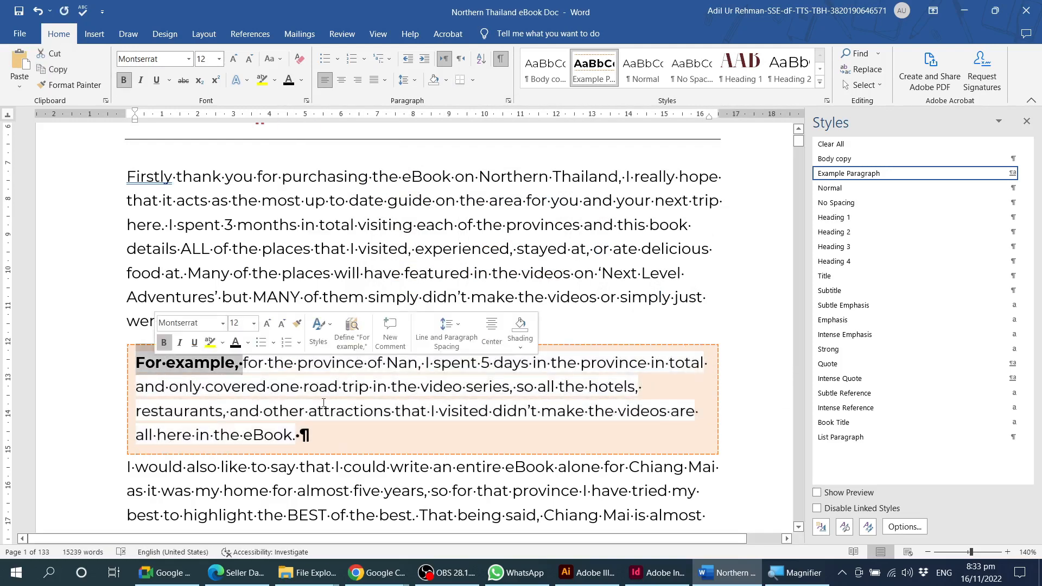
pyautogui.click(325, 404)
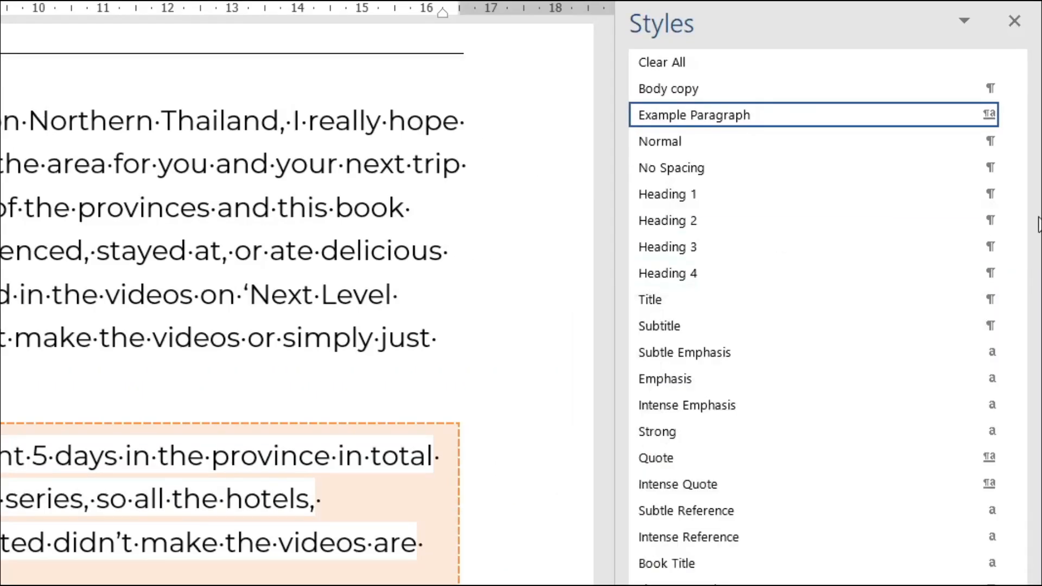
# Step: Examine the paragraph, character and linked type markers in the style list and the formatting details of Example Paragraph
pyautogui.moveTo(991, 232)
pyautogui.scroll(-3, 532, 477)
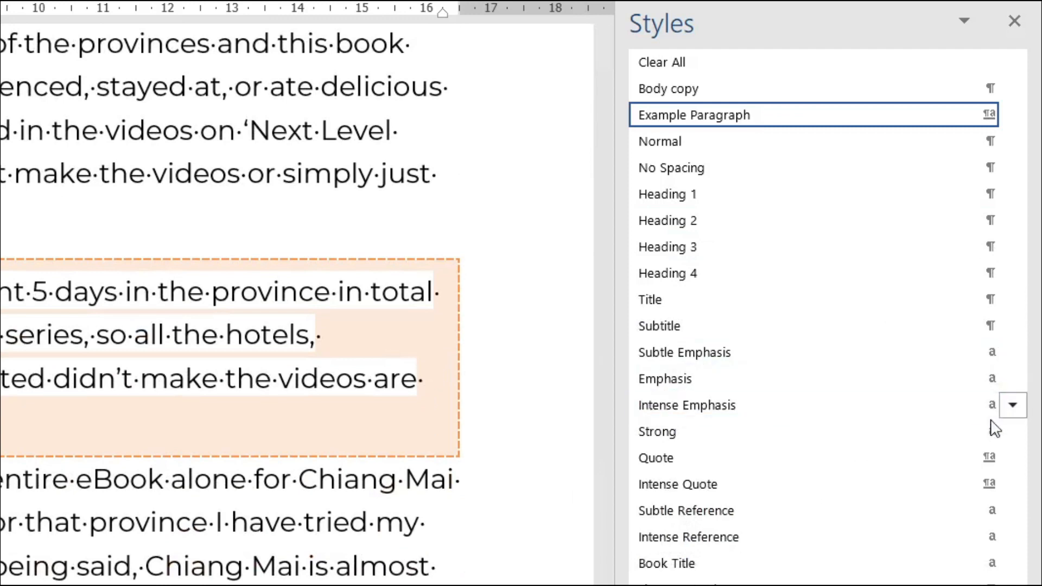
pyautogui.moveTo(994, 387)
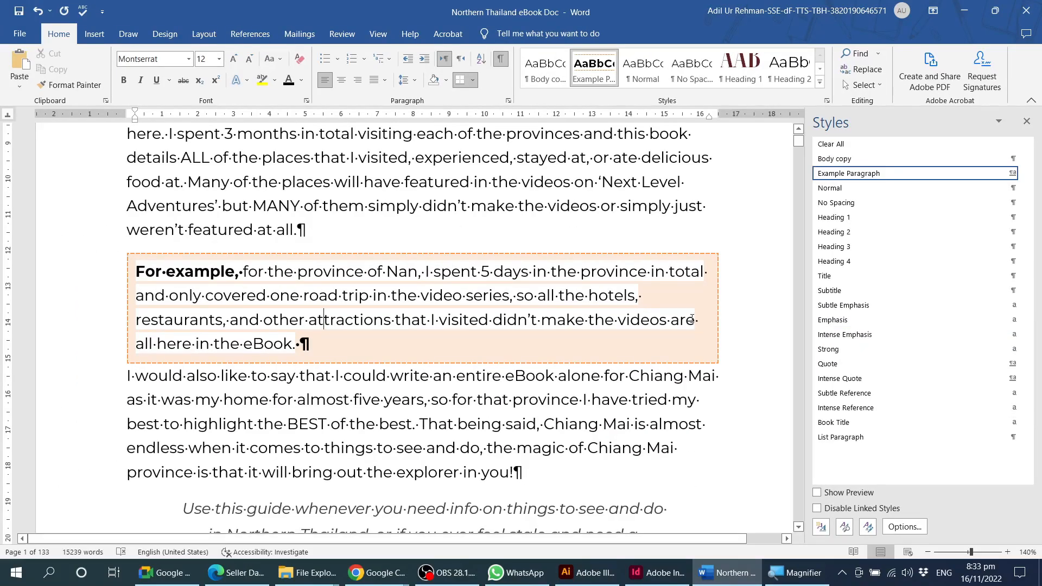
pyautogui.scroll(3, 597, 336)
pyautogui.click(587, 344)
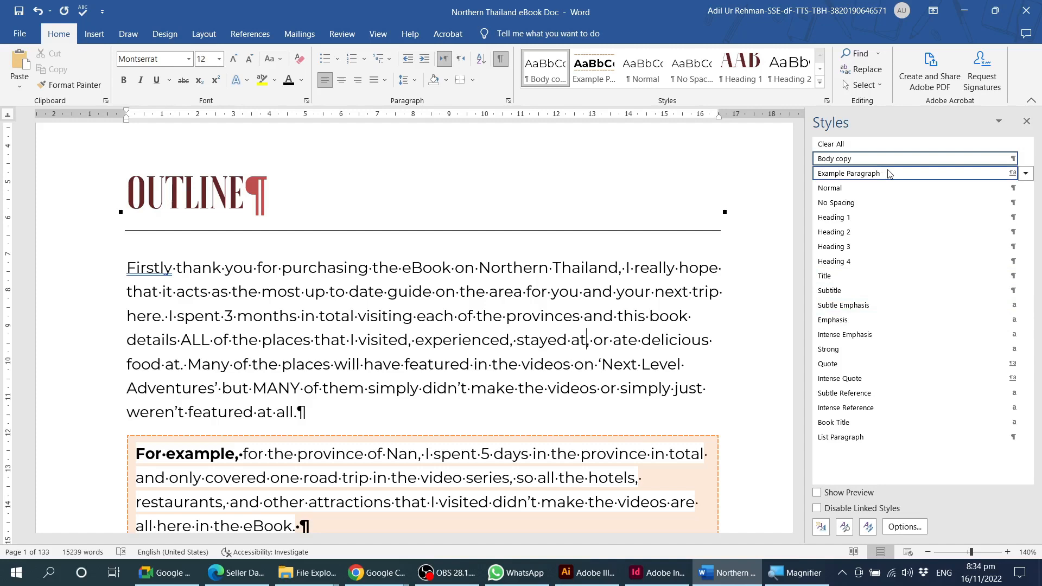
pyautogui.moveTo(888, 173)
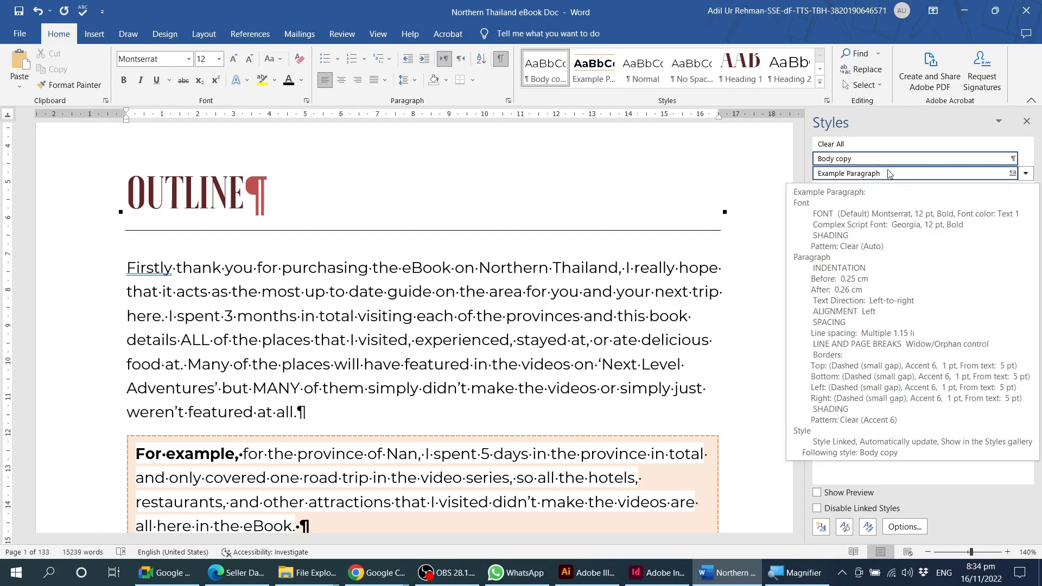
pyautogui.press('Left')
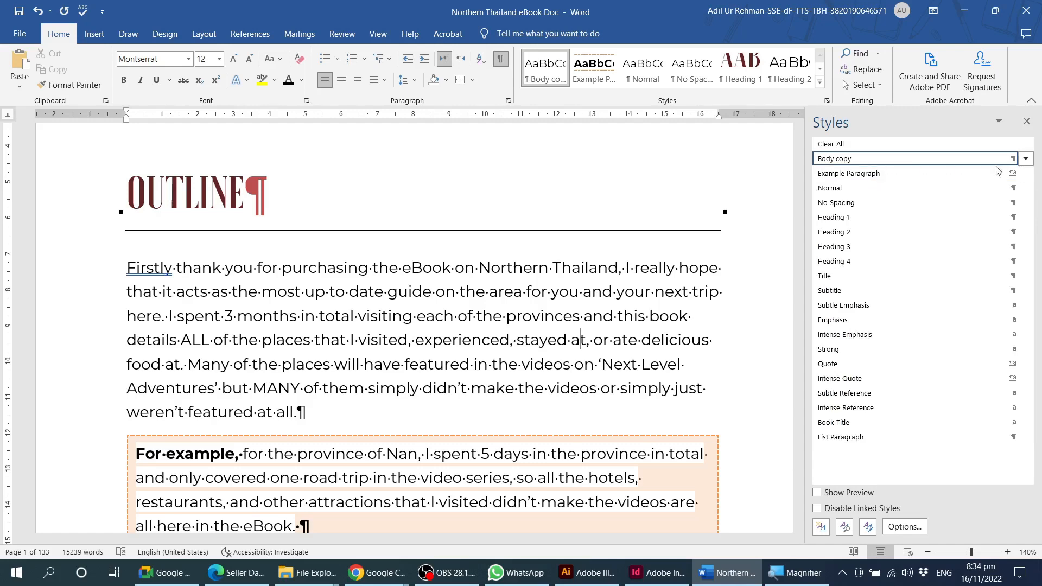
# Step: Try the Linked (paragraph and character) type for the Body copy style without saving the change
pyautogui.click(1023, 162)
pyautogui.click(912, 191)
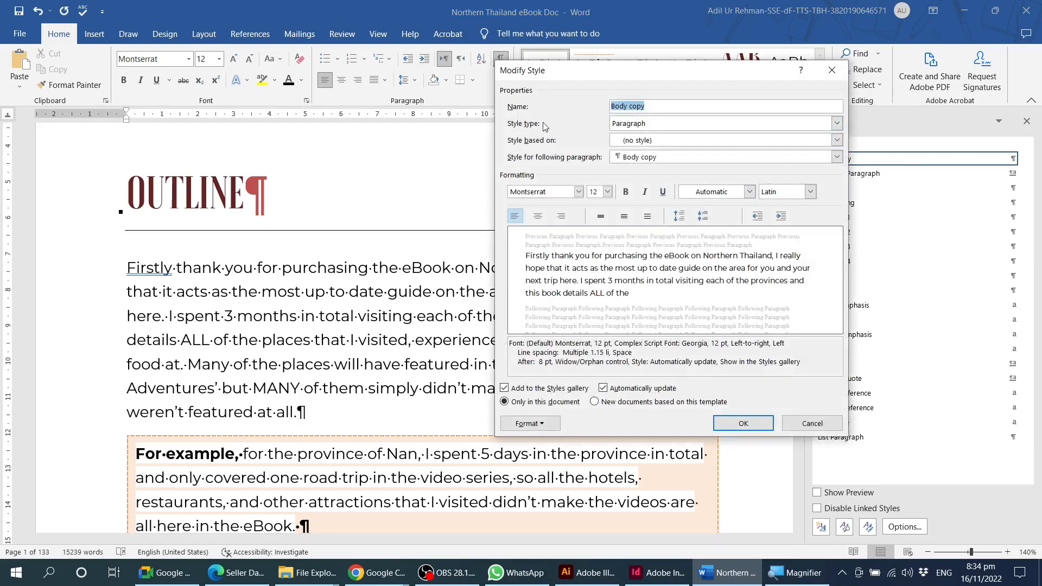
pyautogui.click(624, 123)
pyautogui.click(581, 134)
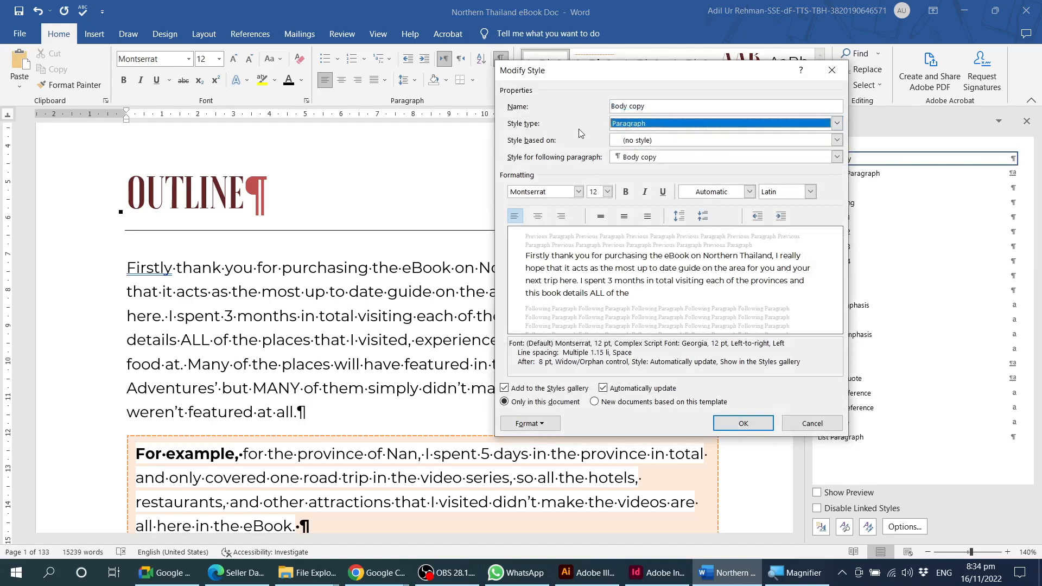
pyautogui.click(638, 126)
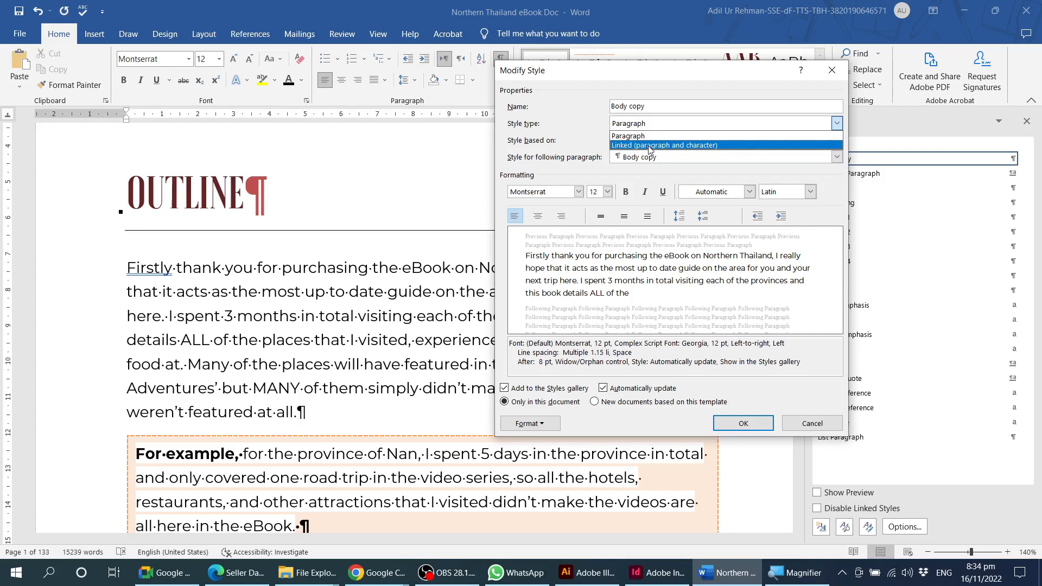
pyautogui.click(709, 144)
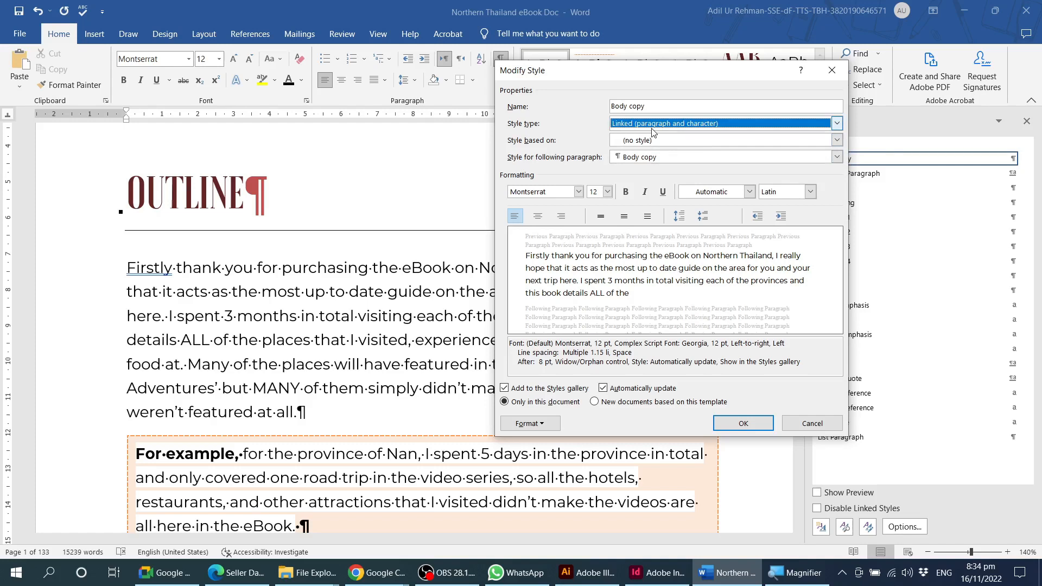
pyautogui.click(800, 425)
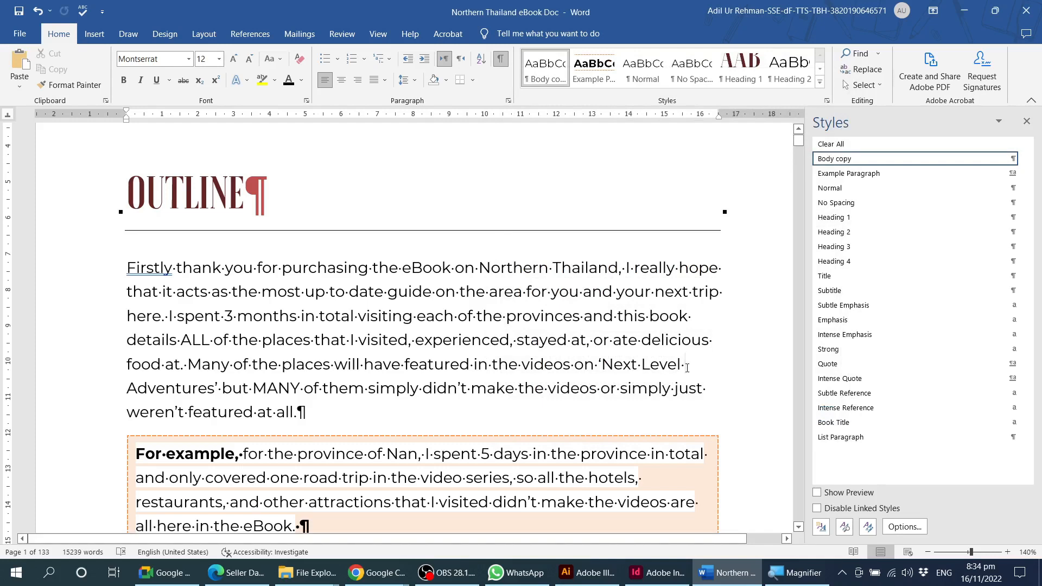
pyautogui.click(507, 323)
pyautogui.scroll(-1, 507, 326)
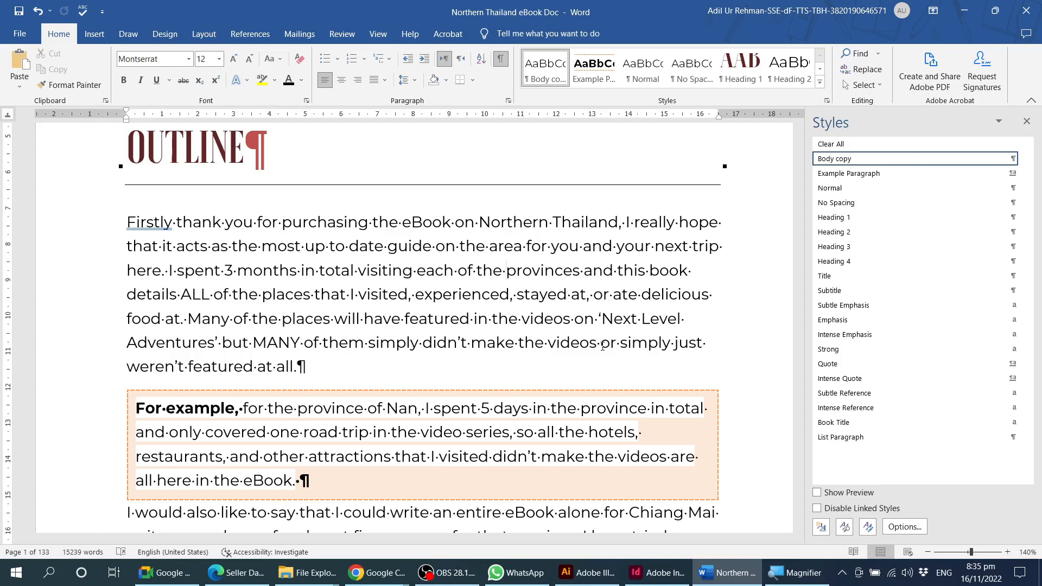
pyautogui.moveTo(918, 426)
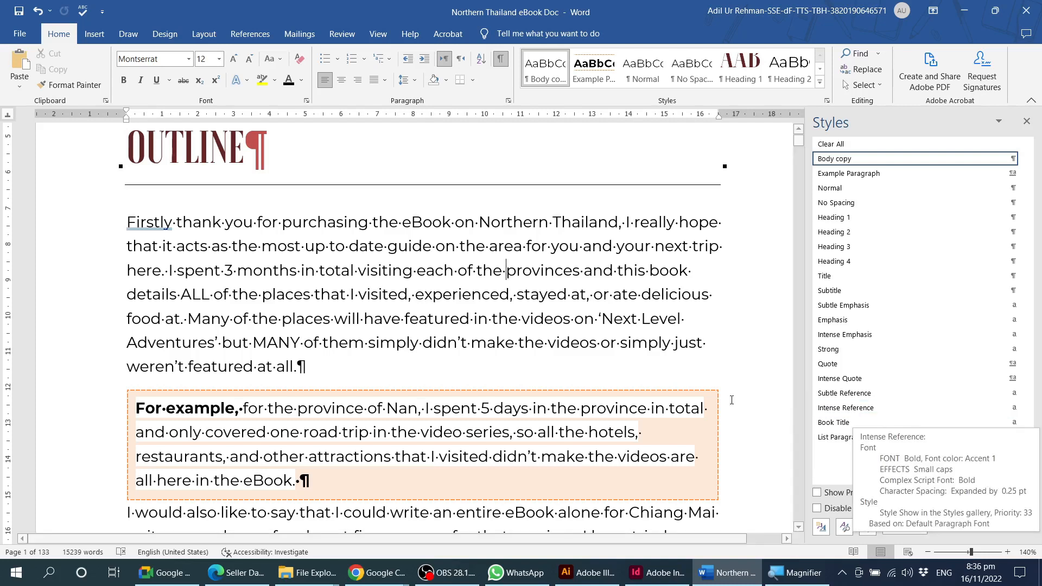
# Step: Apply the Example Paragraph style to the paragraph beginning "*This eBook is NOT how you should travel" above the PROVINCES heading
pyautogui.scroll(-2, 377, 393)
pyautogui.click(377, 392)
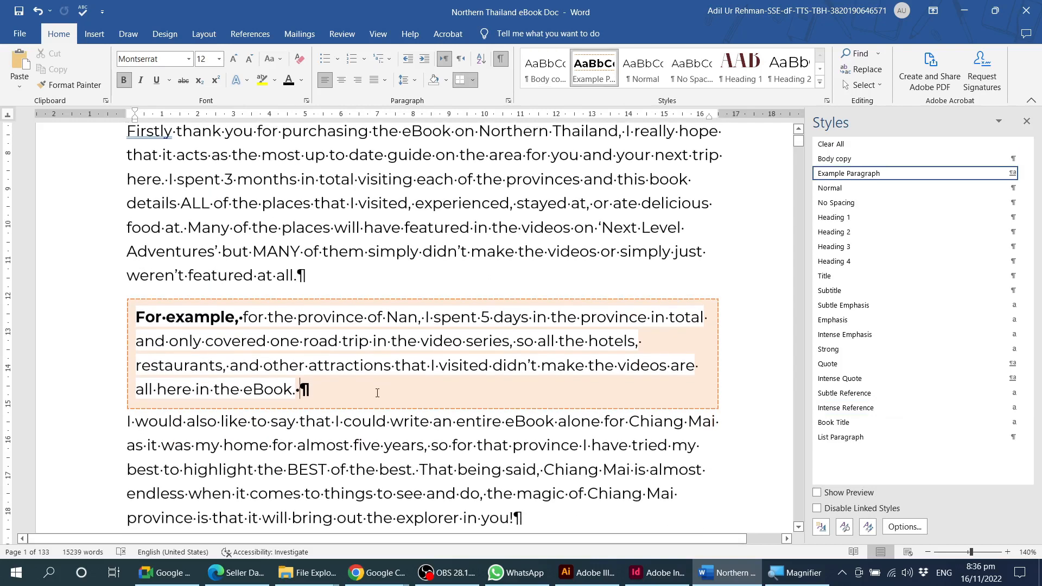
pyautogui.scroll(-2, 377, 392)
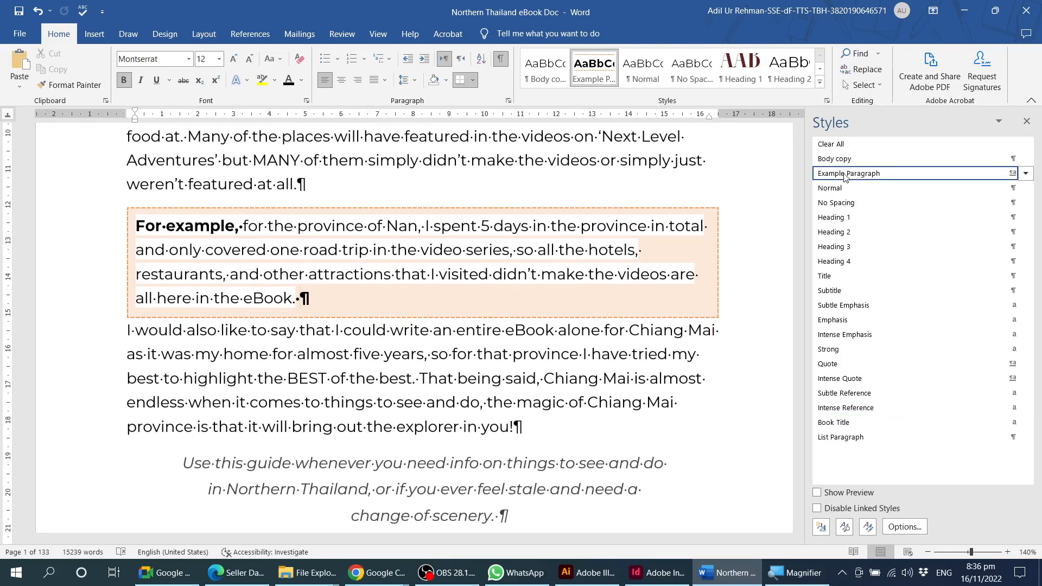
pyautogui.scroll(-10, 513, 393)
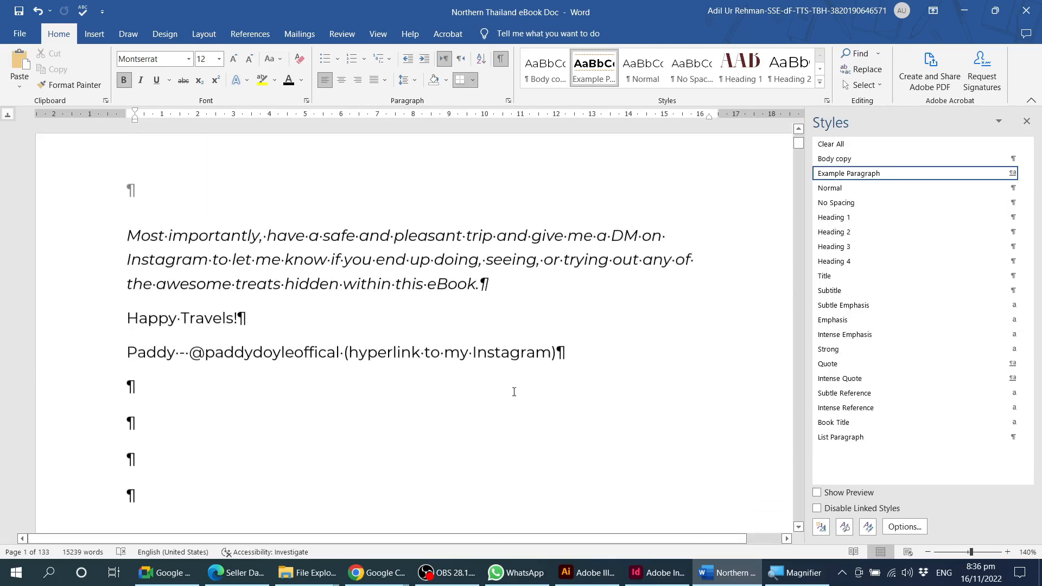
pyautogui.scroll(-15, 513, 391)
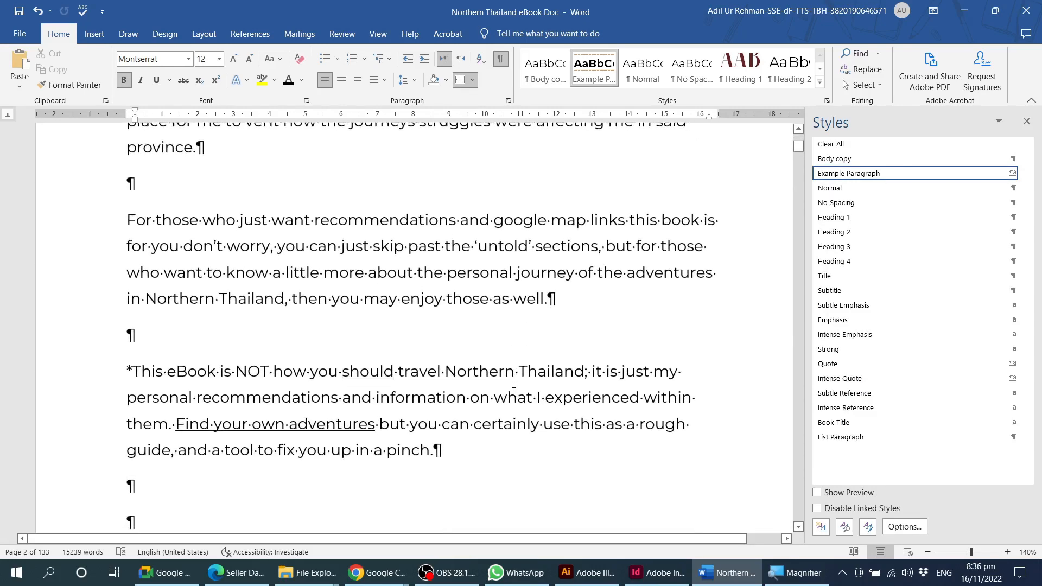
pyautogui.scroll(-2, 513, 391)
pyautogui.click(415, 348)
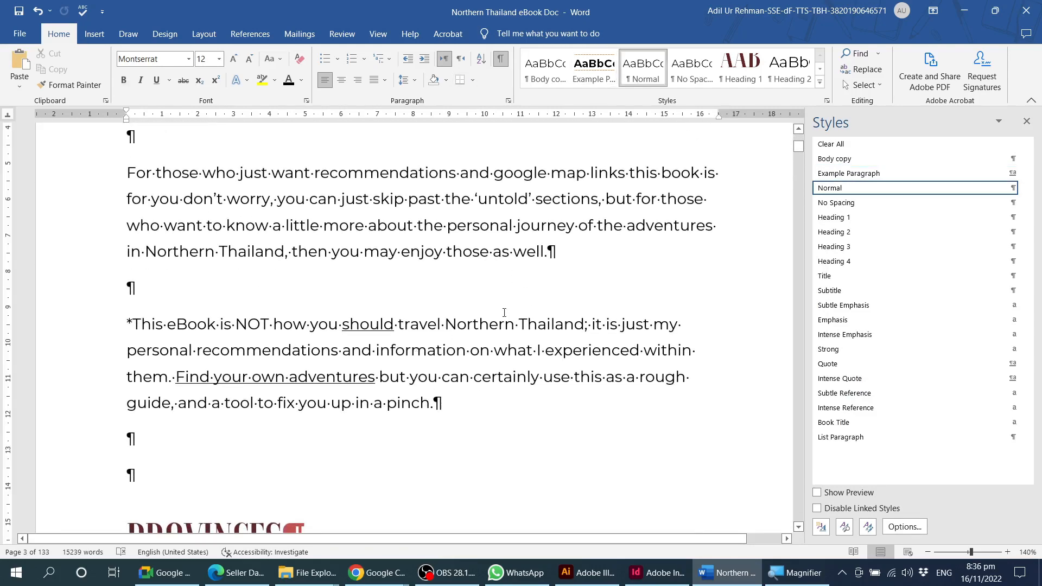
pyautogui.click(856, 174)
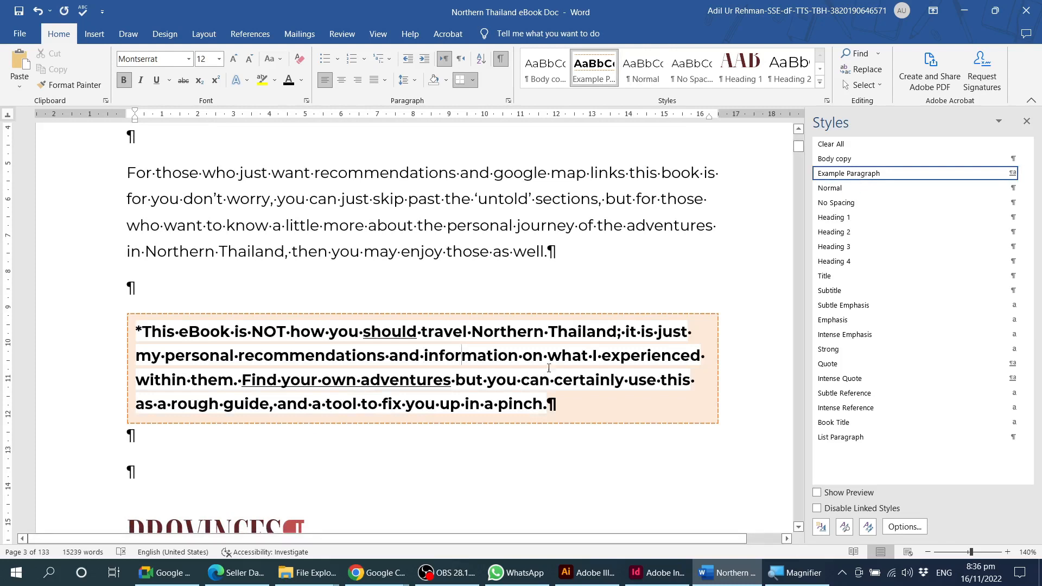
# Step: Modify the Example Paragraph style to remove bold from its font formatting
pyautogui.click(1025, 174)
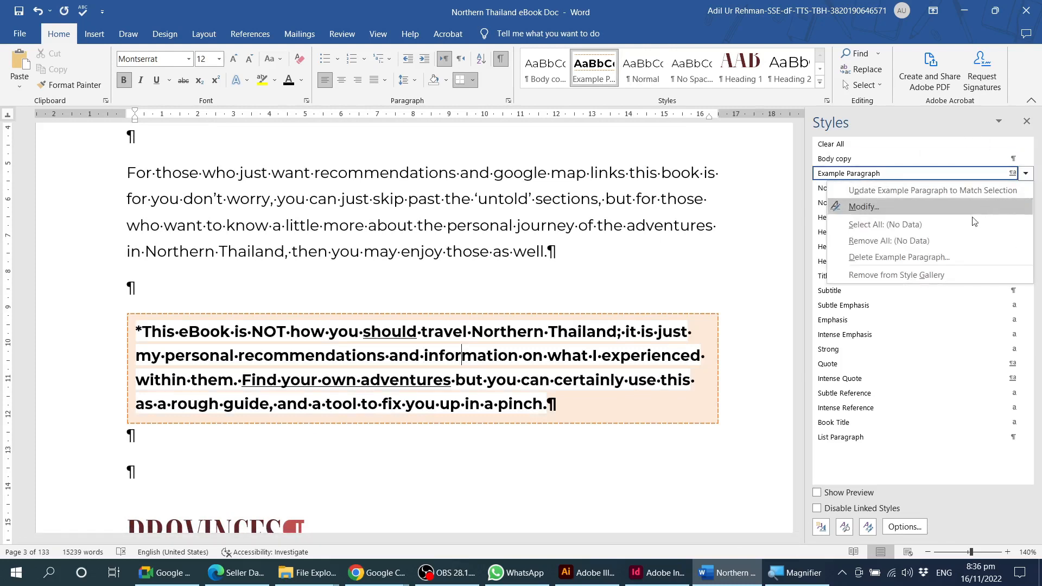
pyautogui.click(873, 207)
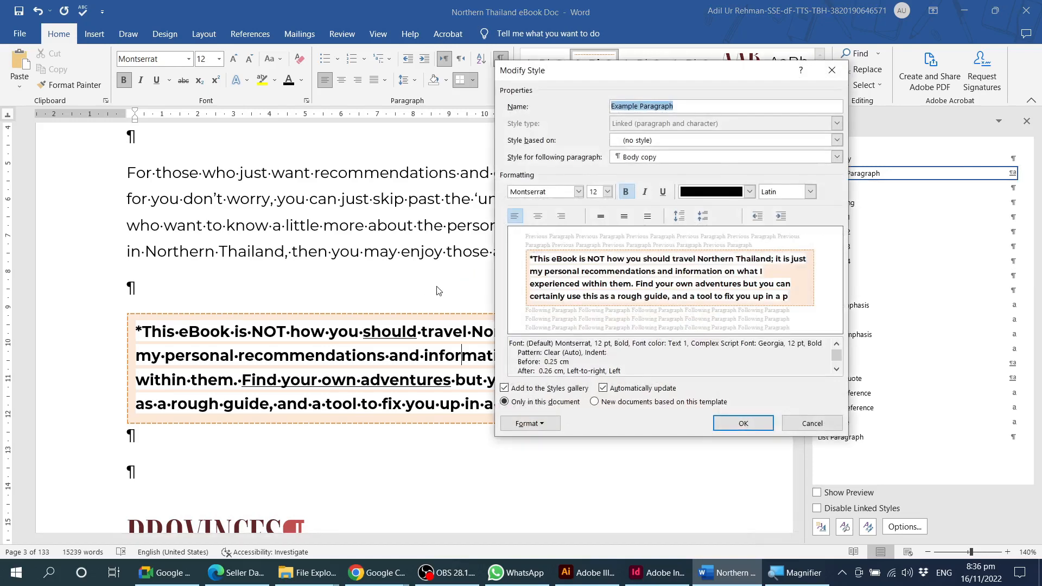
pyautogui.click(625, 192)
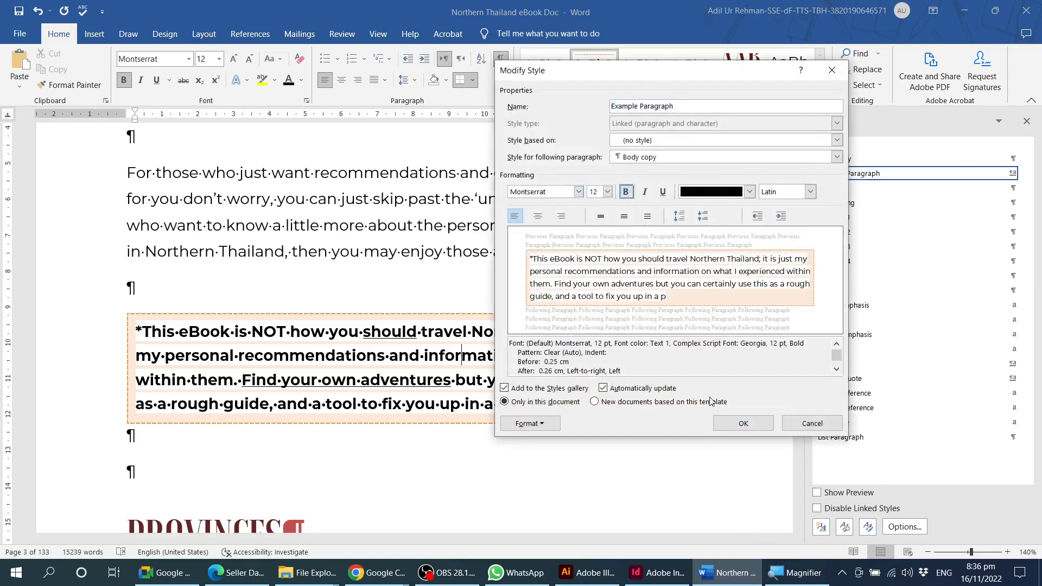
pyautogui.click(737, 424)
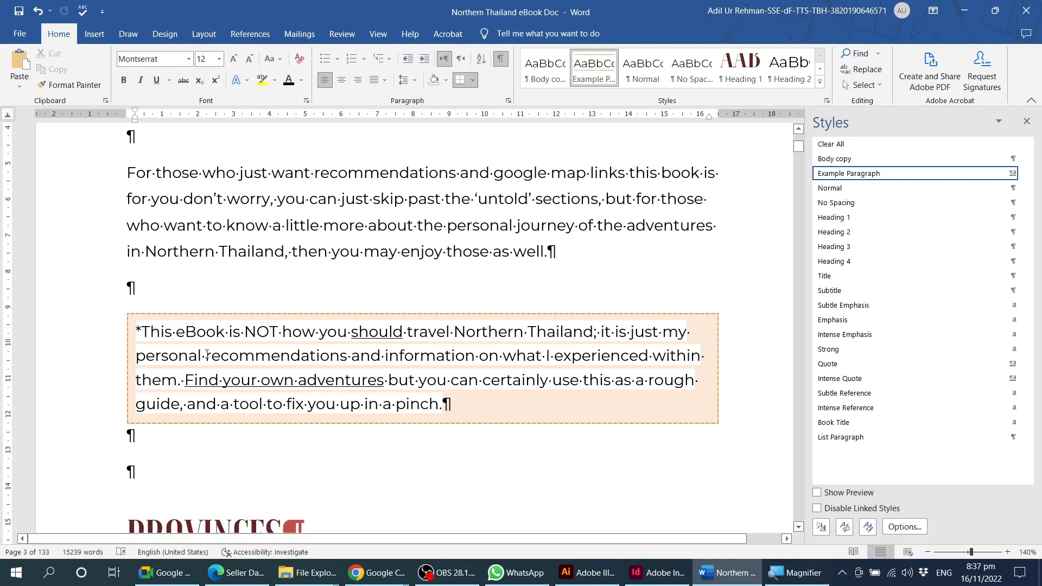
# Step: Modify the Example Paragraph style's shading to the lightest orange theme fill, applied to the paragraph
pyautogui.tripleClick(400, 362)
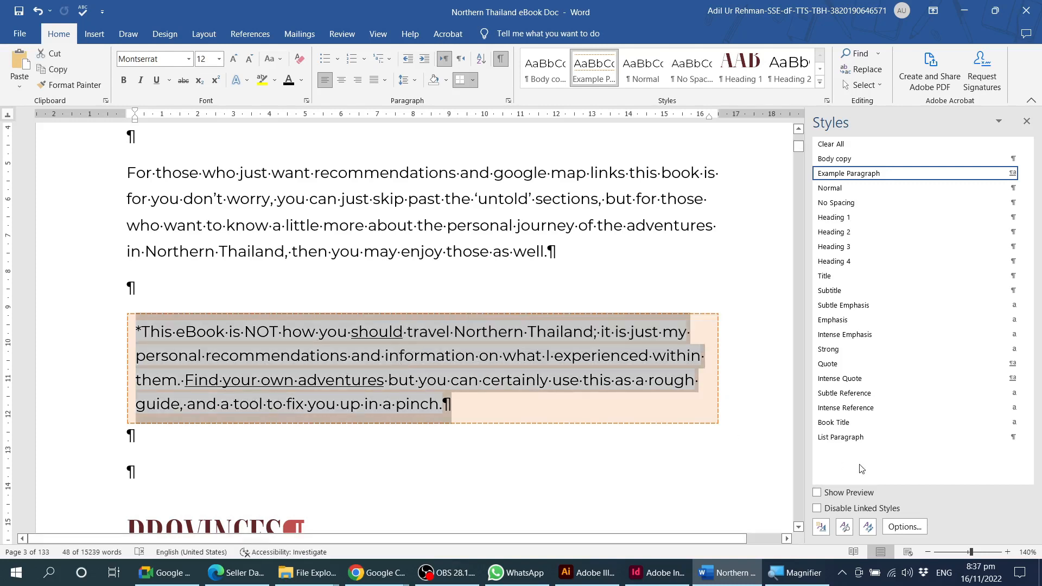
pyautogui.click(1025, 173)
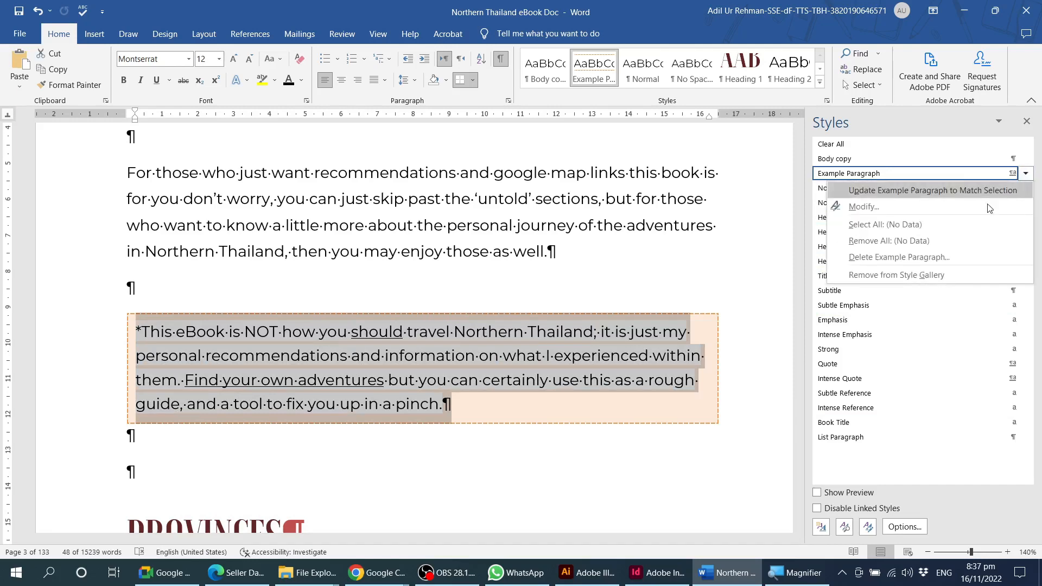
pyautogui.click(862, 206)
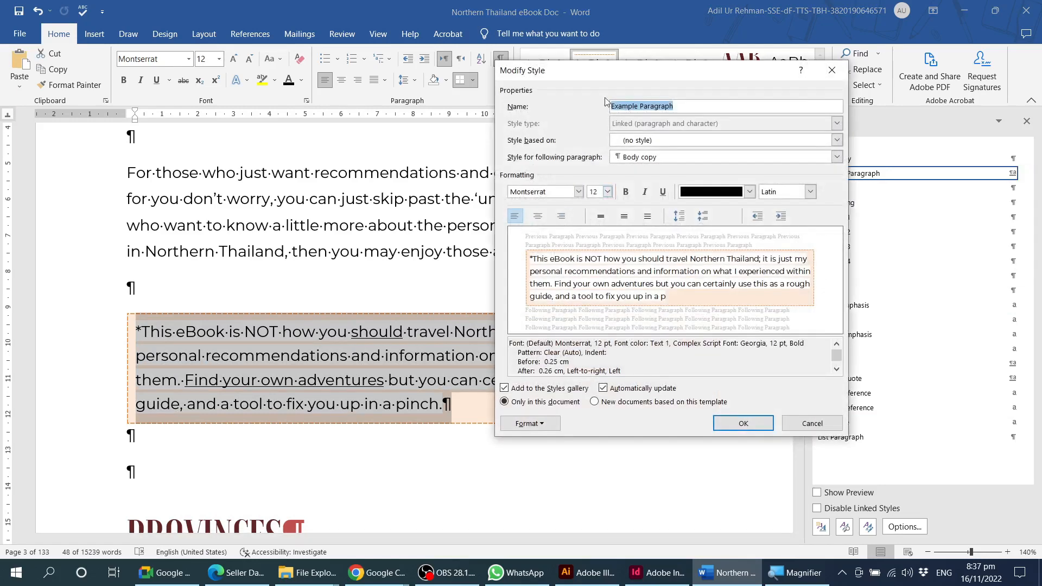
pyautogui.click(543, 423)
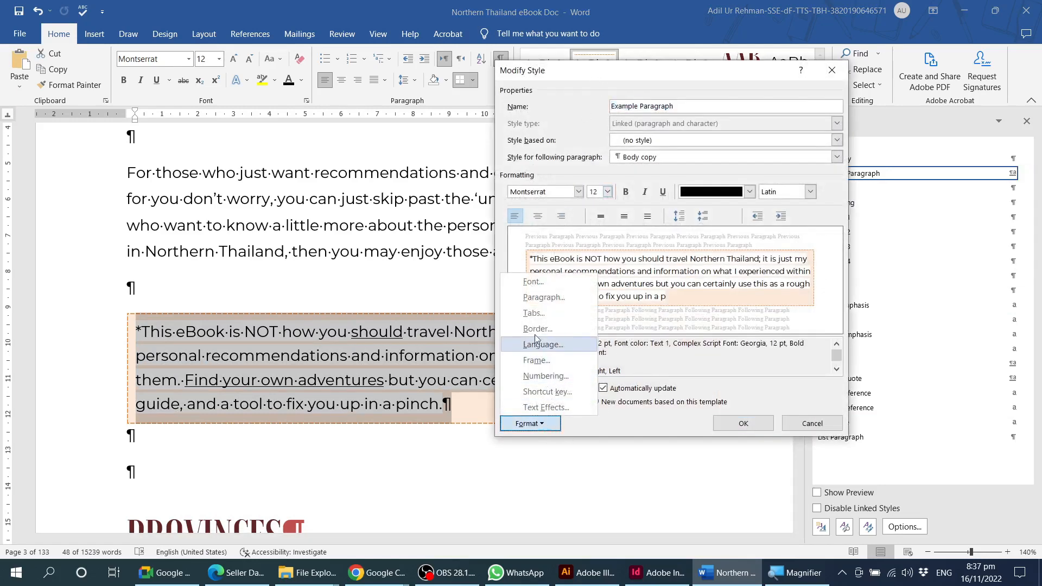
pyautogui.click(539, 334)
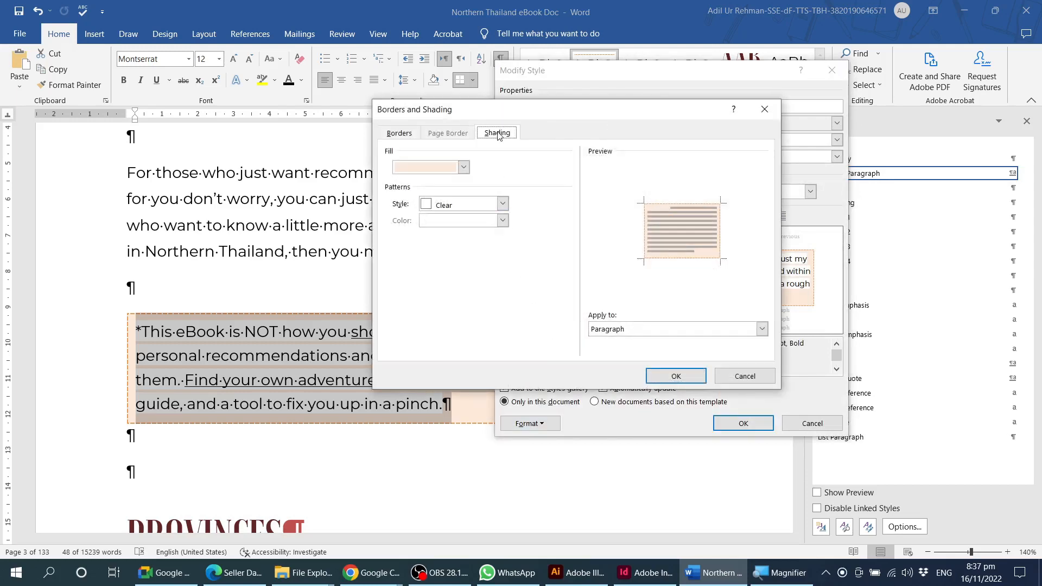
pyautogui.click(448, 169)
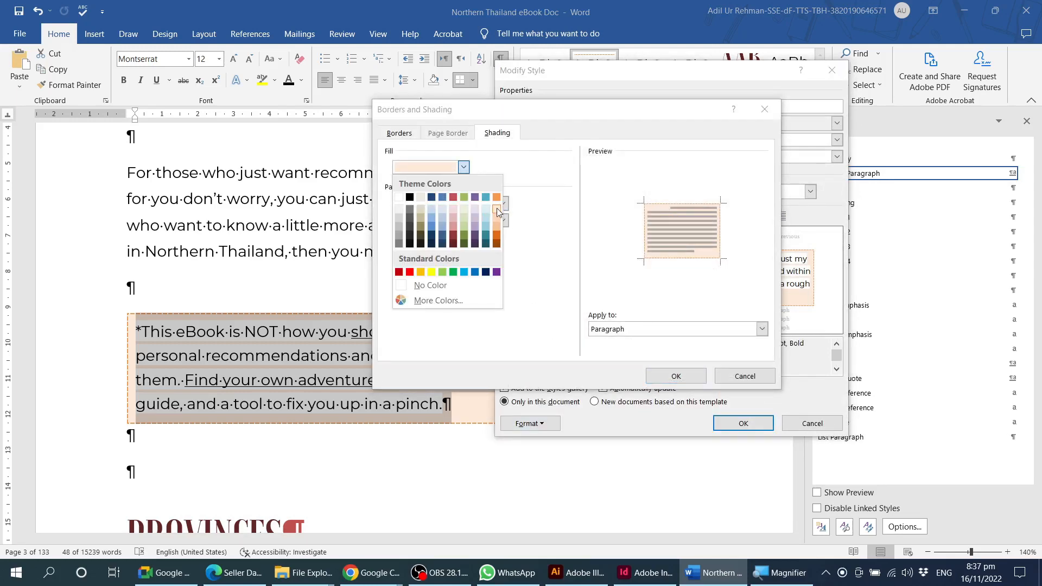
pyautogui.click(496, 209)
pyautogui.click(639, 330)
pyautogui.click(641, 342)
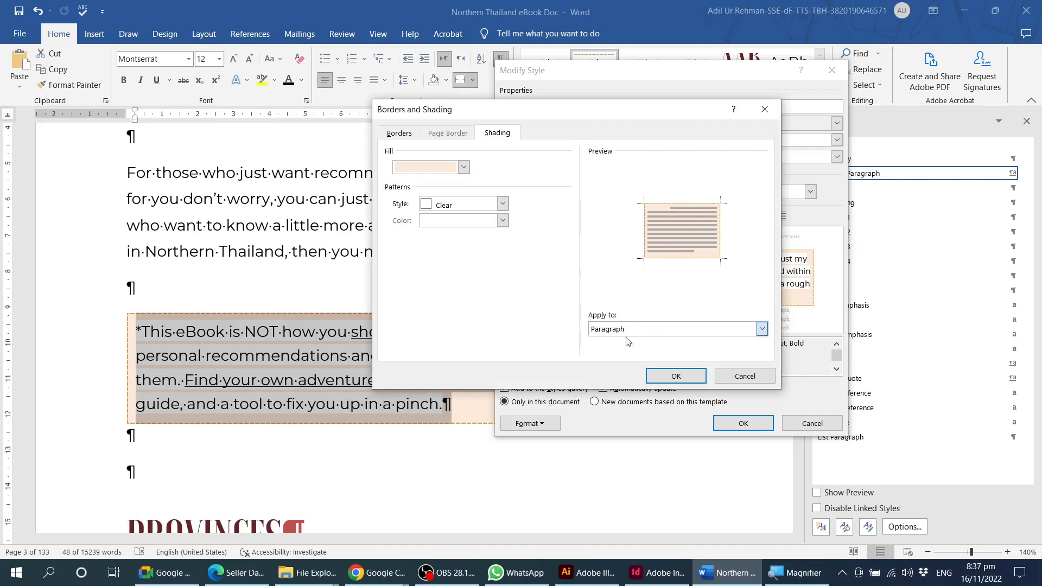
pyautogui.click(676, 376)
pyautogui.click(743, 423)
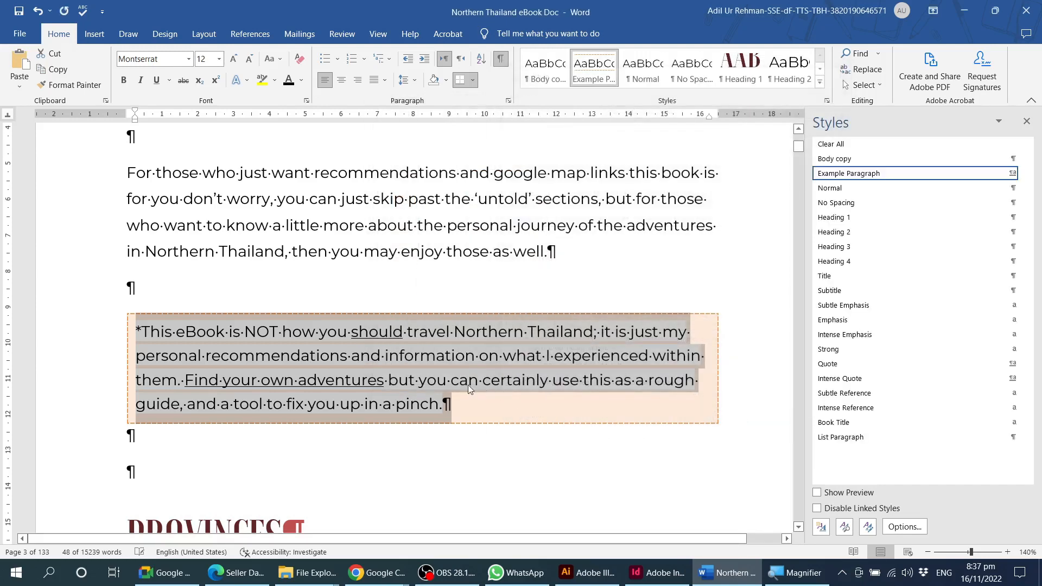
# Step: Set the shading of the text in the boxed "*This eBook is NOT how you should travel" paragraph to No Color
pyautogui.click(451, 387)
pyautogui.moveTo(456, 397)
pyautogui.mouseDown()
pyautogui.moveTo(138, 332)
pyautogui.moveTo(385, 379)
pyautogui.moveTo(453, 405)
pyautogui.mouseUp()
pyautogui.click(137, 333)
pyautogui.click(472, 80)
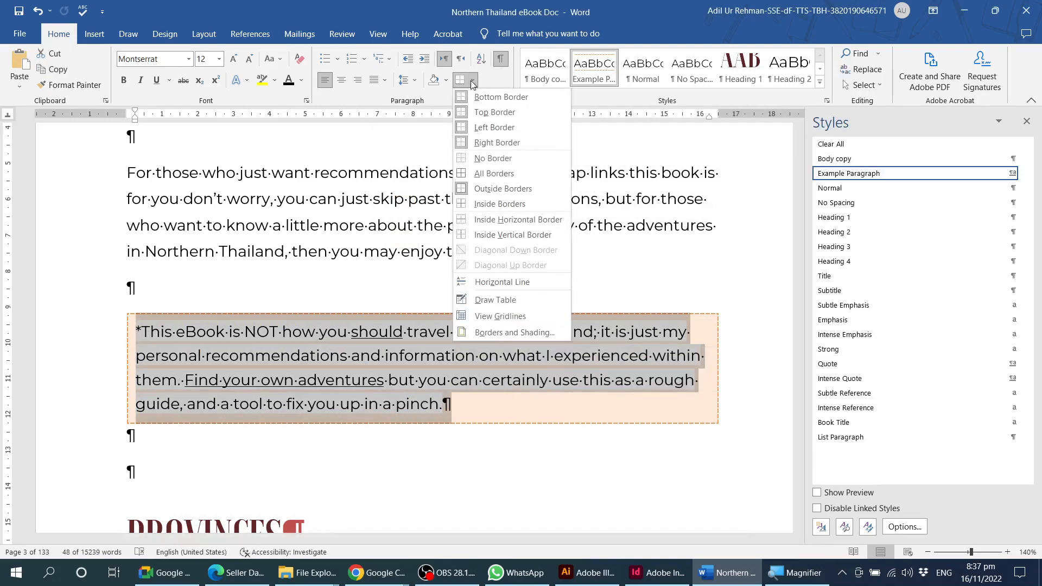
pyautogui.click(491, 334)
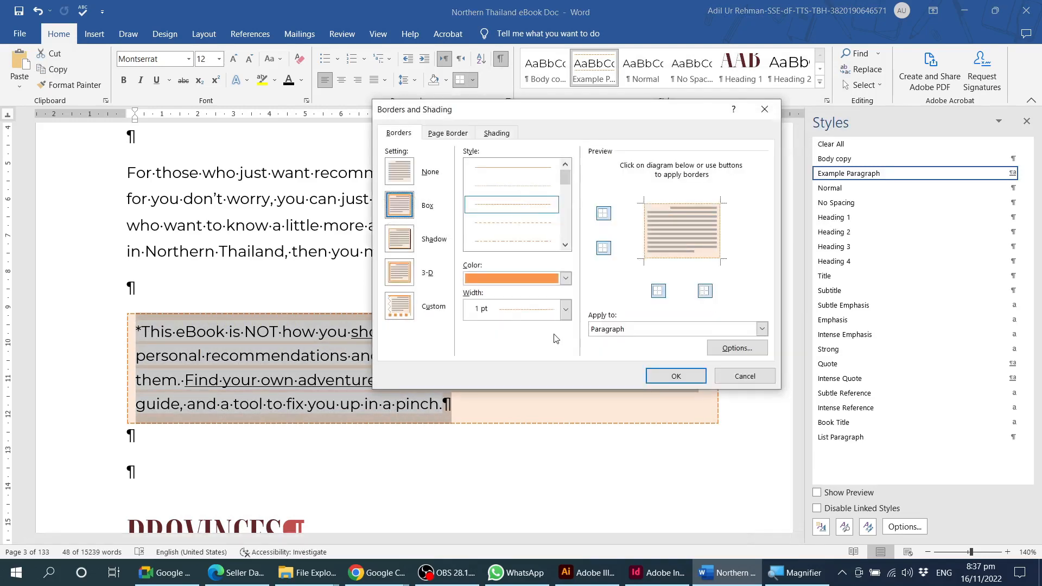
pyautogui.click(498, 138)
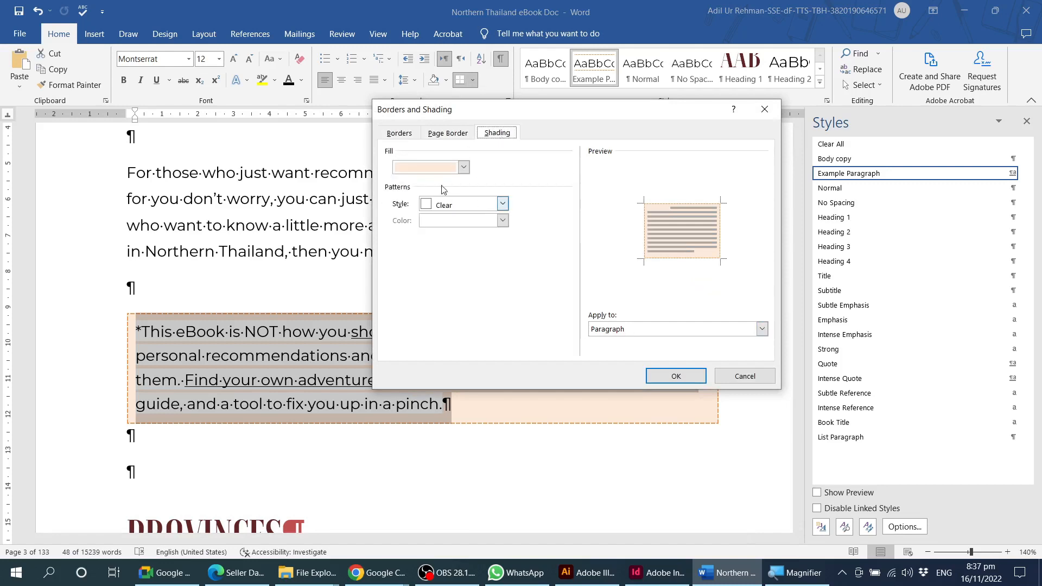
pyautogui.click(399, 132)
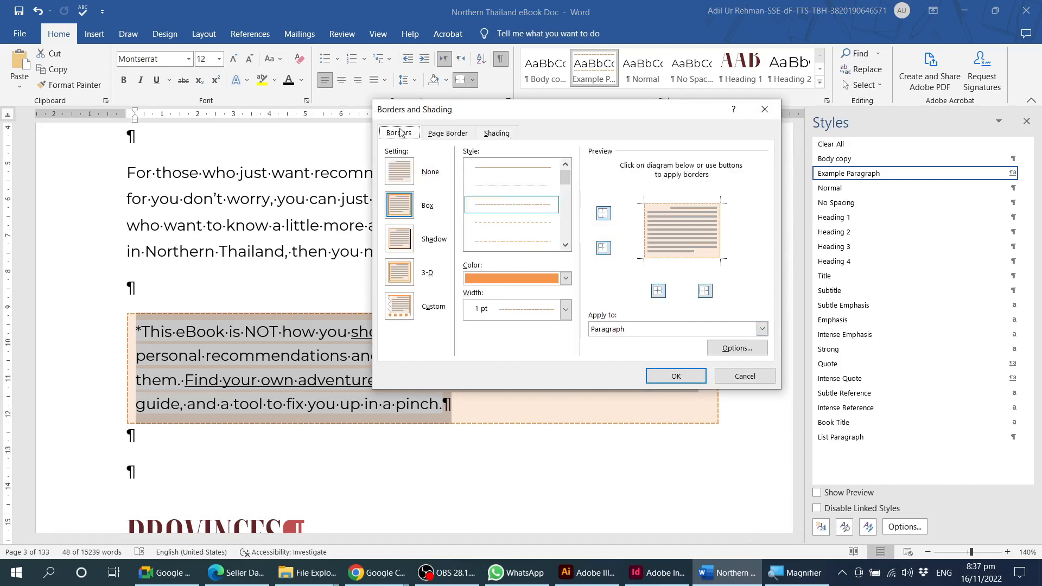
pyautogui.click(496, 133)
pyautogui.click(608, 329)
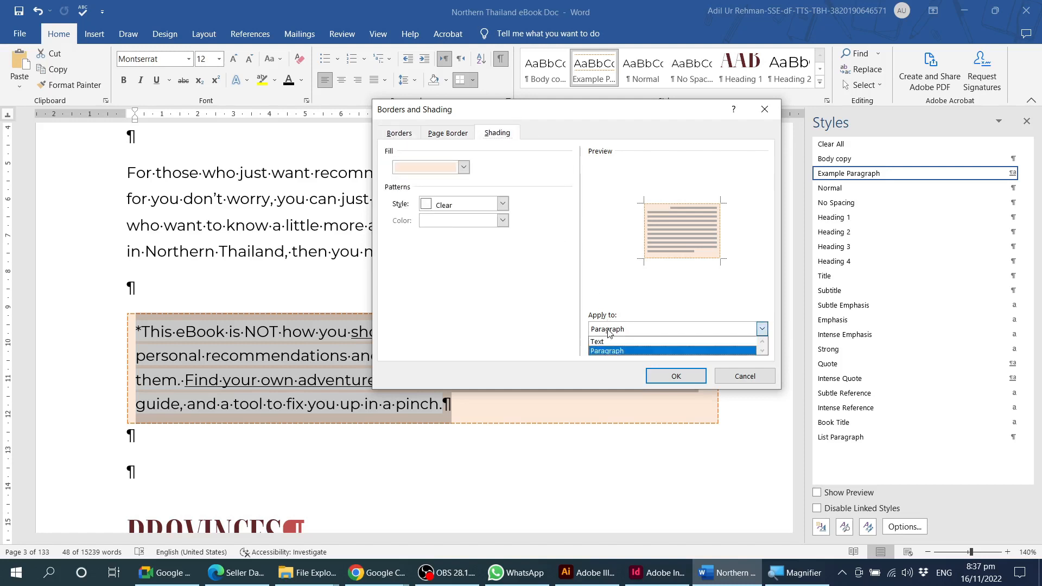
pyautogui.click(601, 341)
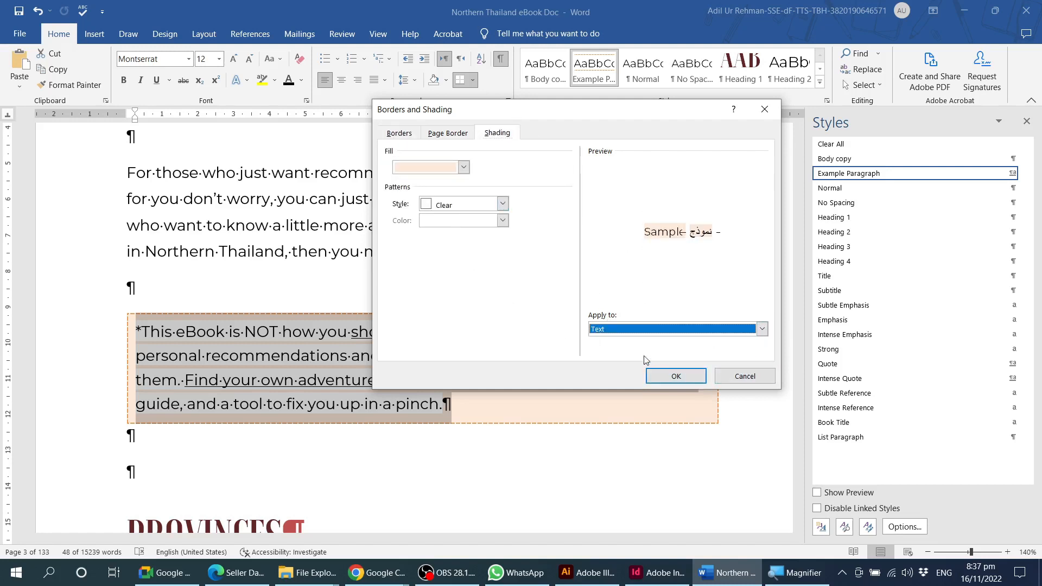
pyautogui.click(633, 330)
pyautogui.click(612, 341)
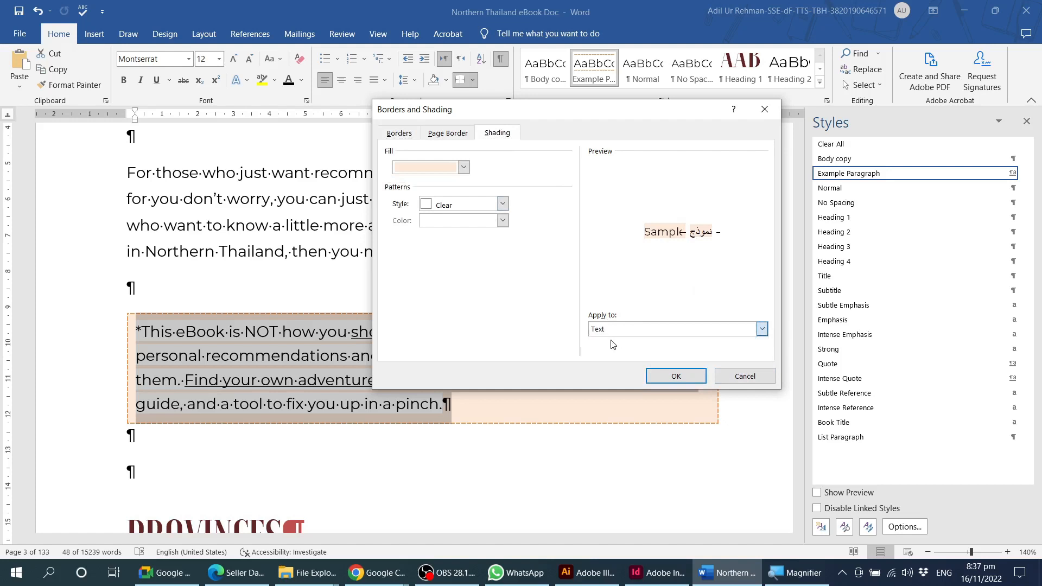
pyautogui.click(441, 172)
pyautogui.click(419, 286)
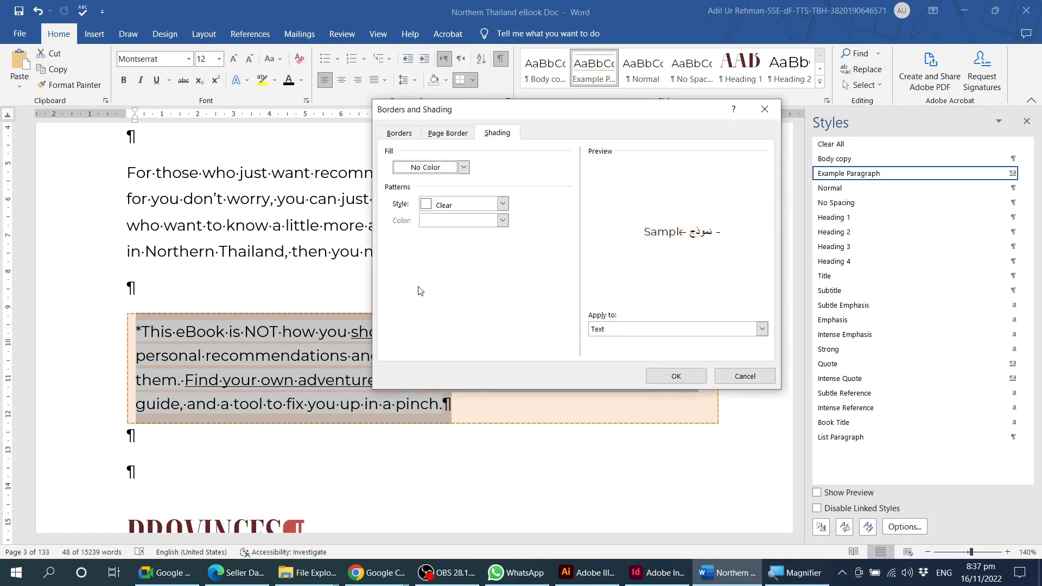
pyautogui.click(672, 376)
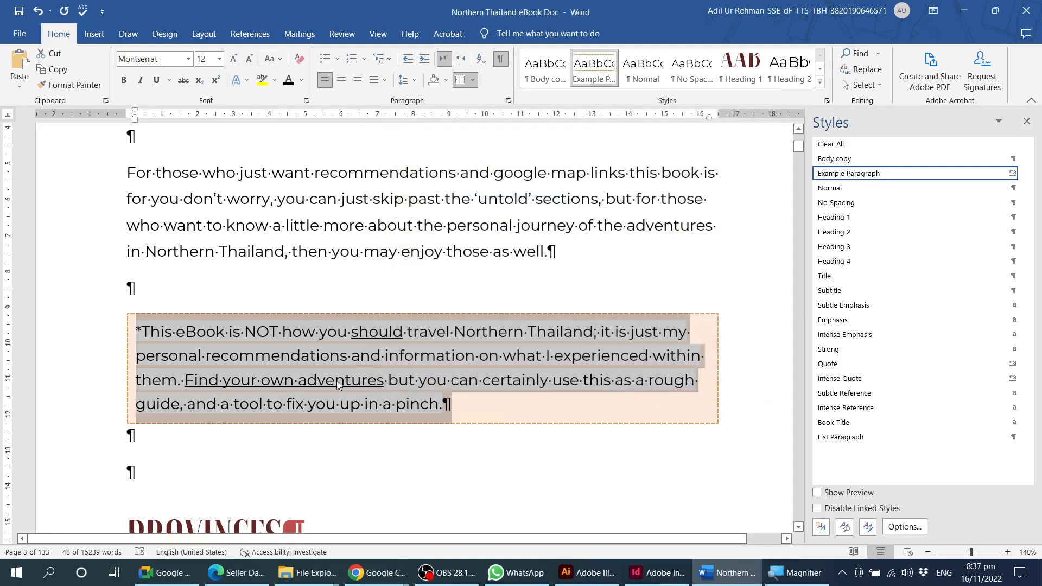
# Step: Apply the lightest orange theme fill as text shading to the whole boxed paragraph above the PROVINCES heading
pyautogui.click(393, 379)
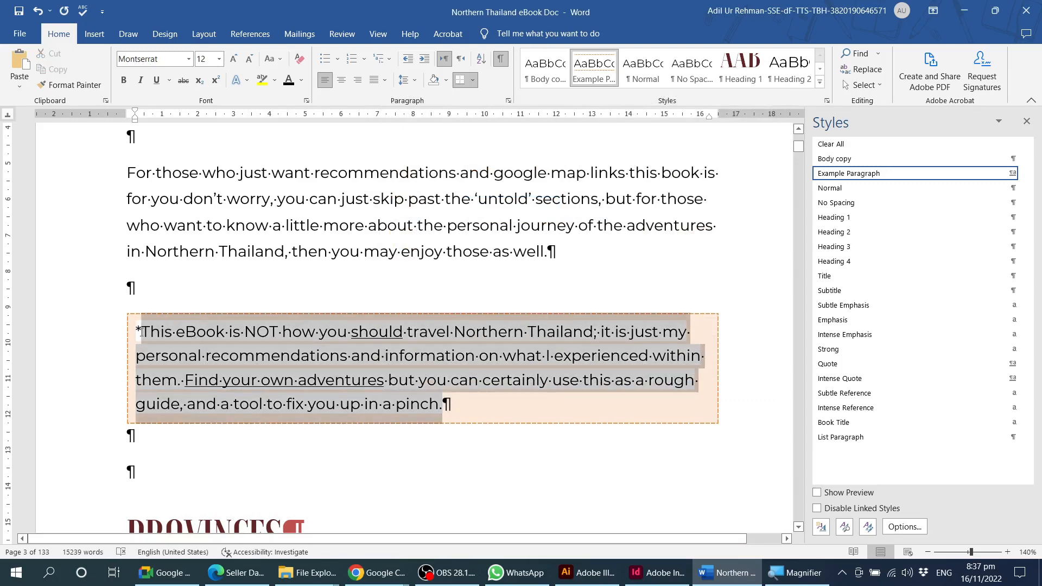
pyautogui.click(472, 80)
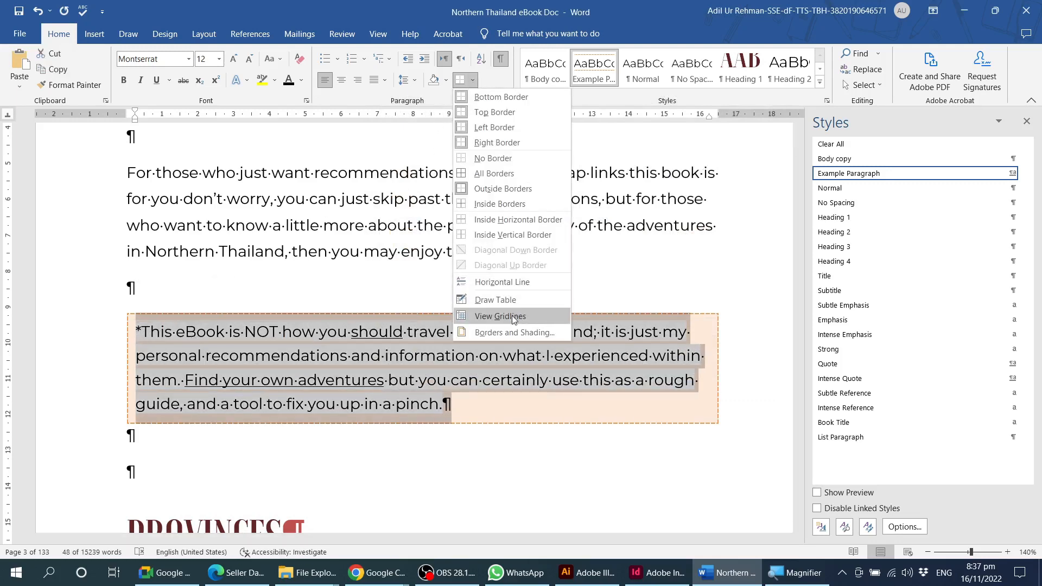
pyautogui.click(505, 328)
pyautogui.click(497, 132)
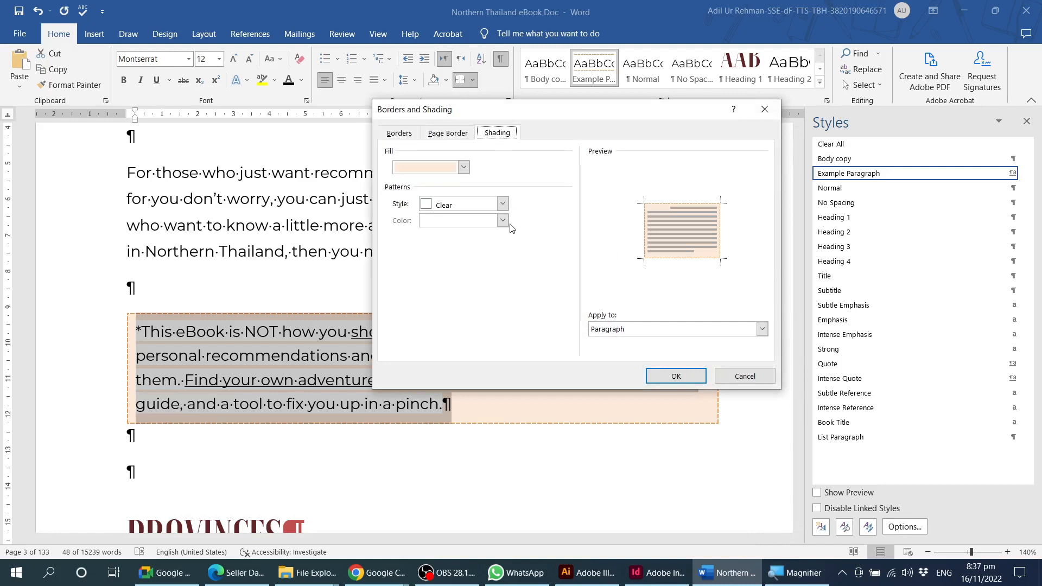
pyautogui.click(646, 332)
pyautogui.click(624, 348)
pyautogui.click(463, 167)
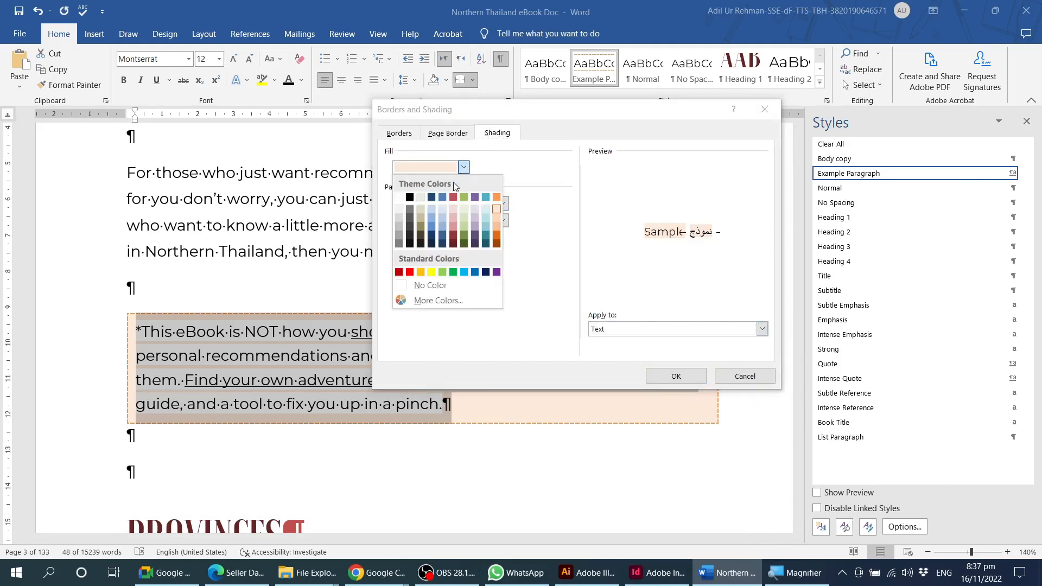
pyautogui.click(494, 211)
pyautogui.click(676, 376)
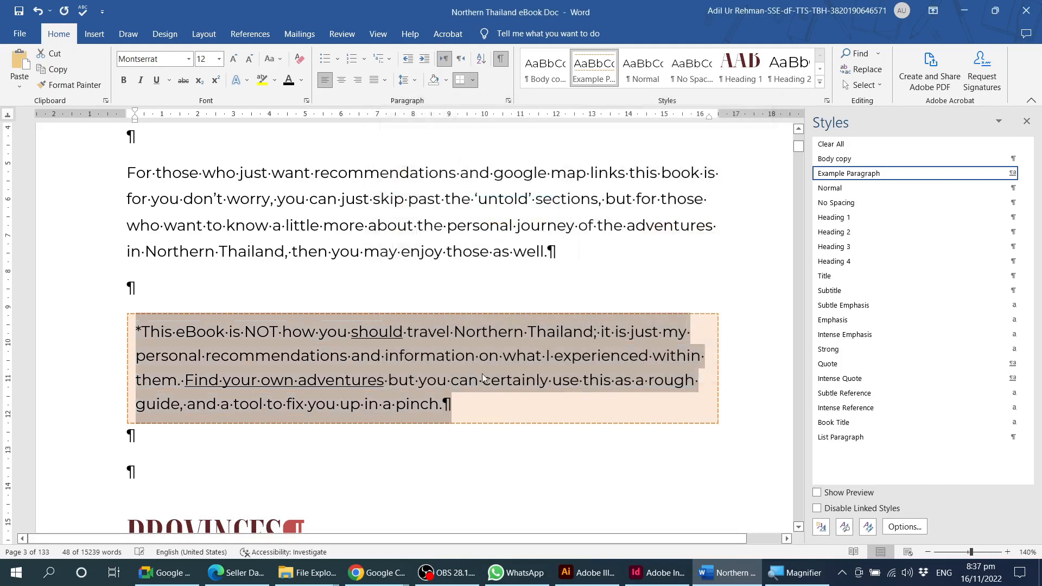
pyautogui.click(360, 371)
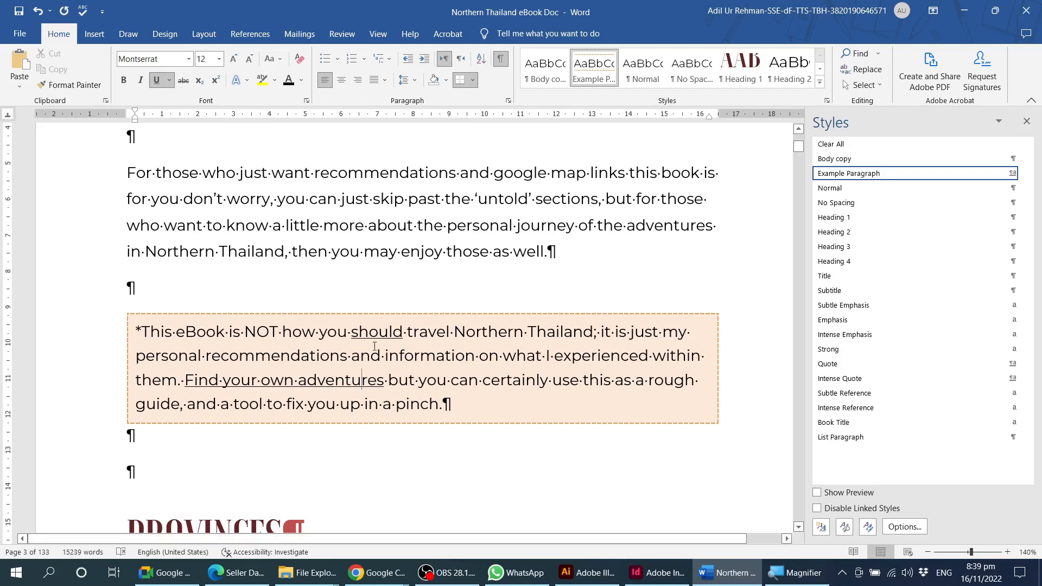
# Step: Switch to InDesign, open the recent file Western Weddings.indd and go to its cover page
pyautogui.click(661, 584)
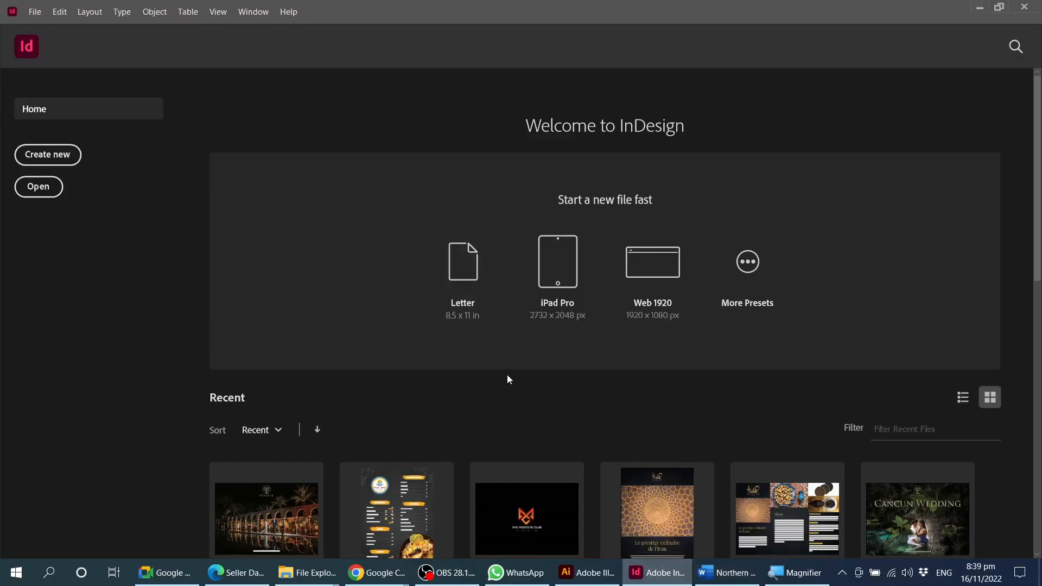
pyautogui.scroll(-5, 507, 376)
pyautogui.click(266, 232)
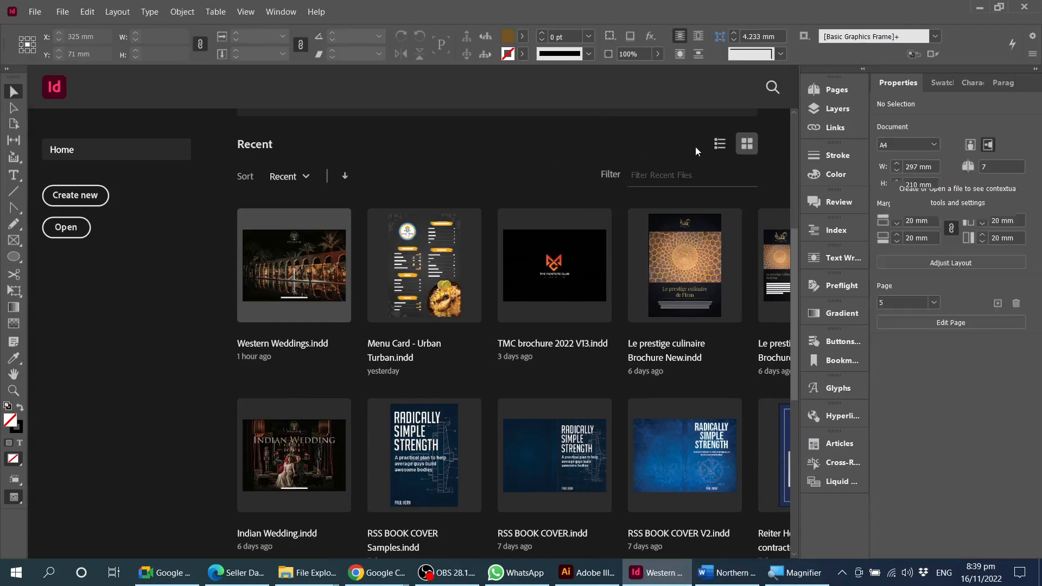
pyautogui.scroll(15, 715, 317)
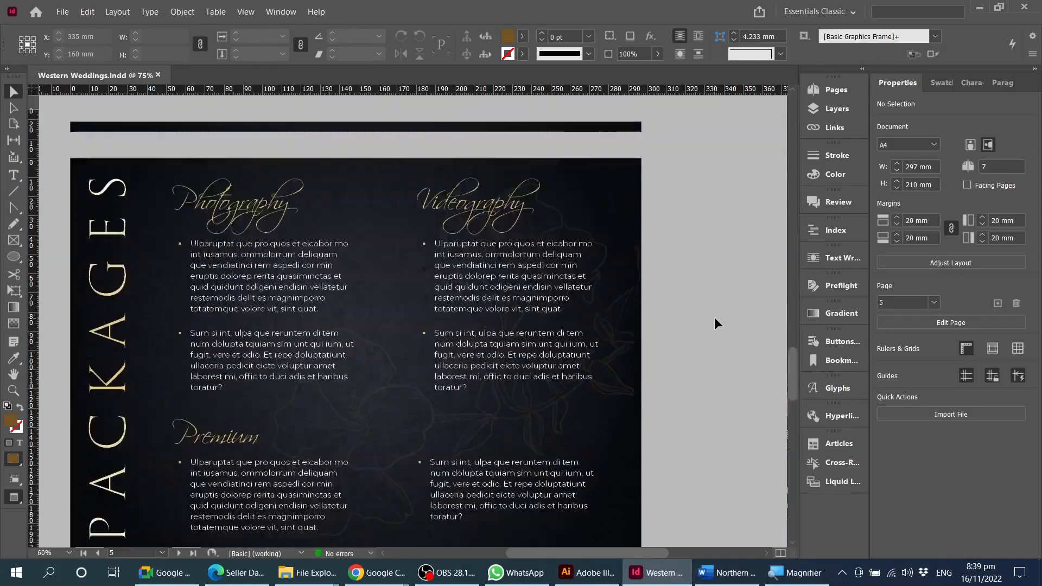
pyautogui.scroll(6, 699, 317)
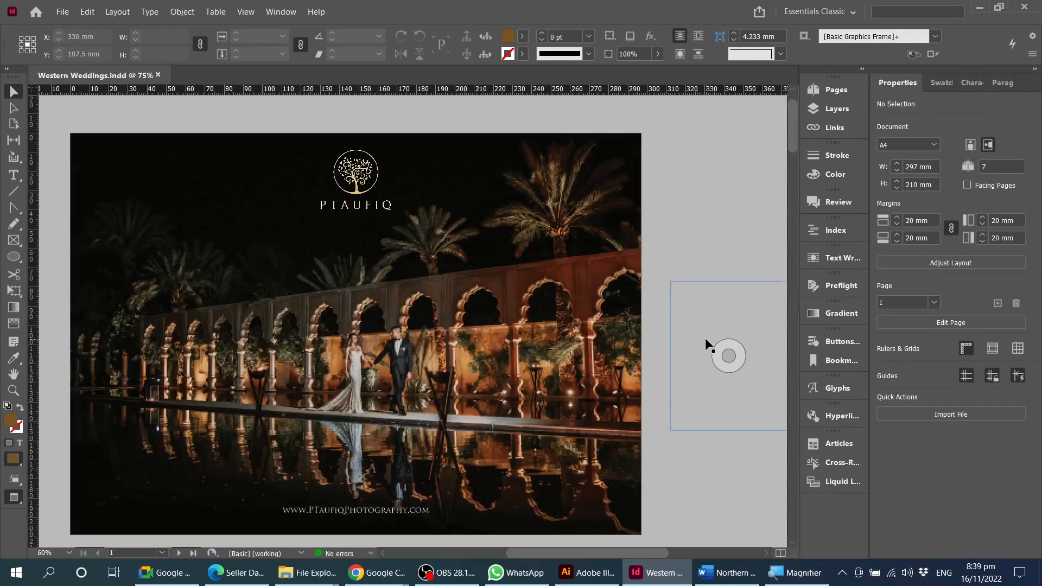
pyautogui.hscroll(-1, 669, 330)
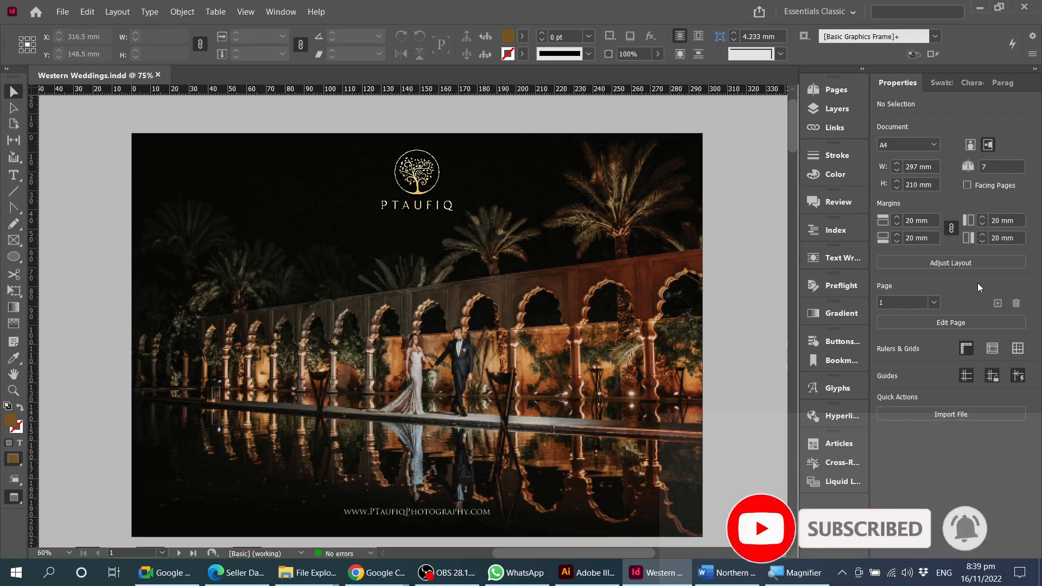
pyautogui.click(297, 10)
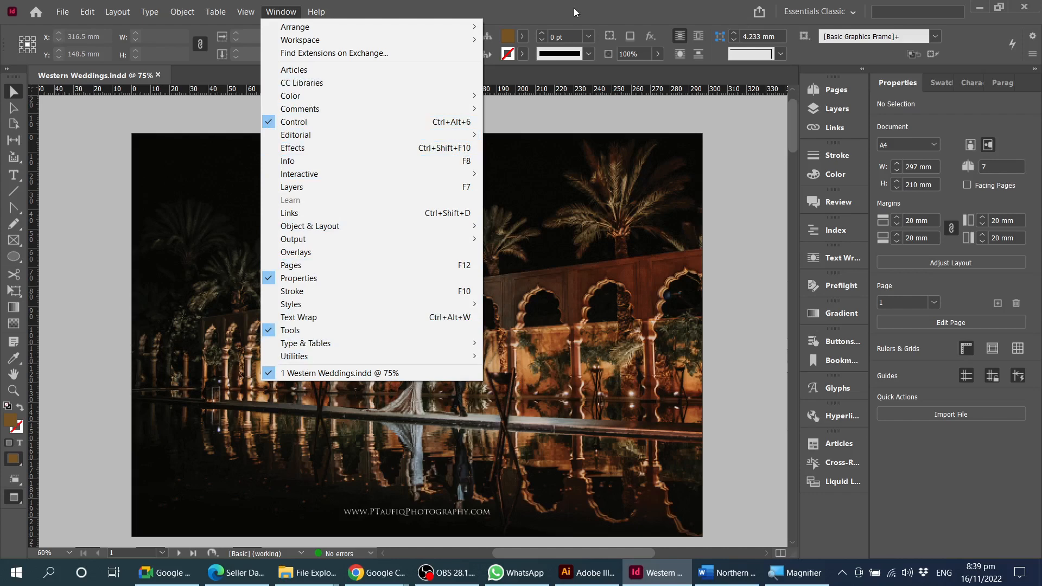
pyautogui.press('Escape')
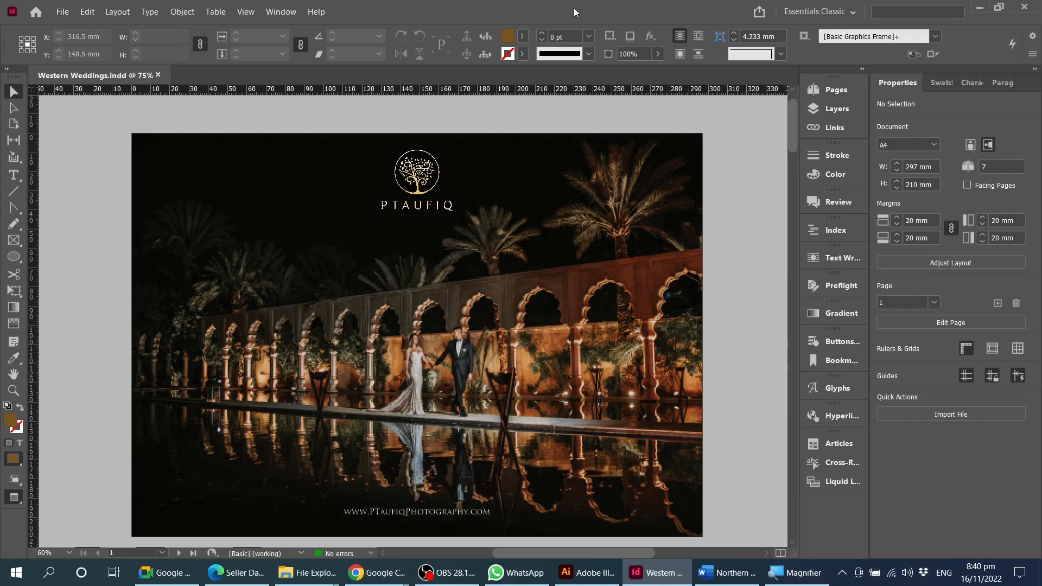
# Step: Leave the preview screen mode to show frames and guides, and look through the brochure from the cover to the Customer Reviews page
pyautogui.press('w')
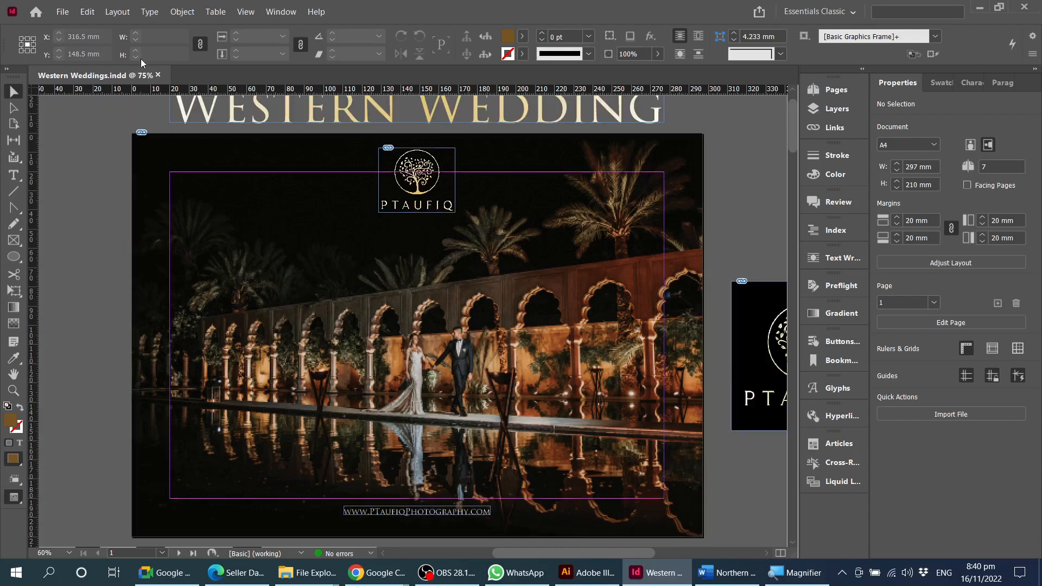
pyautogui.scroll(1, 103, 247)
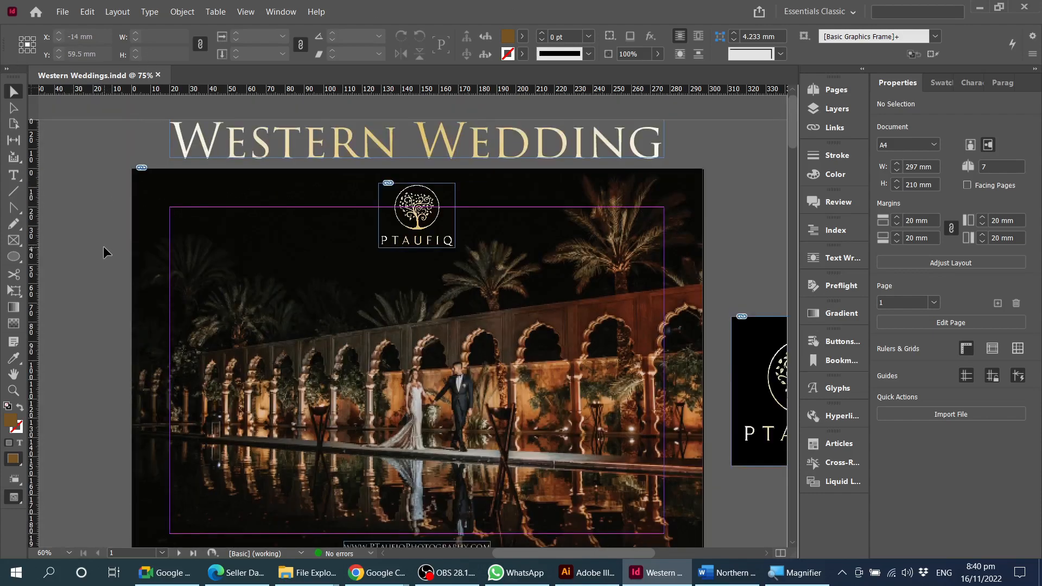
pyautogui.scroll(-15, 103, 246)
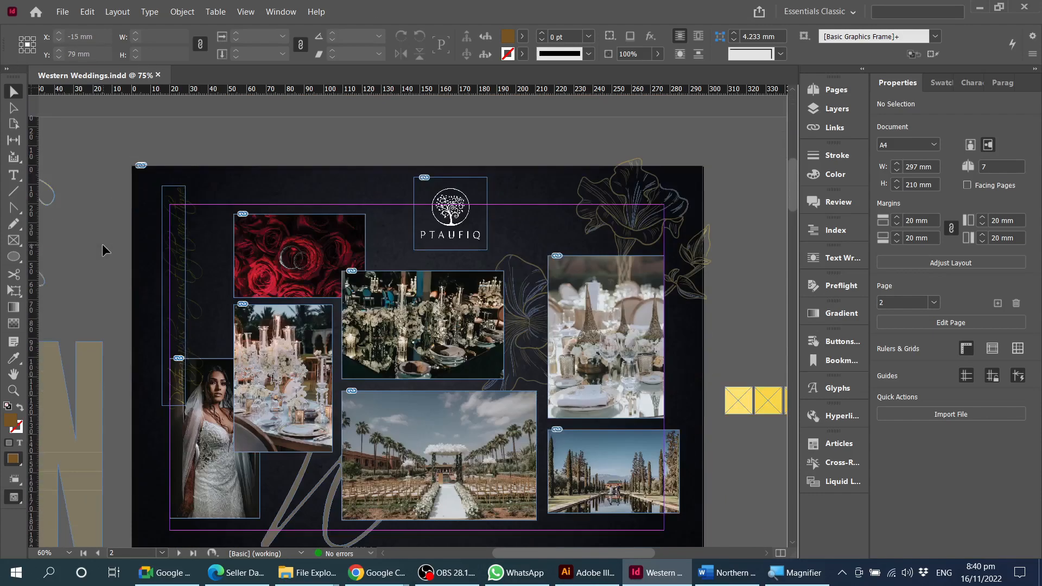
pyautogui.scroll(-9, 102, 244)
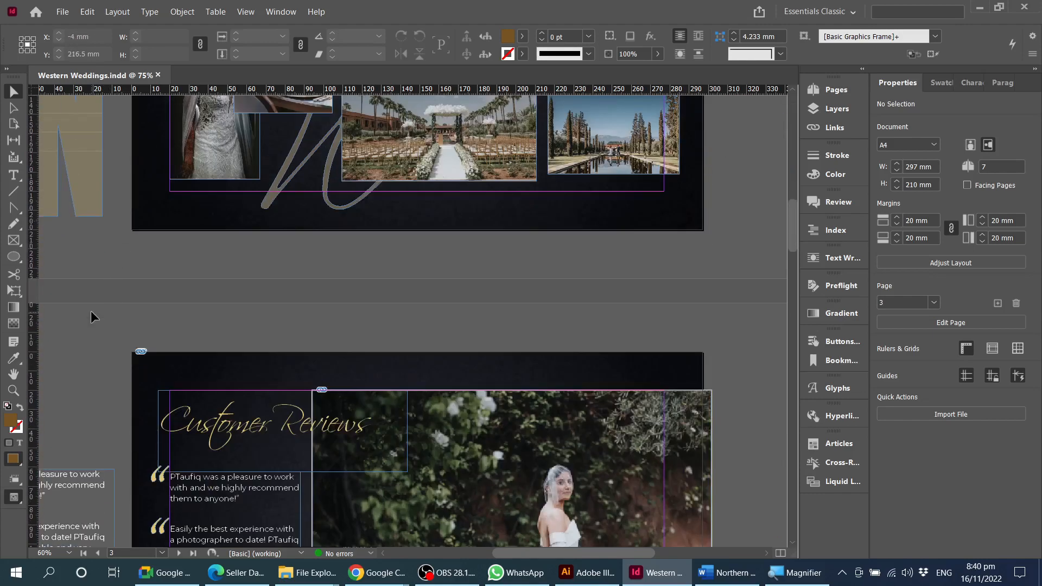
pyautogui.scroll(-8, 114, 316)
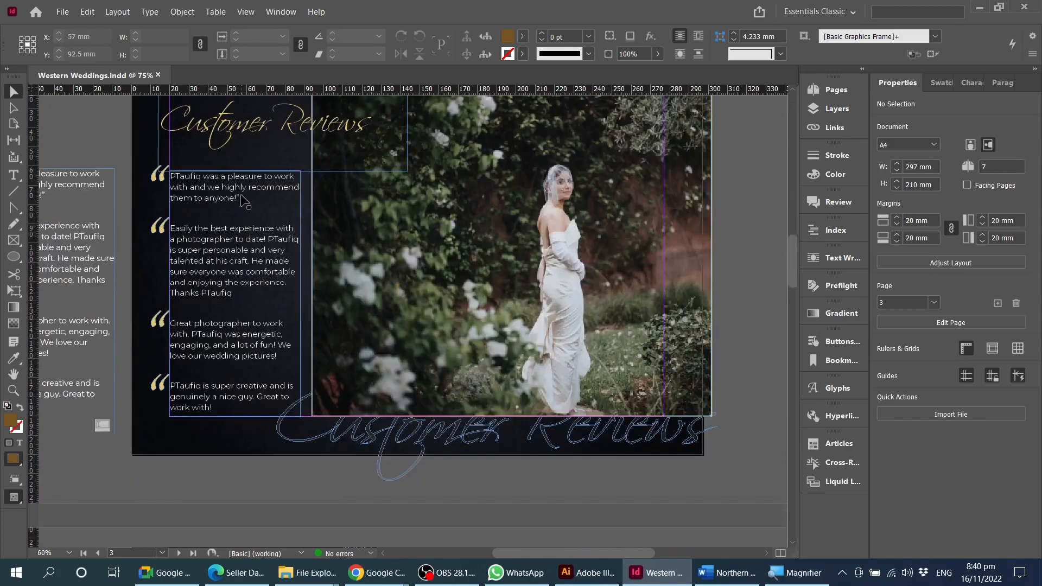
# Step: Examine the text of the Customer Reviews heading and the second review by selecting each, then release the text selection
pyautogui.click(242, 135)
pyautogui.tripleClick(242, 136)
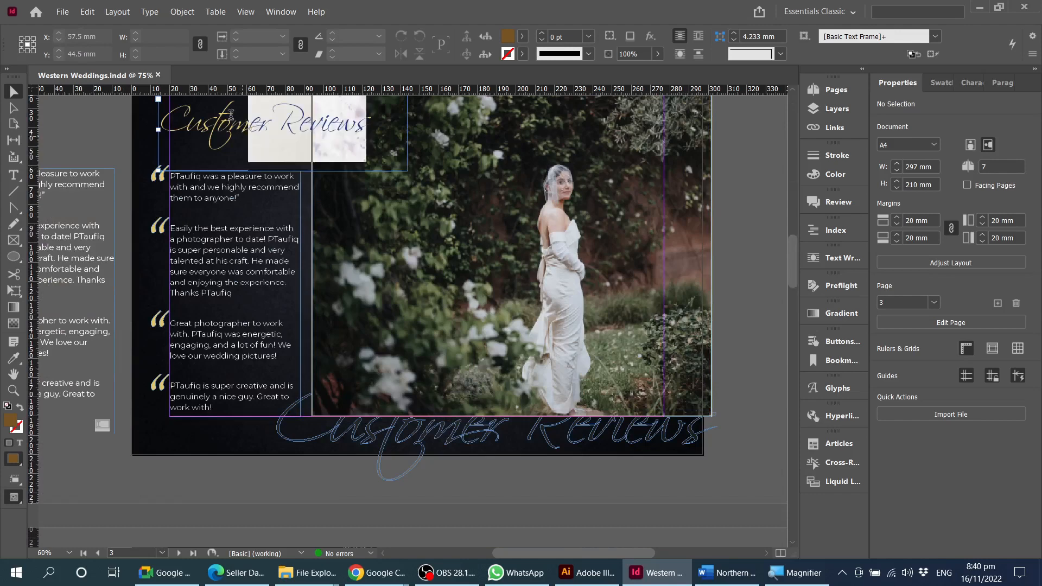
pyautogui.tripleClick(228, 247)
pyautogui.click(228, 248)
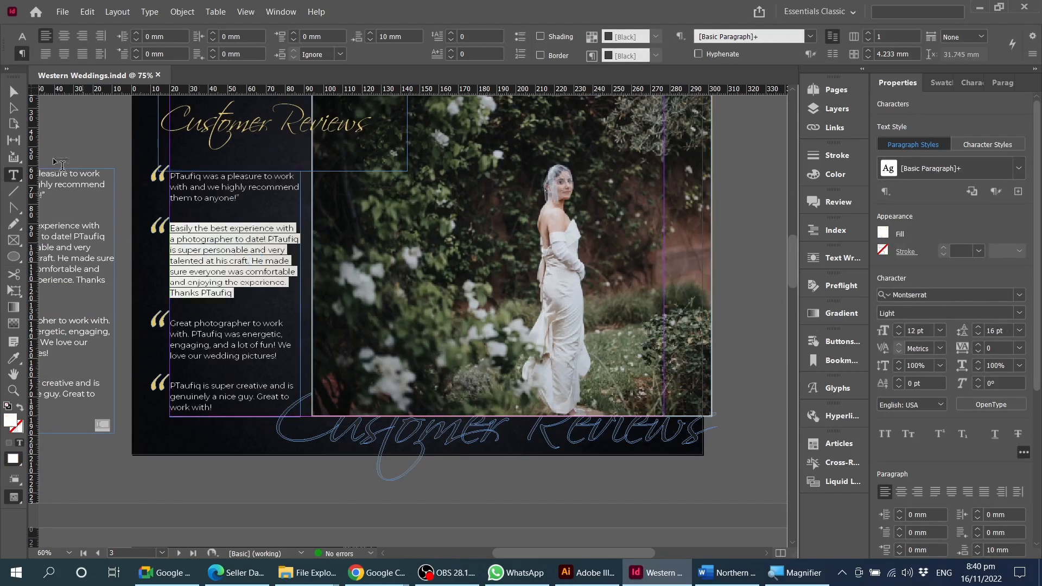
pyautogui.press('Escape')
pyautogui.click(517, 292)
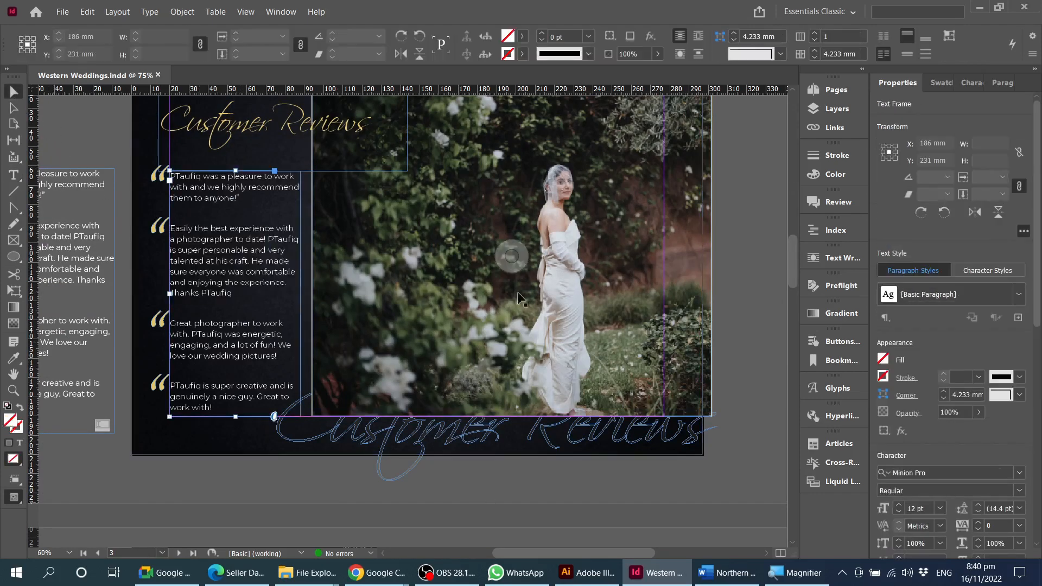
# Step: Look through the rest of the brochure, from the wedding photo gallery past the packages page to the About Owner page
pyautogui.scroll(-7, 526, 369)
pyautogui.scroll(-10, 525, 374)
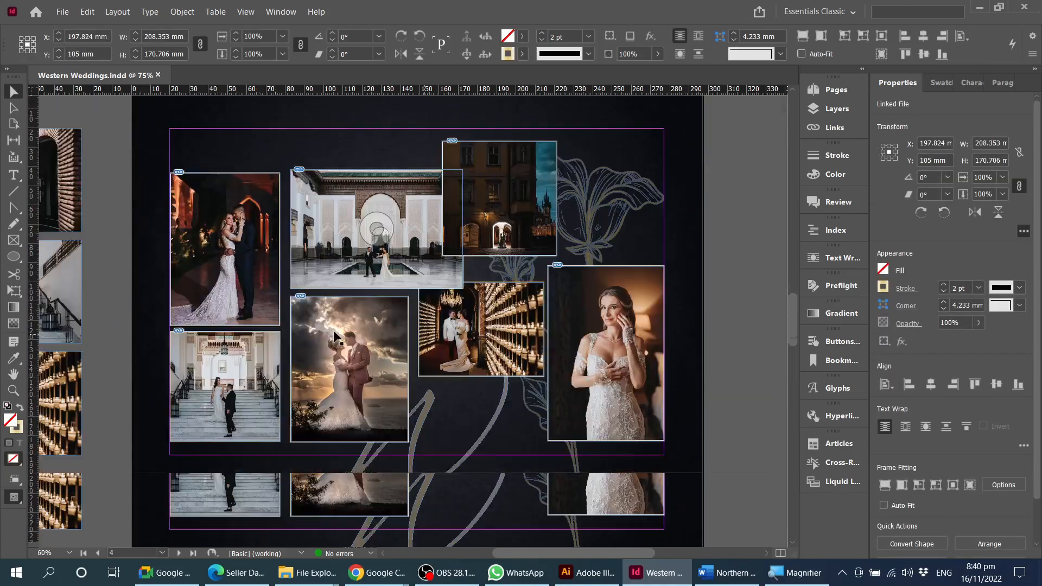
pyautogui.scroll(-5, 157, 325)
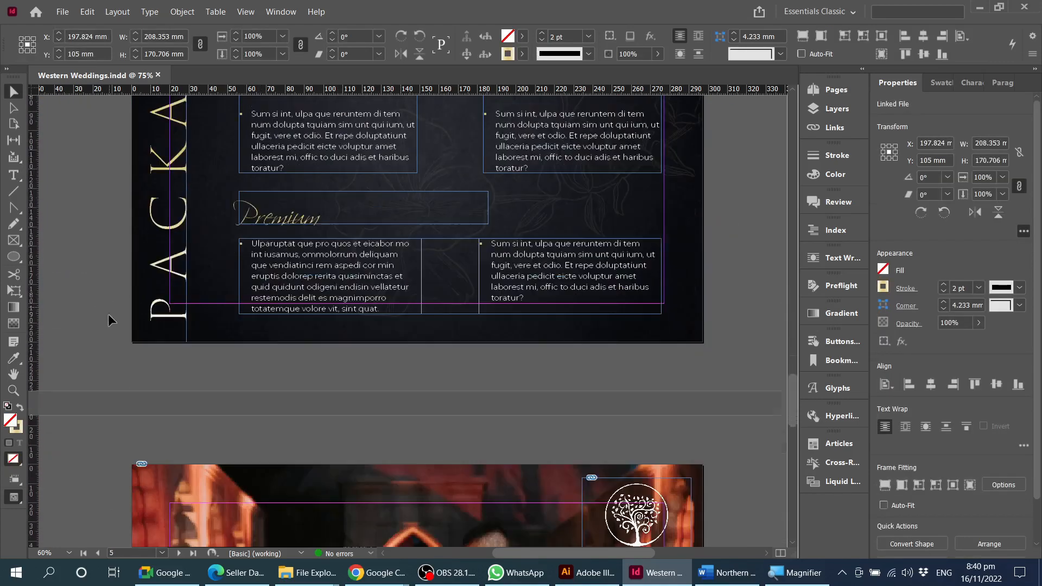
pyautogui.click(663, 360)
pyautogui.scroll(-4, 673, 365)
pyautogui.scroll(-10, 681, 366)
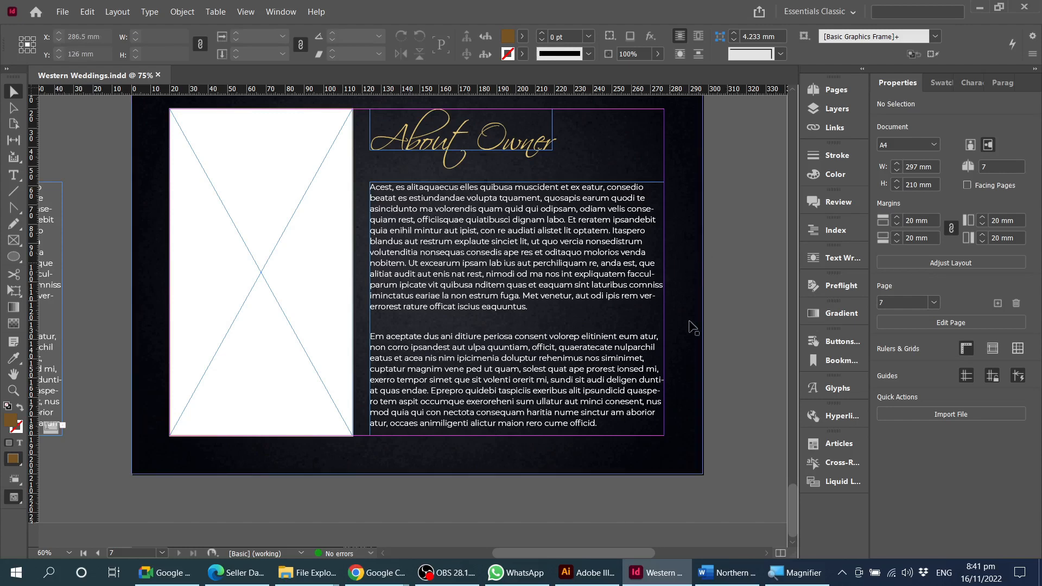
# Step: Close the Western Weddings.indd document and return to the start of the home screen
pyautogui.click(158, 75)
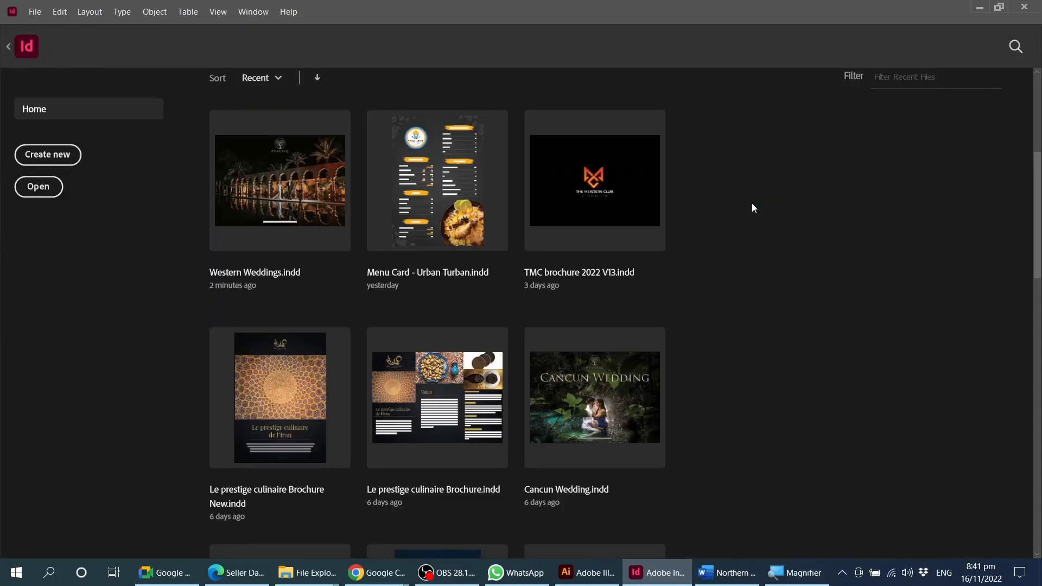
pyautogui.scroll(5, 943, 423)
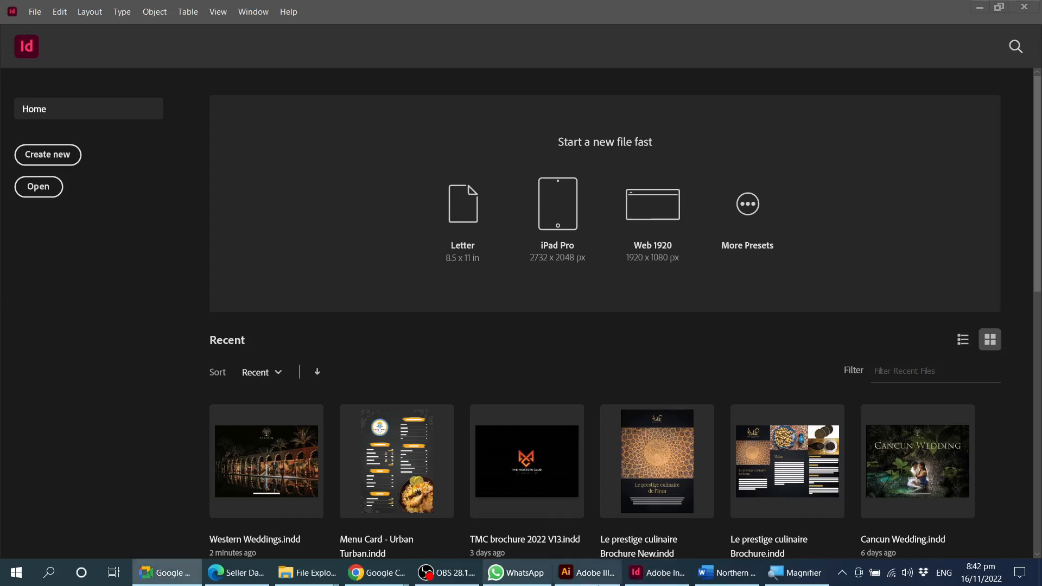
# Step: Switch to the Northern Thailand eBook document in Word and bring up the commands for inserting content
pyautogui.click(727, 573)
pyautogui.click(593, 282)
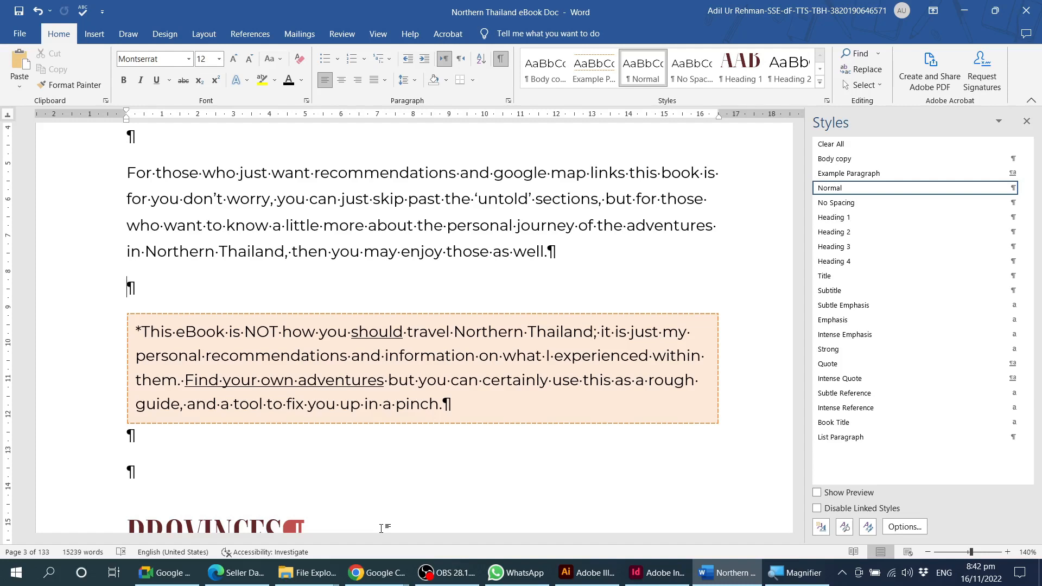
pyautogui.click(94, 34)
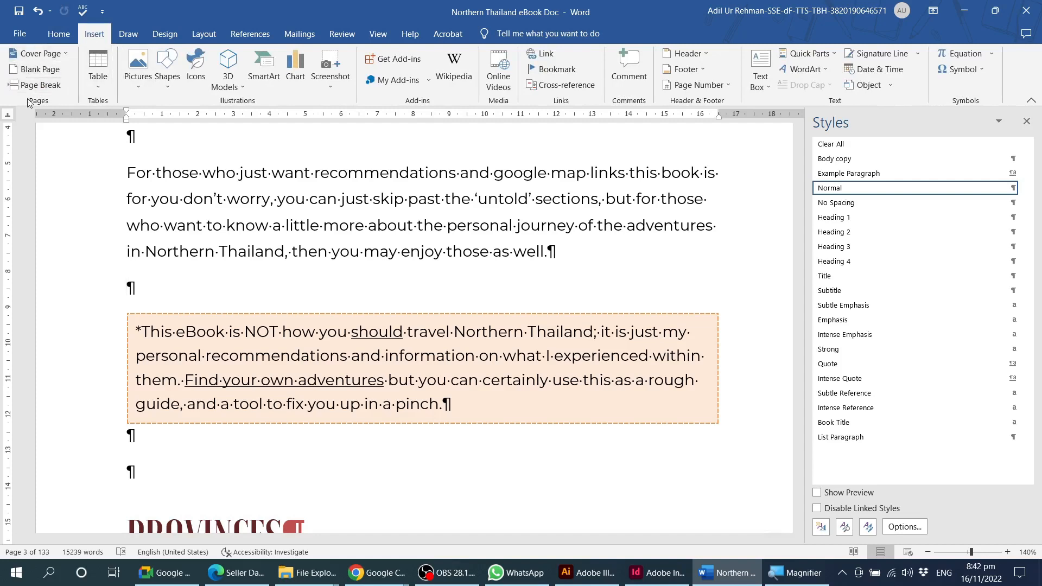